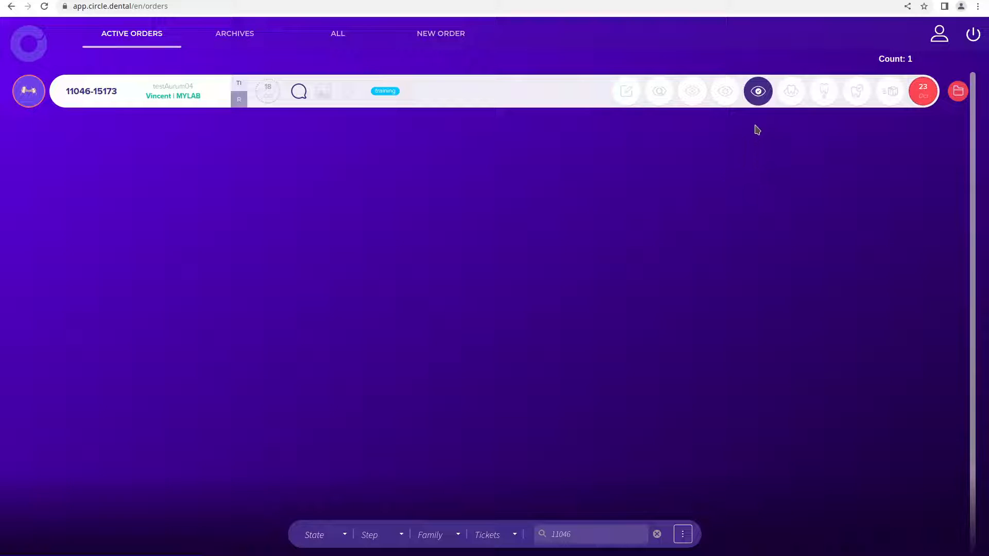
{"action": "left_click", "coordinate": [759, 97]}
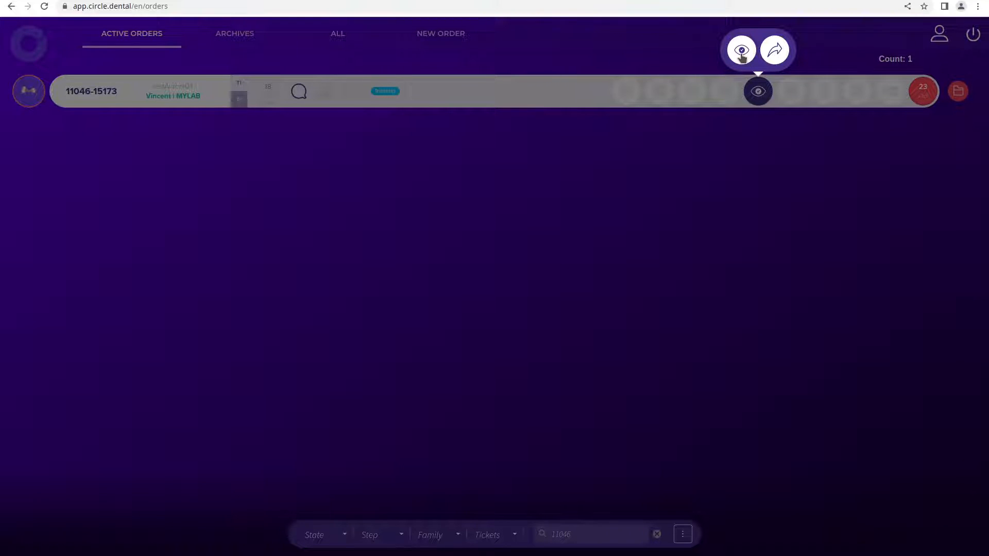
{"action": "left_click", "coordinate": [742, 51]}
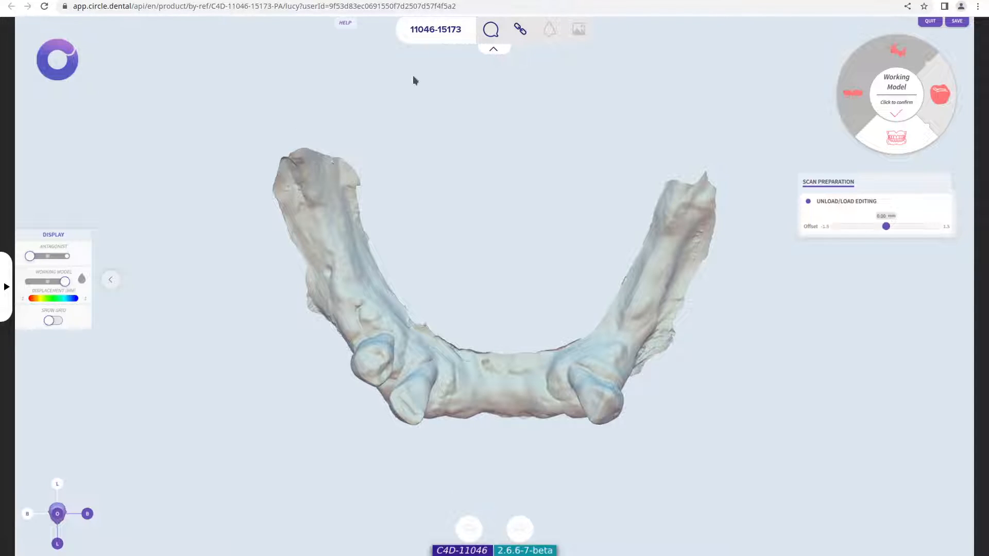
{"action": "left_click", "coordinate": [492, 31]}
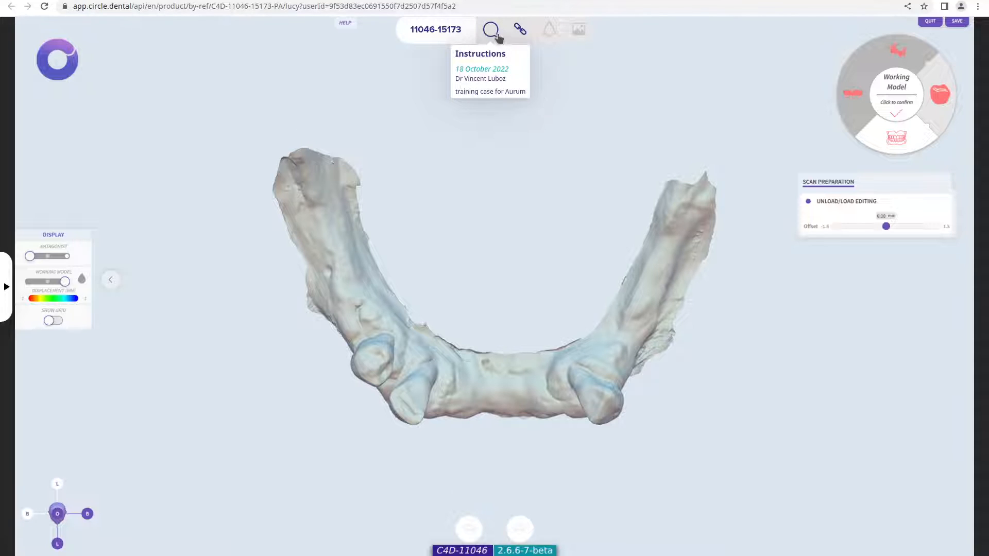
Copy the case's sharing link, and view the bug report form without sending a report
{"action": "left_click", "coordinate": [520, 29]}
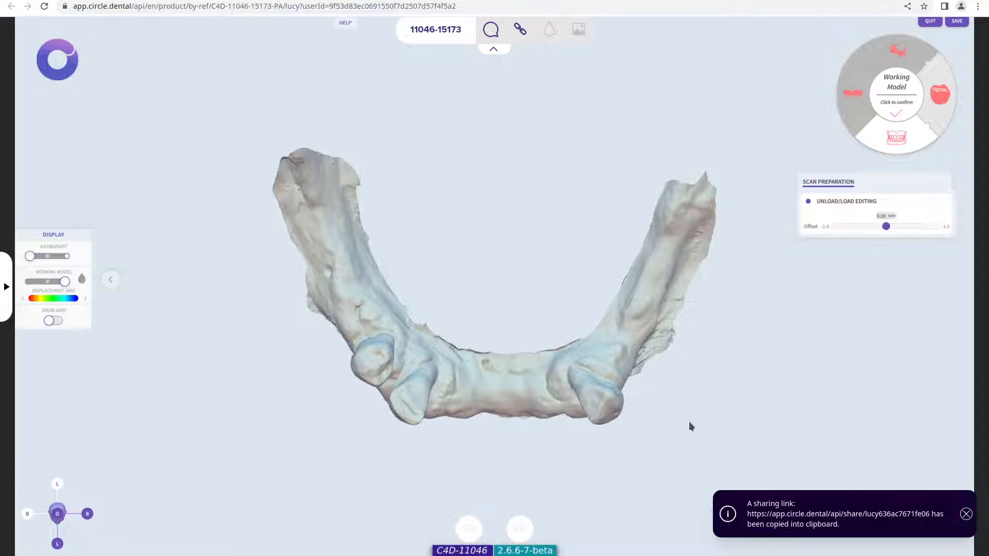
{"action": "left_click", "coordinate": [550, 31]}
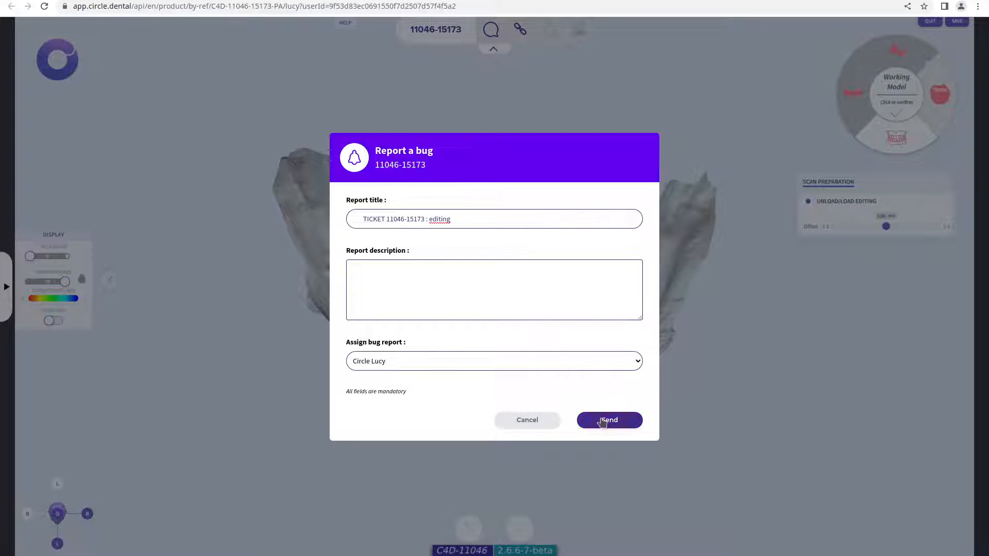
{"action": "left_click", "coordinate": [526, 420]}
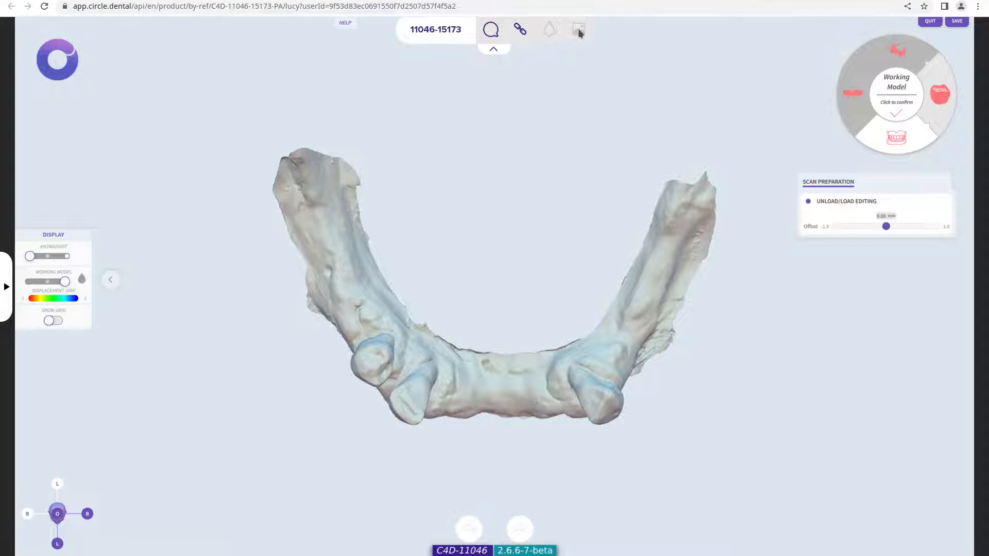
Collapse the order information bar and read the help on patch editing
{"action": "left_click", "coordinate": [496, 53]}
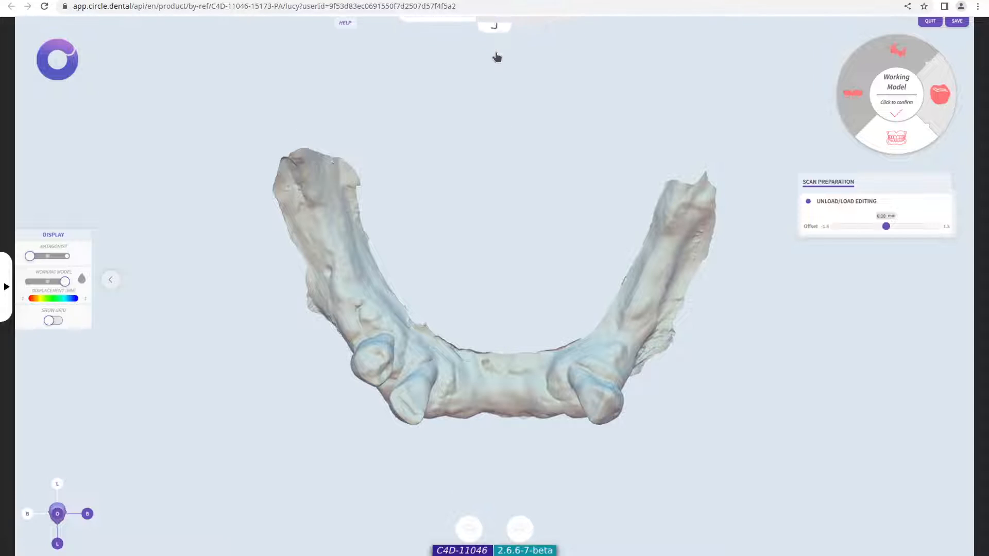
{"action": "left_click", "coordinate": [501, 25]}
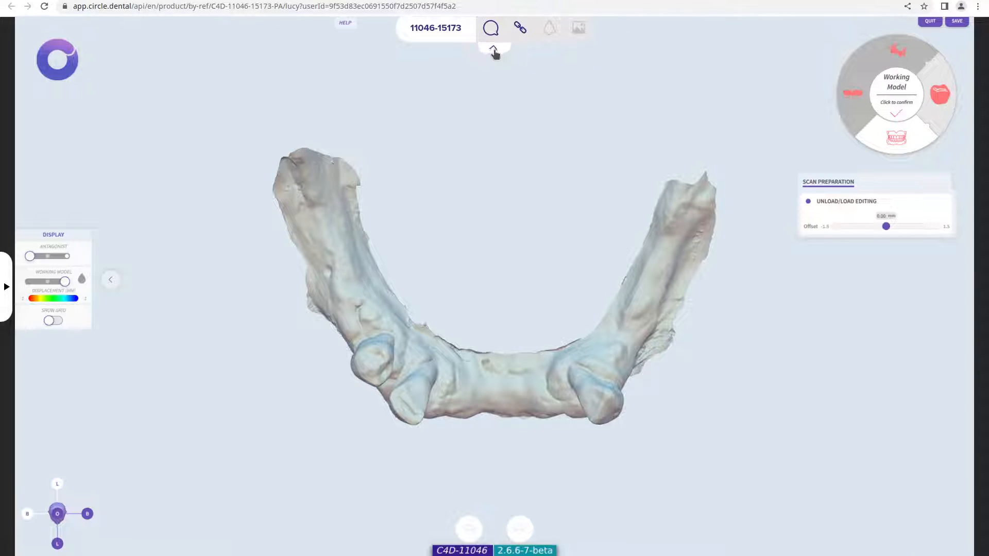
{"action": "left_click", "coordinate": [494, 53]}
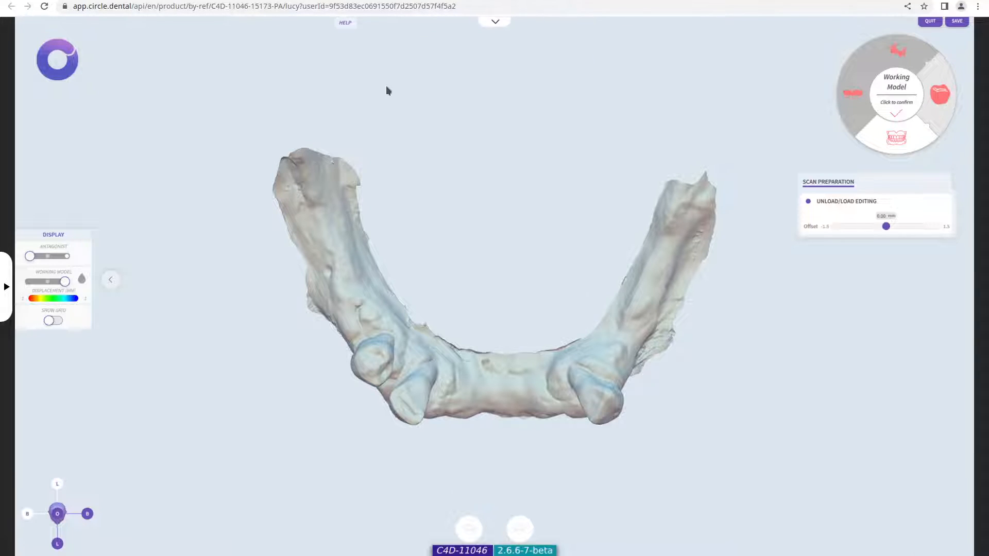
{"action": "left_click", "coordinate": [347, 24]}
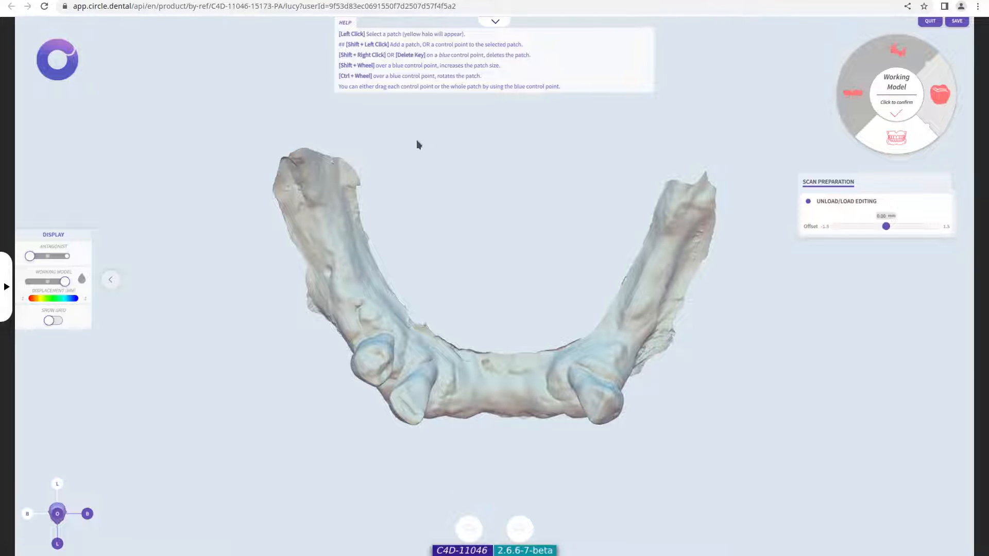
{"action": "left_click", "coordinate": [342, 24]}
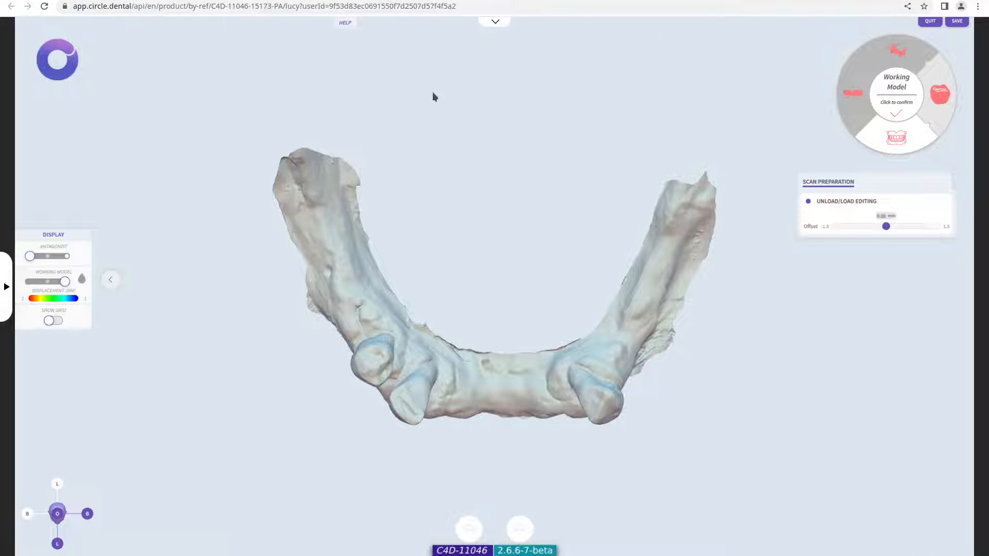
Preview the antagonist and the working model at their hidden, transparent and opaque display levels, leaving only the working model shown
{"action": "left_click", "coordinate": [65, 258]}
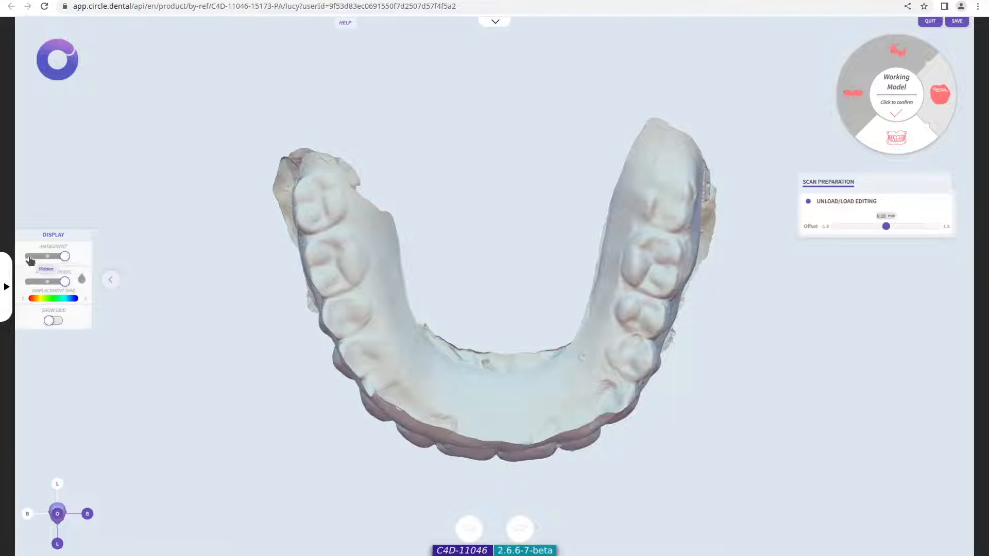
{"action": "left_click", "coordinate": [48, 256]}
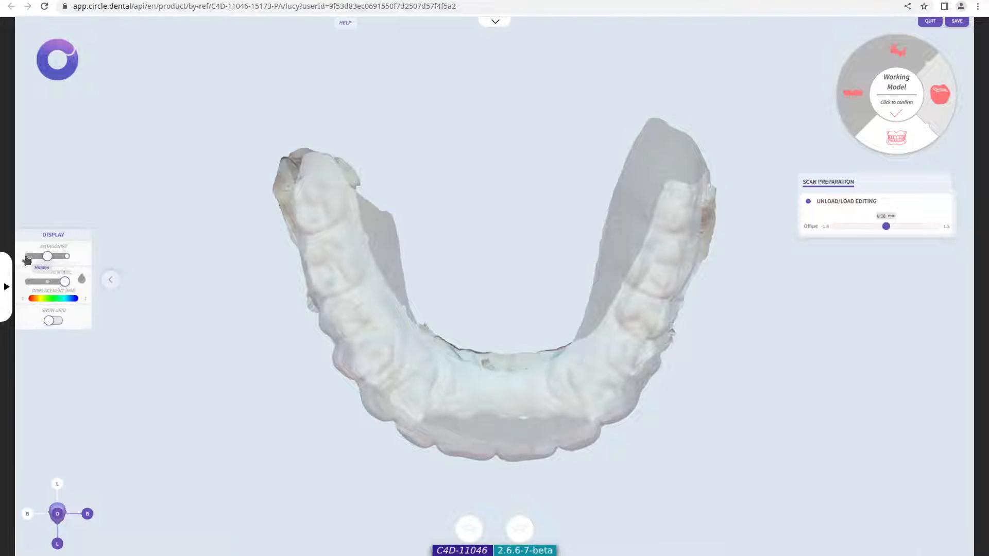
{"action": "left_click", "coordinate": [28, 256]}
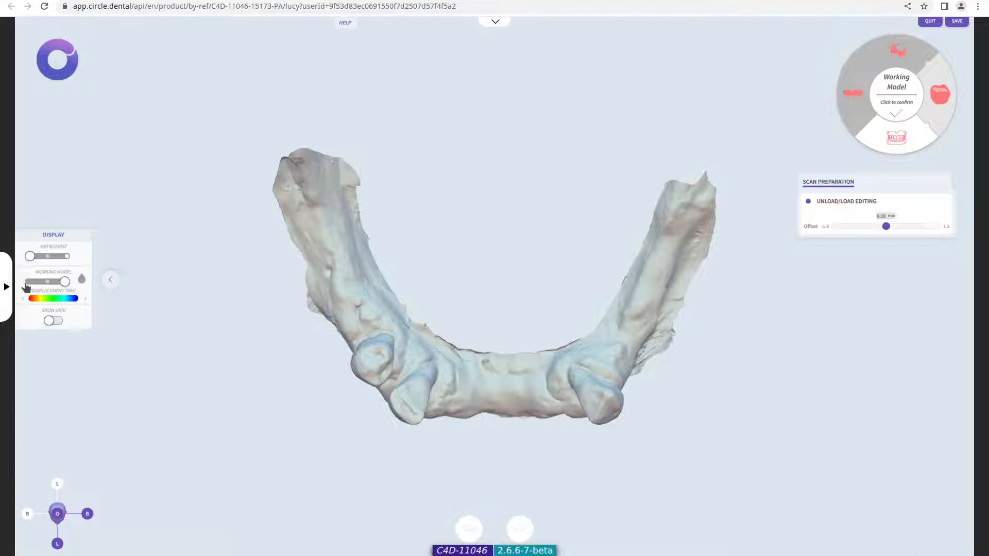
{"action": "left_click", "coordinate": [39, 282]}
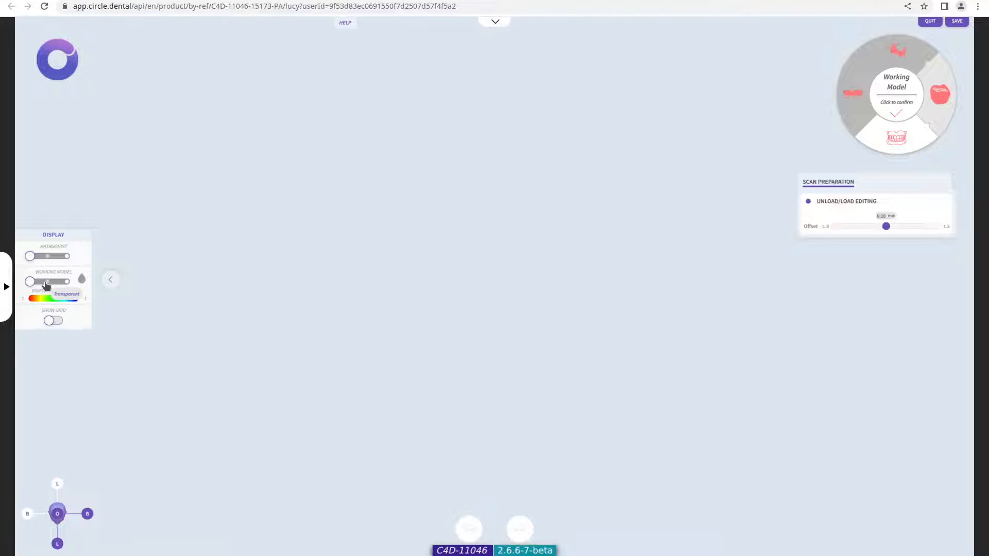
{"action": "left_click", "coordinate": [48, 281]}
{"action": "left_click", "coordinate": [66, 282]}
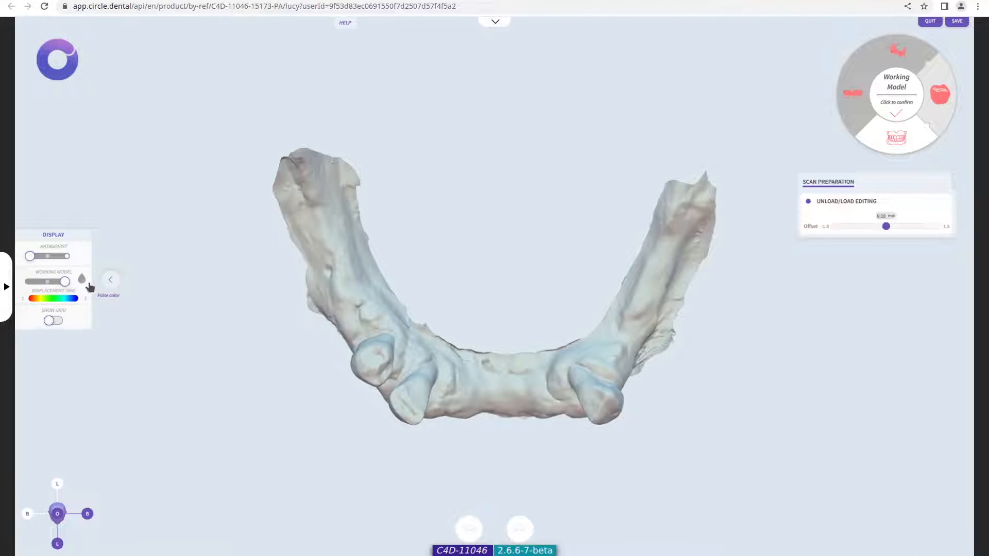
Preview the working model in segmentation colors and return it to the displacement colormap
{"action": "left_click", "coordinate": [81, 281]}
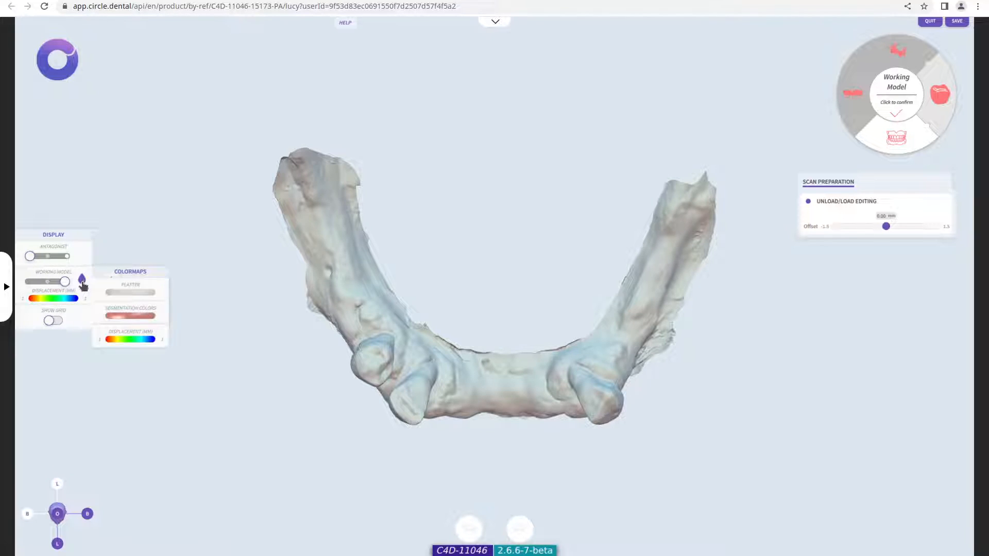
{"action": "left_click", "coordinate": [146, 315]}
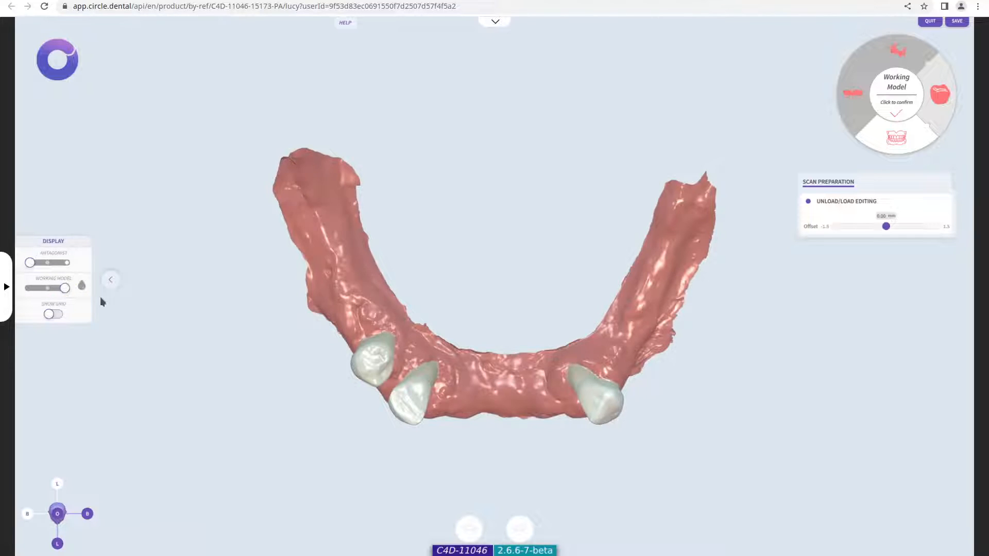
{"action": "left_click", "coordinate": [82, 285]}
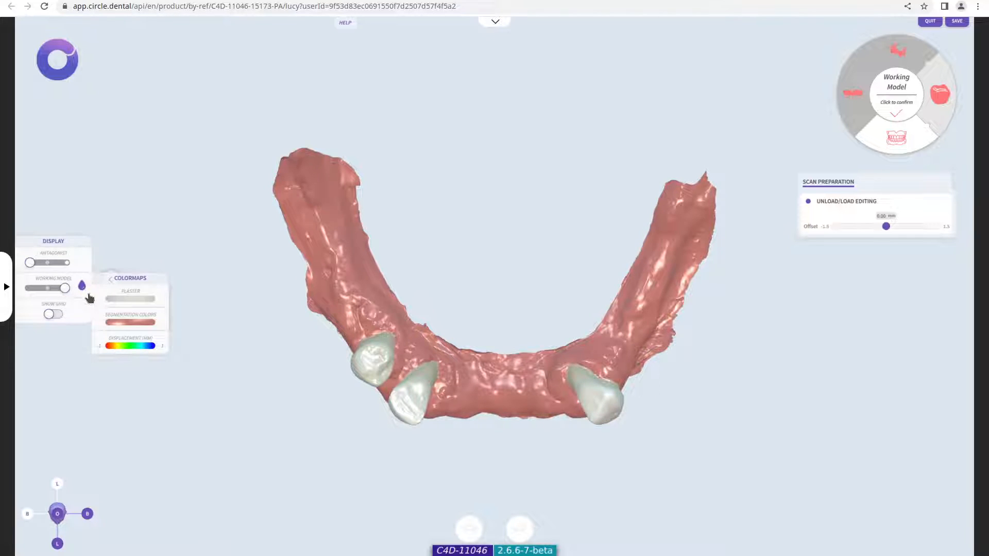
{"action": "left_click", "coordinate": [120, 346]}
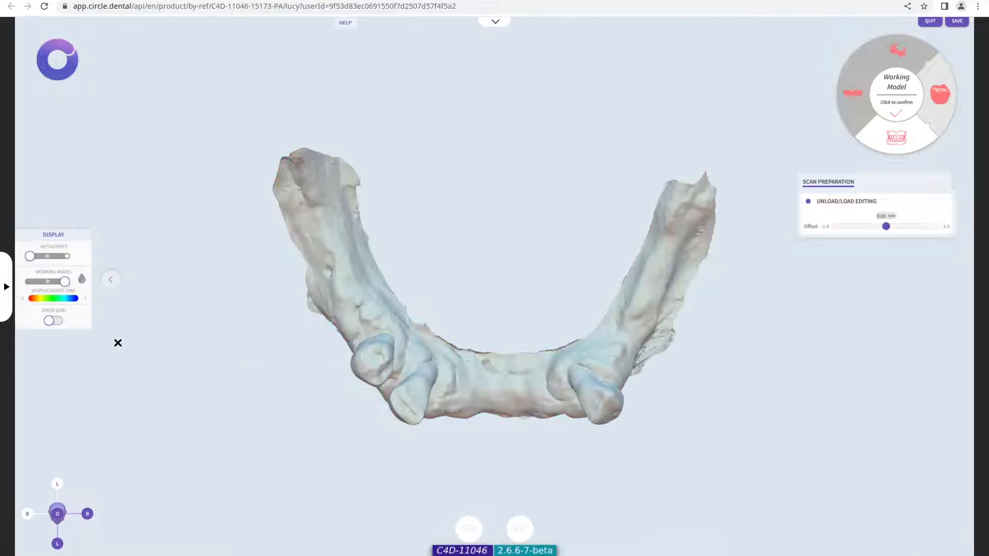
{"action": "left_click", "coordinate": [82, 279]}
{"action": "left_click", "coordinate": [187, 345]}
Show the measurement grid, try its resolution setting, and hide the grid again
{"action": "left_click", "coordinate": [57, 321]}
{"action": "mouse_move", "coordinate": [28, 329]}
{"action": "left_mouse_down"}
{"action": "mouse_move", "coordinate": [58, 333]}
{"action": "mouse_move", "coordinate": [25, 330]}
{"action": "left_mouse_up"}
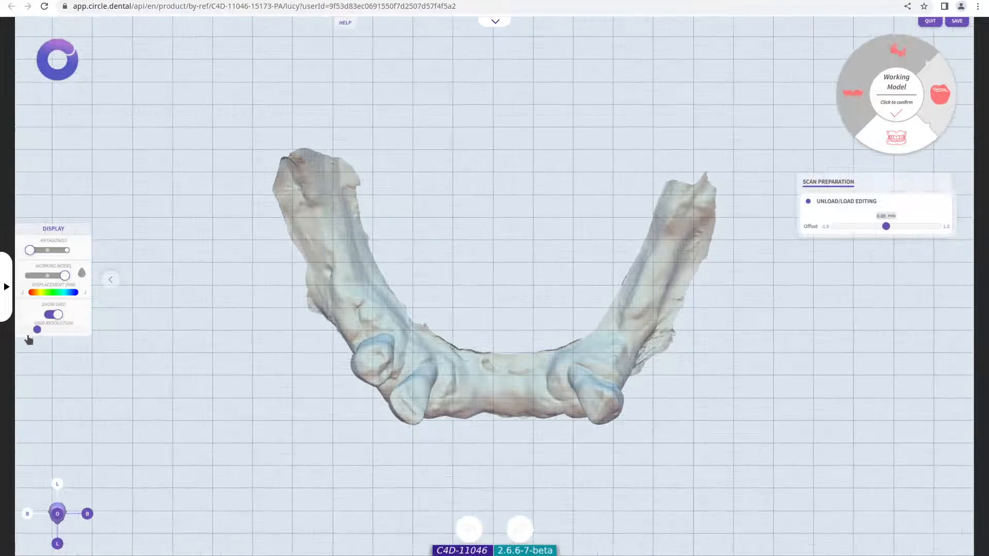
{"action": "left_click", "coordinate": [55, 317]}
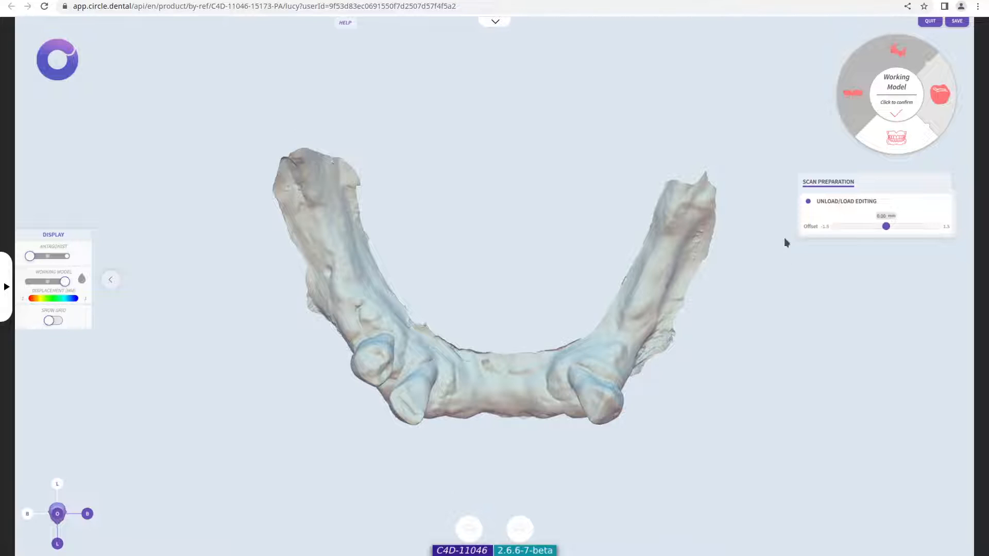
Add an editing patch on the front ridge between the remaining teeth and shrink it to fit within the ridge
{"action": "left_click", "coordinate": [505, 381]}
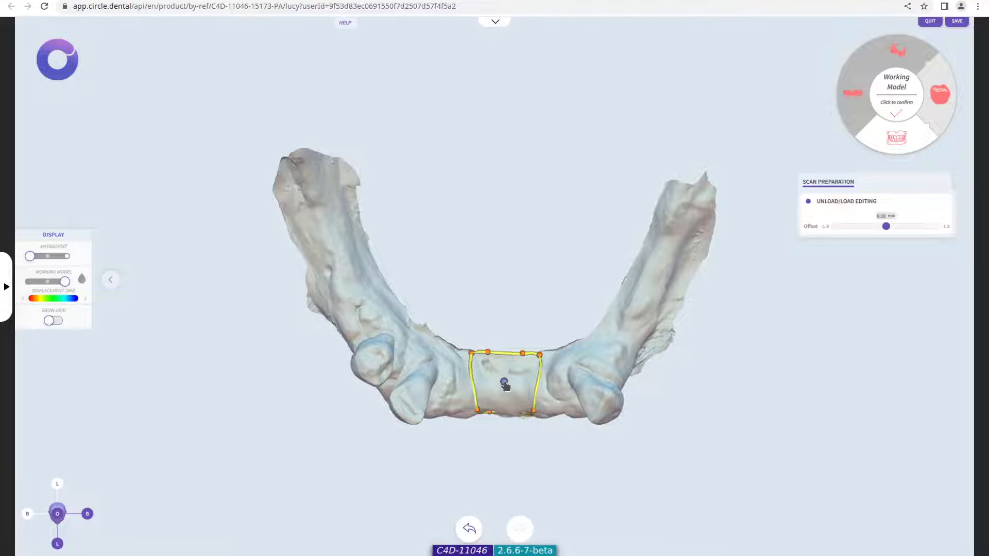
{"action": "scroll", "coordinate": [504, 383], "scroll_direction": "down", "scroll_amount": 3}
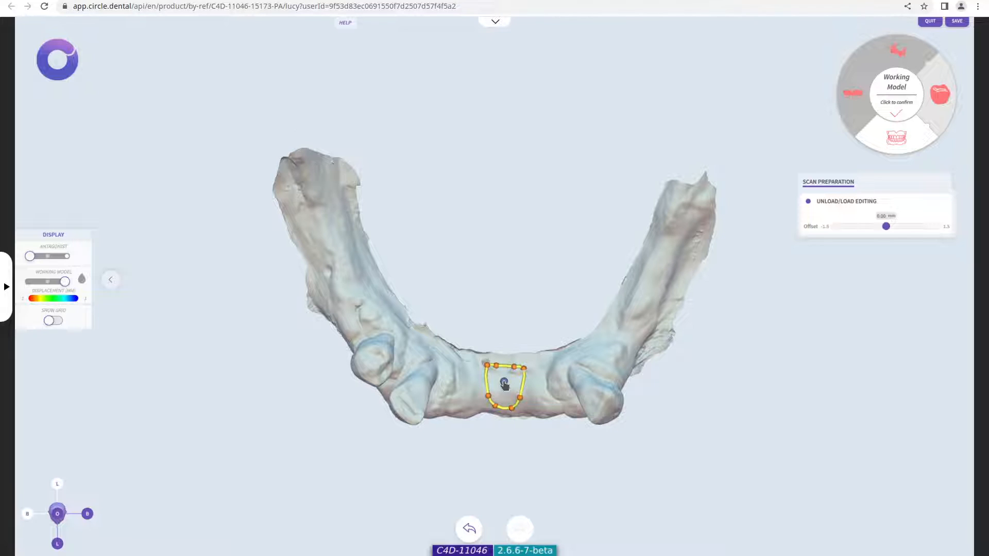
{"action": "scroll", "coordinate": [503, 383], "scroll_direction": "down", "scroll_amount": 1}
{"action": "scroll", "coordinate": [504, 383], "scroll_direction": "up", "scroll_amount": 2}
{"action": "scroll", "coordinate": [503, 383], "scroll_direction": "down", "scroll_amount": 2}
{"action": "scroll", "coordinate": [500, 390], "scroll_direction": "up", "scroll_amount": 2}
{"action": "scroll", "coordinate": [502, 386], "scroll_direction": "down", "scroll_amount": 2}
Set the patch's offset to 1.00 mm and inspect the raised surface from the front
{"action": "left_click_drag", "start_coordinate": [886, 228], "coordinate": [921, 230]}
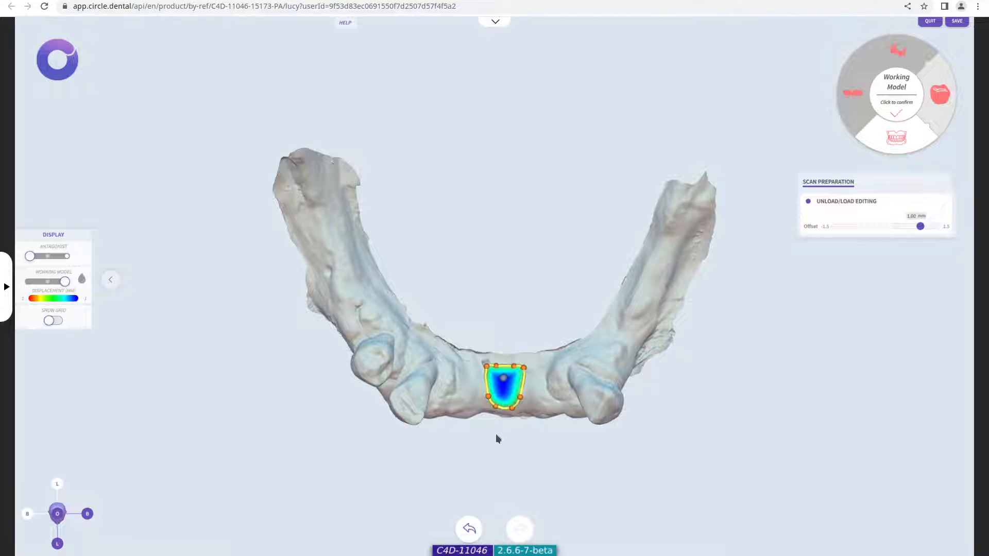
{"action": "left_click_drag", "start_coordinate": [502, 428], "coordinate": [529, 198]}
Reduce the patch's offset to 0.05 mm and delete the patch from the ridge
{"action": "left_click_drag", "start_coordinate": [921, 227], "coordinate": [887, 228]}
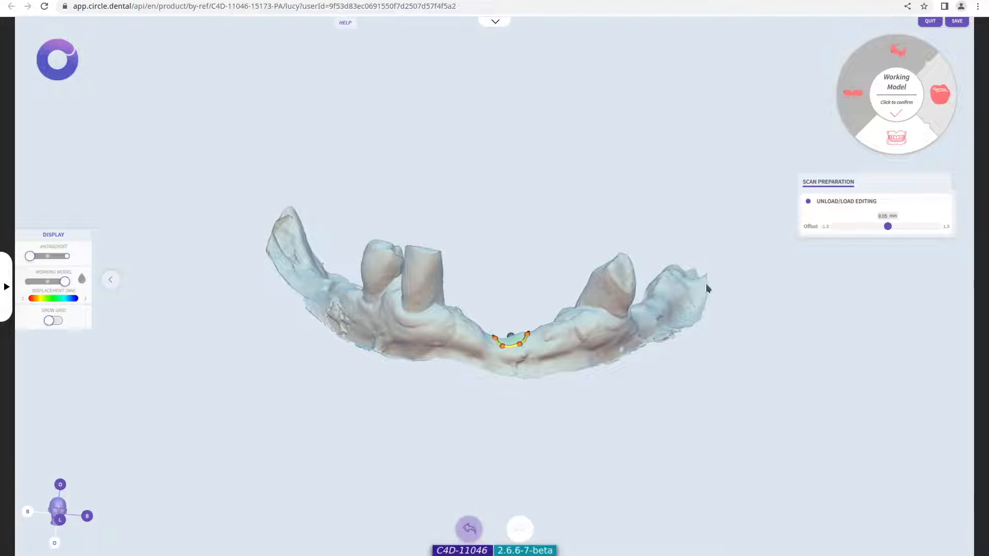
{"action": "left_click_drag", "start_coordinate": [514, 390], "coordinate": [509, 410]}
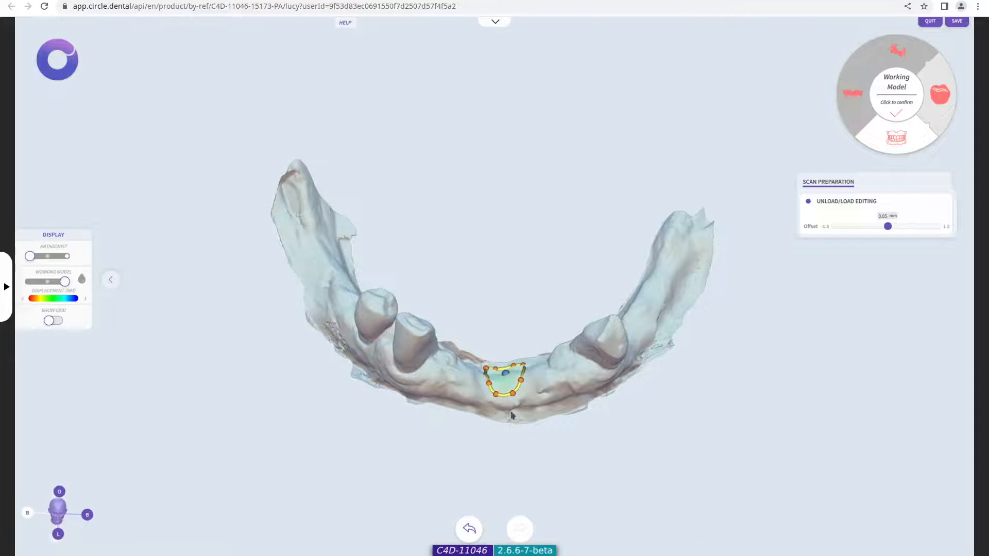
{"action": "left_click", "coordinate": [506, 376]}
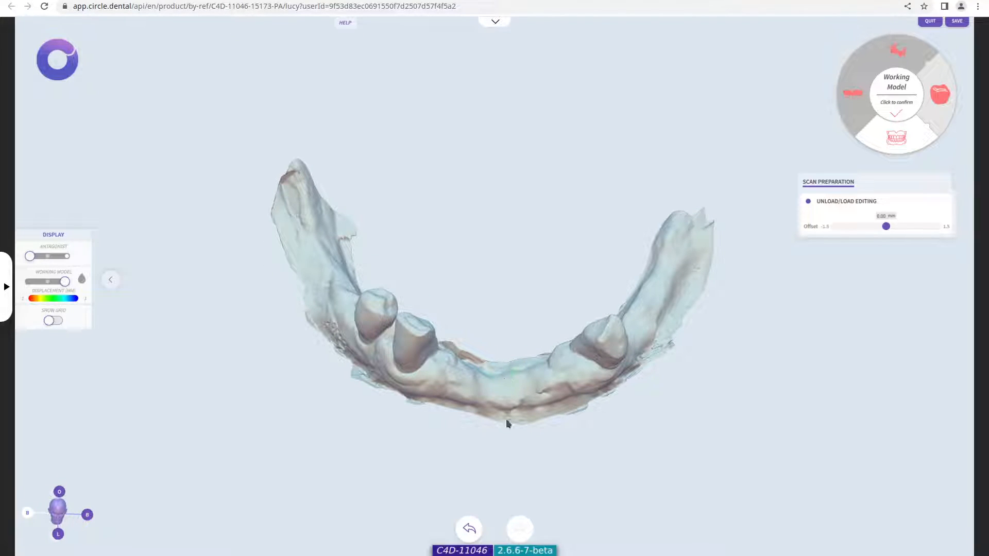
Inspect the working model in the preset occlusal, front and side views, finishing in the occlusal view
{"action": "left_click", "coordinate": [58, 492]}
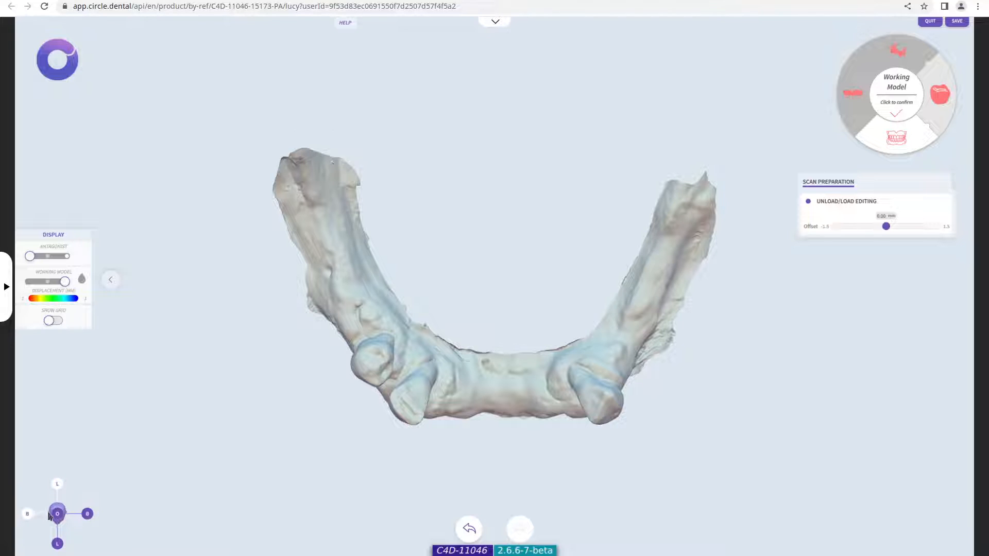
{"action": "left_click", "coordinate": [57, 543]}
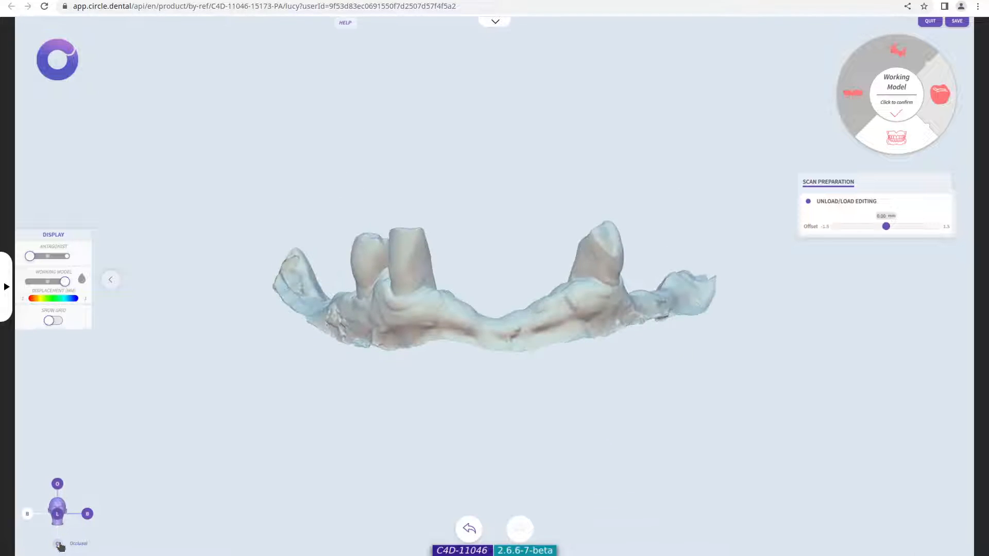
{"action": "left_click", "coordinate": [87, 514]}
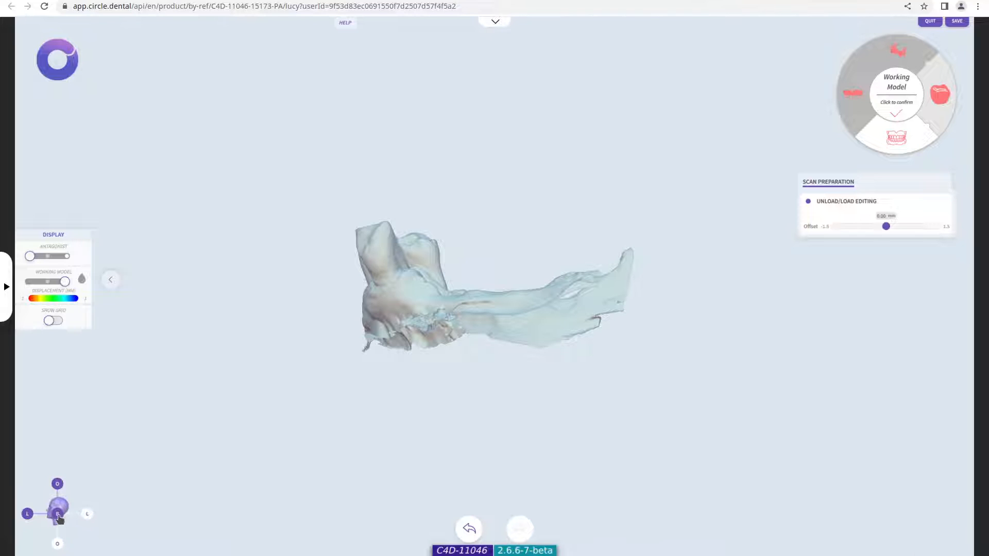
{"action": "left_click", "coordinate": [57, 484]}
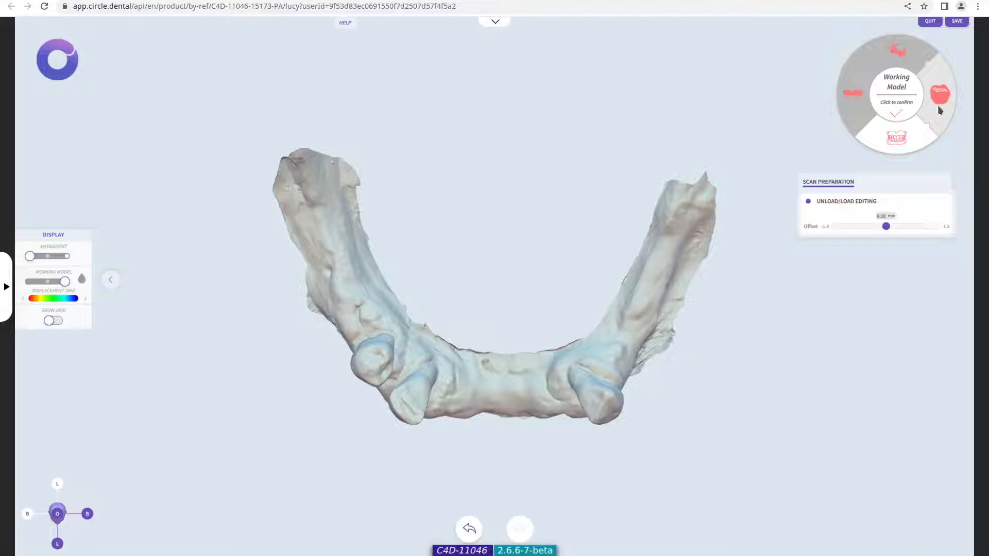
Confirm the working model to enter the Teeth stage, and inspect the occlusal plane against the teeth from the front and side
{"action": "left_click", "coordinate": [902, 99]}
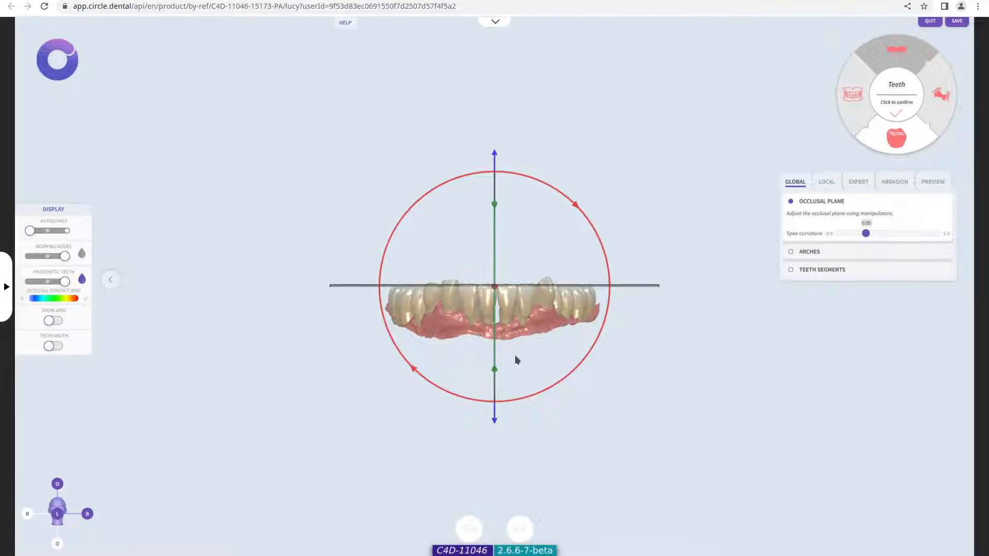
{"action": "scroll", "coordinate": [514, 355], "scroll_direction": "up", "scroll_amount": 4}
{"action": "left_click_drag", "start_coordinate": [542, 187], "coordinate": [542, 229]}
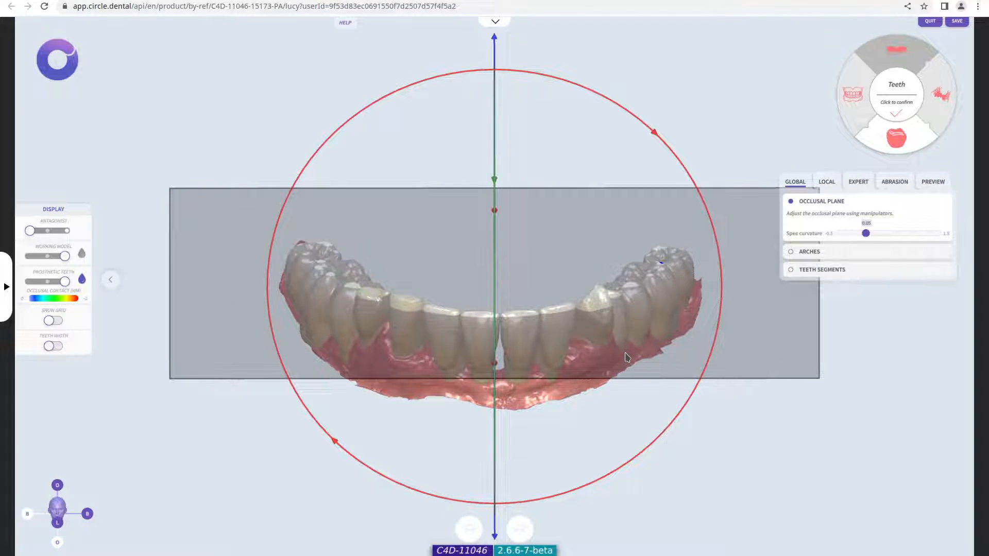
{"action": "left_click_drag", "start_coordinate": [532, 343], "coordinate": [755, 352]}
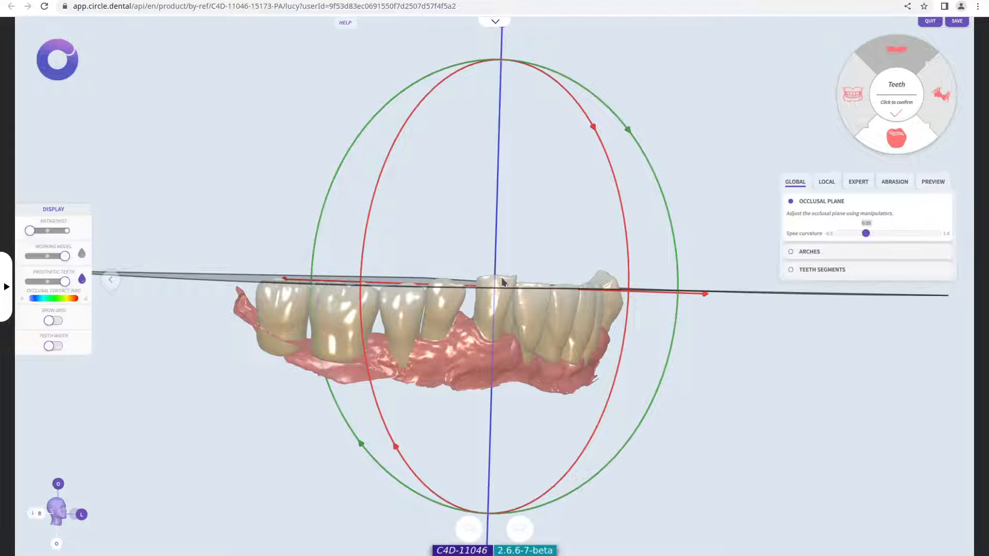
Rotate the model to an oblique front view, show the antagonist over the lower teeth, and hide it again
{"action": "left_click_drag", "start_coordinate": [663, 347], "coordinate": [505, 352]}
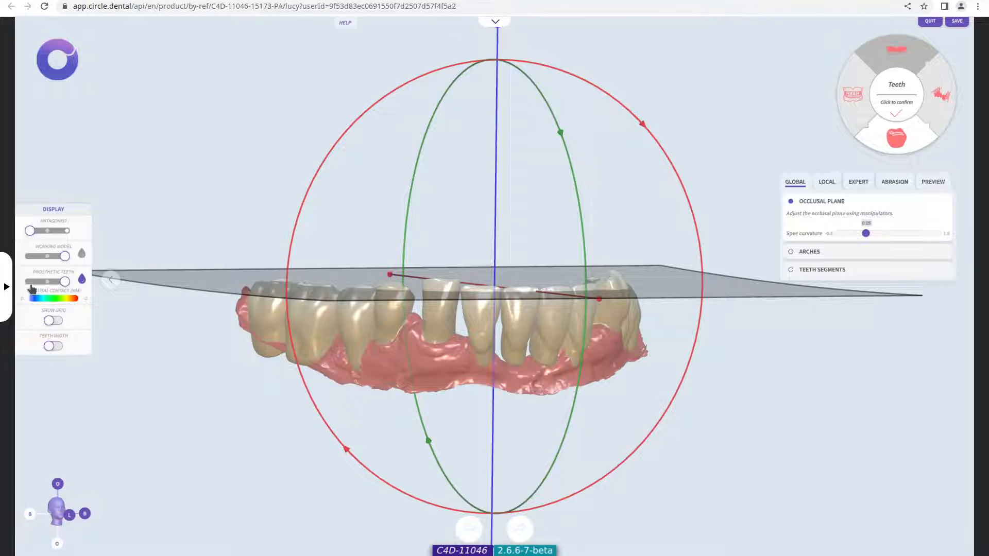
{"action": "left_click", "coordinate": [65, 231]}
{"action": "left_click_drag", "start_coordinate": [65, 231], "coordinate": [24, 234]}
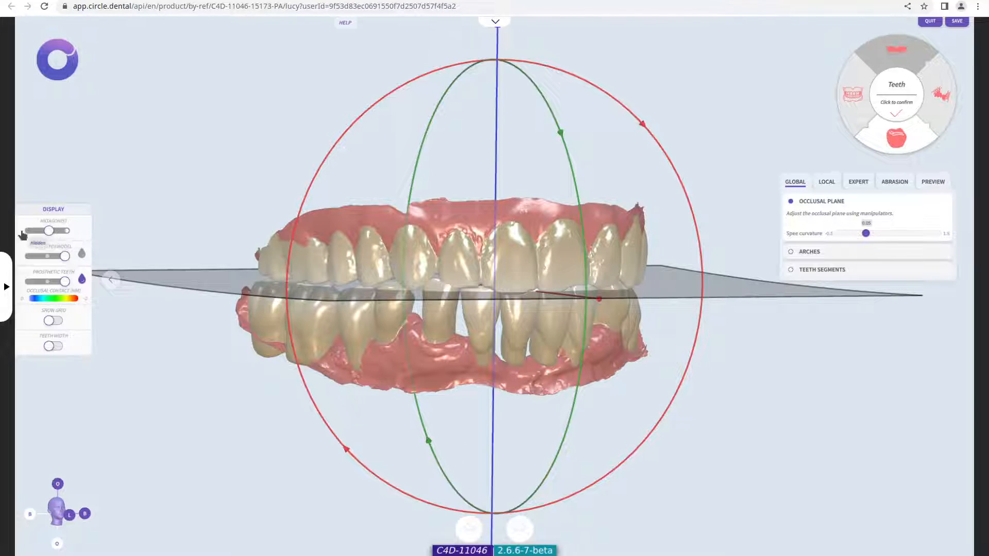
Display the working model as transparent, restore it to solid, and check its Plaster and Segmentation Colors colormap options
{"action": "left_click", "coordinate": [46, 257]}
{"action": "left_click", "coordinate": [65, 256]}
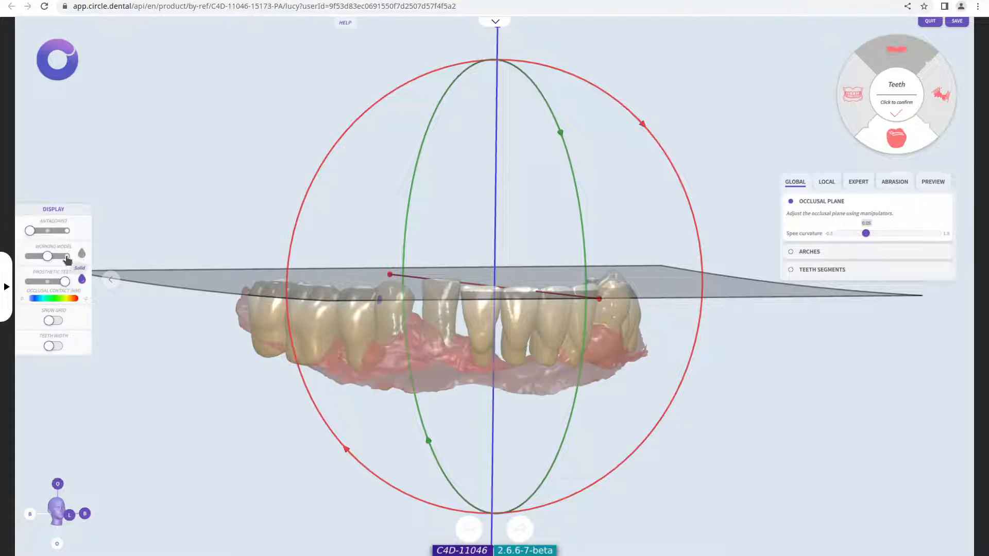
{"action": "left_click", "coordinate": [82, 255]}
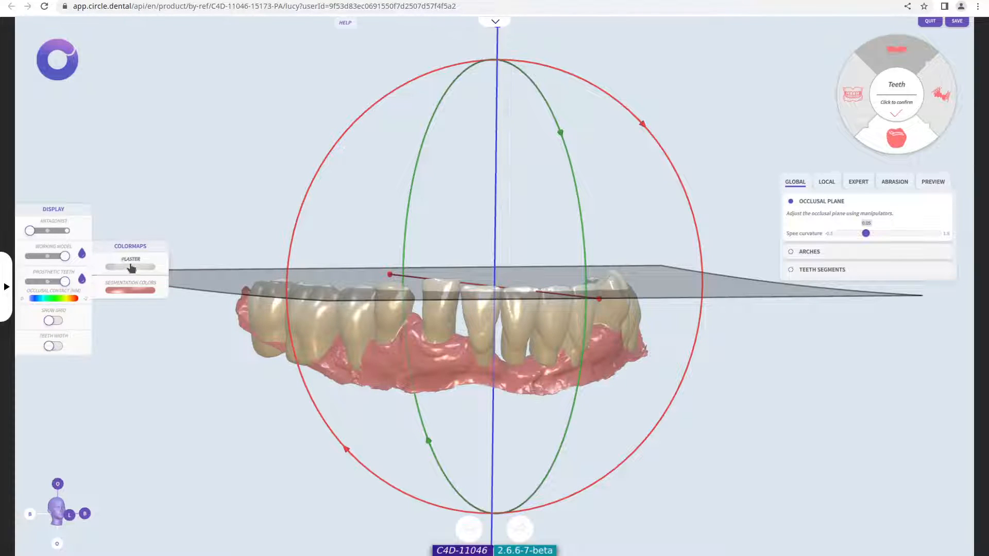
{"action": "left_click", "coordinate": [86, 256]}
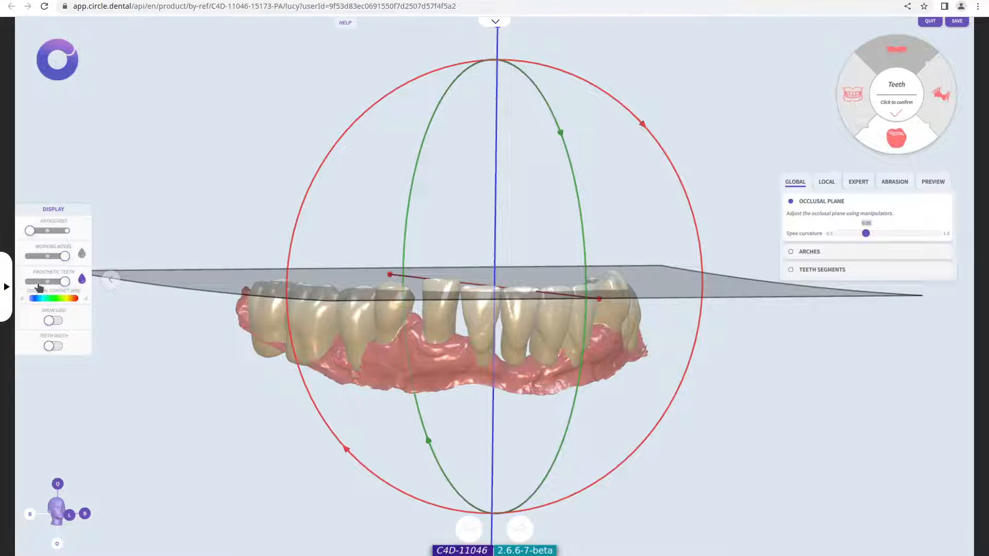
Hide the prosthetic teeth to examine the bare working model, show them as transparent, and restore them to solid
{"action": "left_click_drag", "start_coordinate": [38, 283], "coordinate": [30, 281]}
{"action": "left_click_drag", "start_coordinate": [443, 394], "coordinate": [465, 419]}
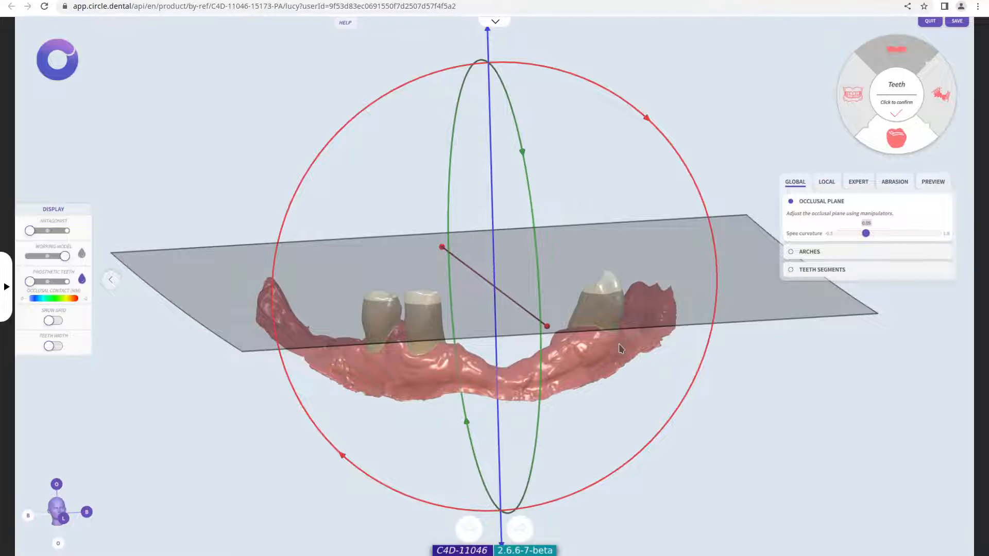
{"action": "left_click", "coordinate": [47, 281]}
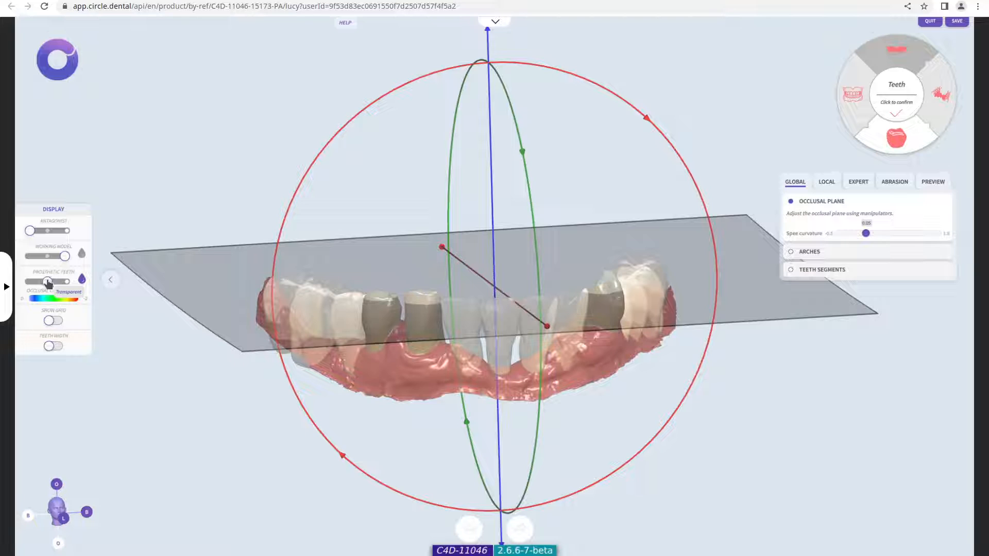
{"action": "left_click", "coordinate": [68, 282]}
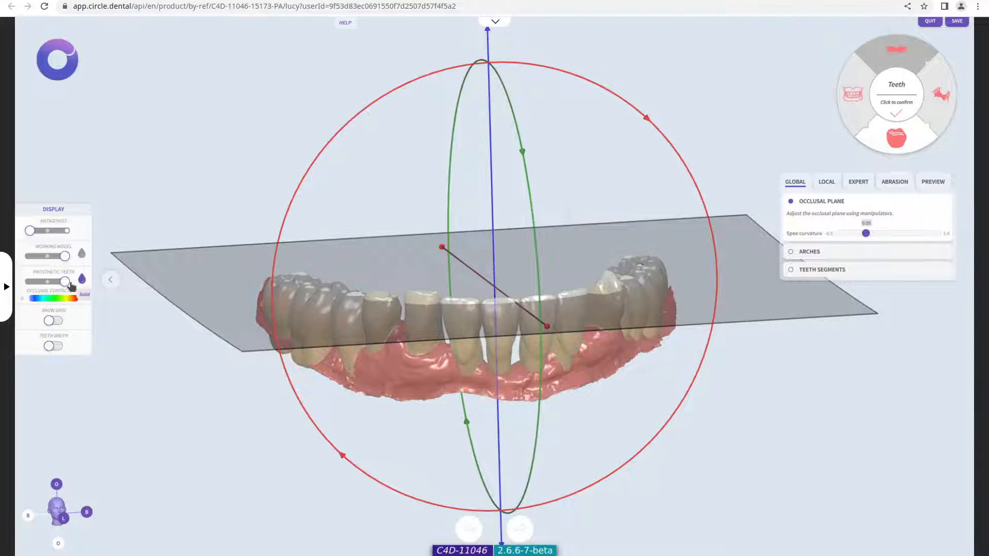
Turn on the reference grid behind the model in a front view, and turn it off again
{"action": "left_click_drag", "start_coordinate": [513, 392], "coordinate": [438, 379]}
{"action": "left_click", "coordinate": [56, 320]}
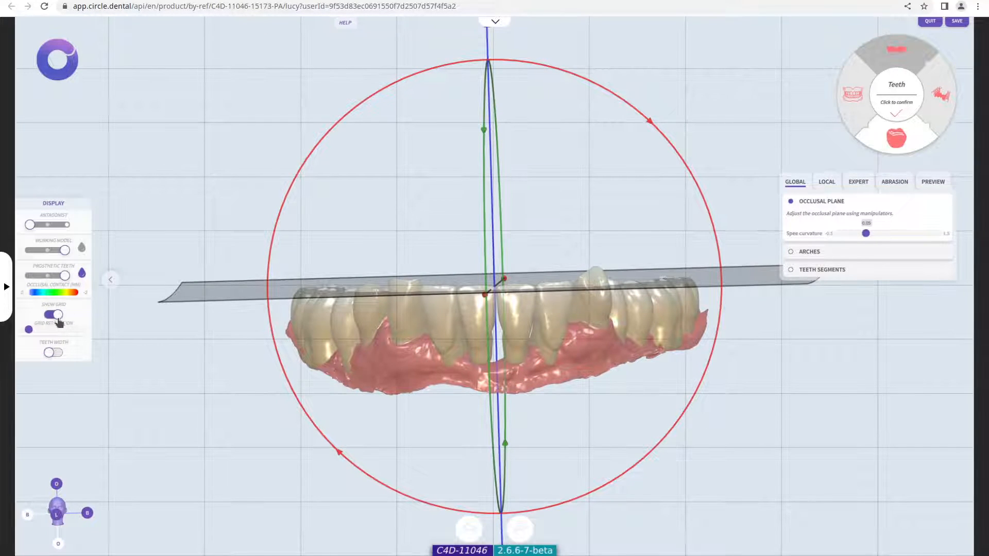
{"action": "left_click", "coordinate": [54, 314]}
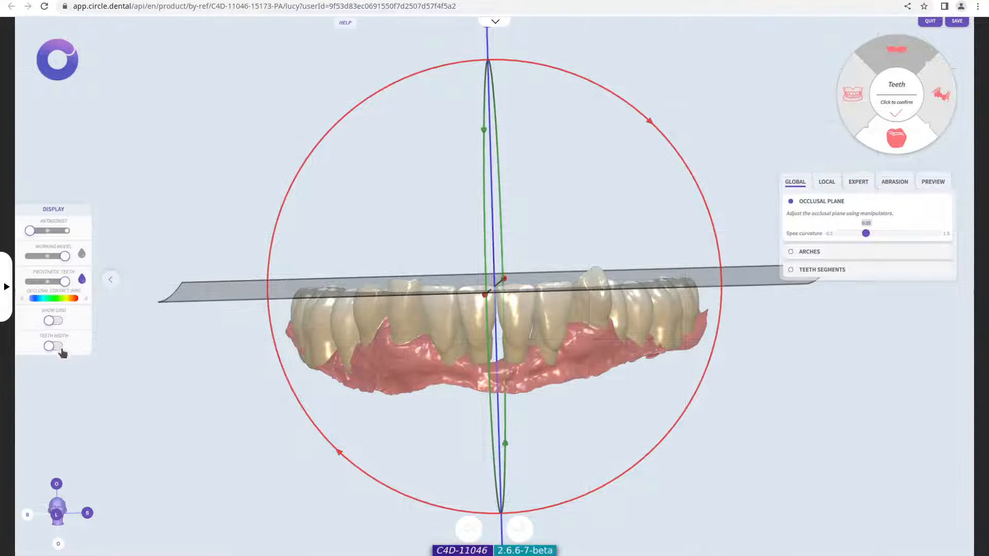
Show the tooth width labels, examine them from several angles, and hide them again
{"action": "left_click", "coordinate": [54, 346]}
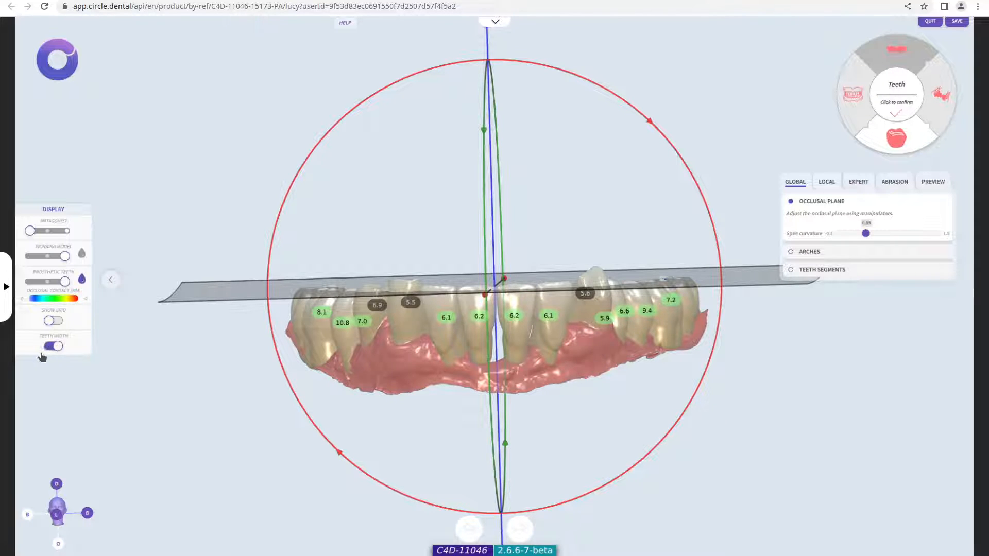
{"action": "left_click_drag", "start_coordinate": [600, 375], "coordinate": [431, 348]}
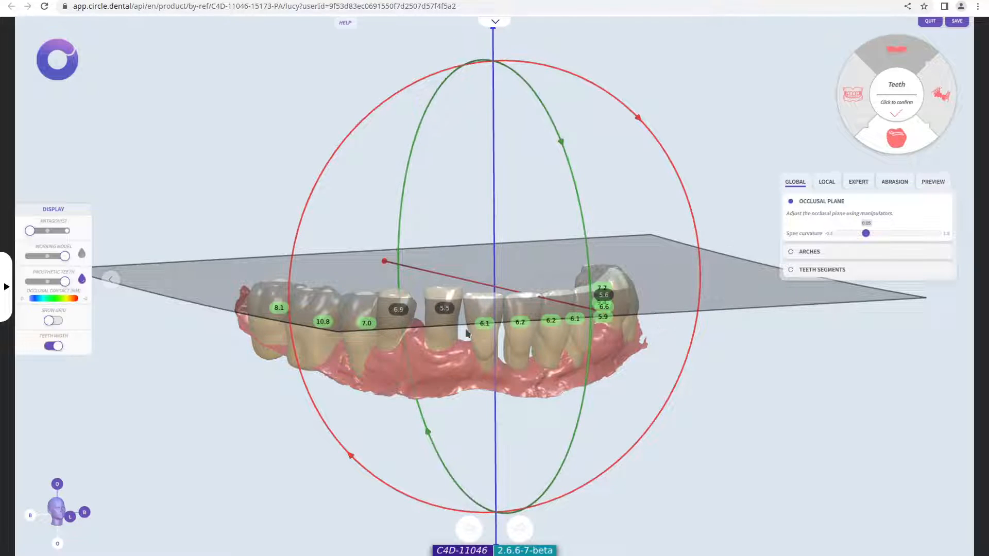
{"action": "left_click_drag", "start_coordinate": [454, 376], "coordinate": [336, 374]}
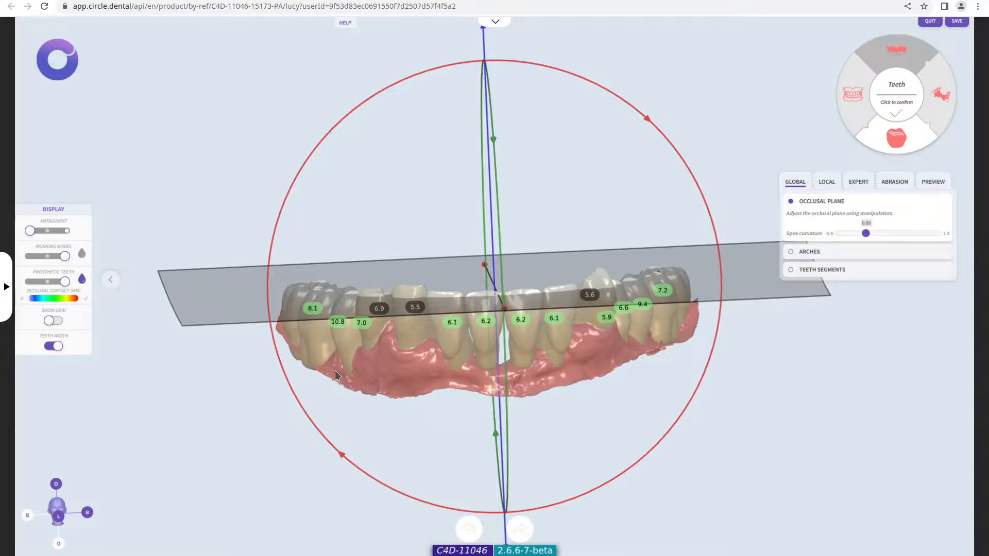
{"action": "left_click", "coordinate": [51, 347]}
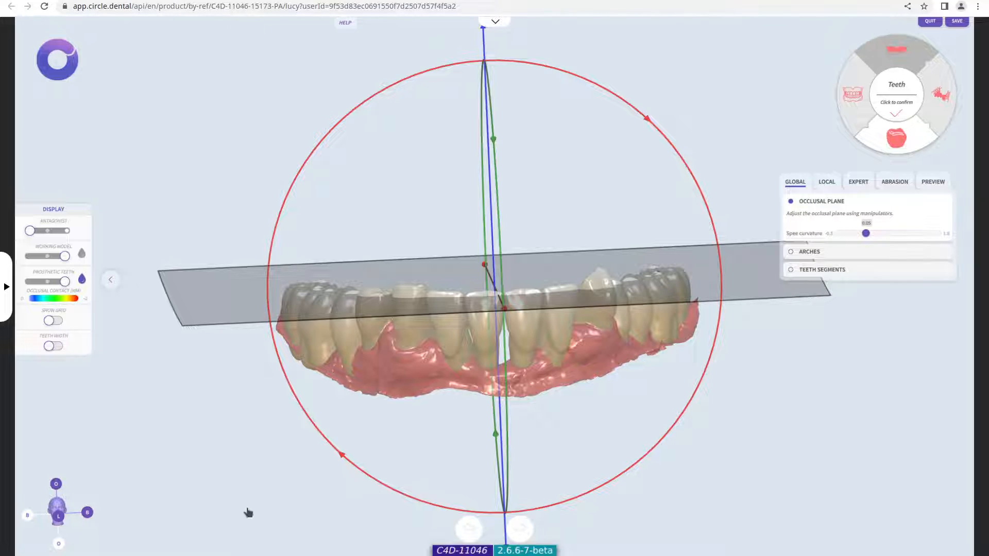
Try a Spee curvature of 0.06 in the side view and undo the change
{"action": "left_click", "coordinate": [26, 516]}
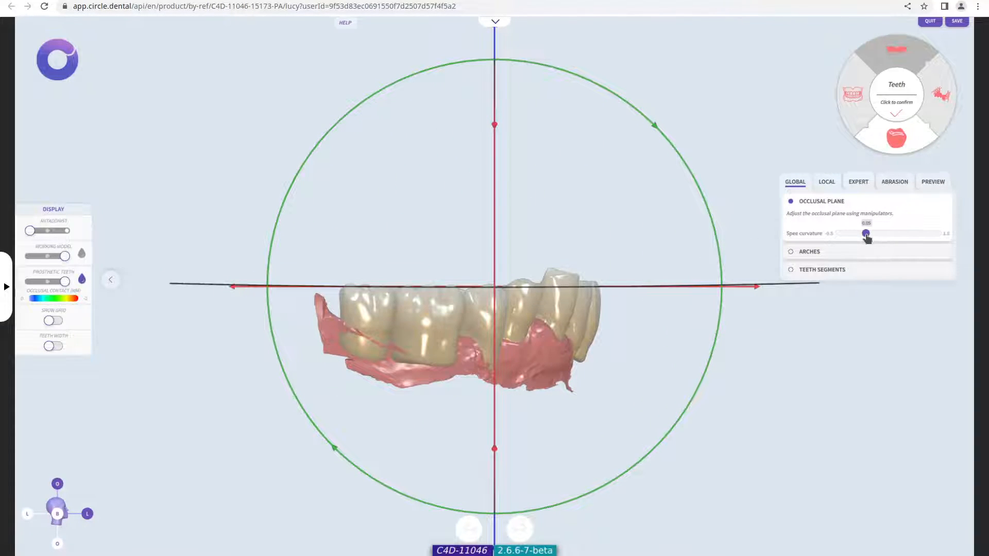
{"action": "mouse_move", "coordinate": [867, 237]}
{"action": "left_mouse_down"}
{"action": "mouse_move", "coordinate": [916, 236]}
{"action": "mouse_move", "coordinate": [866, 240]}
{"action": "left_mouse_up"}
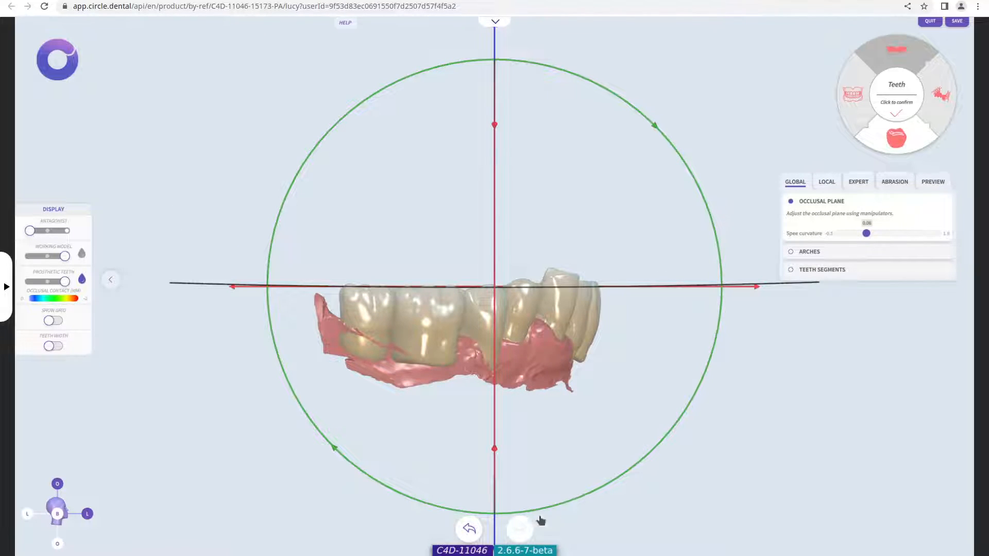
{"action": "left_click", "coordinate": [470, 530]}
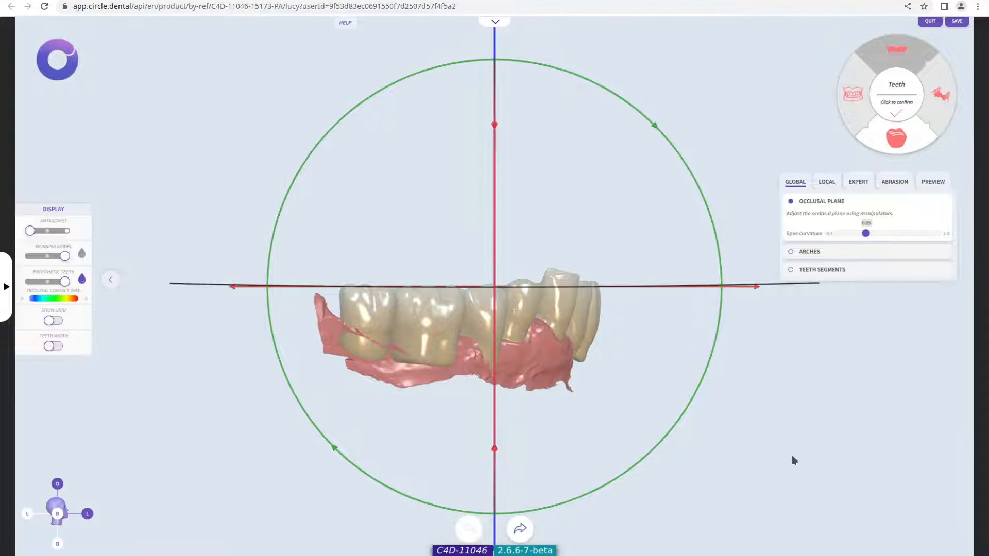
Raise the occlusal plane slightly along its vertical axis and check the occlusal contacts on the prosthetic teeth
{"action": "left_click_drag", "start_coordinate": [806, 392], "coordinate": [803, 426]}
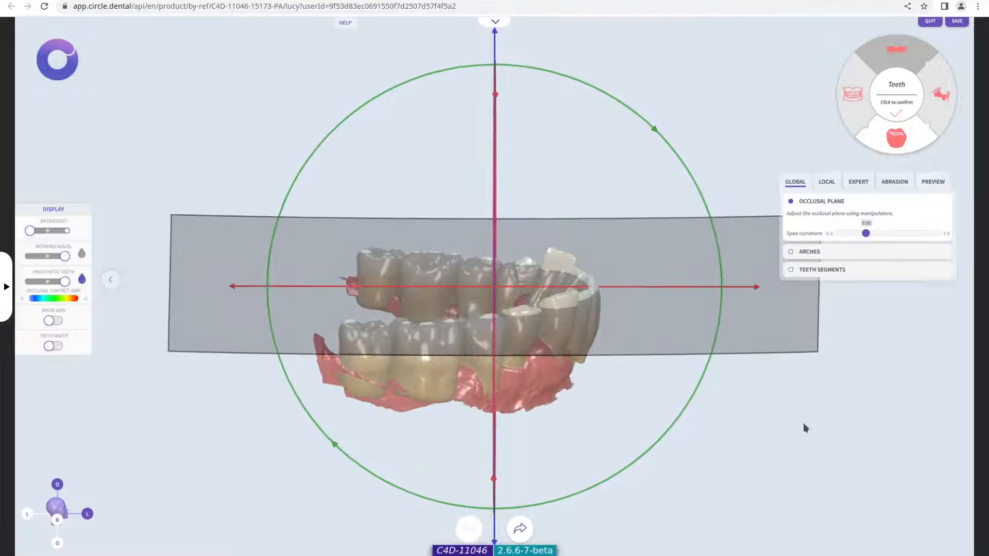
{"action": "left_click_drag", "start_coordinate": [571, 390], "coordinate": [497, 230]}
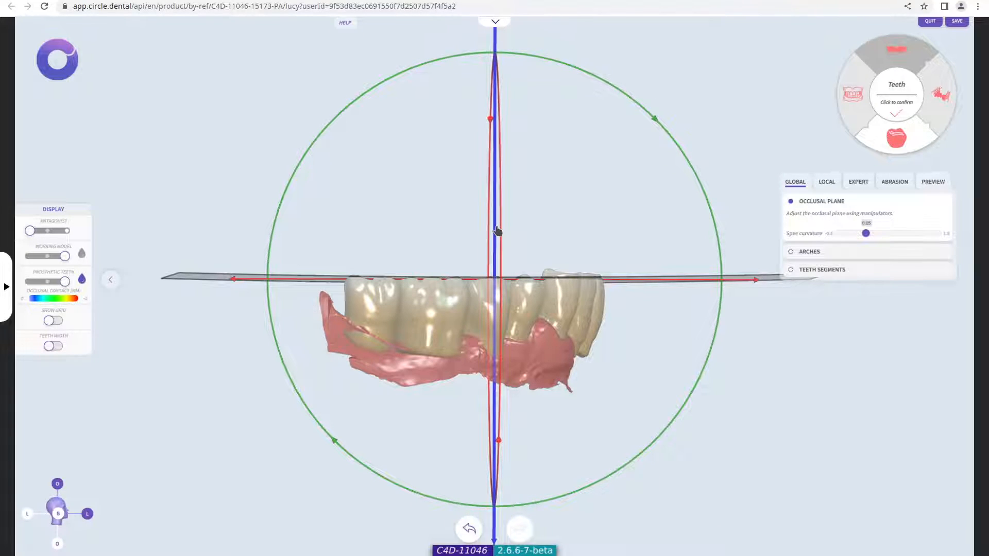
{"action": "left_click_drag", "start_coordinate": [646, 235], "coordinate": [634, 326]}
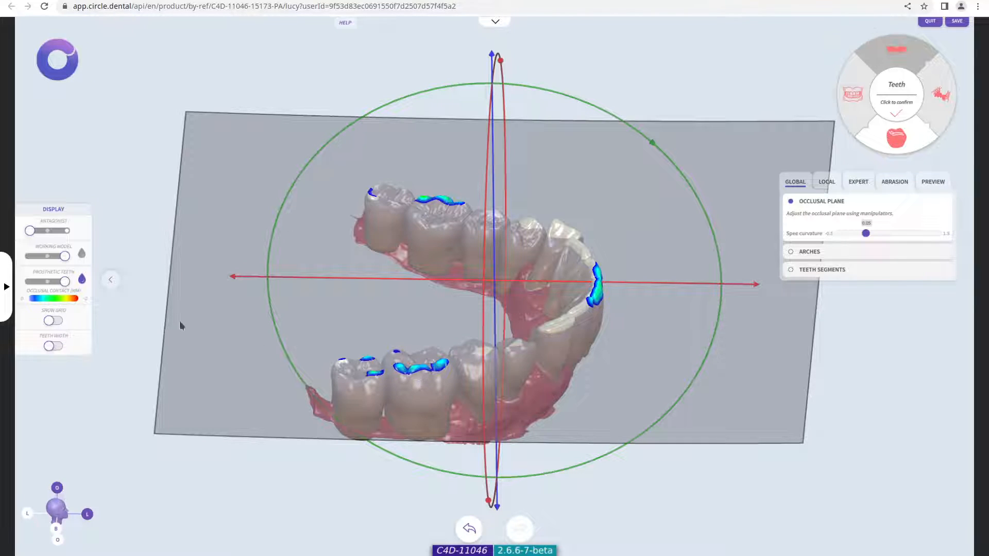
Try raising the occlusal plane further to strengthen the occlusal contacts, and undo that move
{"action": "left_click_drag", "start_coordinate": [496, 303], "coordinate": [496, 294]}
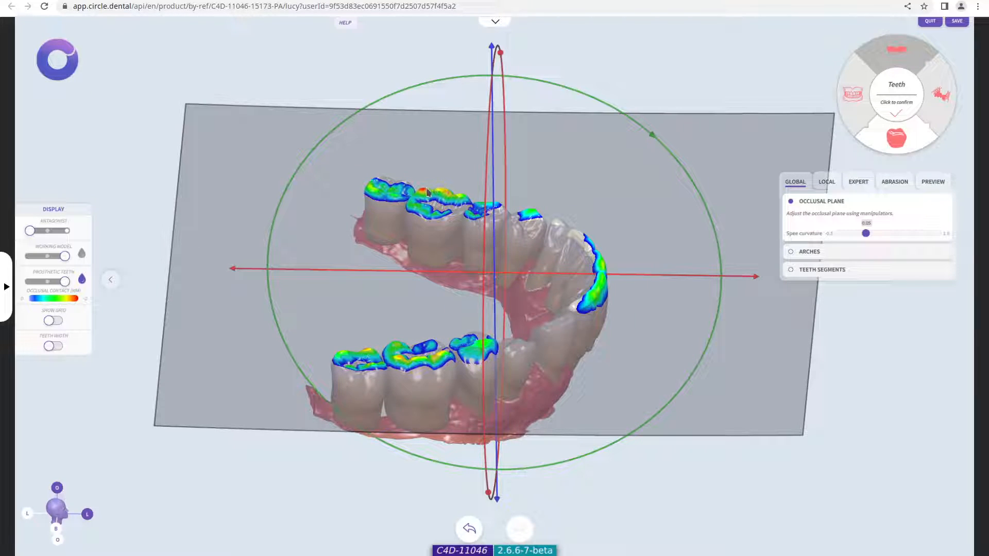
{"action": "left_click", "coordinate": [471, 530]}
{"action": "left_click", "coordinate": [470, 529]}
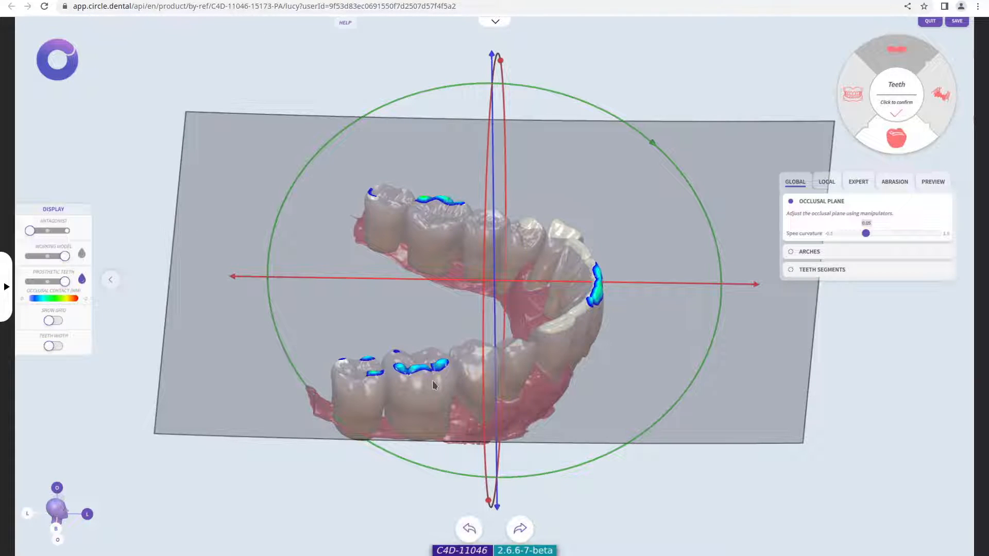
Fine-tune the occlusal plane's height and inspect the occlusal contacts obliquely from above
{"action": "left_click_drag", "start_coordinate": [552, 313], "coordinate": [497, 299]}
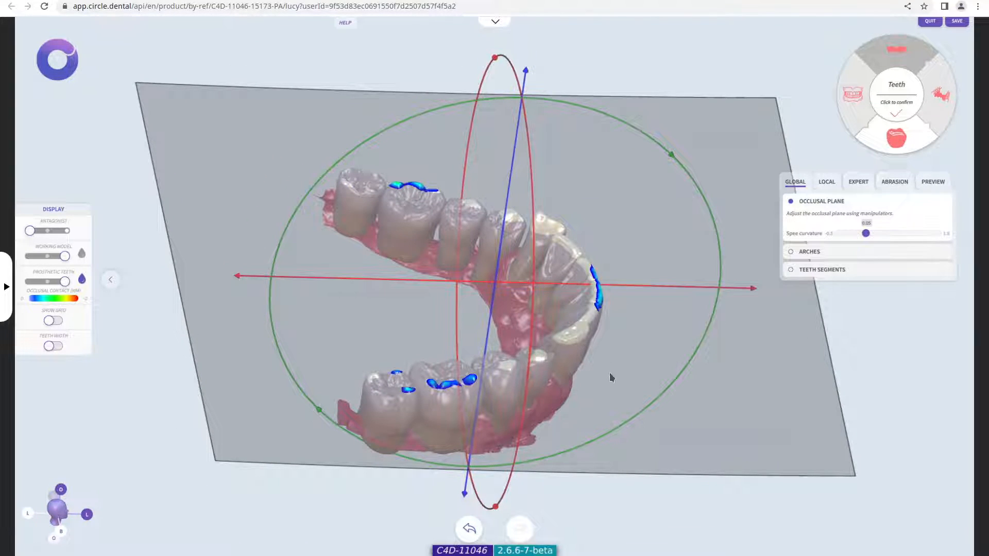
{"action": "left_click_drag", "start_coordinate": [661, 348], "coordinate": [671, 390]}
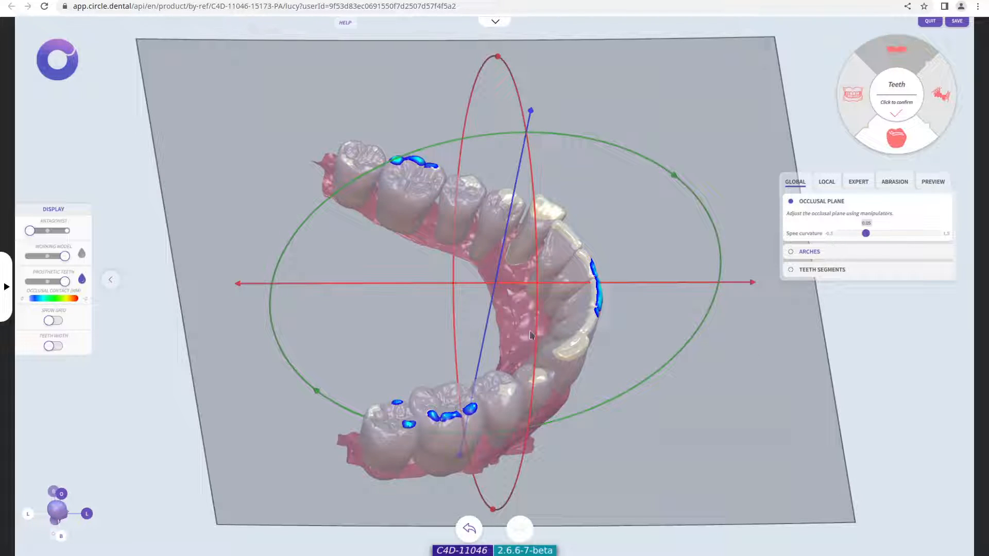
{"action": "left_click_drag", "start_coordinate": [533, 339], "coordinate": [519, 320]}
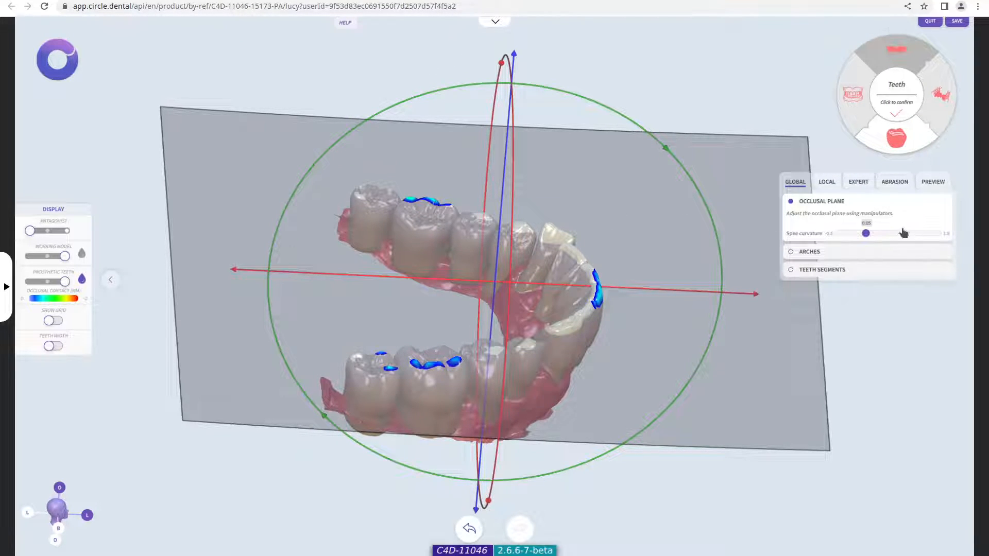
Display the gingival and dental arch control points and examine both curves from occlusal and oblique angles
{"action": "left_click", "coordinate": [871, 252]}
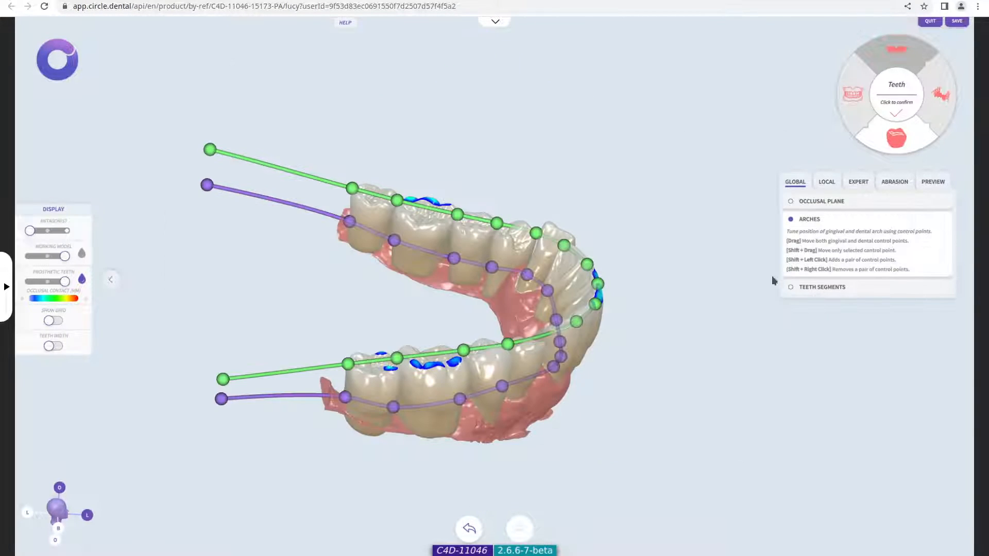
{"action": "left_click_drag", "start_coordinate": [654, 279], "coordinate": [507, 412]}
{"action": "left_click_drag", "start_coordinate": [621, 387], "coordinate": [628, 415]}
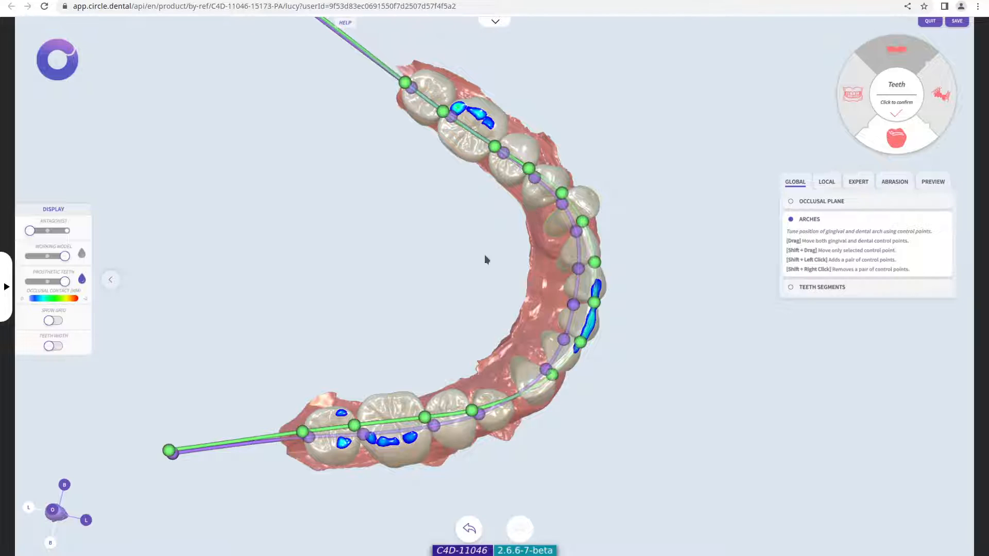
{"action": "left_click_drag", "start_coordinate": [484, 263], "coordinate": [488, 216]}
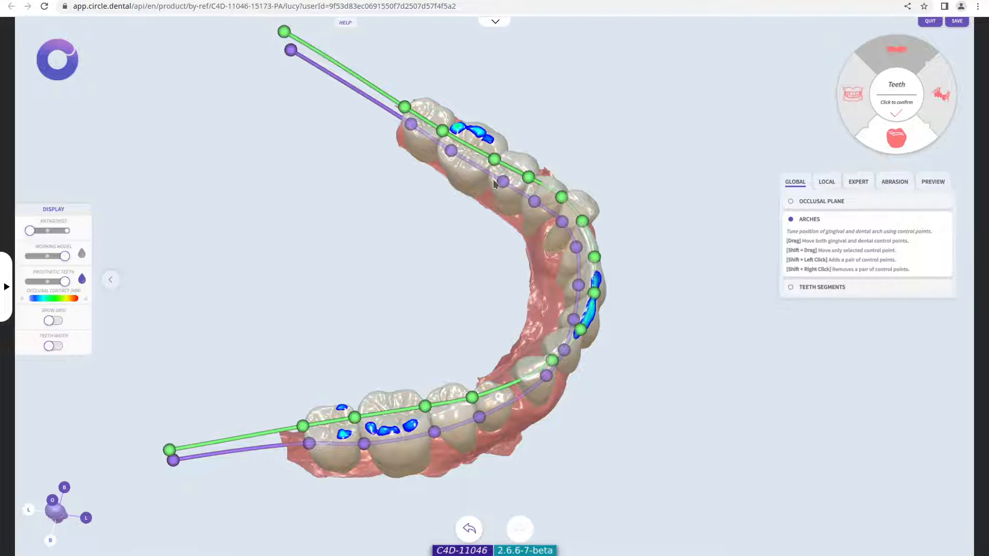
{"action": "left_click_drag", "start_coordinate": [501, 224], "coordinate": [597, 209]}
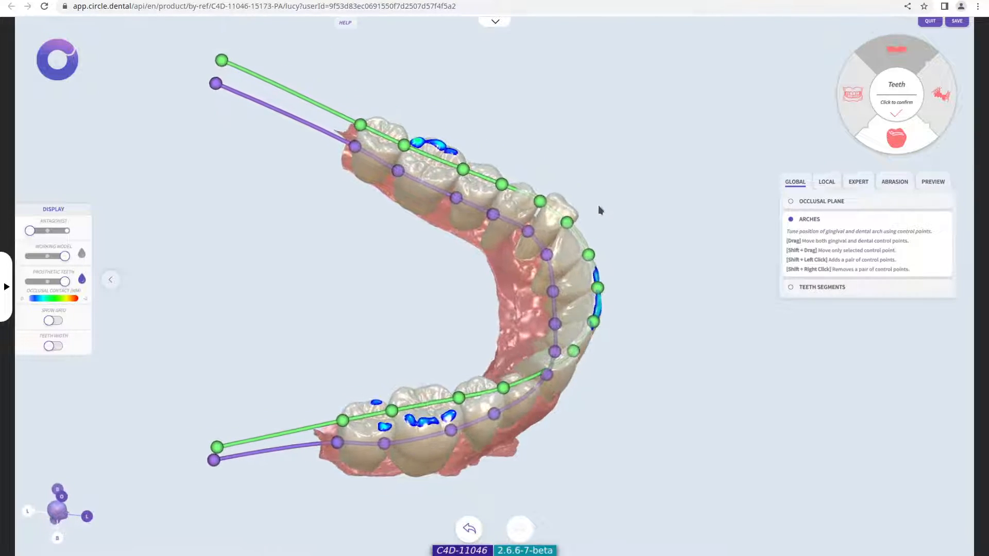
Try moving the paired arch control points between the patient's left first molar and second premolar, and undo the last move
{"action": "left_click_drag", "start_coordinate": [469, 223], "coordinate": [460, 192]}
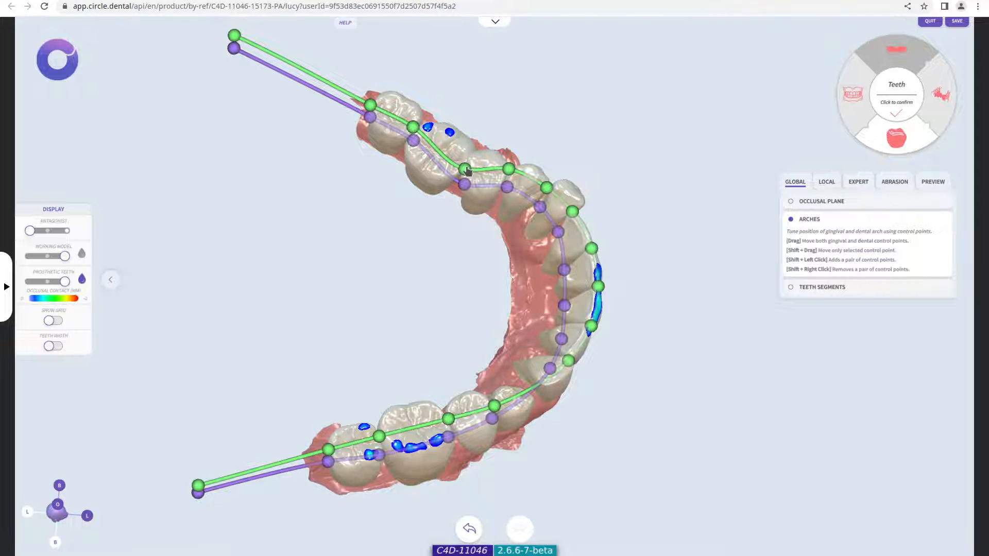
{"action": "mouse_move", "coordinate": [465, 171]}
{"action": "left_mouse_down"}
{"action": "mouse_move", "coordinate": [480, 129]}
{"action": "mouse_move", "coordinate": [470, 165]}
{"action": "left_mouse_up"}
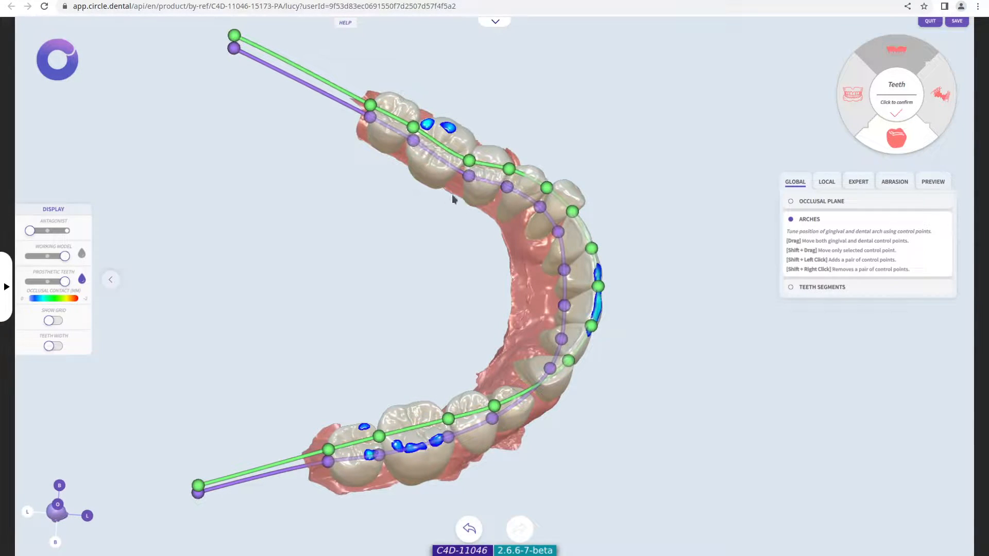
{"action": "left_click", "coordinate": [473, 529]}
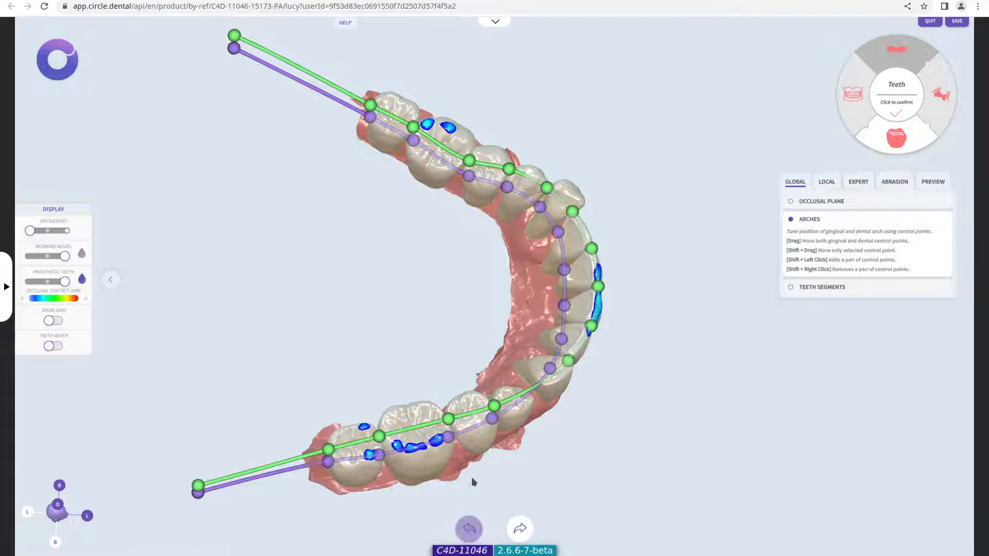
Reposition the paired control points between the patient's left first molar and second premolar to give a smooth arch curve
{"action": "left_click_drag", "start_coordinate": [425, 249], "coordinate": [436, 214]}
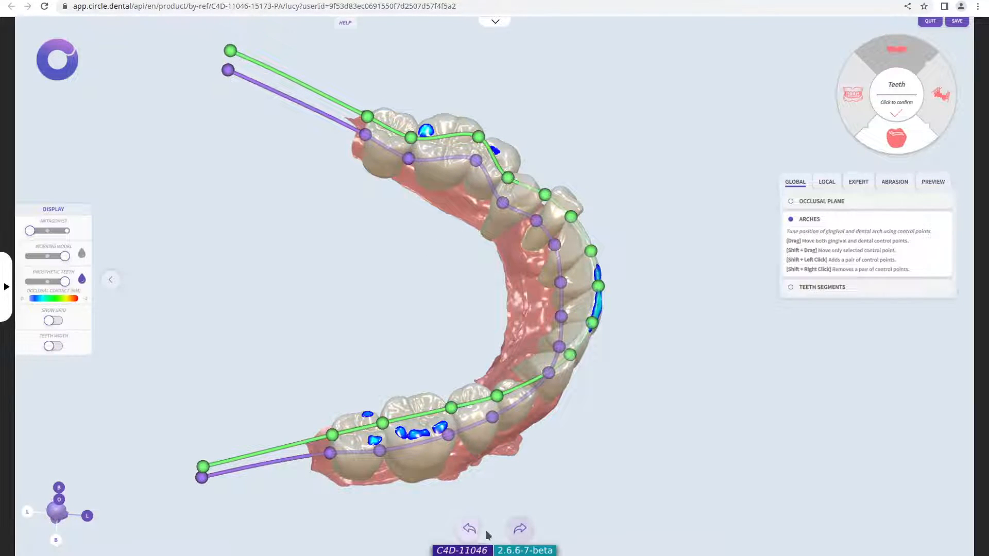
{"action": "left_click_drag", "start_coordinate": [475, 160], "coordinate": [474, 227]}
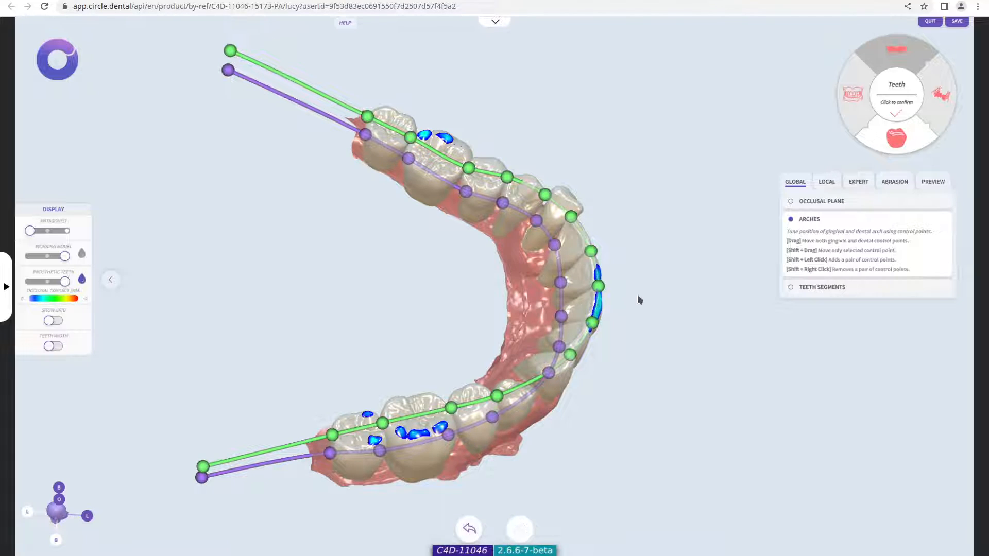
{"action": "right_click_drag", "start_coordinate": [446, 221], "coordinate": [447, 234]}
{"action": "left_click_drag", "start_coordinate": [471, 164], "coordinate": [475, 158]}
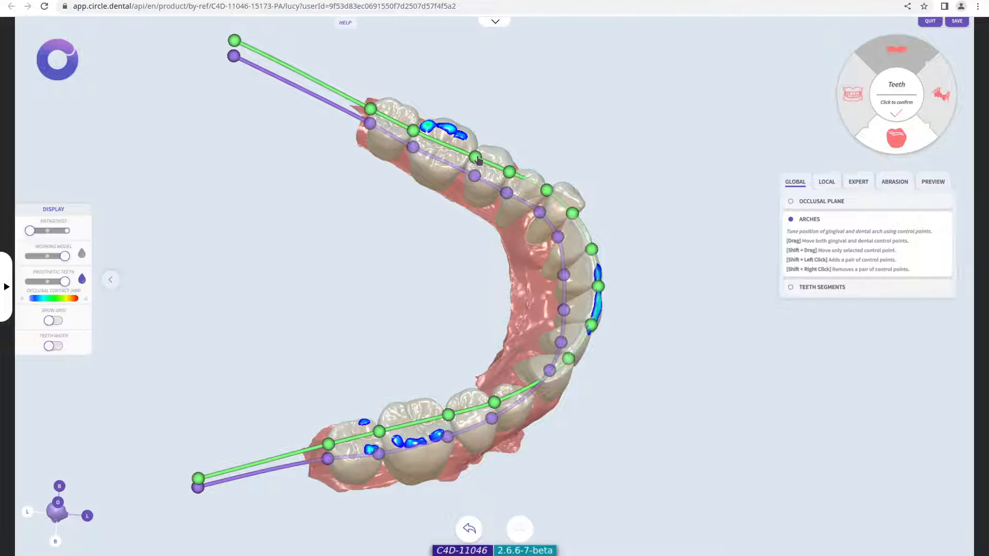
Refine the gingival and dental control points between the patient's left first molar and second premolar, undoing one trial move, and show the arch help
{"action": "mouse_move", "coordinate": [478, 160]}
{"action": "left_mouse_down"}
{"action": "mouse_move", "coordinate": [494, 124]}
{"action": "mouse_move", "coordinate": [476, 161]}
{"action": "left_mouse_up"}
{"action": "left_click", "coordinate": [473, 534]}
{"action": "mouse_move", "coordinate": [474, 179]}
{"action": "left_mouse_down"}
{"action": "mouse_move", "coordinate": [457, 214]}
{"action": "mouse_move", "coordinate": [467, 180]}
{"action": "left_mouse_up"}
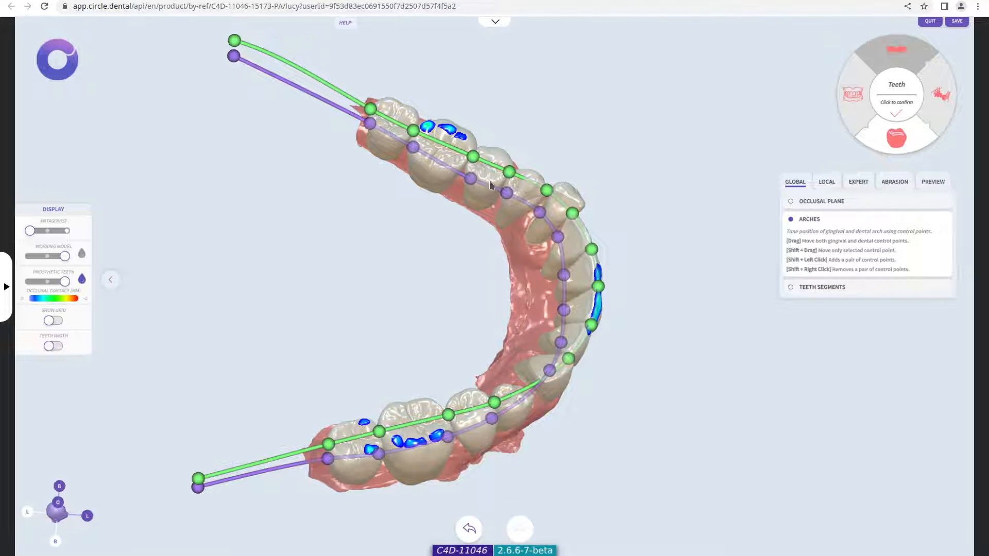
{"action": "mouse_move", "coordinate": [473, 165]}
{"action": "left_mouse_down"}
{"action": "mouse_move", "coordinate": [486, 138]}
{"action": "mouse_move", "coordinate": [475, 175]}
{"action": "left_mouse_up"}
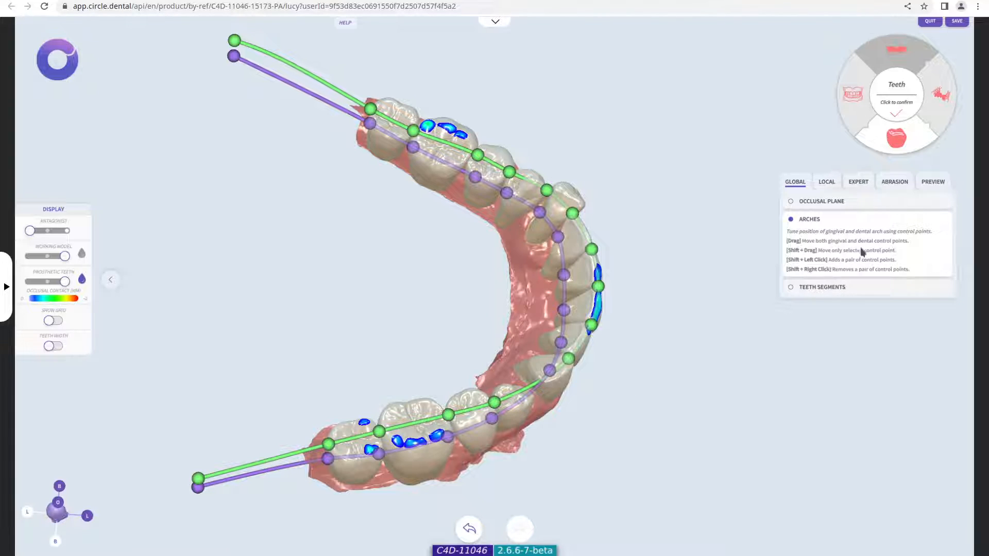
{"action": "mouse_move", "coordinate": [352, 26]}
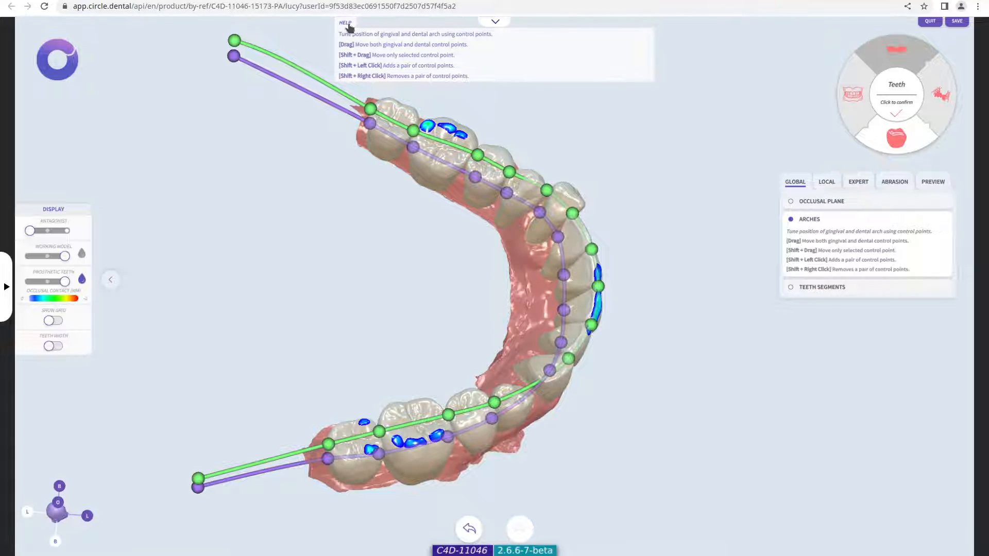
Activate tooth segment editing and shift the distal end of the patient's left posterior segment mesially
{"action": "left_click", "coordinate": [823, 288]}
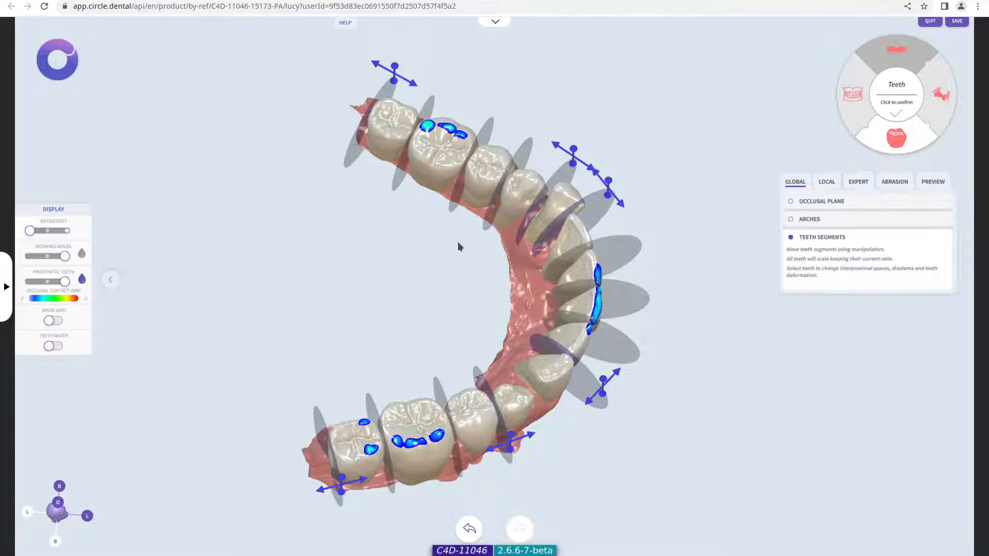
{"action": "left_click_drag", "start_coordinate": [457, 242], "coordinate": [456, 261]}
{"action": "mouse_move", "coordinate": [398, 82]}
{"action": "left_mouse_down"}
{"action": "mouse_move", "coordinate": [501, 133]}
{"action": "mouse_move", "coordinate": [402, 94]}
{"action": "mouse_move", "coordinate": [468, 128]}
{"action": "mouse_move", "coordinate": [449, 106]}
{"action": "mouse_move", "coordinate": [374, 80]}
{"action": "mouse_move", "coordinate": [387, 82]}
{"action": "left_mouse_up"}
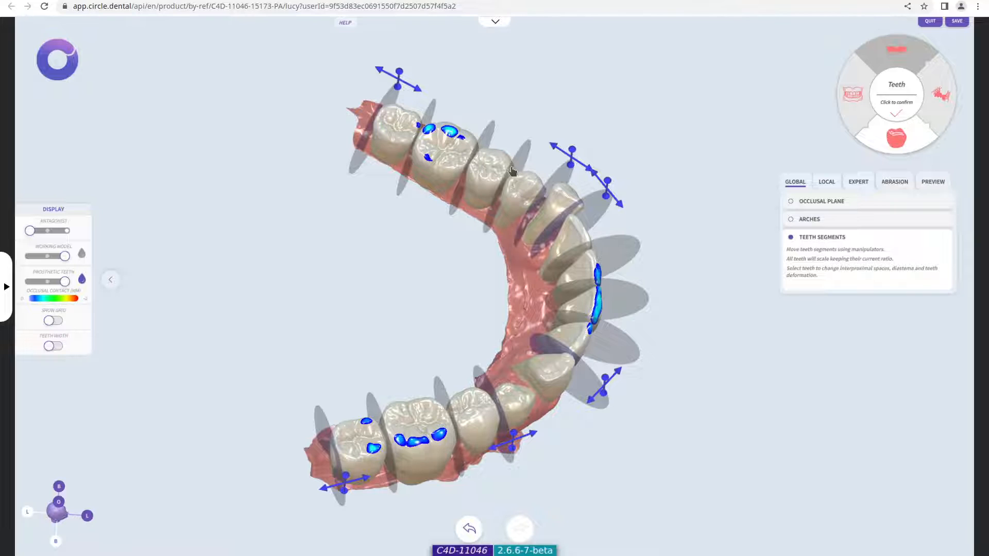
{"action": "mouse_move", "coordinate": [397, 86]}
{"action": "left_mouse_down"}
{"action": "mouse_move", "coordinate": [424, 101]}
{"action": "mouse_move", "coordinate": [407, 91]}
{"action": "left_mouse_up"}
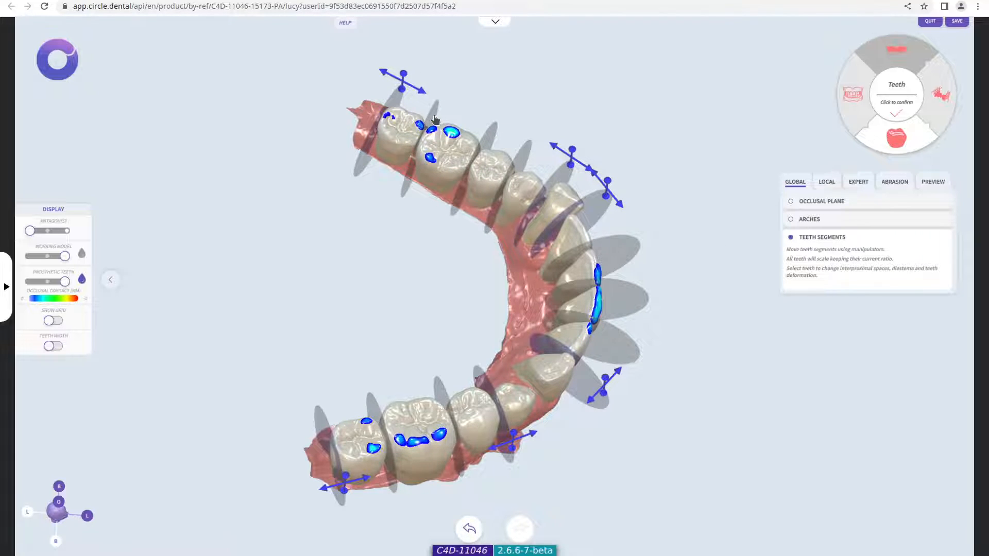
Try moving the boundary between the patient's left second and first molars mesially and vertically
{"action": "left_click", "coordinate": [435, 119]}
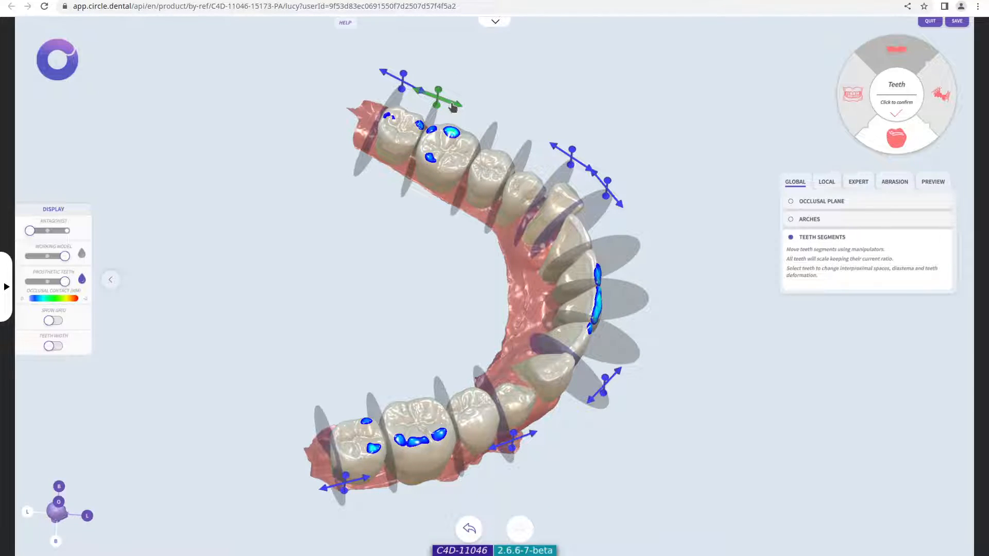
{"action": "left_click_drag", "start_coordinate": [452, 107], "coordinate": [441, 136]}
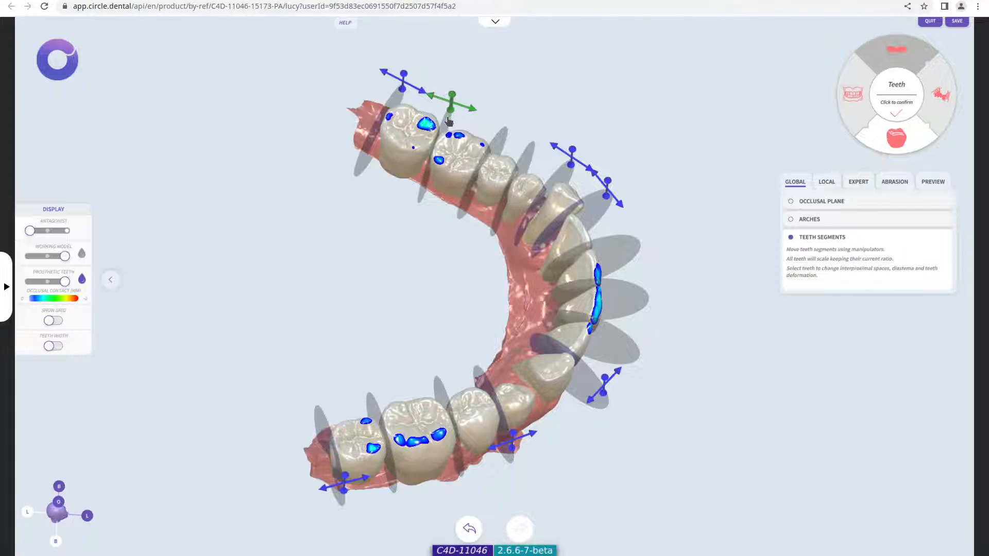
{"action": "left_click_drag", "start_coordinate": [450, 115], "coordinate": [448, 122]}
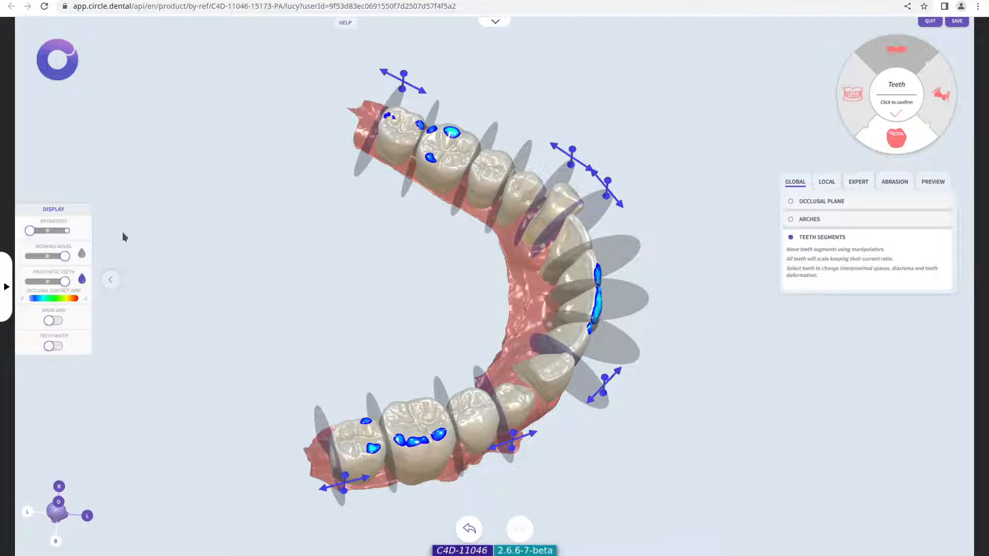
Show the antagonist semi-transparent and extend the patient's left posterior segment distally at its free end
{"action": "left_click_drag", "start_coordinate": [30, 230], "coordinate": [47, 231]}
{"action": "left_click_drag", "start_coordinate": [406, 265], "coordinate": [468, 113]}
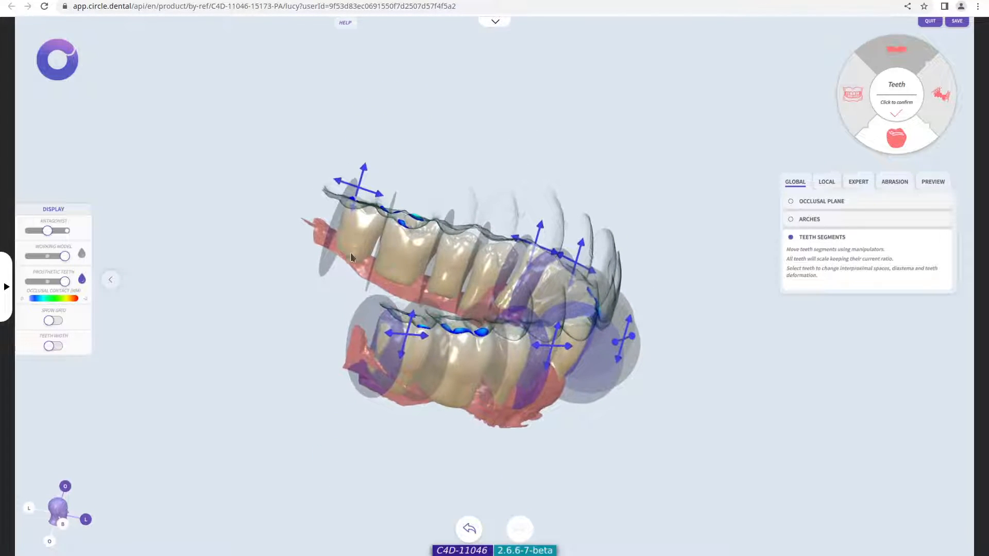
{"action": "left_click_drag", "start_coordinate": [352, 200], "coordinate": [307, 174]}
{"action": "left_click_drag", "start_coordinate": [306, 171], "coordinate": [308, 172]}
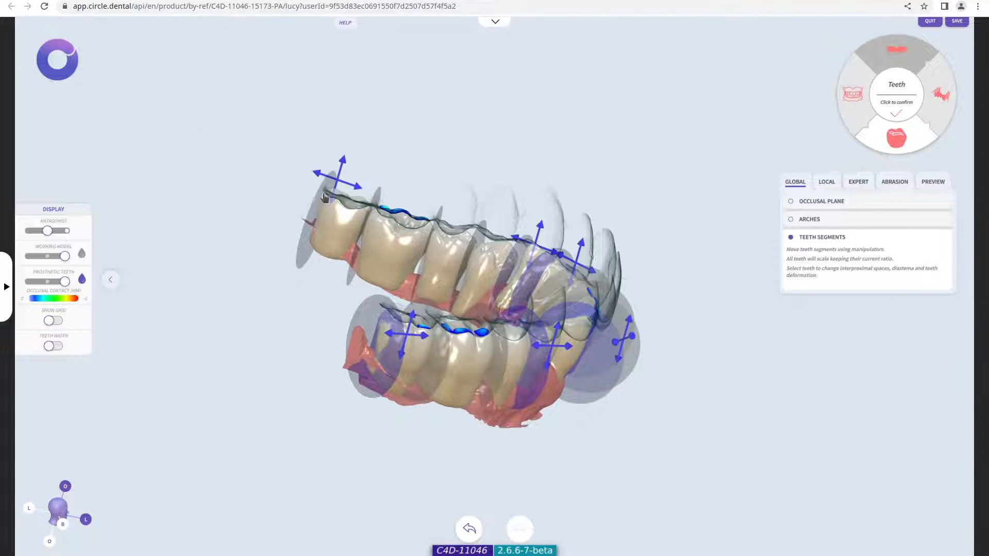
{"action": "right_click_drag", "start_coordinate": [459, 364], "coordinate": [369, 291]}
{"action": "left_click_drag", "start_coordinate": [269, 268], "coordinate": [265, 268]}
Try lowering the anterior segment at its boundary on the patient's right side, and undo the move
{"action": "right_click_drag", "start_coordinate": [483, 343], "coordinate": [452, 345]}
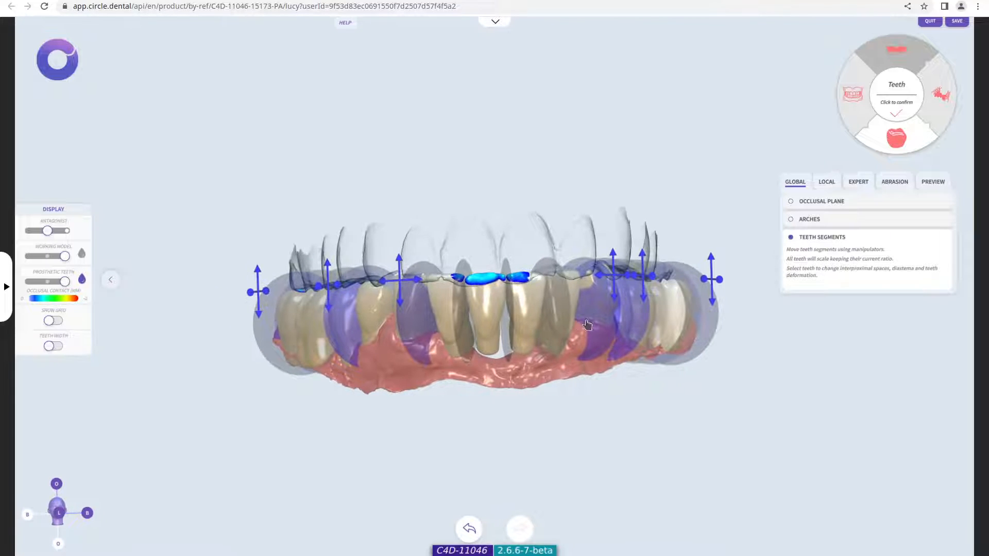
{"action": "mouse_move", "coordinate": [397, 265]}
{"action": "left_mouse_down"}
{"action": "mouse_move", "coordinate": [403, 255]}
{"action": "mouse_move", "coordinate": [403, 276]}
{"action": "left_mouse_up"}
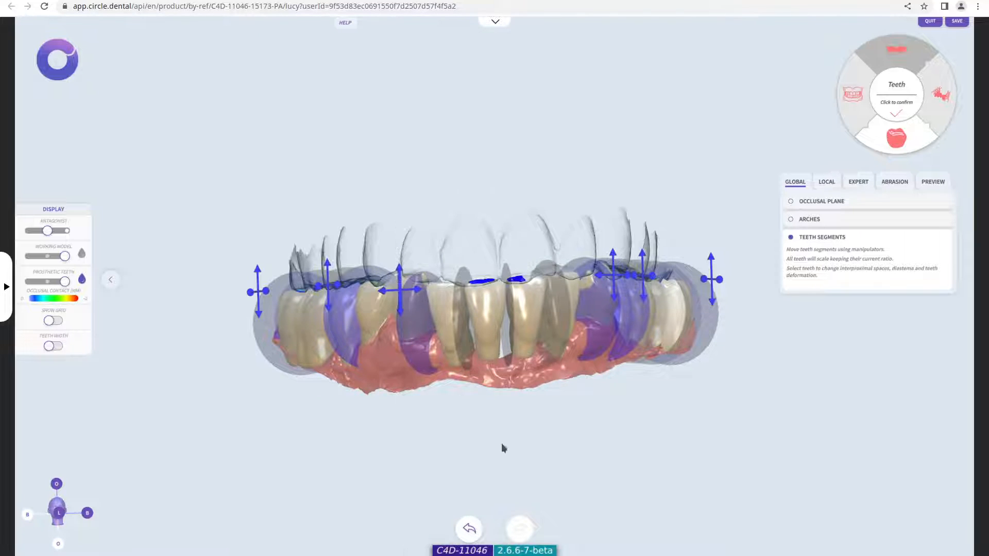
{"action": "left_click", "coordinate": [467, 529]}
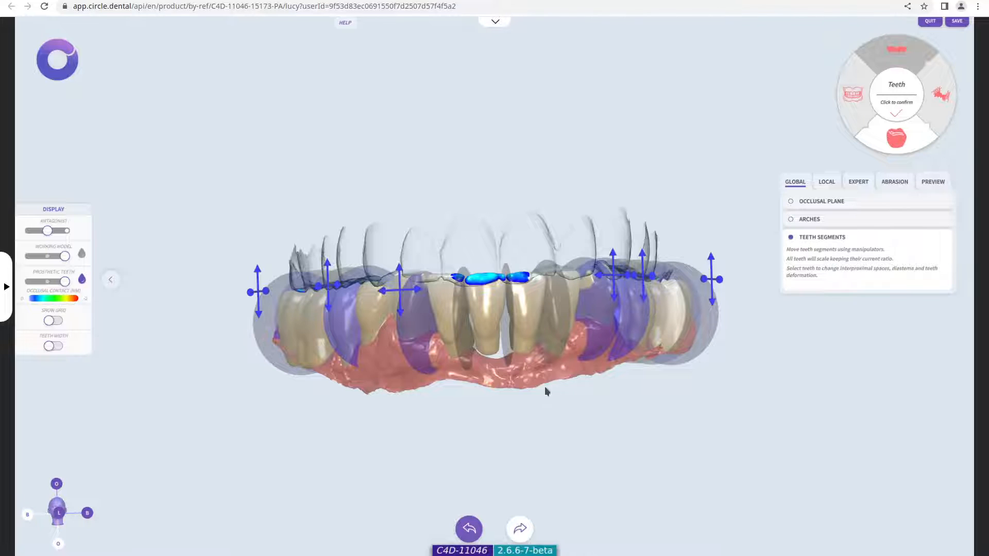
Inspect the tooth segments from lateral, frontal and occlusal angles, and hide the antagonist
{"action": "left_click_drag", "start_coordinate": [429, 393], "coordinate": [441, 394]}
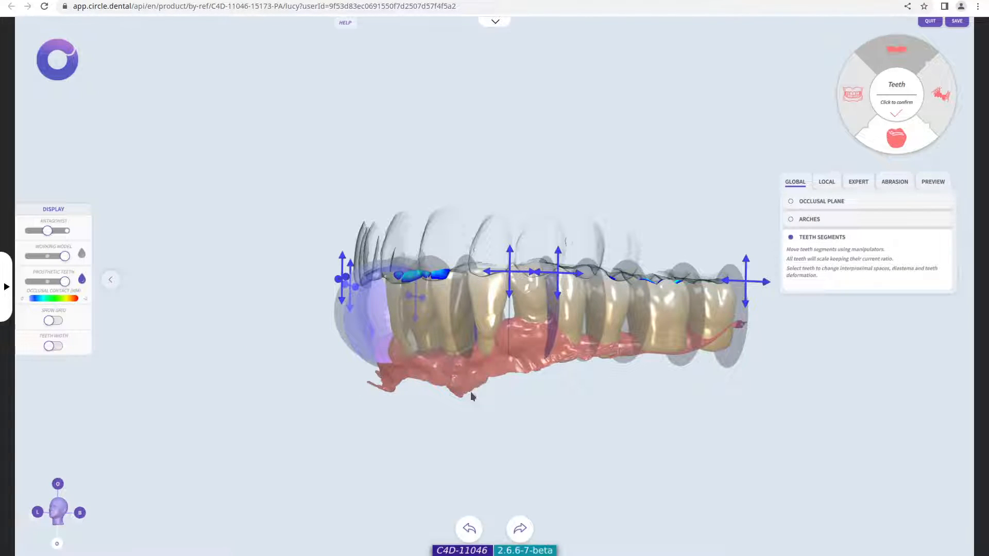
{"action": "left_click_drag", "start_coordinate": [512, 370], "coordinate": [627, 388]}
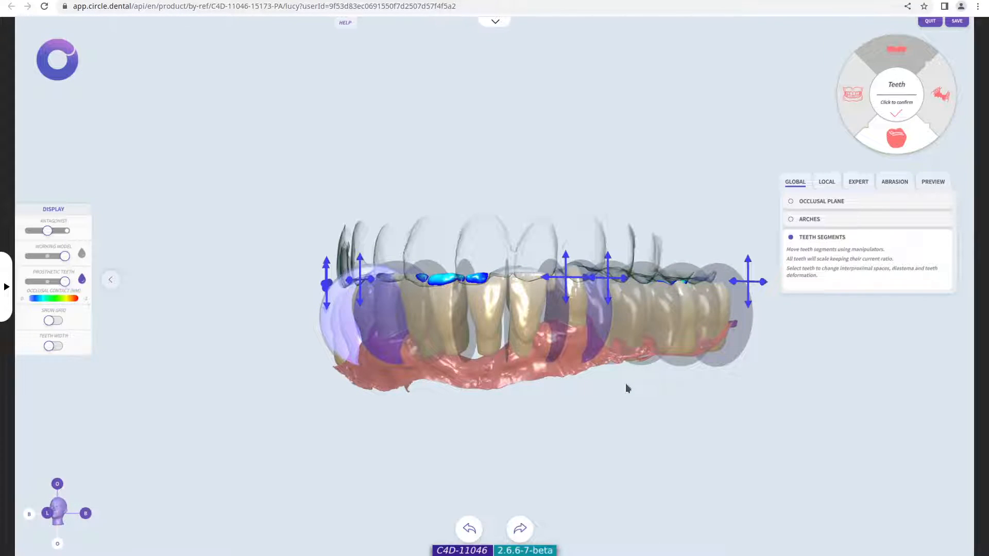
{"action": "left_click_drag", "start_coordinate": [625, 383], "coordinate": [646, 411]}
{"action": "left_click_drag", "start_coordinate": [625, 278], "coordinate": [614, 375]}
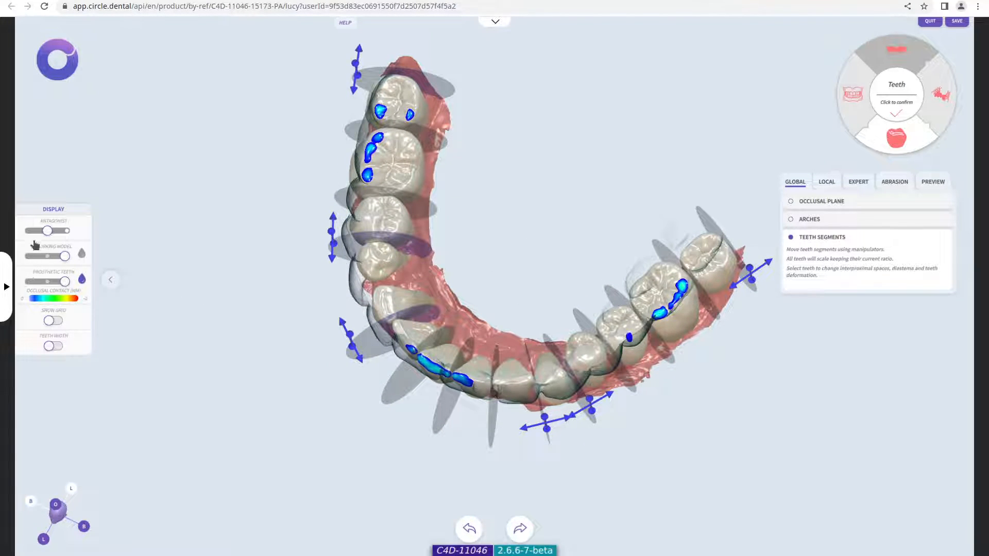
{"action": "left_click_drag", "start_coordinate": [46, 232], "coordinate": [30, 231]}
{"action": "left_click_drag", "start_coordinate": [490, 289], "coordinate": [612, 211]}
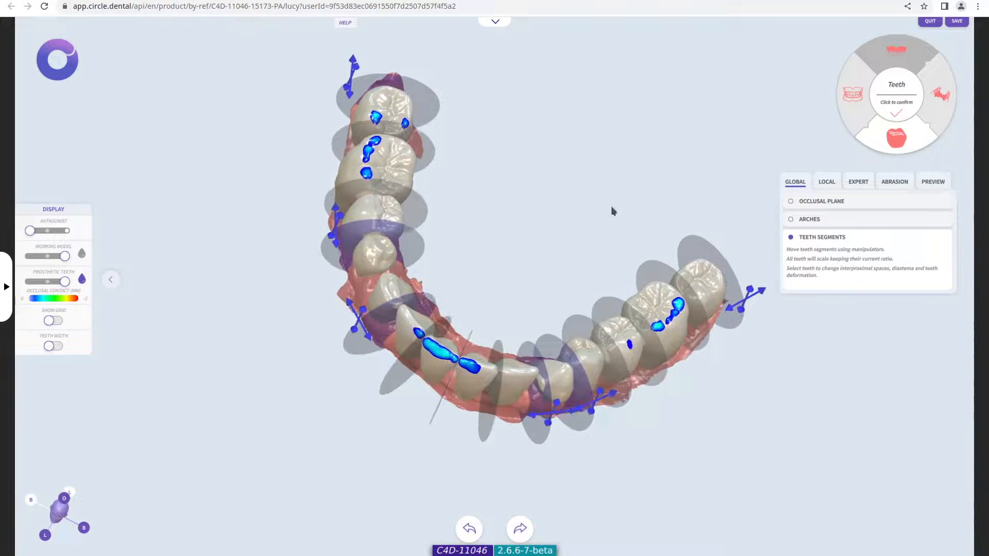
Show the local tooth shape settings and examine the lower teeth from frontal and oblique occlusal angles
{"action": "left_click", "coordinate": [827, 181]}
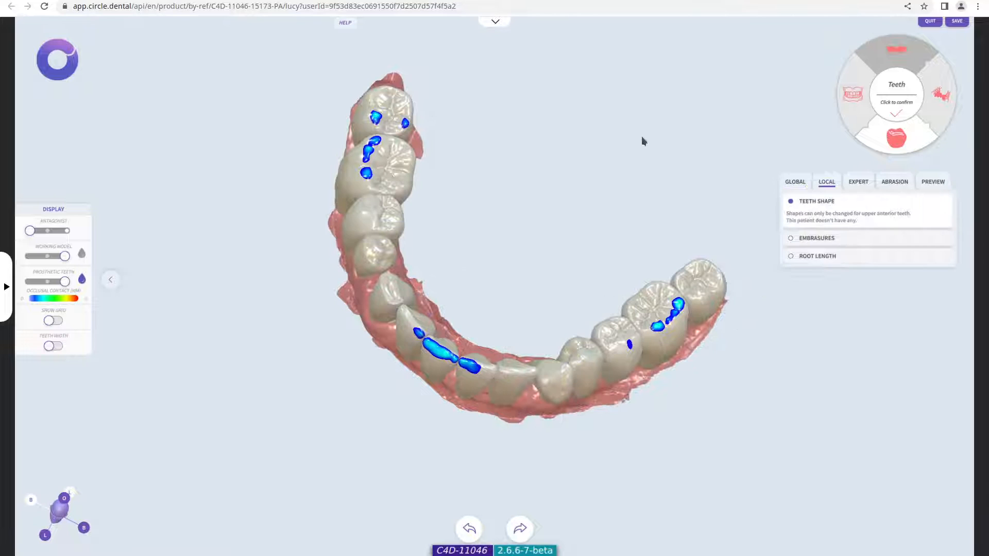
{"action": "left_click_drag", "start_coordinate": [647, 383], "coordinate": [592, 249]}
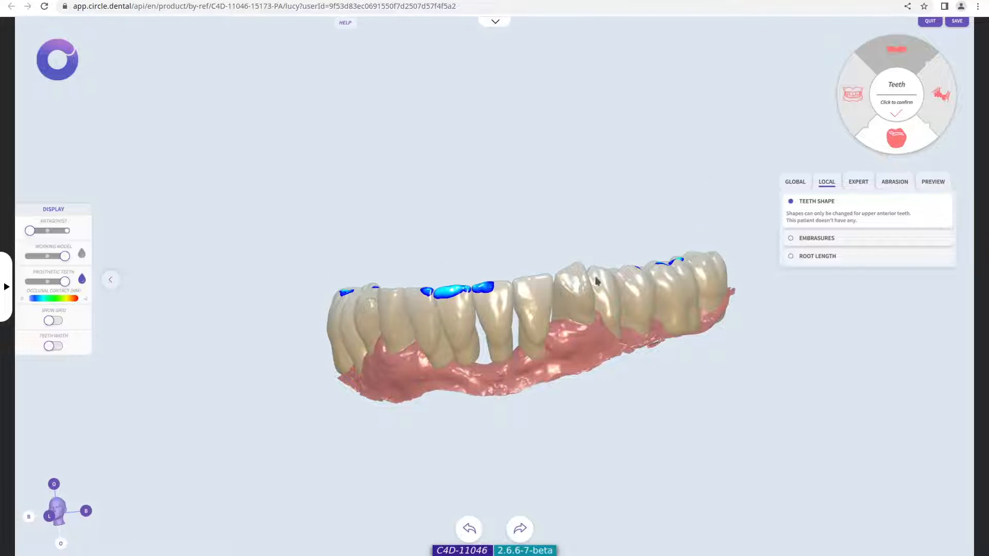
{"action": "left_click_drag", "start_coordinate": [698, 283], "coordinate": [745, 360]}
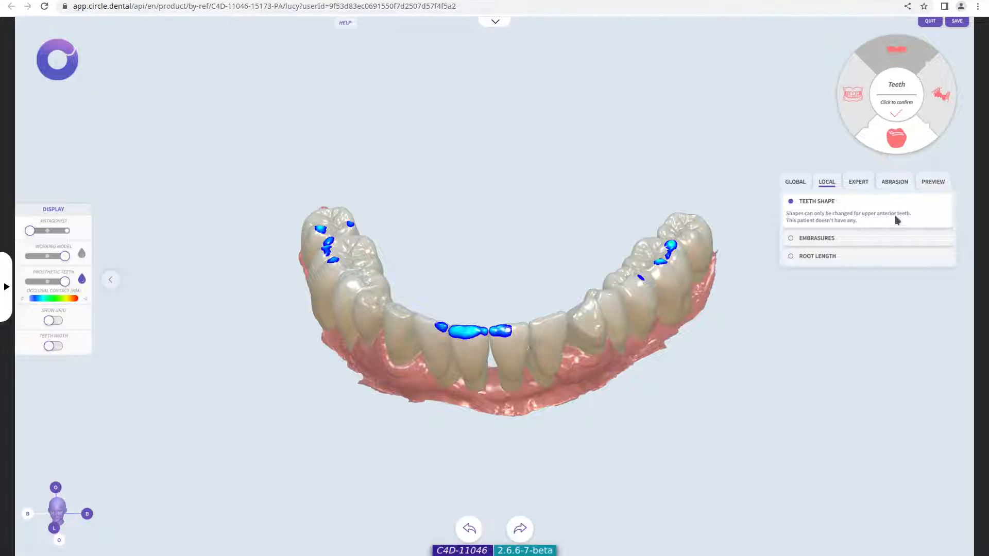
{"action": "left_click_drag", "start_coordinate": [444, 400], "coordinate": [437, 323]}
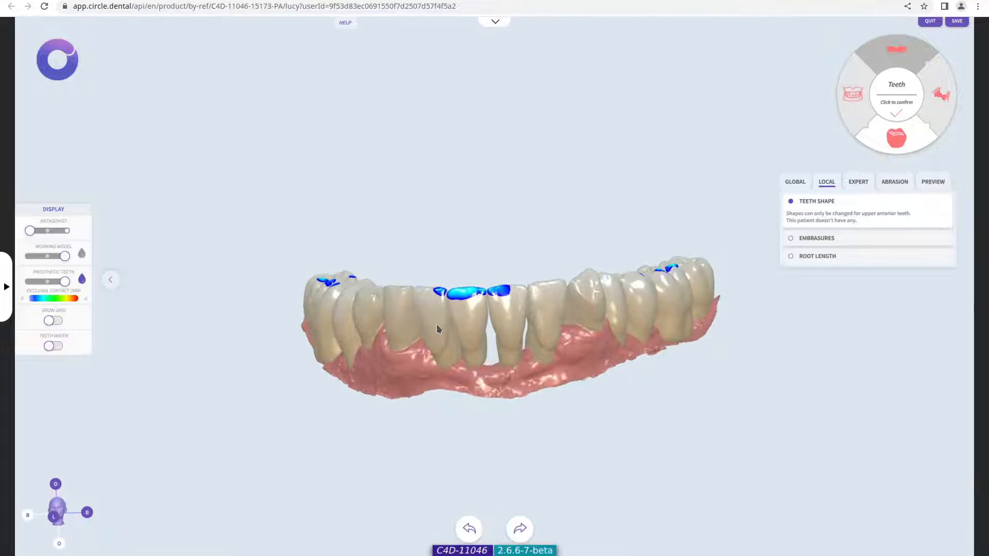
{"action": "left_click_drag", "start_coordinate": [509, 243], "coordinate": [487, 280]}
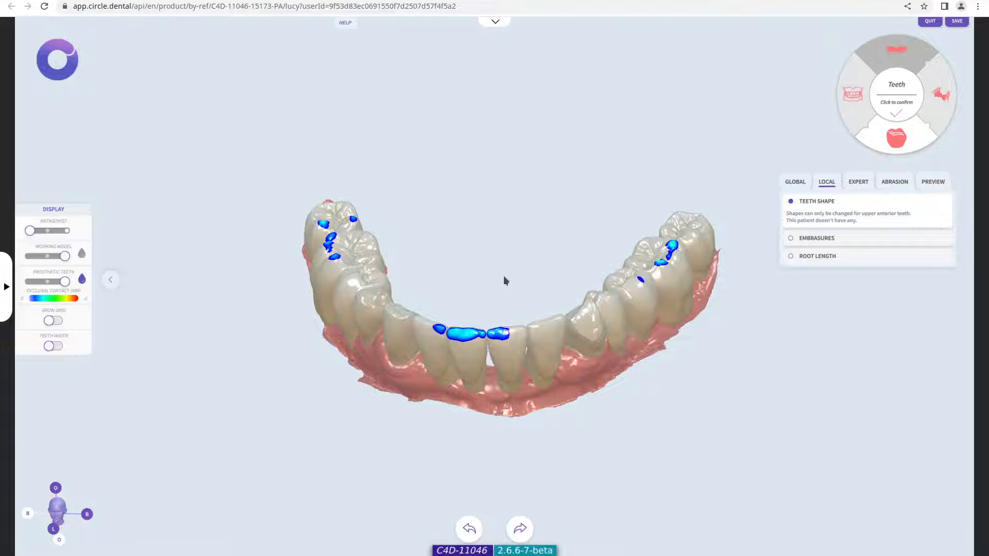
{"action": "left_click_drag", "start_coordinate": [536, 375], "coordinate": [535, 336]}
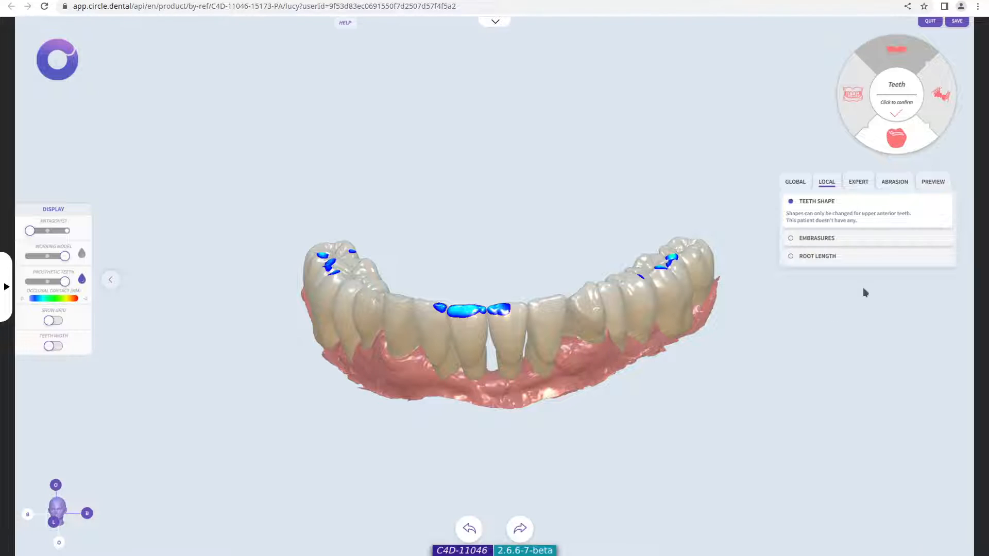
Display the embrasure control points, try shifting the one between the central incisors, and undo it
{"action": "left_click", "coordinate": [831, 239]}
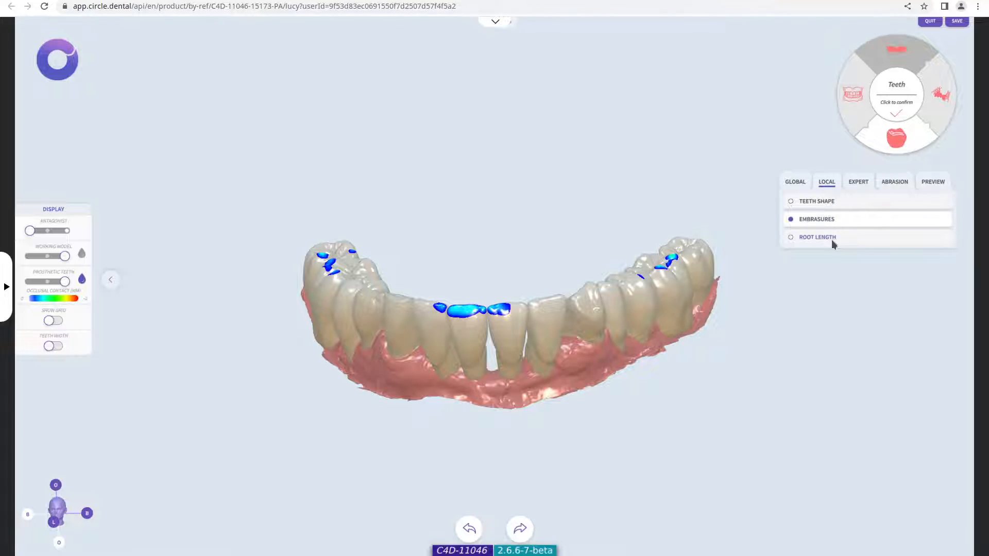
{"action": "left_click_drag", "start_coordinate": [565, 344], "coordinate": [551, 338]}
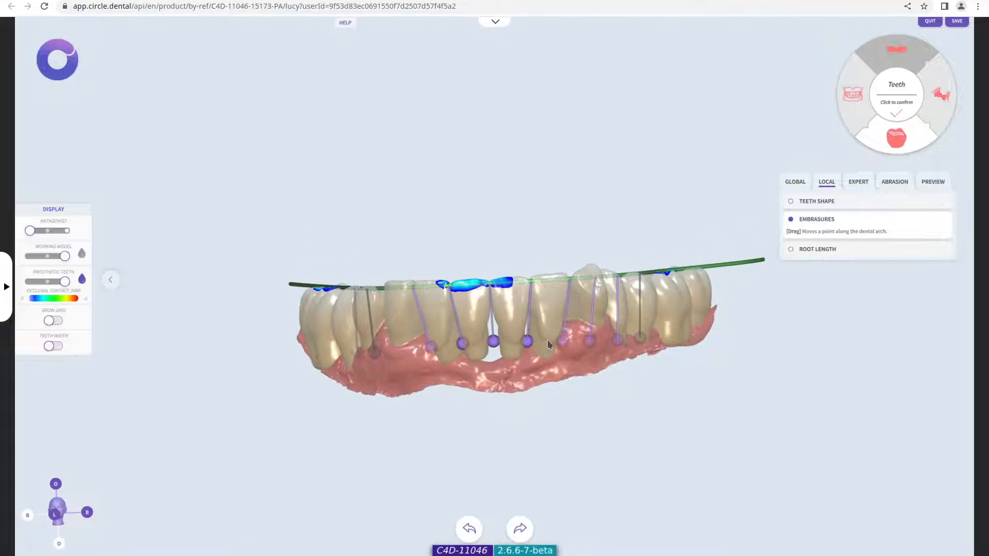
{"action": "left_click_drag", "start_coordinate": [490, 346], "coordinate": [485, 350]}
{"action": "left_click", "coordinate": [471, 532]}
Adjust the embrasure points between the patient's right canine and lateral incisor and between the right lateral and central incisors
{"action": "scroll", "coordinate": [493, 353], "scroll_direction": "up", "scroll_amount": 4}
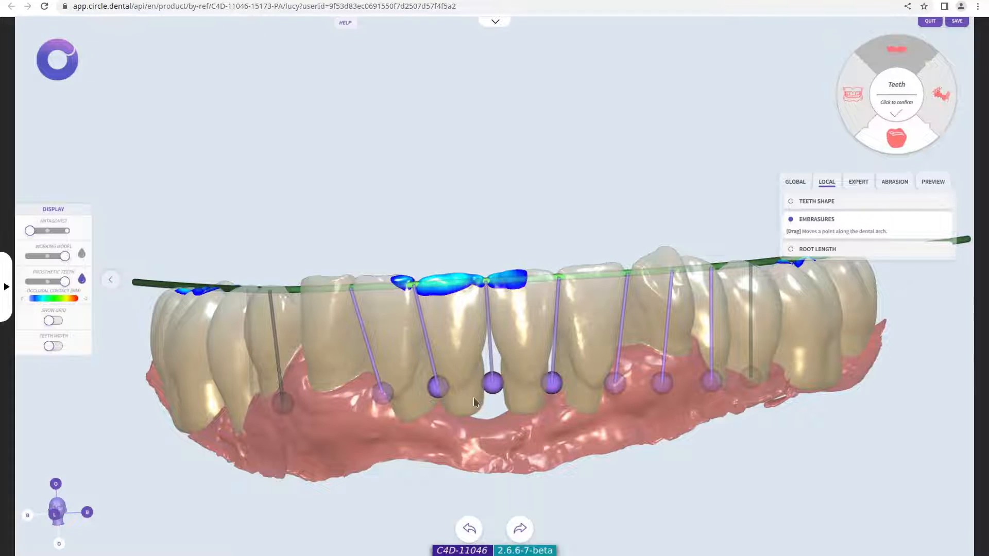
{"action": "left_click_drag", "start_coordinate": [468, 412], "coordinate": [601, 421]}
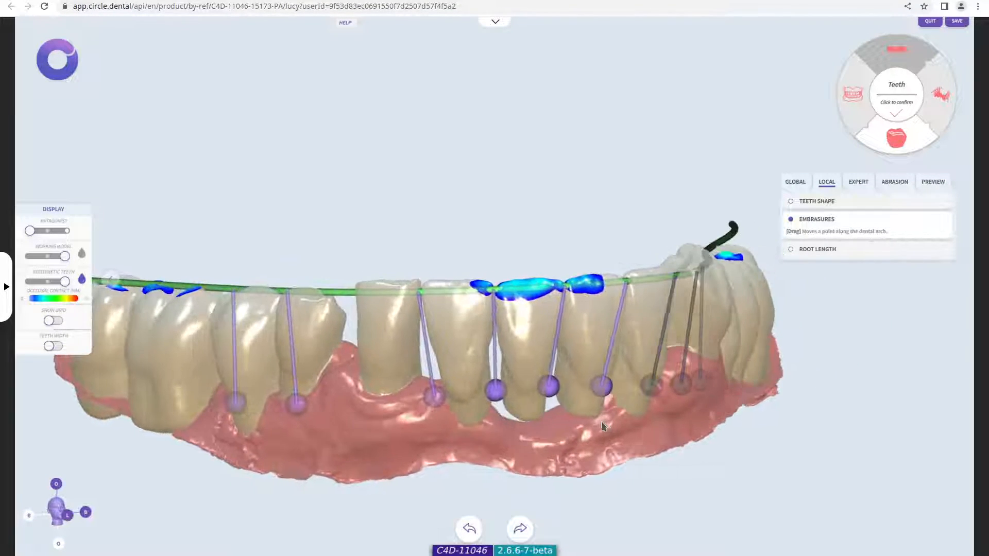
{"action": "left_click_drag", "start_coordinate": [434, 401], "coordinate": [404, 404]}
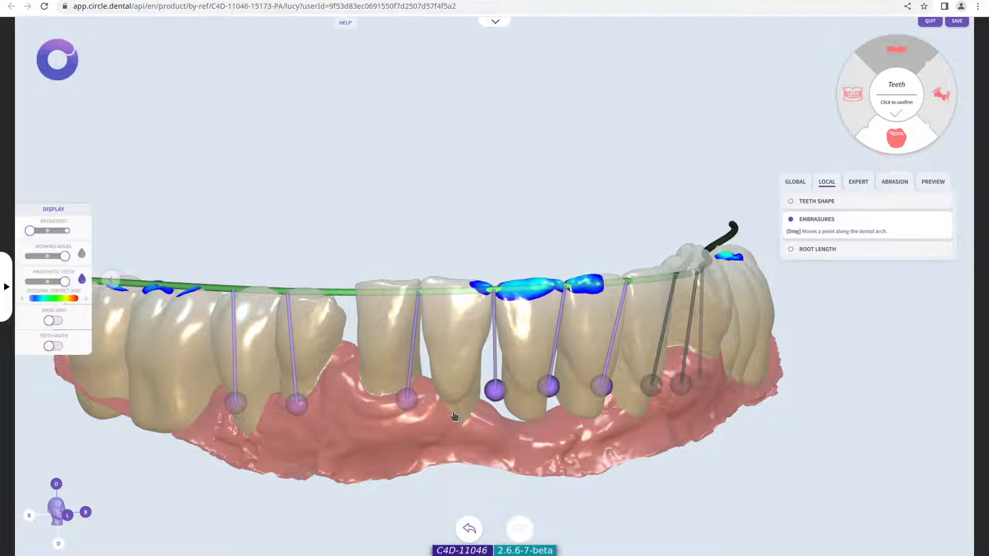
{"action": "left_click_drag", "start_coordinate": [494, 394], "coordinate": [497, 394]}
{"action": "left_click_drag", "start_coordinate": [410, 399], "coordinate": [418, 402]}
{"action": "right_click_drag", "start_coordinate": [417, 441], "coordinate": [499, 422]}
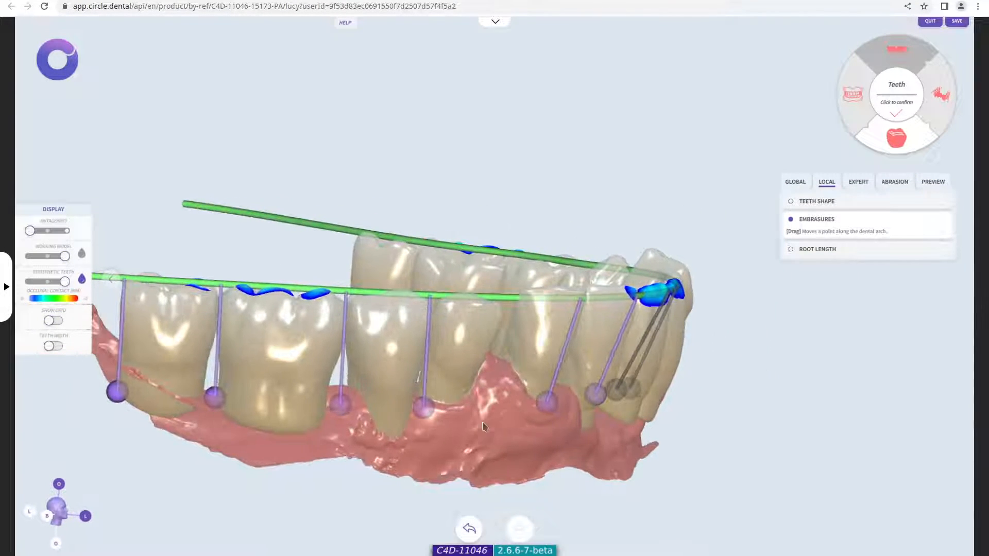
Adjust the embrasures beside the patient's right second premolar and review the embrasures around the whole arch
{"action": "left_click_drag", "start_coordinate": [337, 408], "coordinate": [345, 409]}
{"action": "right_click_drag", "start_coordinate": [502, 435], "coordinate": [430, 438]}
{"action": "left_click_drag", "start_coordinate": [359, 408], "coordinate": [340, 404]}
{"action": "right_click_drag", "start_coordinate": [477, 382], "coordinate": [499, 388]}
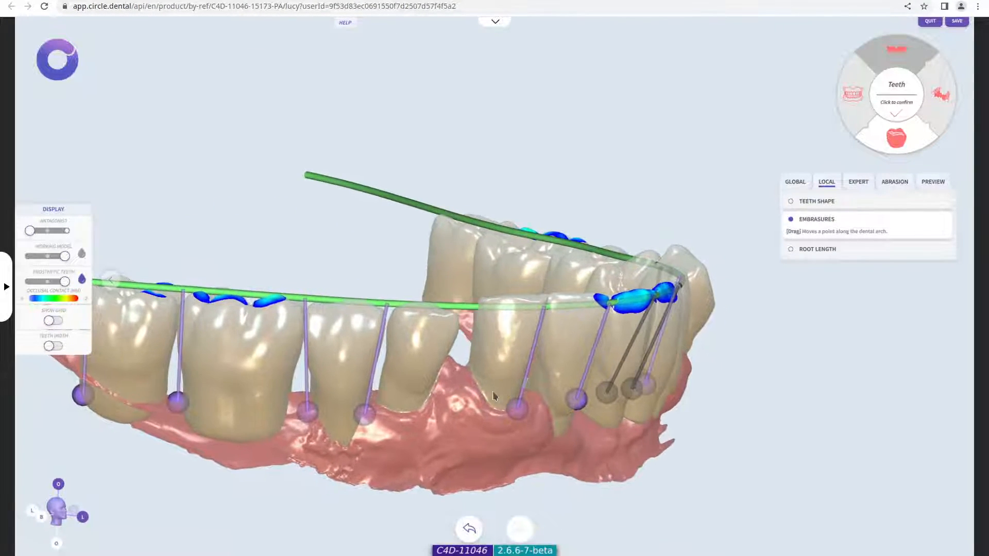
{"action": "right_click_drag", "start_coordinate": [714, 396], "coordinate": [679, 391]}
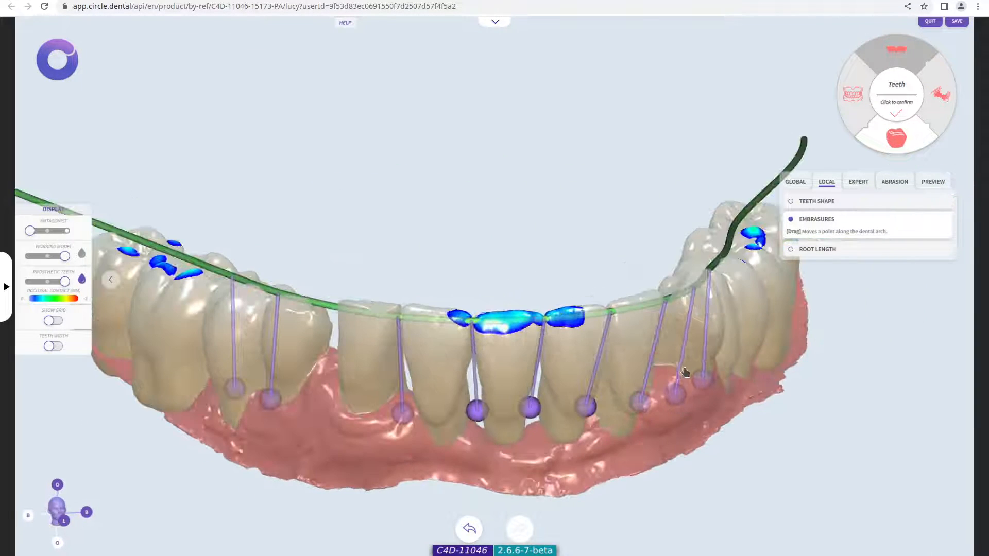
{"action": "scroll", "coordinate": [748, 374], "scroll_direction": "down", "scroll_amount": 2}
{"action": "right_click_drag", "start_coordinate": [748, 375], "coordinate": [613, 353]}
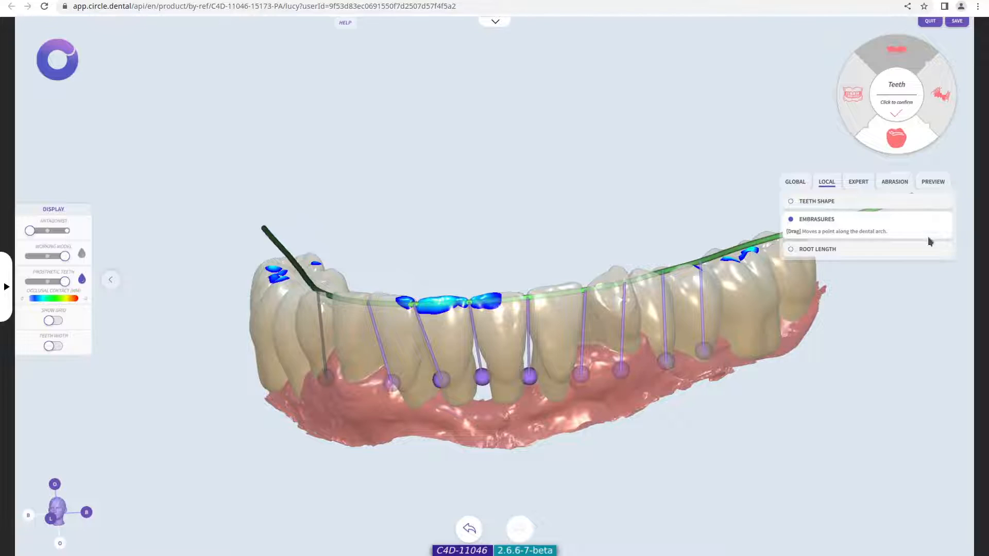
Display the root length settings and shorten the root of the patient's left first molar
{"action": "left_click", "coordinate": [837, 250]}
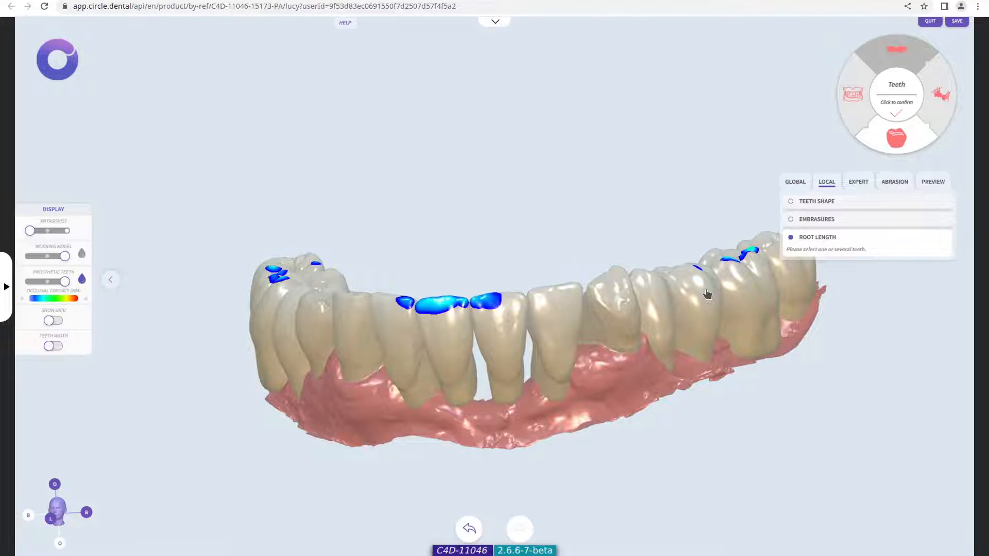
{"action": "right_click_drag", "start_coordinate": [814, 342], "coordinate": [512, 351]}
{"action": "right_click_drag", "start_coordinate": [625, 332], "coordinate": [556, 334]}
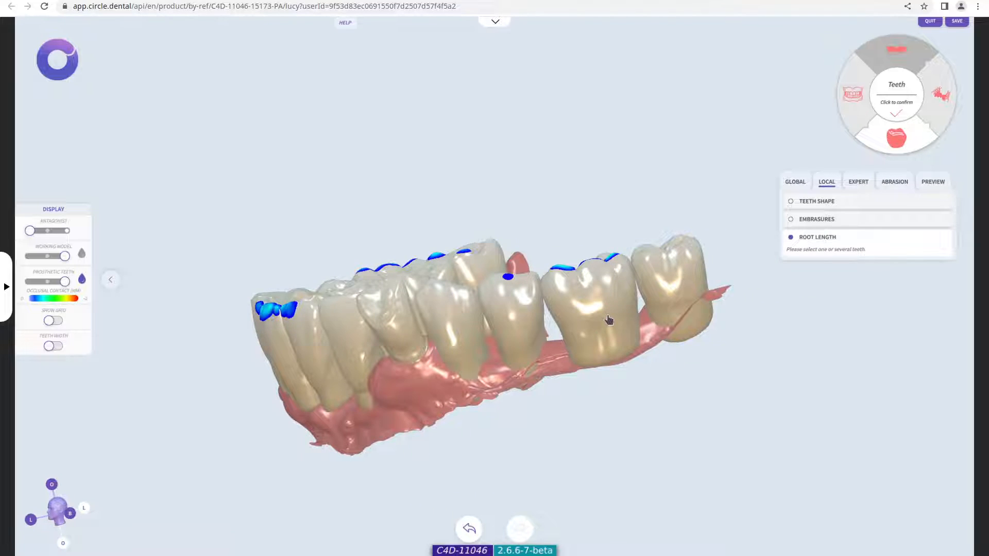
{"action": "left_click", "coordinate": [601, 326]}
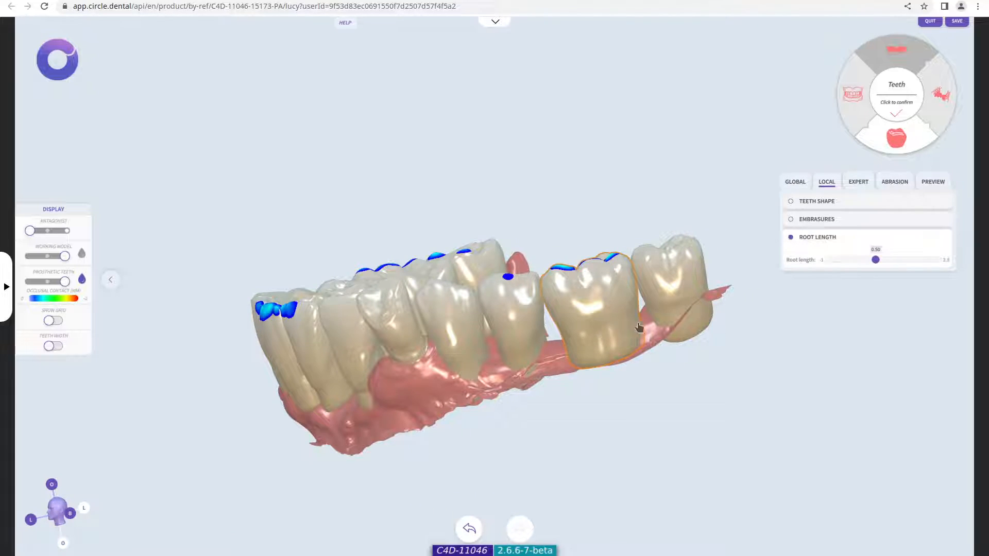
{"action": "right_click_drag", "start_coordinate": [704, 368], "coordinate": [633, 342]}
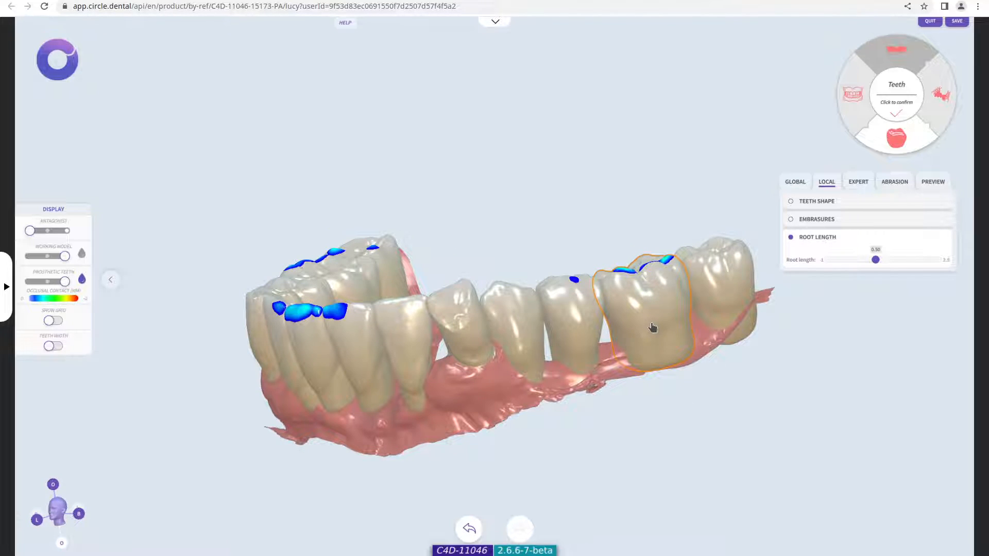
{"action": "left_click_drag", "start_coordinate": [875, 262], "coordinate": [847, 265]}
{"action": "left_click_drag", "start_coordinate": [668, 402], "coordinate": [337, 333]}
{"action": "left_click_drag", "start_coordinate": [848, 260], "coordinate": [850, 260]}
{"action": "left_click_drag", "start_coordinate": [294, 347], "coordinate": [878, 424]}
Select both premolars on the patient's left side and set their root length to 0.05
{"action": "left_click_drag", "start_coordinate": [678, 365], "coordinate": [525, 368]}
{"action": "left_click", "coordinate": [497, 344]}
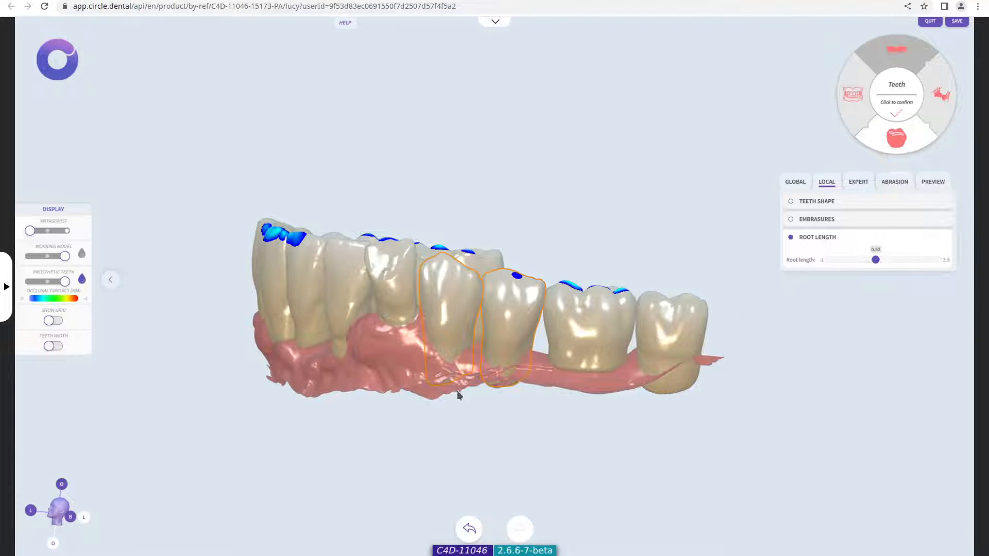
{"action": "left_click_drag", "start_coordinate": [874, 261], "coordinate": [862, 262]}
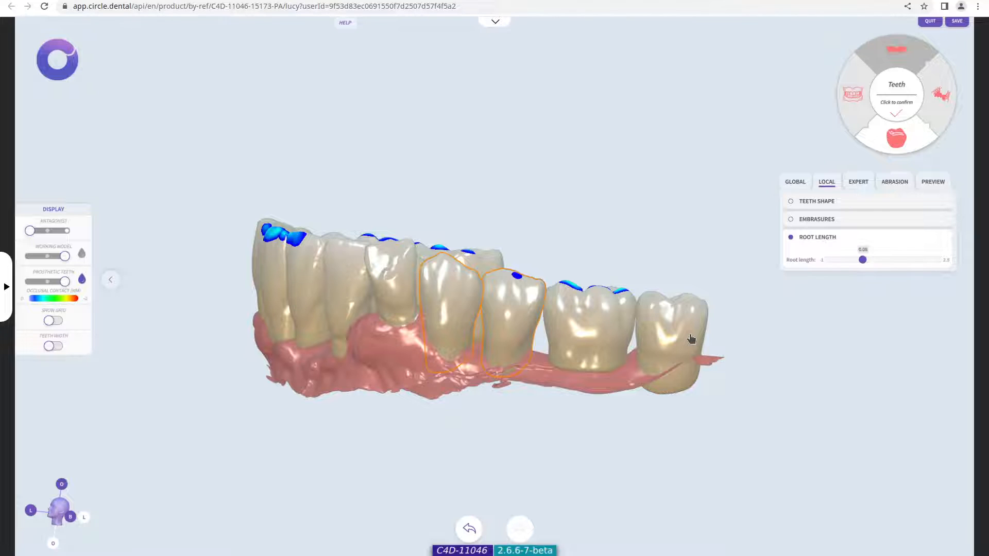
Display the expert settings and try replacing tooth 45 with tooth type 43
{"action": "left_click", "coordinate": [858, 183]}
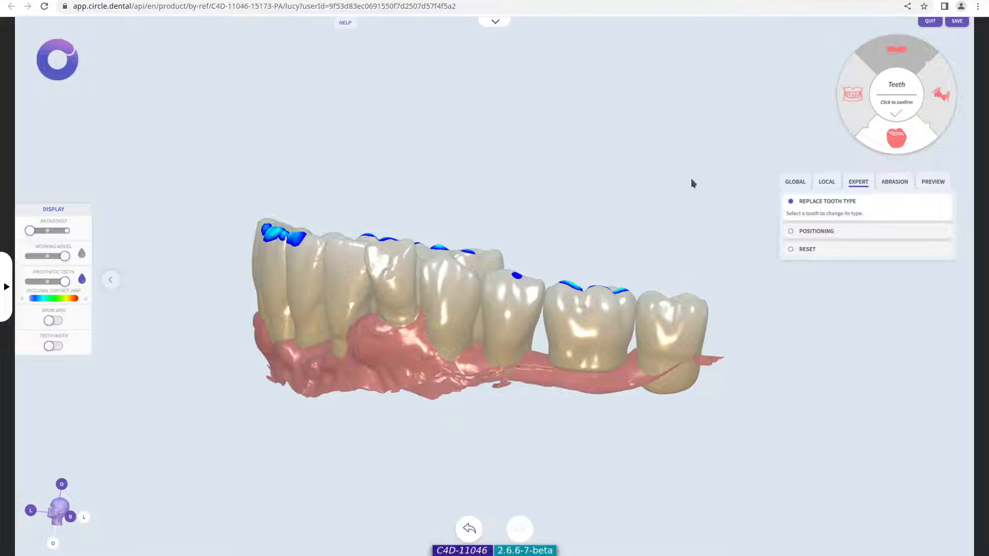
{"action": "left_click_drag", "start_coordinate": [555, 301], "coordinate": [791, 228]}
{"action": "left_click_drag", "start_coordinate": [671, 262], "coordinate": [382, 345]}
{"action": "left_click", "coordinate": [383, 339]}
{"action": "left_click_drag", "start_coordinate": [483, 230], "coordinate": [462, 264]}
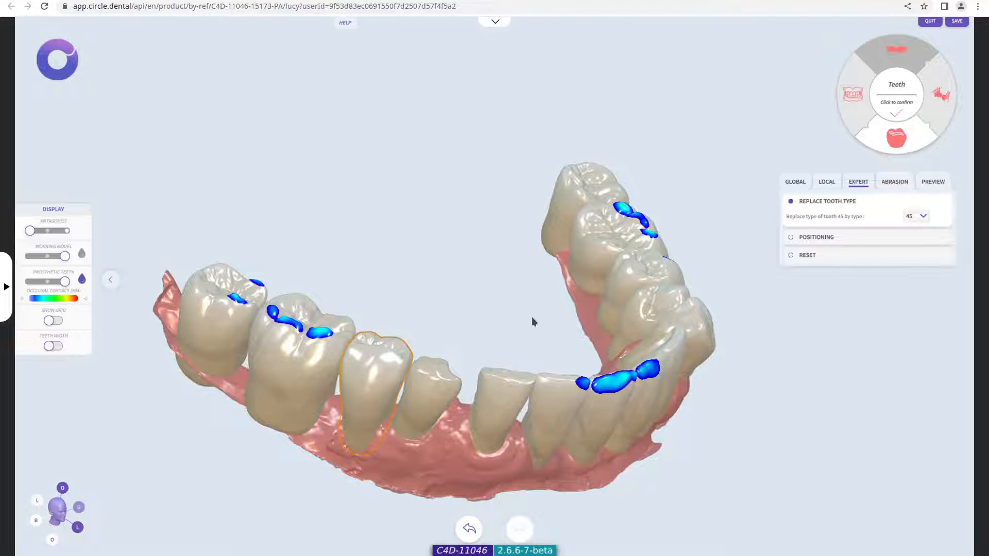
{"action": "left_click", "coordinate": [923, 218]}
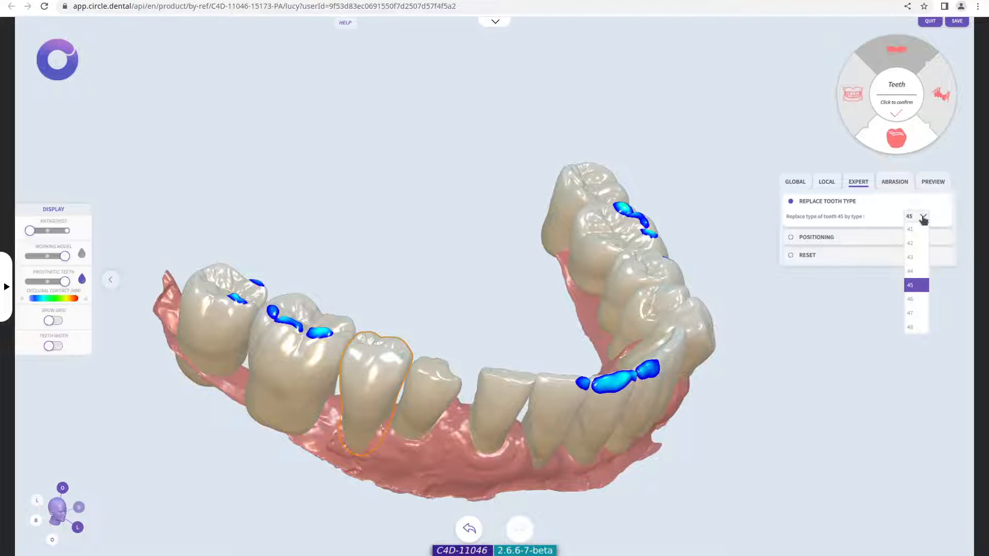
{"action": "left_click", "coordinate": [918, 258]}
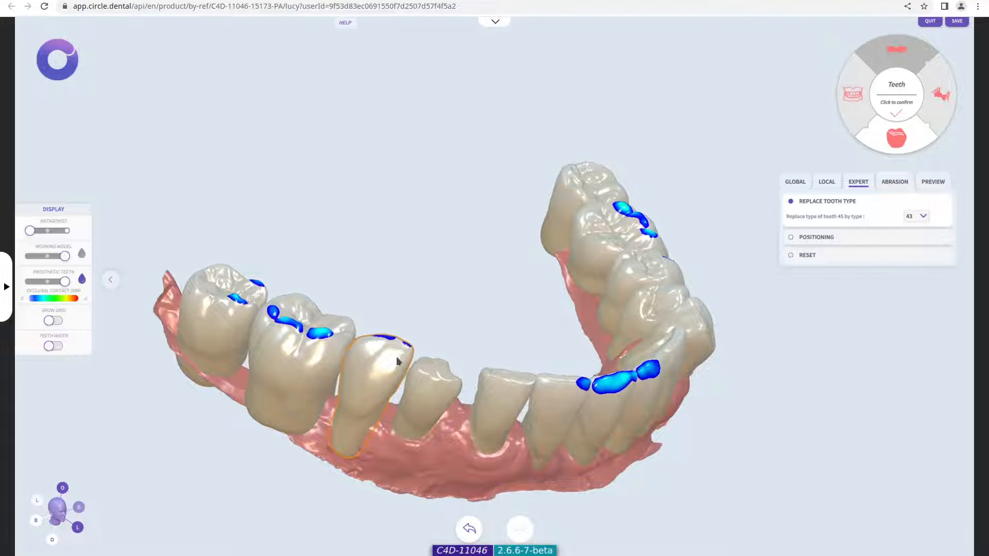
{"action": "left_click_drag", "start_coordinate": [400, 353], "coordinate": [350, 438]}
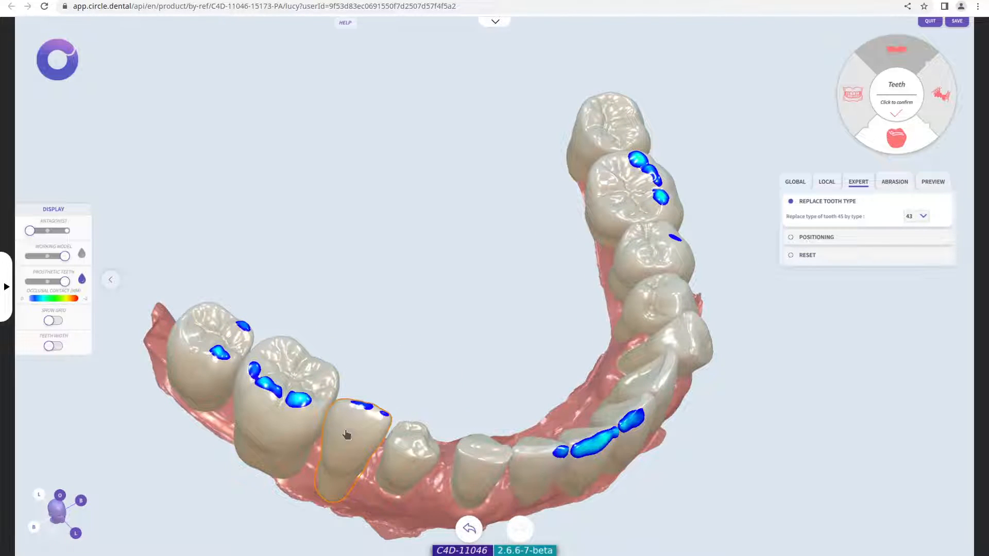
Undo the tooth type replacement and display the help for changing tooth types
{"action": "left_click", "coordinate": [470, 530]}
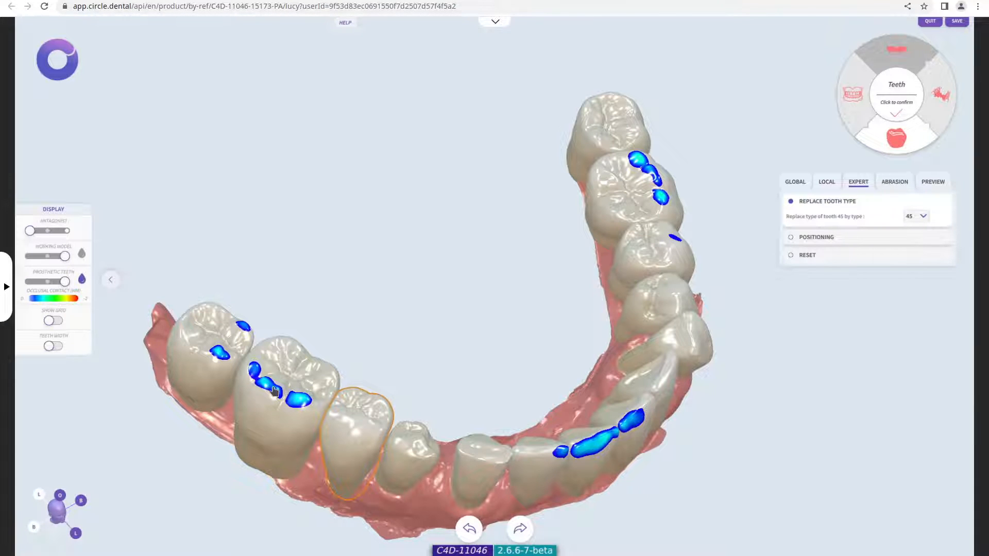
{"action": "left_click_drag", "start_coordinate": [421, 366], "coordinate": [433, 334]}
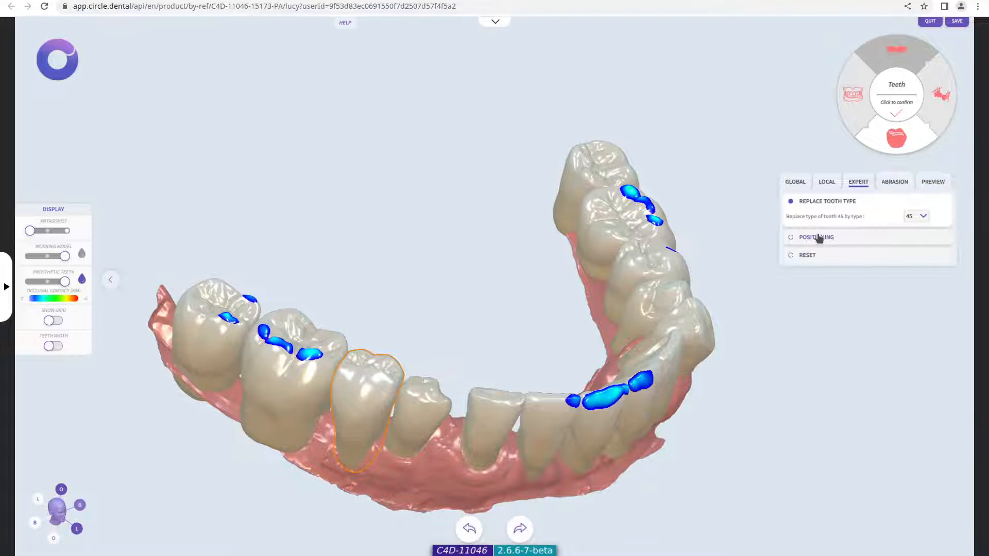
{"action": "left_click", "coordinate": [344, 22]}
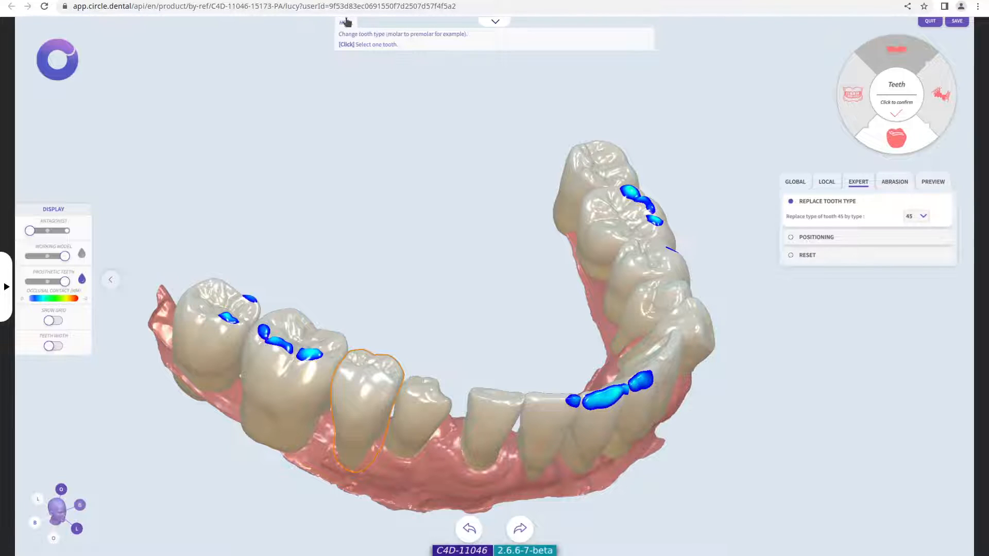
Activate expert positioning for tooth 45 and slightly adjust its position with the manipulators
{"action": "left_click", "coordinate": [825, 238]}
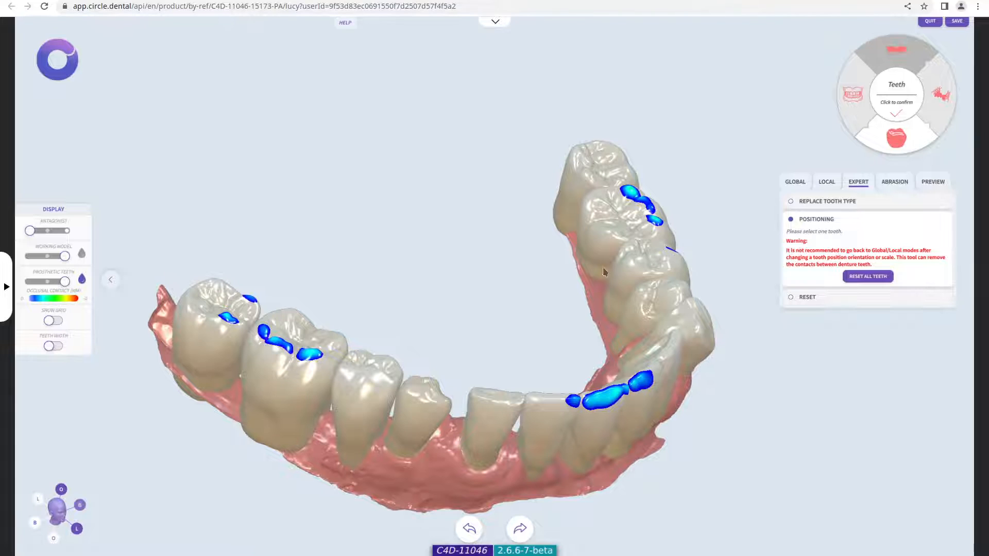
{"action": "left_click", "coordinate": [356, 389]}
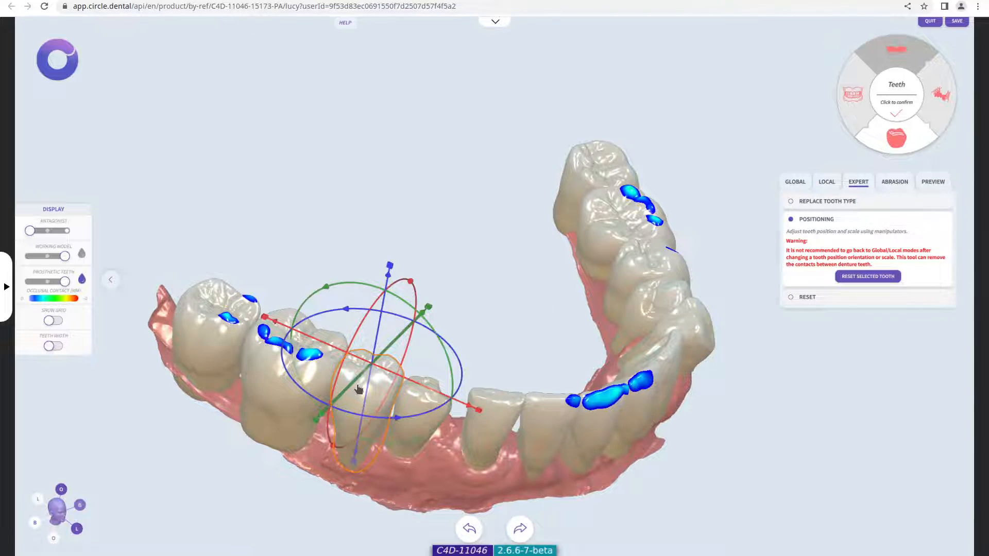
{"action": "left_click_drag", "start_coordinate": [493, 326], "coordinate": [555, 288]}
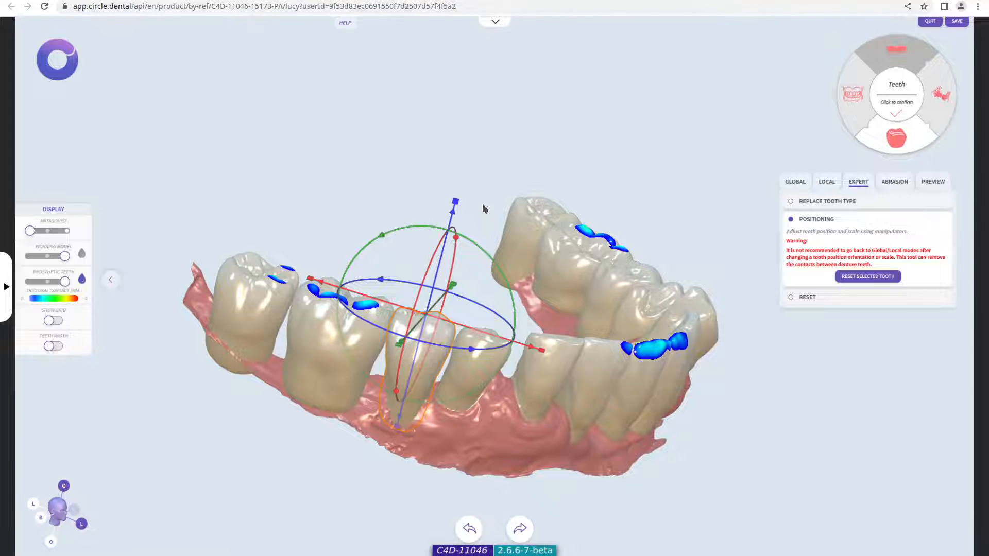
{"action": "right_click_drag", "start_coordinate": [495, 273], "coordinate": [431, 335]}
{"action": "left_click_drag", "start_coordinate": [417, 332], "coordinate": [413, 352]}
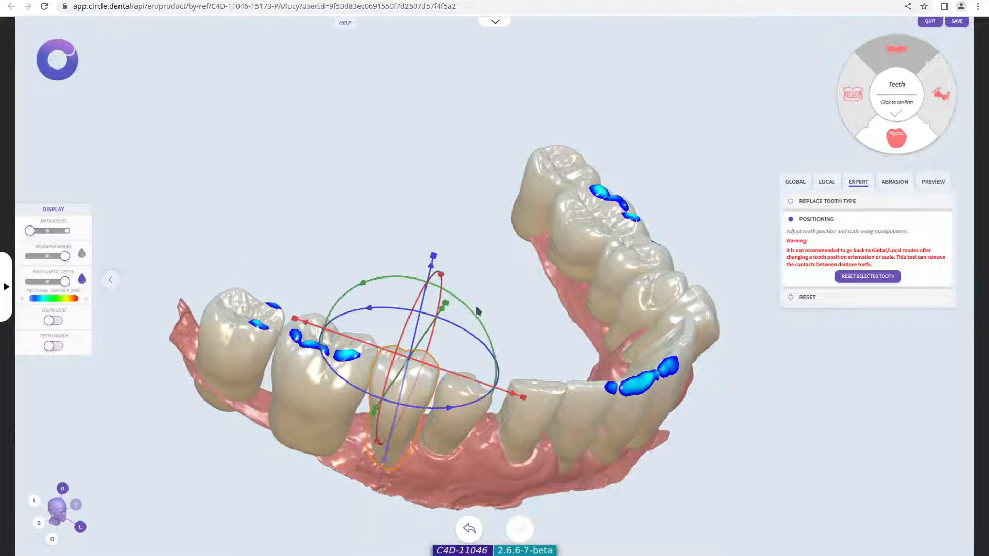
Try rotating tooth 45 and widening it along the arch, and undo both changes
{"action": "mouse_move", "coordinate": [487, 342]}
{"action": "left_mouse_down"}
{"action": "mouse_move", "coordinate": [498, 379]}
{"action": "mouse_move", "coordinate": [452, 253]}
{"action": "mouse_move", "coordinate": [483, 330]}
{"action": "left_mouse_up"}
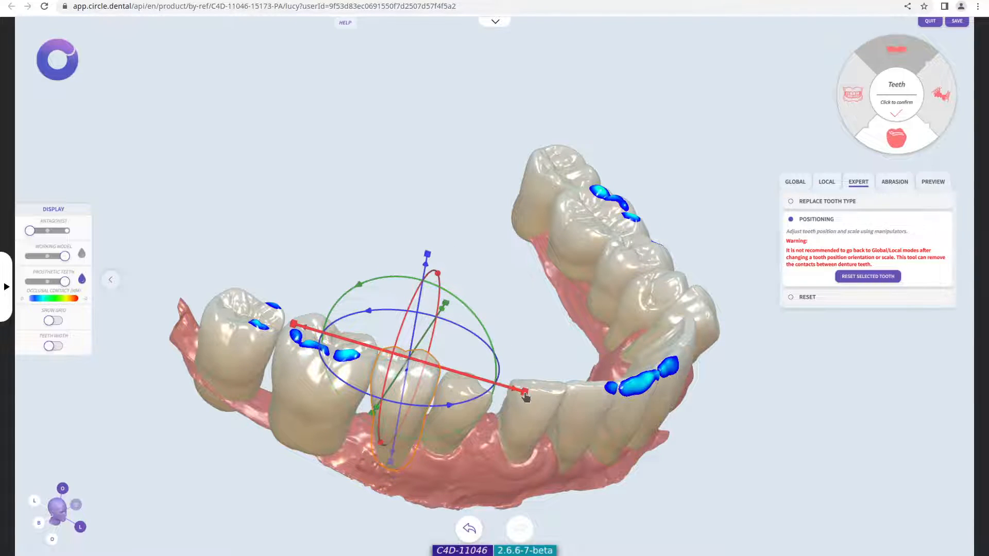
{"action": "left_click_drag", "start_coordinate": [524, 395], "coordinate": [684, 444]}
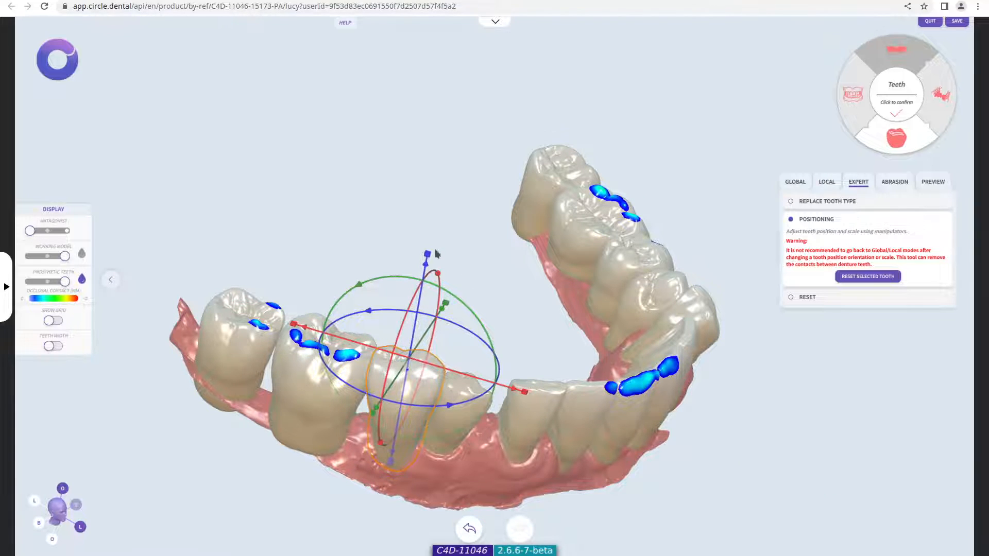
{"action": "left_click", "coordinate": [468, 529]}
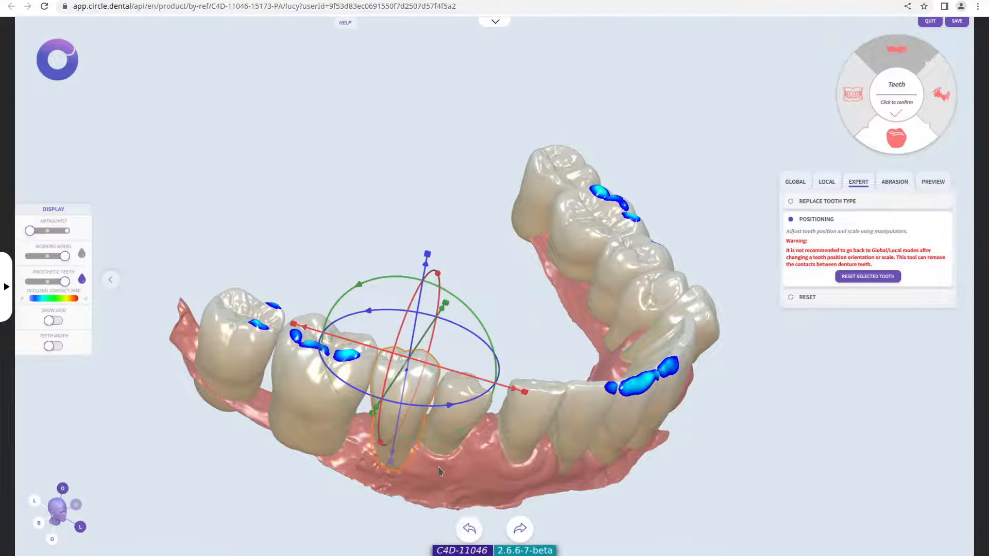
{"action": "left_click", "coordinate": [468, 531]}
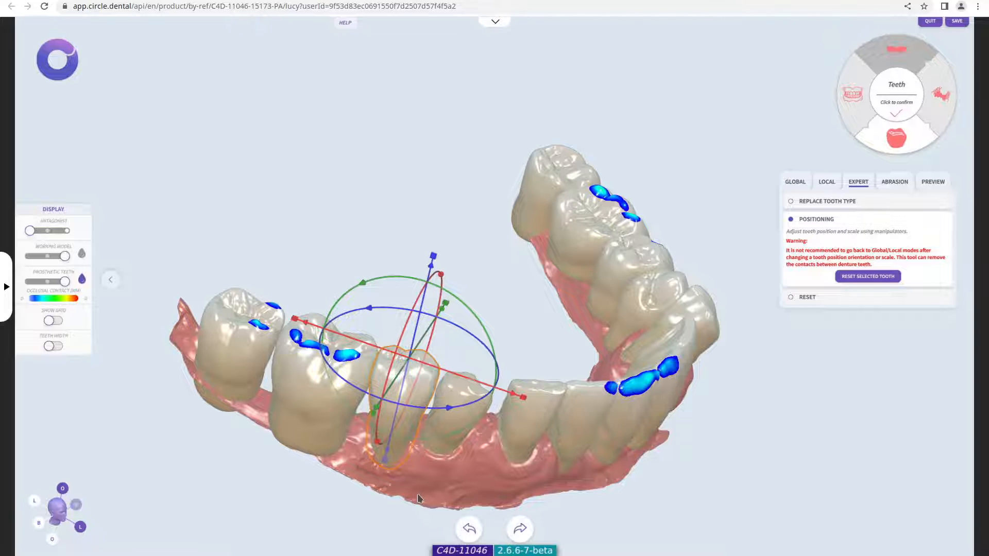
Show the modelling reset option, and open the dynamic abrasion settings with the whole articulator in view
{"action": "left_click_drag", "start_coordinate": [736, 492], "coordinate": [681, 489]}
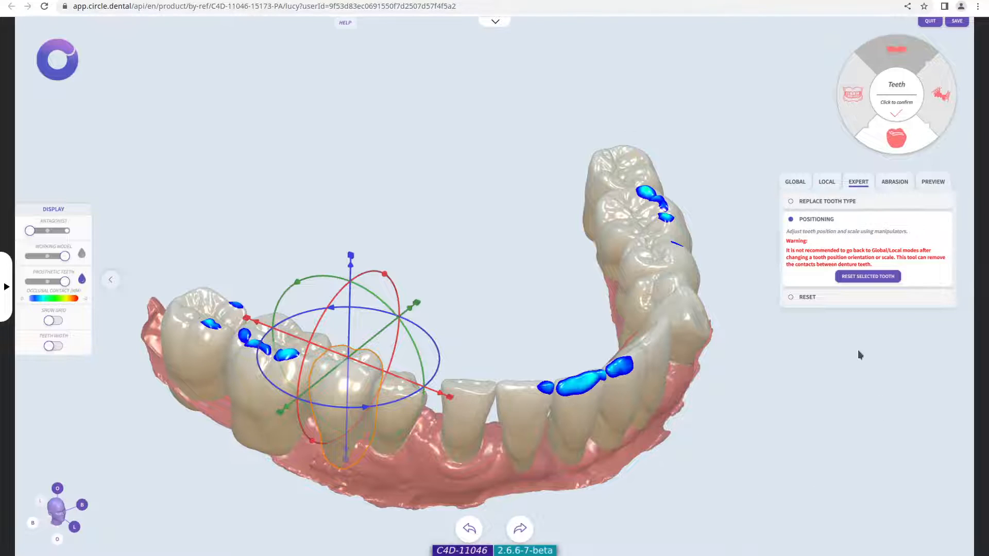
{"action": "left_click", "coordinate": [827, 298]}
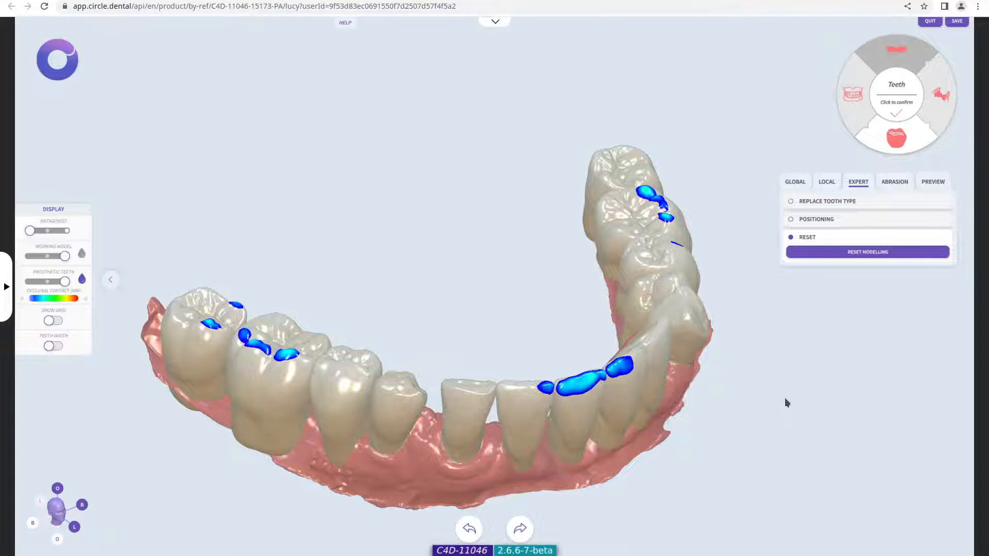
{"action": "left_click", "coordinate": [895, 184]}
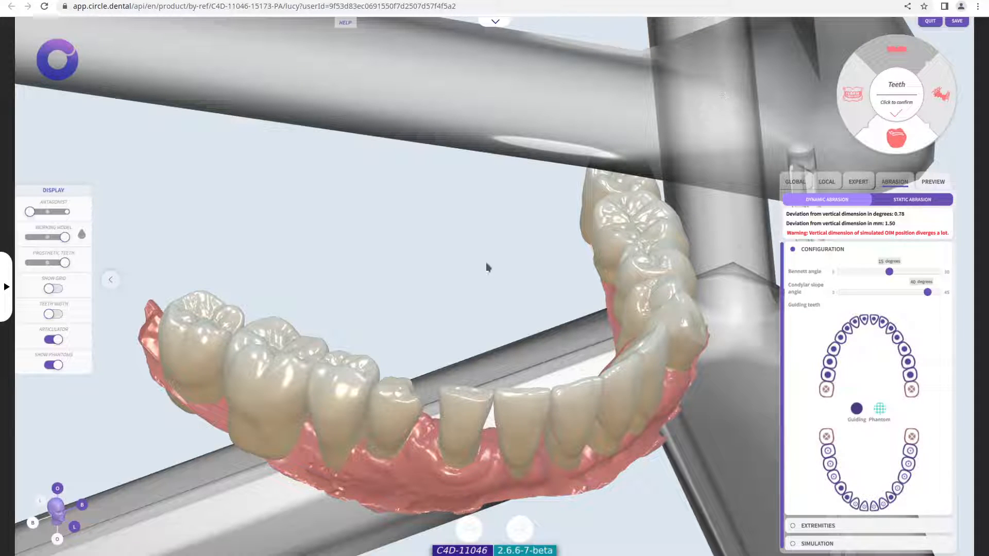
{"action": "scroll", "coordinate": [484, 260], "scroll_direction": "down", "scroll_amount": 6}
{"action": "left_click_drag", "start_coordinate": [483, 257], "coordinate": [399, 308]}
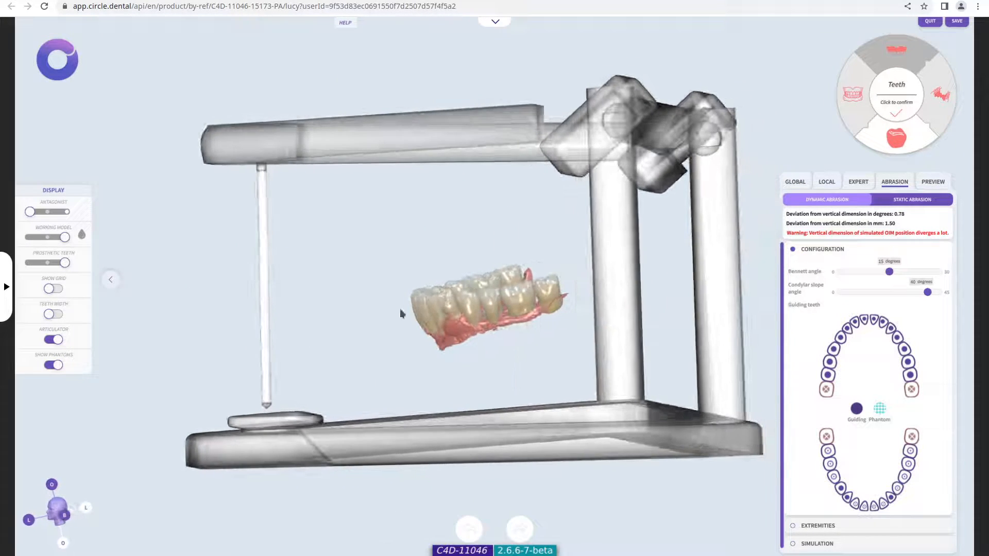
Display the antagonist at full opacity and examine both arches on the articulator from the patient's left side
{"action": "left_click", "coordinate": [67, 211]}
{"action": "scroll", "coordinate": [509, 313], "scroll_direction": "up", "scroll_amount": 5}
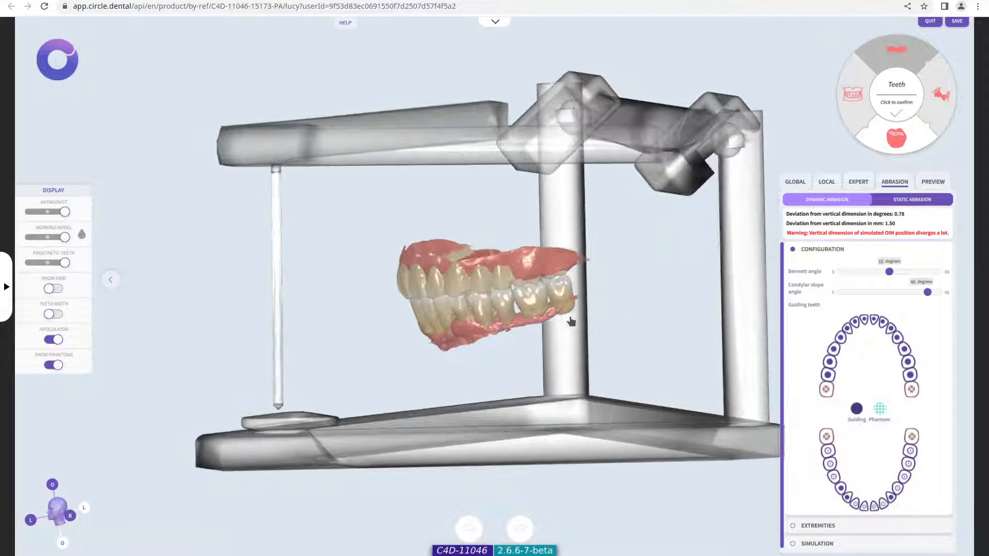
{"action": "scroll", "coordinate": [564, 354], "scroll_direction": "down", "scroll_amount": 5}
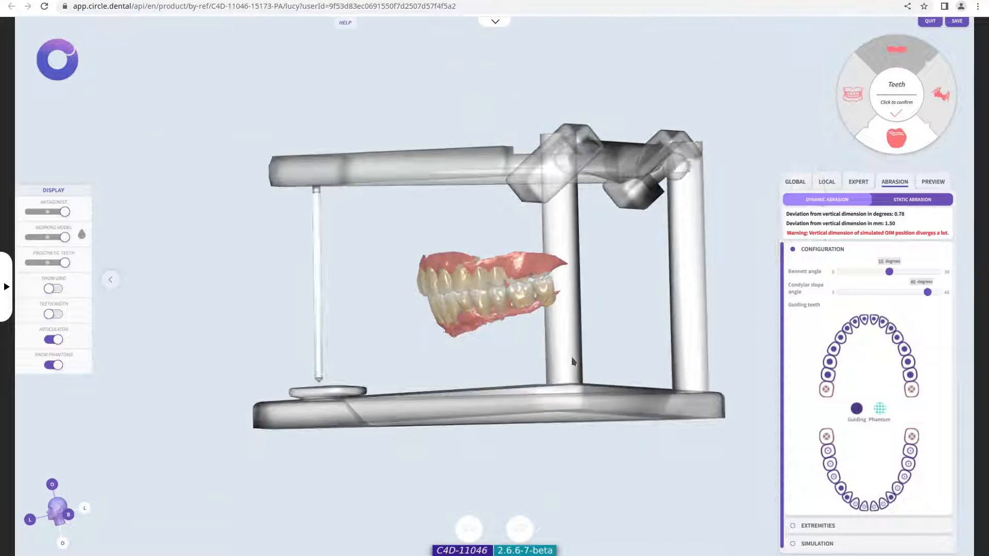
{"action": "left_click_drag", "start_coordinate": [499, 352], "coordinate": [558, 356]}
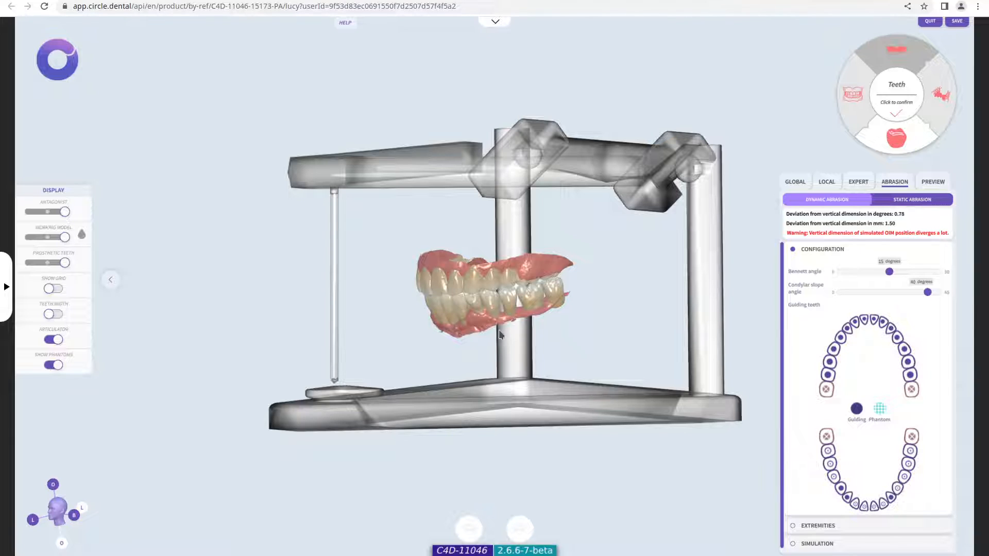
{"action": "scroll", "coordinate": [498, 330], "scroll_direction": "up", "scroll_amount": 2}
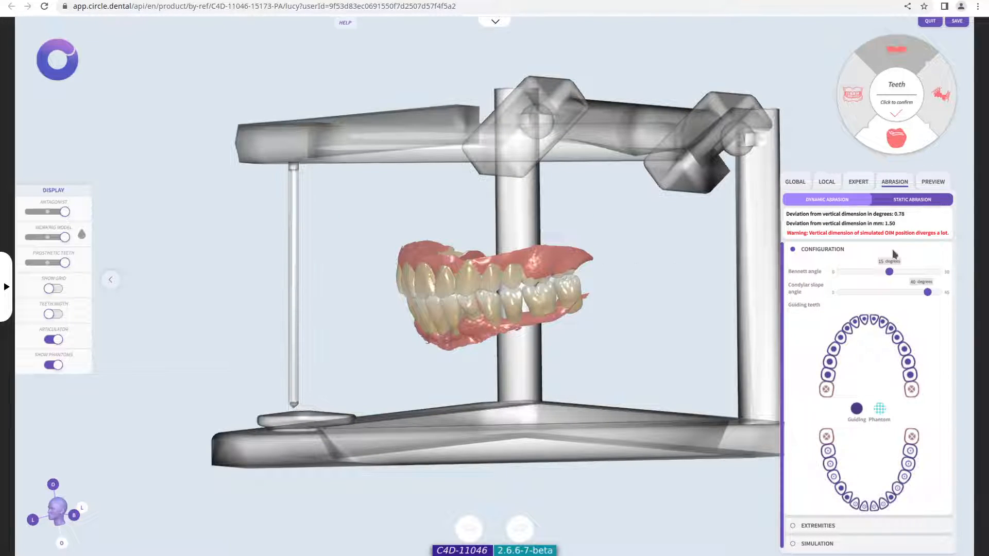
Show static abrasion and examine the occlusal contacts between both arches from the side and the front
{"action": "left_click", "coordinate": [912, 202]}
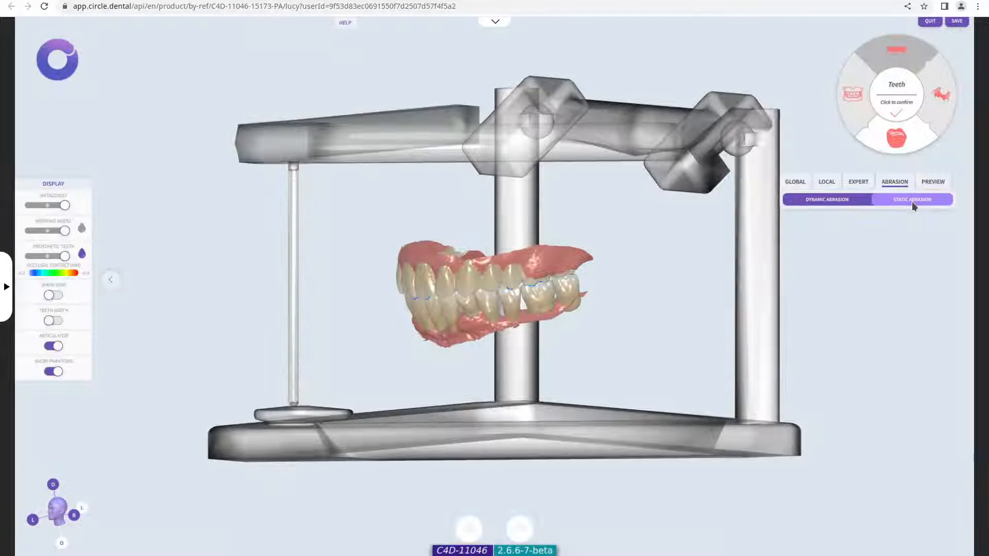
{"action": "left_click_drag", "start_coordinate": [420, 297], "coordinate": [546, 293]}
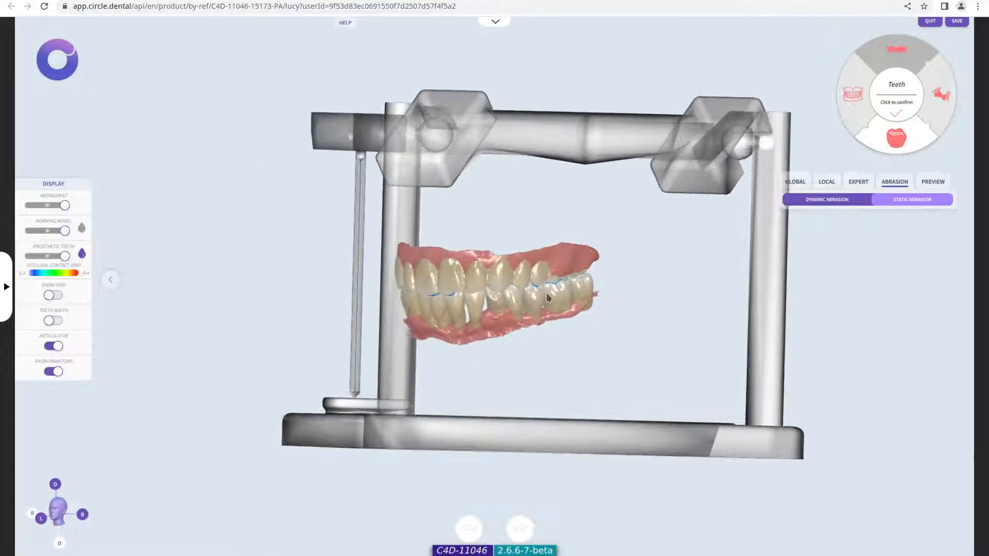
{"action": "left_click_drag", "start_coordinate": [419, 295], "coordinate": [673, 331]}
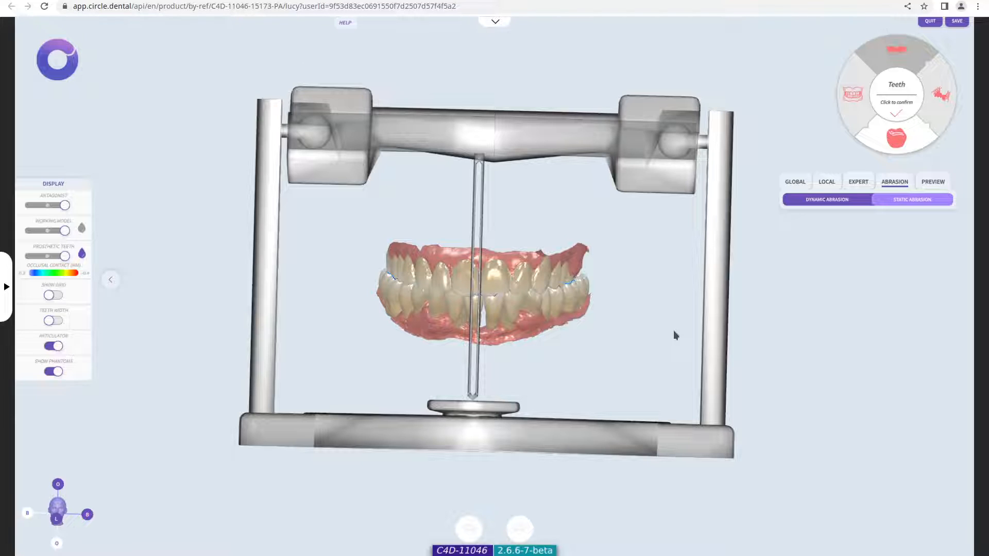
Return to dynamic abrasion and hide the articulator
{"action": "left_click", "coordinate": [819, 204]}
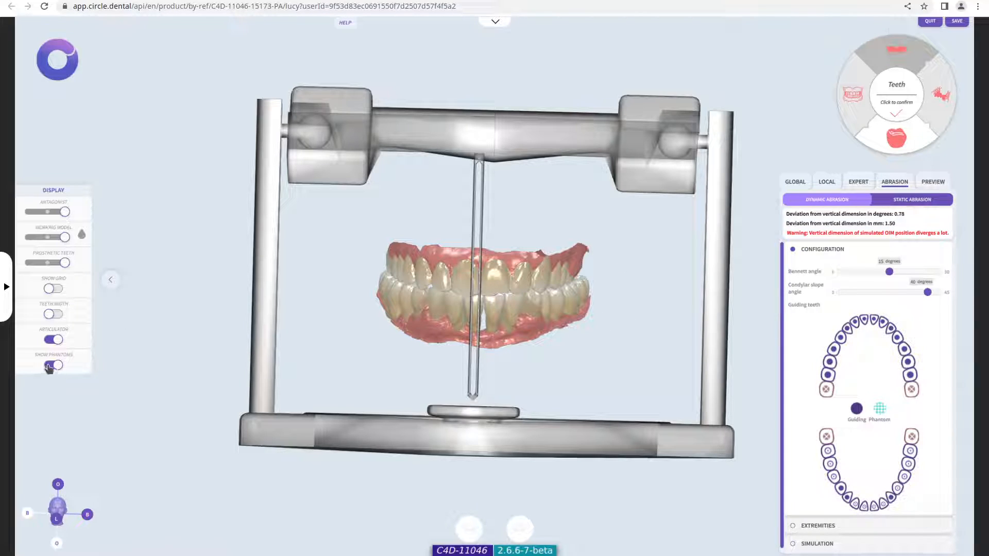
{"action": "left_click", "coordinate": [52, 341]}
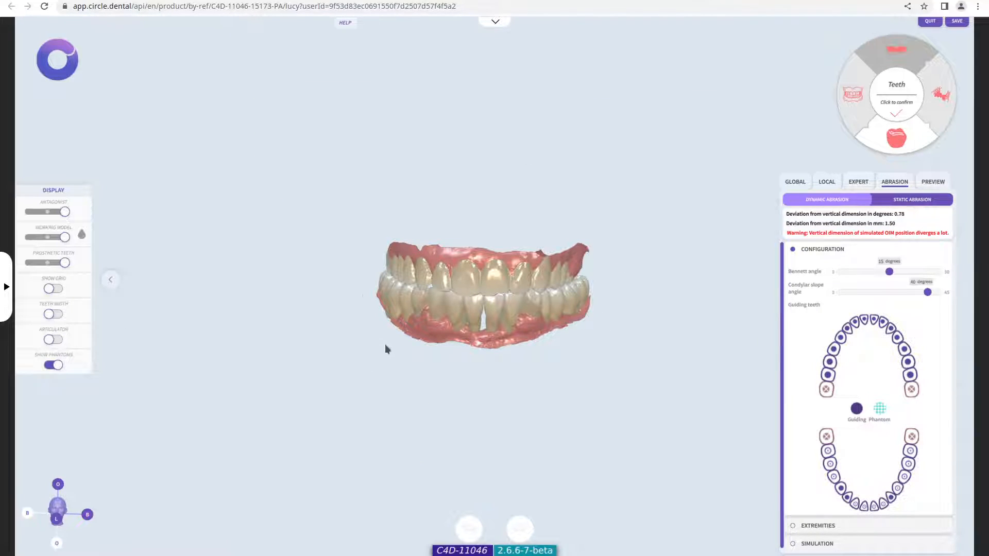
Switch the prosthetic posterior teeth on the patient's lower right side and the lower incisors to phantom teeth
{"action": "scroll", "coordinate": [385, 344], "scroll_direction": "up", "scroll_amount": 5}
{"action": "left_click_drag", "start_coordinate": [589, 358], "coordinate": [490, 304]}
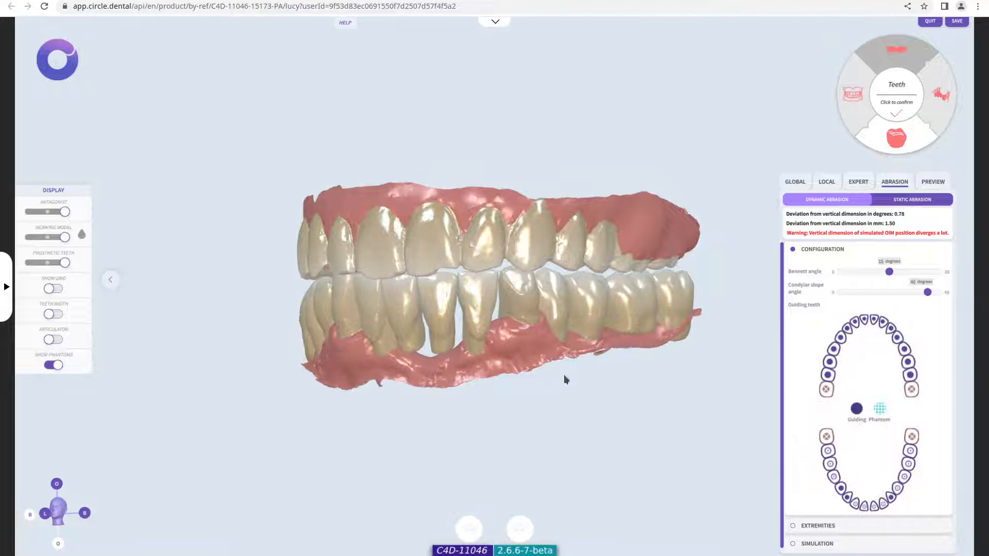
{"action": "left_click_drag", "start_coordinate": [503, 378], "coordinate": [728, 381]}
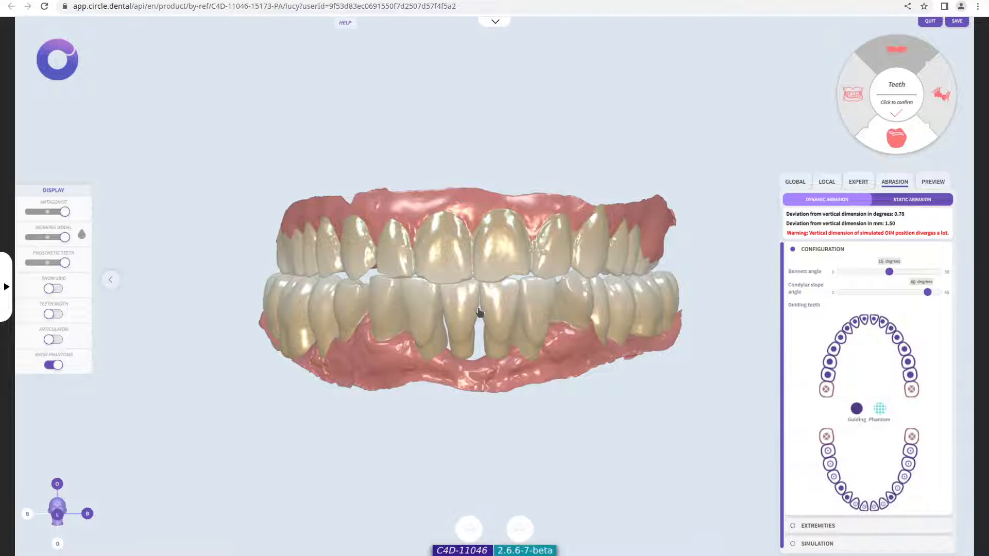
{"action": "left_click_drag", "start_coordinate": [479, 312], "coordinate": [566, 325]}
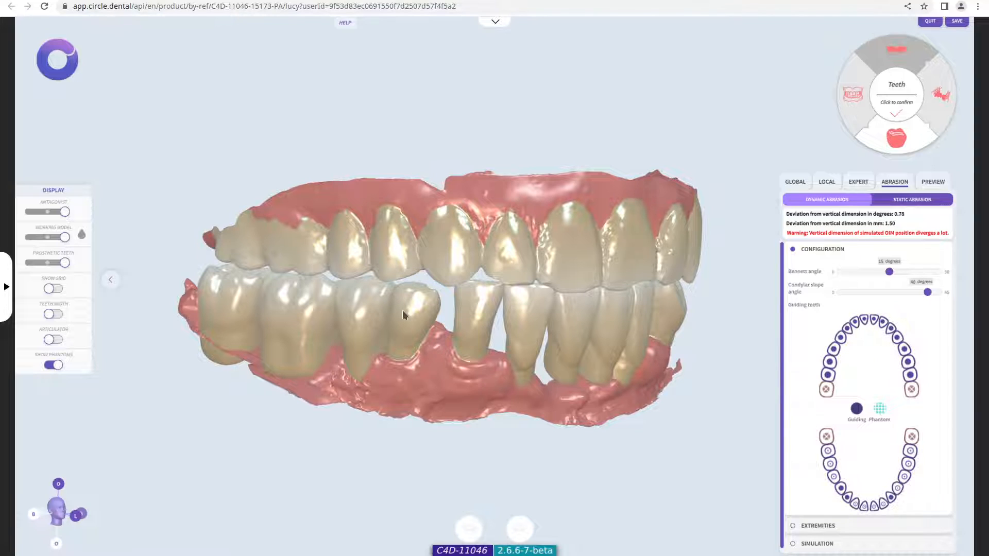
{"action": "left_click", "coordinate": [364, 312]}
{"action": "left_click", "coordinate": [301, 313]}
{"action": "left_click_drag", "start_coordinate": [588, 366], "coordinate": [427, 314]}
{"action": "left_click", "coordinate": [419, 309]}
{"action": "left_click", "coordinate": [477, 308]}
{"action": "left_click", "coordinate": [521, 308]}
{"action": "left_click", "coordinate": [566, 305]}
Switch the lower left prosthetic posterior teeth to phantoms, except the first premolar behind the canine, which remains non-phantom
{"action": "left_click_drag", "start_coordinate": [658, 349], "coordinate": [514, 335]}
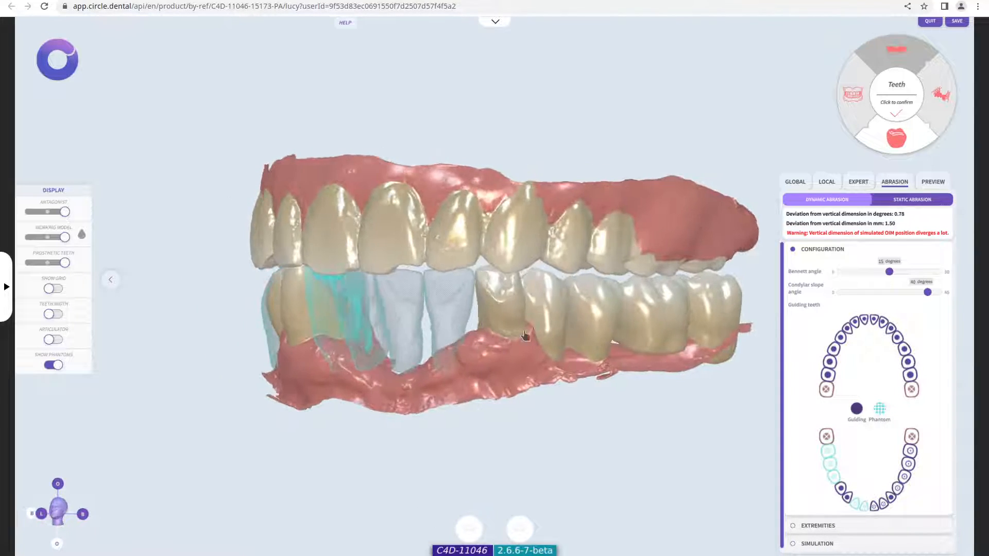
{"action": "left_click", "coordinate": [560, 303]}
{"action": "left_click", "coordinate": [648, 308]}
{"action": "left_click", "coordinate": [725, 306]}
{"action": "left_click_drag", "start_coordinate": [353, 338], "coordinate": [562, 335]}
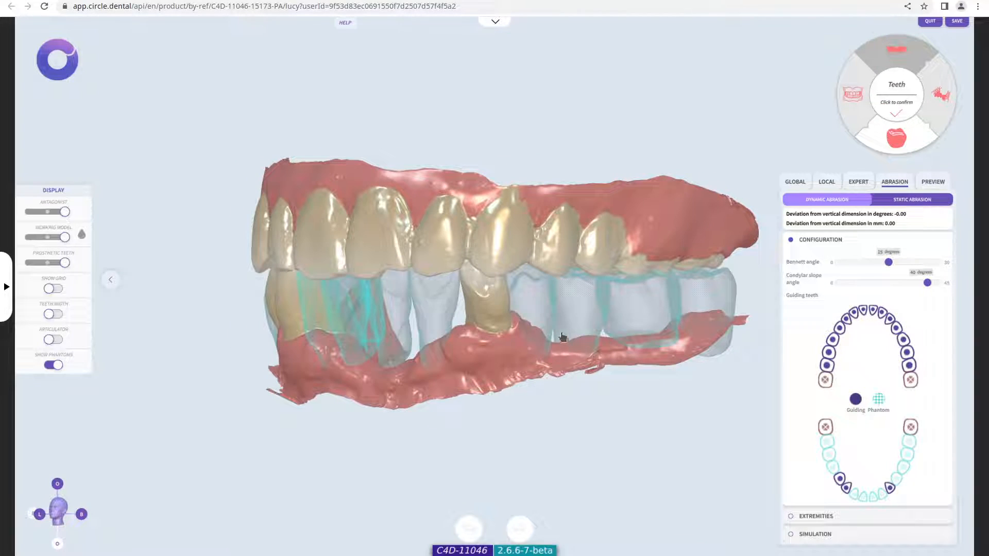
{"action": "left_click", "coordinate": [539, 313]}
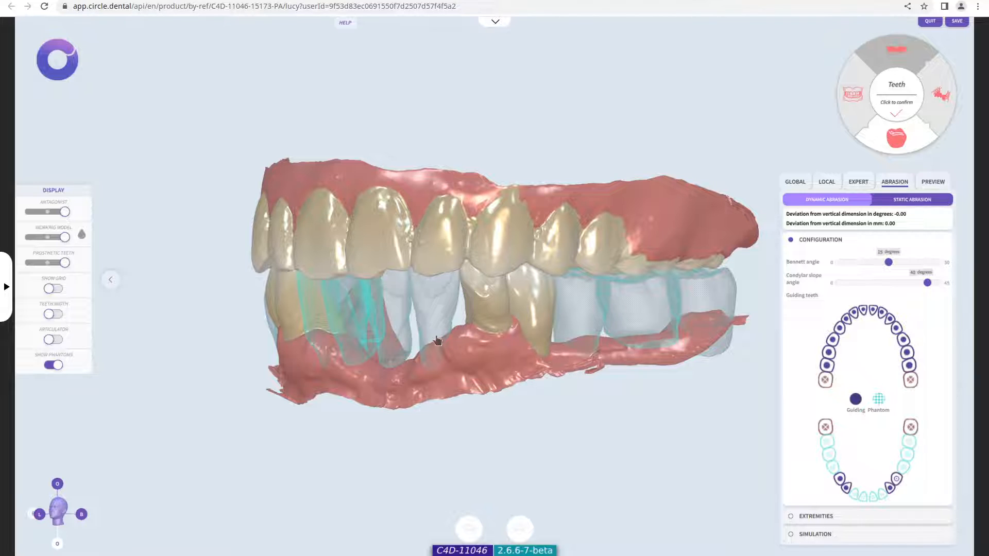
Open the dynamic abrasion extremities and set the Propulsion value to 20, trying 40 along the way
{"action": "left_click_drag", "start_coordinate": [430, 338], "coordinate": [508, 349]}
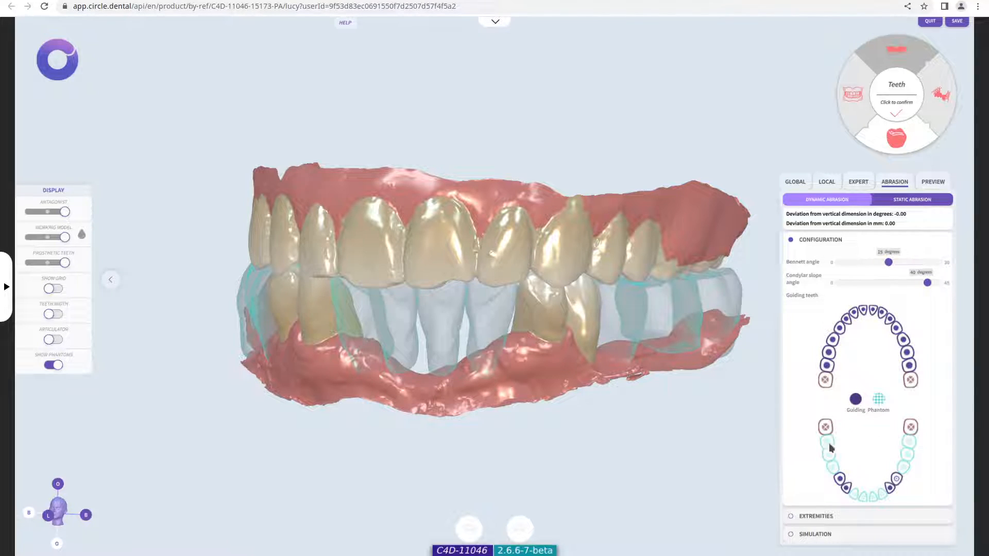
{"action": "left_click", "coordinate": [824, 517]}
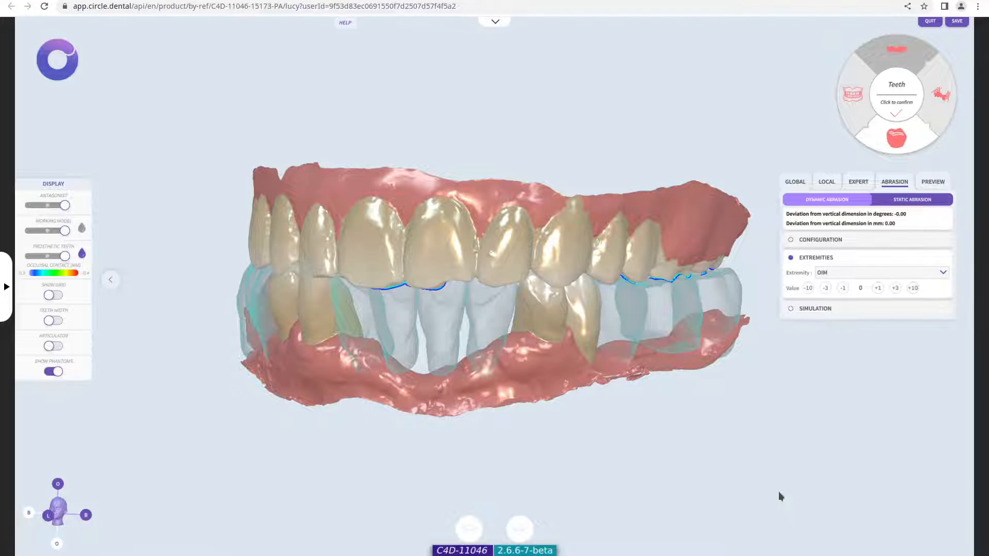
{"action": "left_click", "coordinate": [923, 272]}
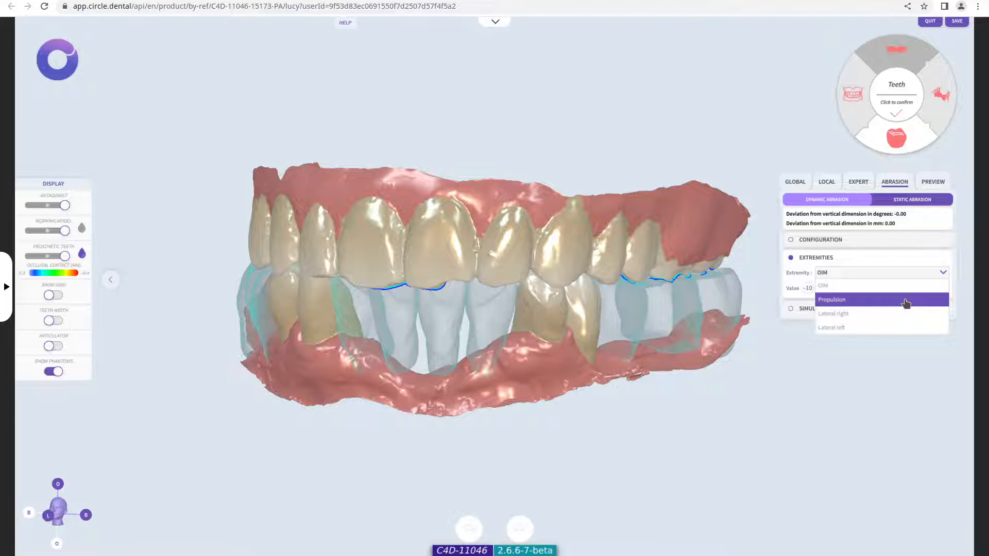
{"action": "left_click", "coordinate": [905, 300]}
{"action": "double_click", "coordinate": [913, 289]}
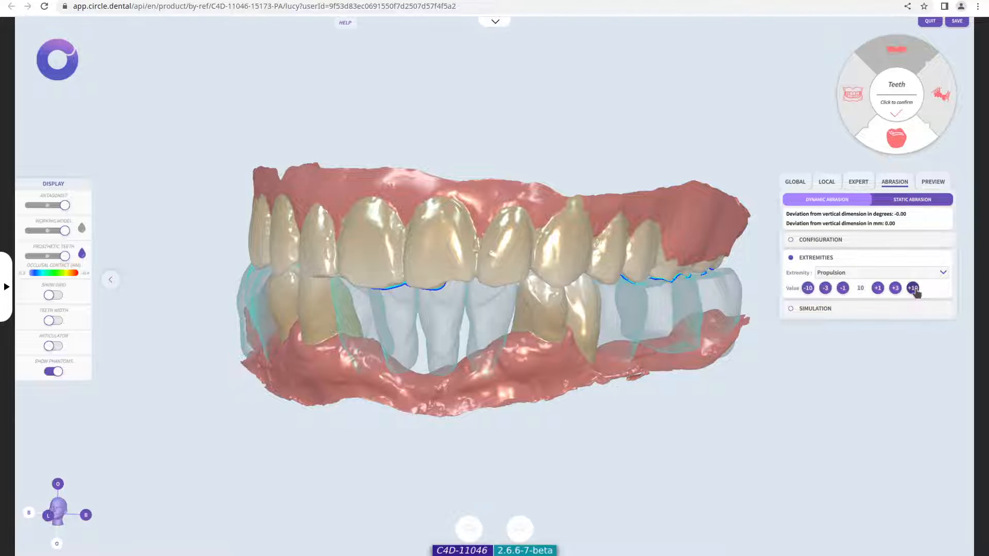
{"action": "left_click_drag", "start_coordinate": [545, 402], "coordinate": [463, 318]}
{"action": "left_click", "coordinate": [912, 288]}
{"action": "left_click", "coordinate": [912, 288]}
{"action": "left_click", "coordinate": [808, 288]}
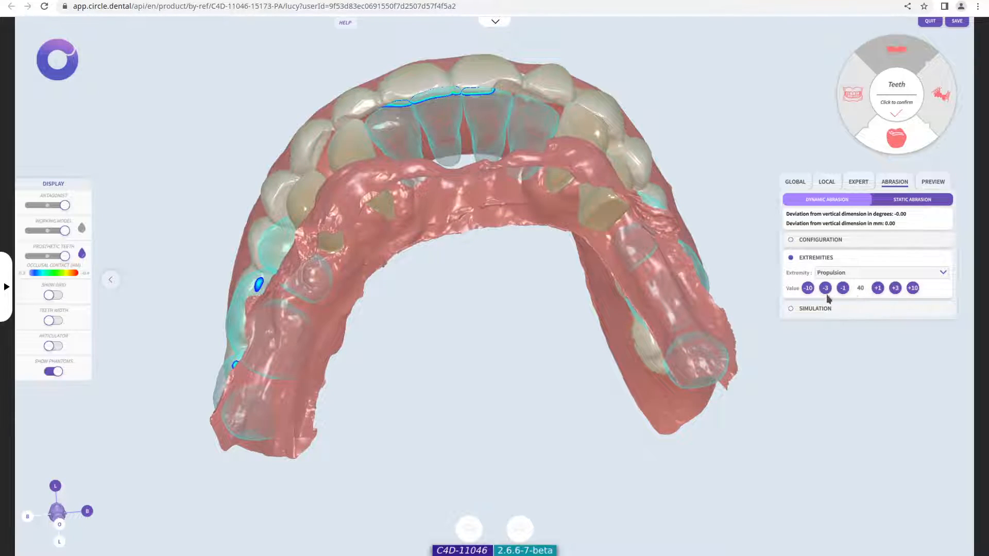
{"action": "left_click", "coordinate": [808, 288]}
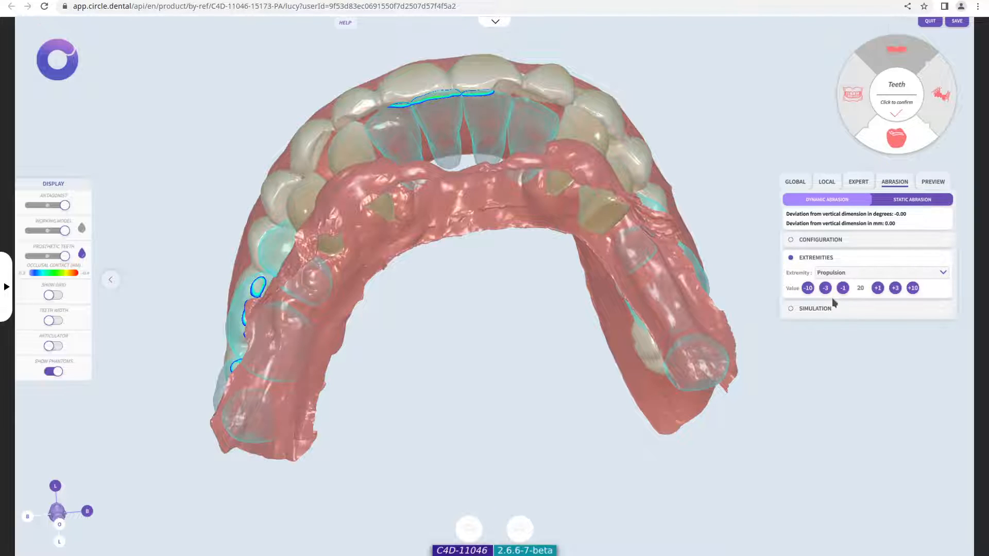
{"action": "left_click", "coordinate": [807, 287]}
{"action": "left_click", "coordinate": [912, 288]}
Set the Lateral right extremity to 20
{"action": "left_click", "coordinate": [877, 274]}
{"action": "left_click", "coordinate": [847, 315]}
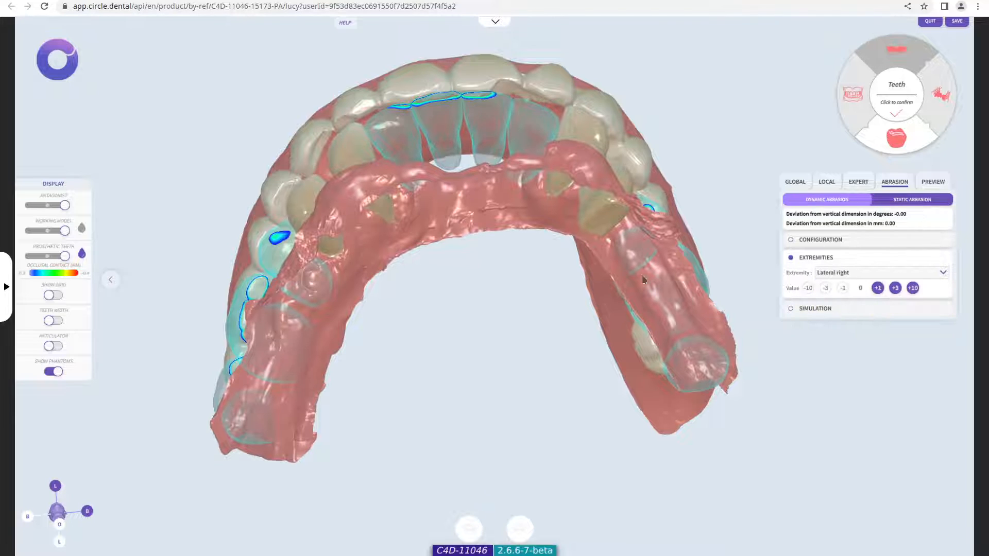
{"action": "left_click", "coordinate": [912, 288]}
{"action": "left_click", "coordinate": [912, 288]}
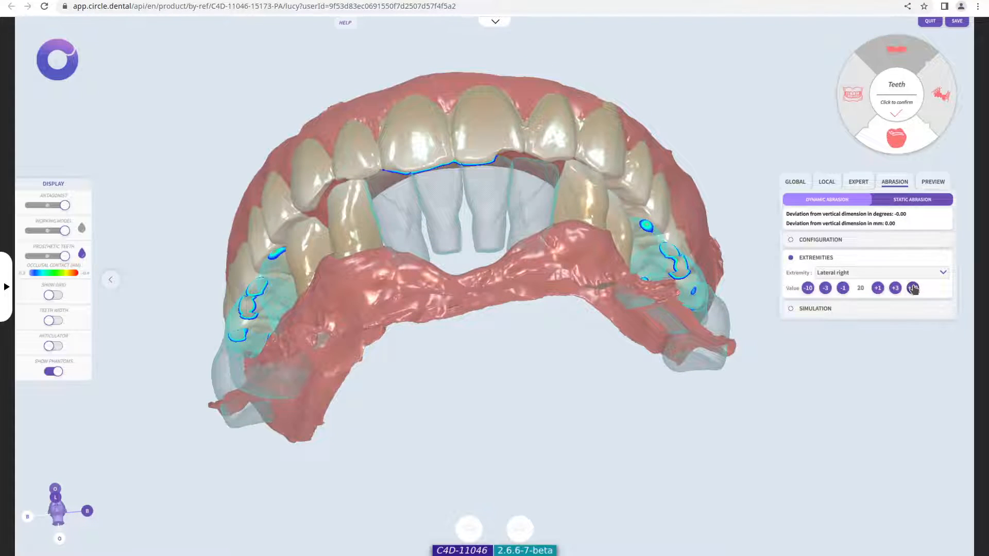
Set the Lateral left extremity to 20
{"action": "left_click", "coordinate": [857, 273]}
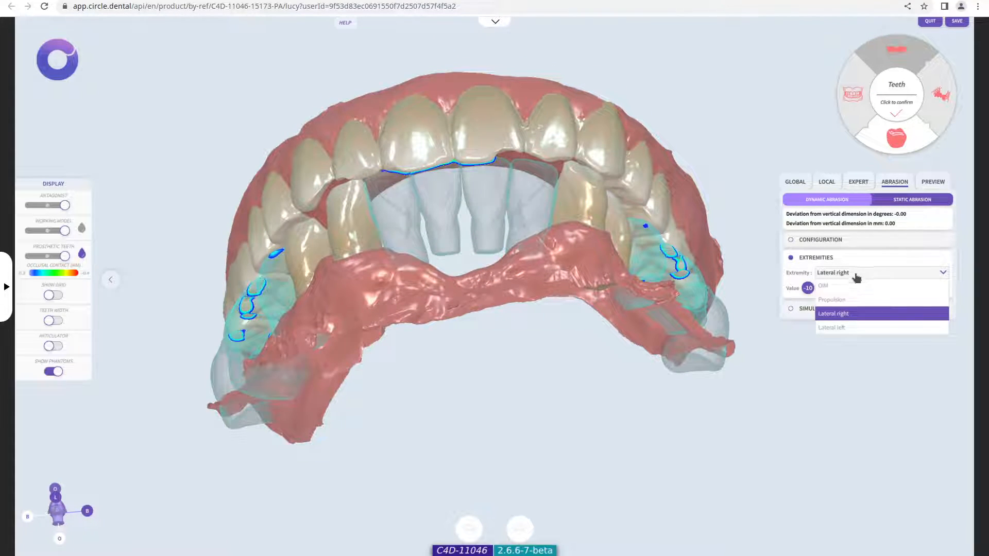
{"action": "left_click", "coordinate": [841, 315]}
{"action": "left_click", "coordinate": [913, 288]}
{"action": "left_click", "coordinate": [913, 289]}
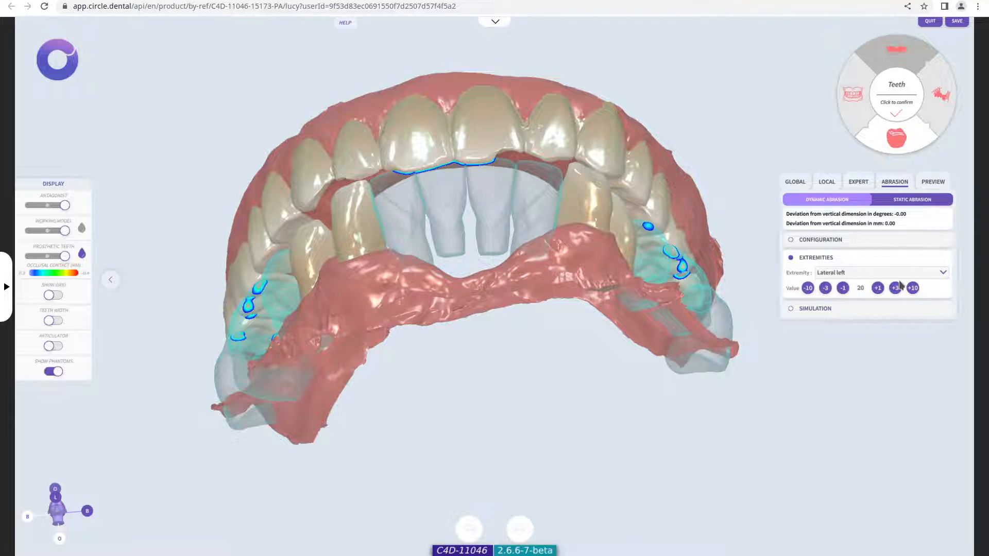
Open the abrasion simulation and examine the occlusal contacts through the mandible movements to both lateral extremes
{"action": "left_click", "coordinate": [847, 310]}
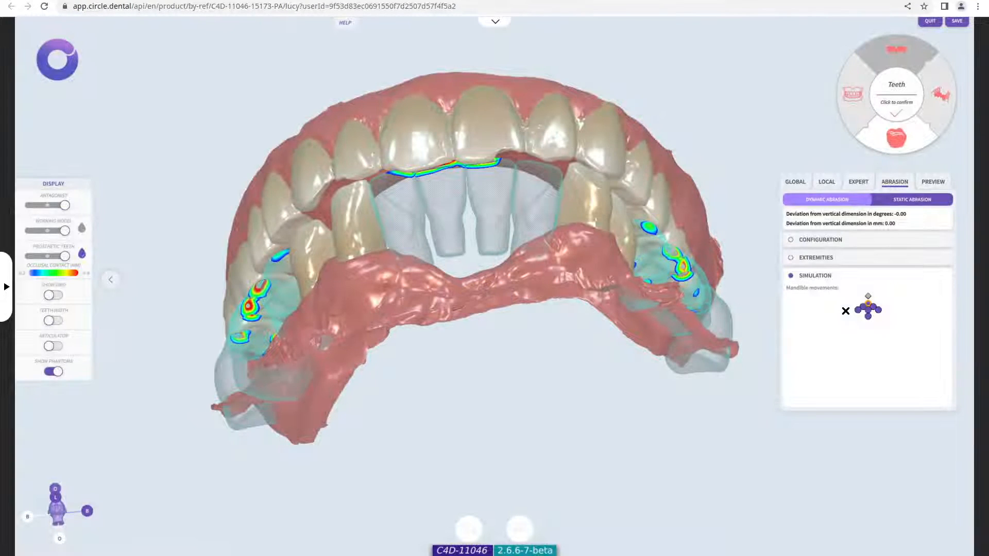
{"action": "left_click", "coordinate": [875, 310]}
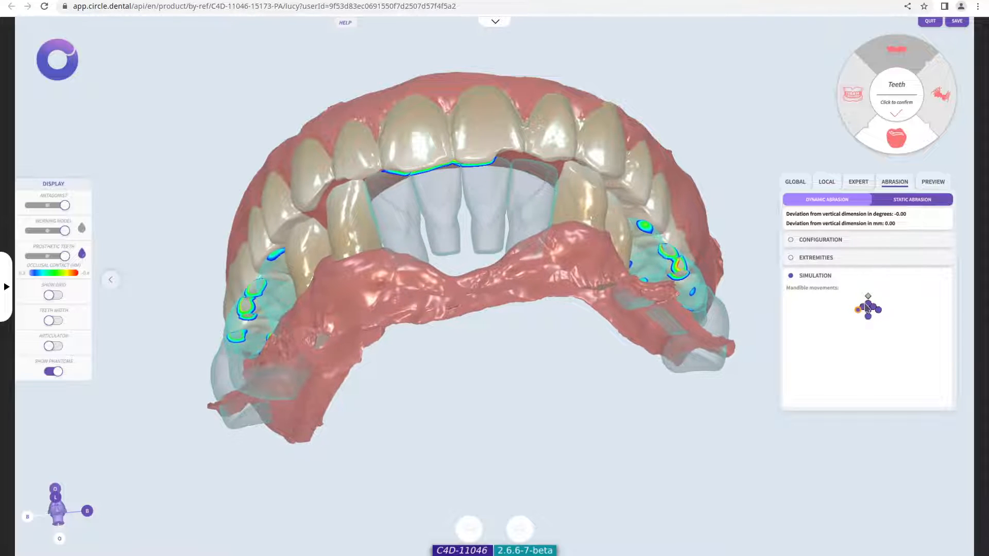
{"action": "mouse_move", "coordinate": [871, 307]}
{"action": "left_mouse_down"}
{"action": "mouse_move", "coordinate": [858, 312]}
{"action": "mouse_move", "coordinate": [868, 308]}
{"action": "mouse_move", "coordinate": [868, 317]}
{"action": "mouse_move", "coordinate": [869, 305]}
{"action": "left_mouse_up"}
{"action": "left_click", "coordinate": [878, 309]}
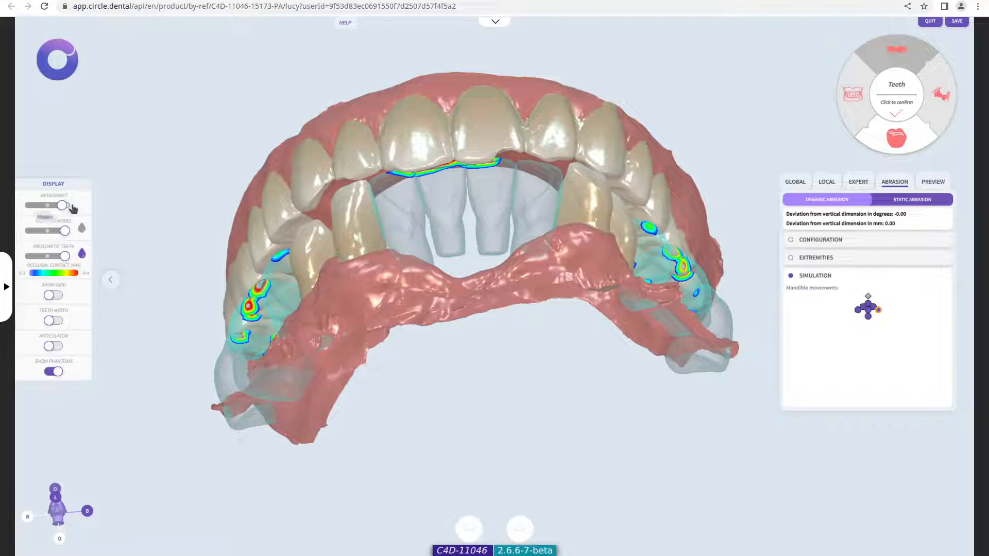
Hide the antagonist and turn off the phantom display to show the contact map on all lower teeth
{"action": "left_click_drag", "start_coordinate": [64, 205], "coordinate": [29, 204]}
{"action": "left_click_drag", "start_coordinate": [556, 117], "coordinate": [555, 362]}
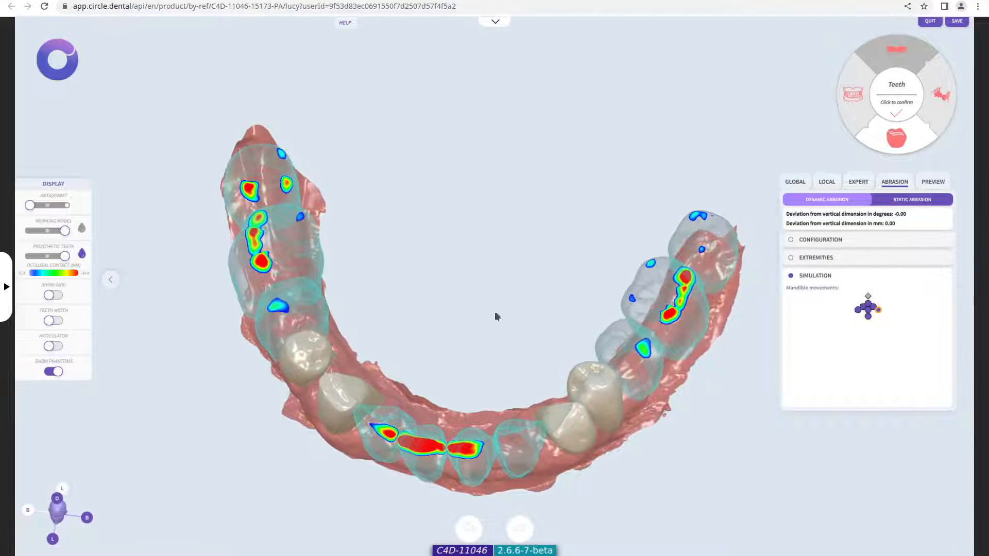
{"action": "left_click", "coordinate": [52, 372]}
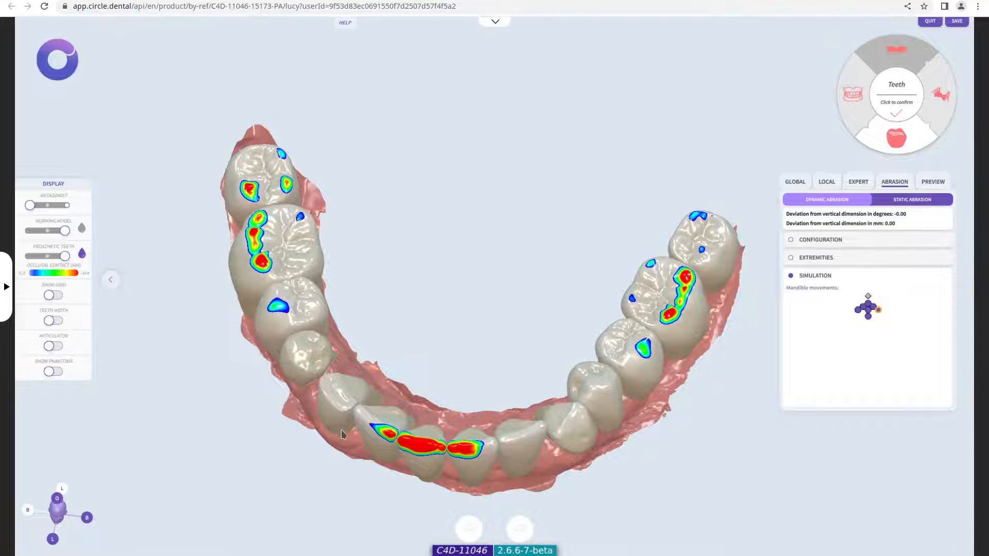
{"action": "left_click_drag", "start_coordinate": [524, 323], "coordinate": [486, 369]}
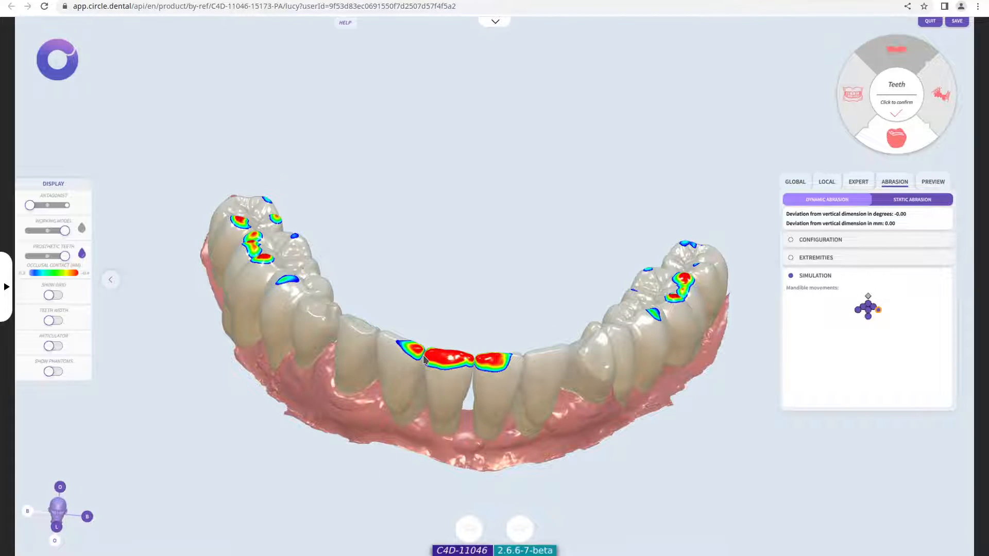
Open the dynamic tooth abrasion preview and examine the abraded surfaces from the front and both sides
{"action": "left_click", "coordinate": [937, 181]}
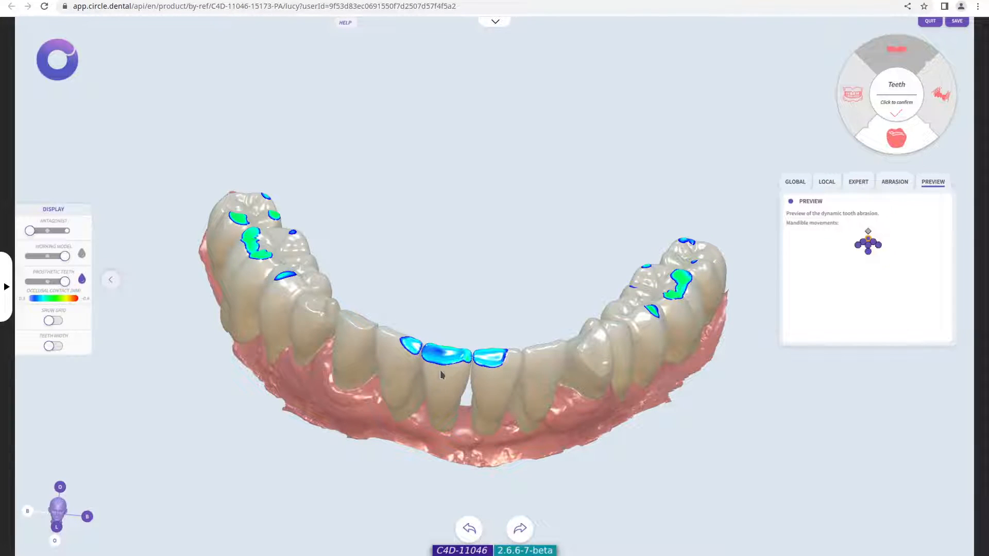
{"action": "left_click_drag", "start_coordinate": [440, 370], "coordinate": [493, 369]}
{"action": "left_click_drag", "start_coordinate": [391, 271], "coordinate": [552, 255]}
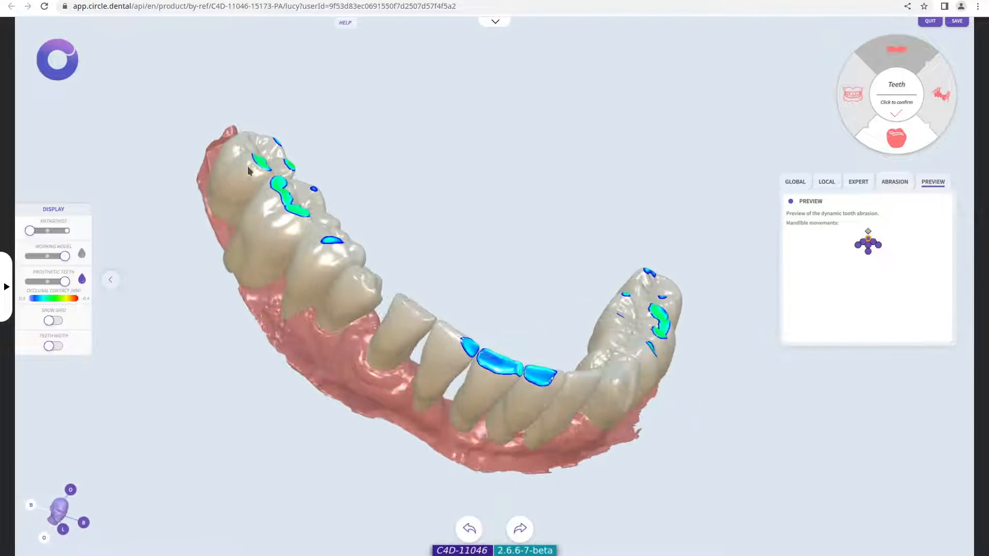
{"action": "left_click_drag", "start_coordinate": [550, 333], "coordinate": [579, 225]}
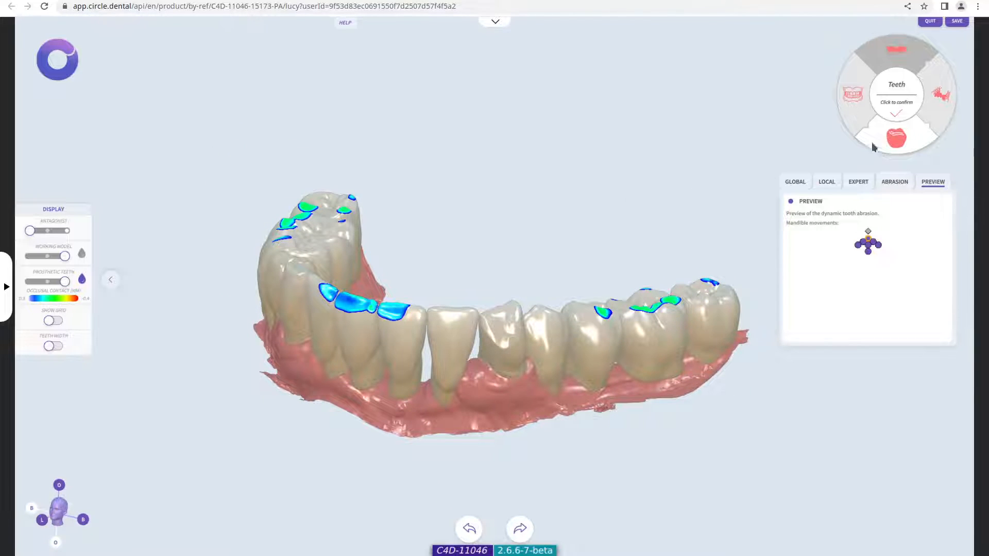
Confirm the Teeth stage to reach the Framework wax settings, and examine the wax and insertion axis from several angles
{"action": "left_click", "coordinate": [896, 100]}
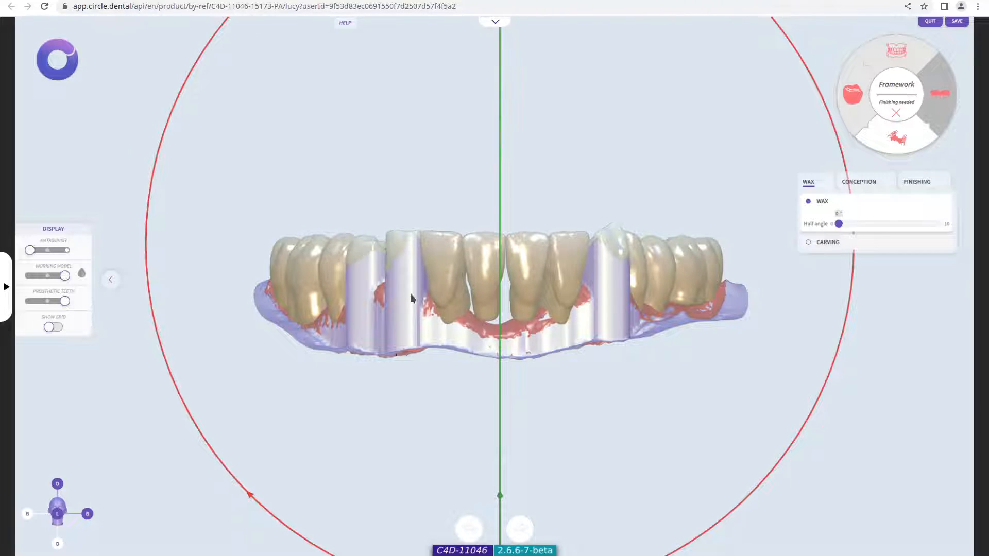
{"action": "left_click_drag", "start_coordinate": [490, 183], "coordinate": [506, 327]}
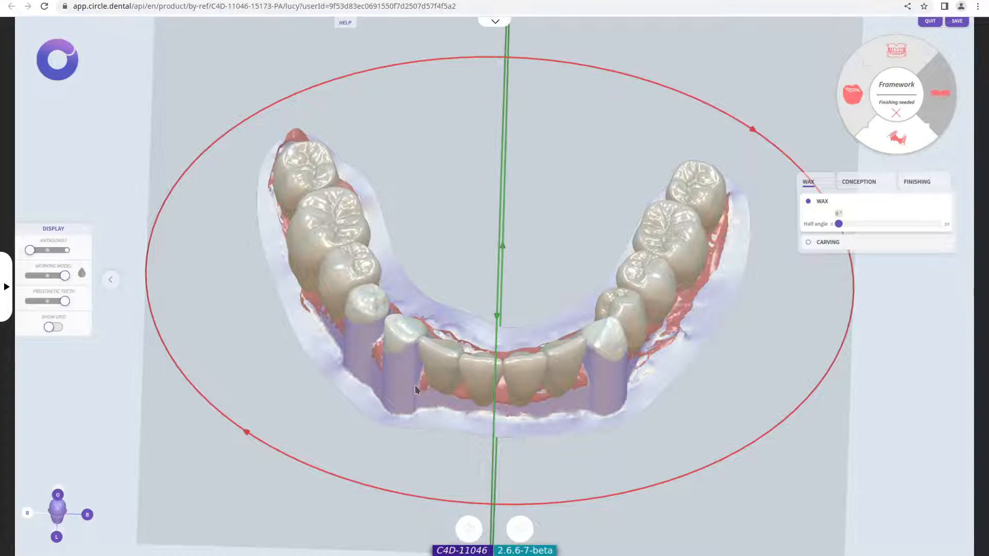
{"action": "left_click_drag", "start_coordinate": [404, 377], "coordinate": [446, 300]}
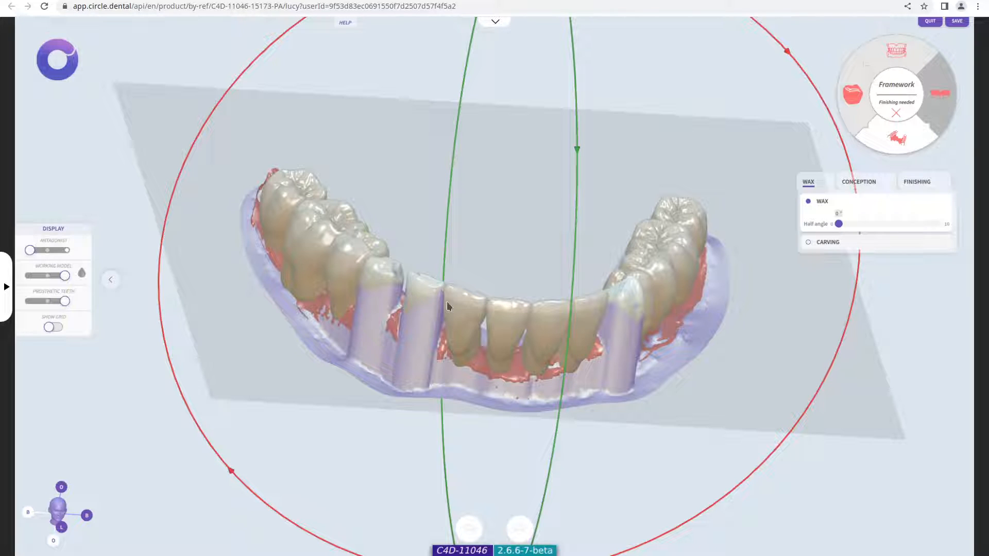
{"action": "left_click_drag", "start_coordinate": [480, 252], "coordinate": [399, 311]}
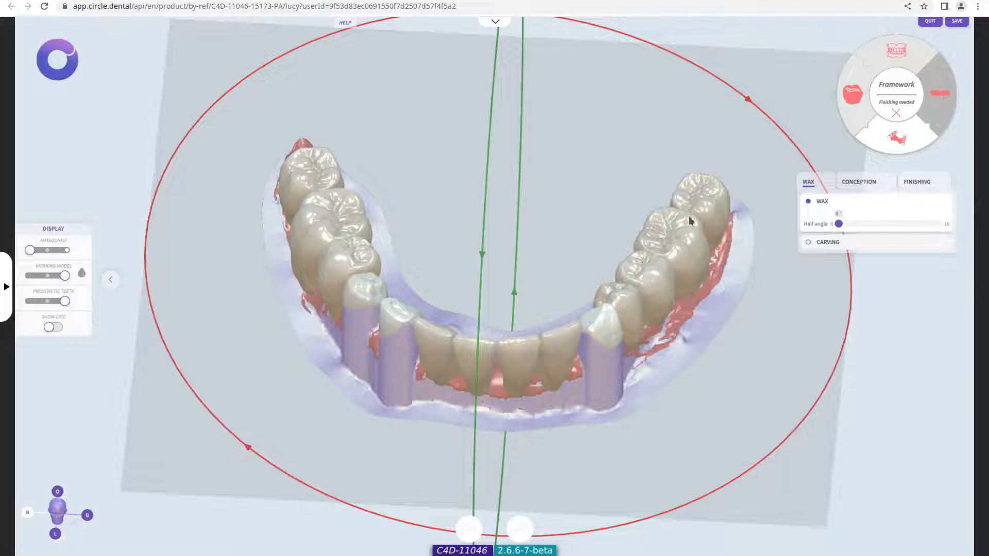
{"action": "left_click_drag", "start_coordinate": [484, 412], "coordinate": [501, 346]}
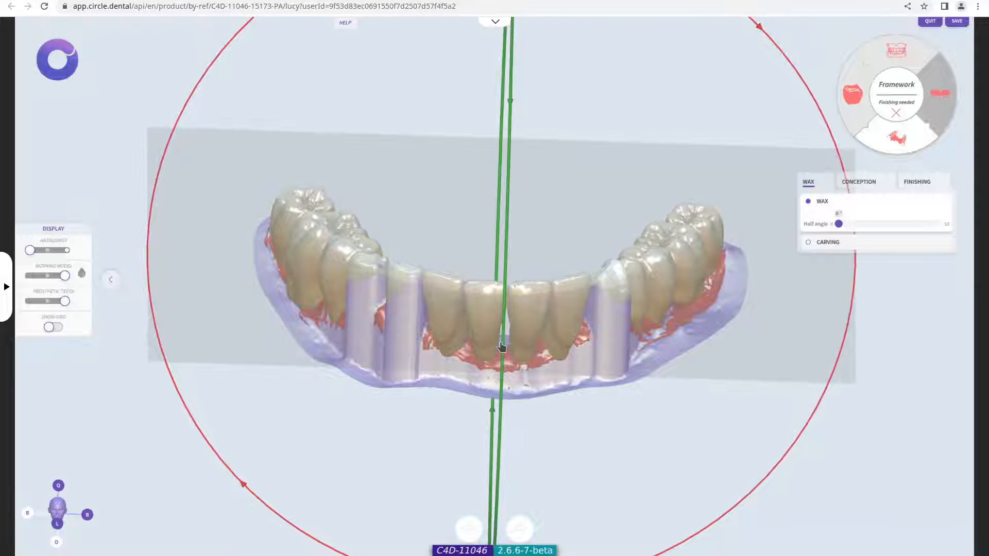
{"action": "left_click_drag", "start_coordinate": [513, 385], "coordinate": [820, 419]}
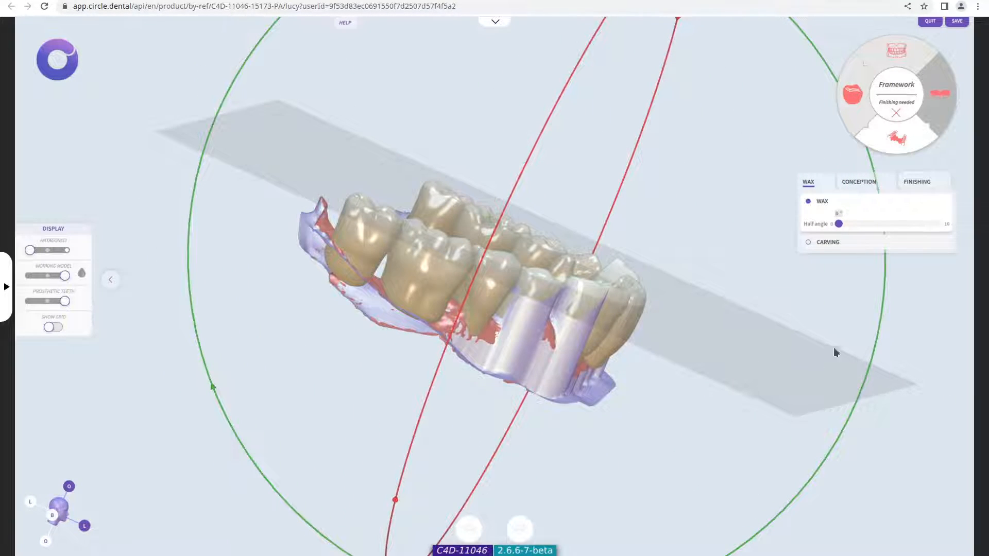
Try a larger wax half angle and a steeply tilted insertion axis, undoing each change
{"action": "mouse_move", "coordinate": [838, 224]}
{"action": "left_mouse_down"}
{"action": "mouse_move", "coordinate": [878, 226]}
{"action": "mouse_move", "coordinate": [851, 225]}
{"action": "left_mouse_up"}
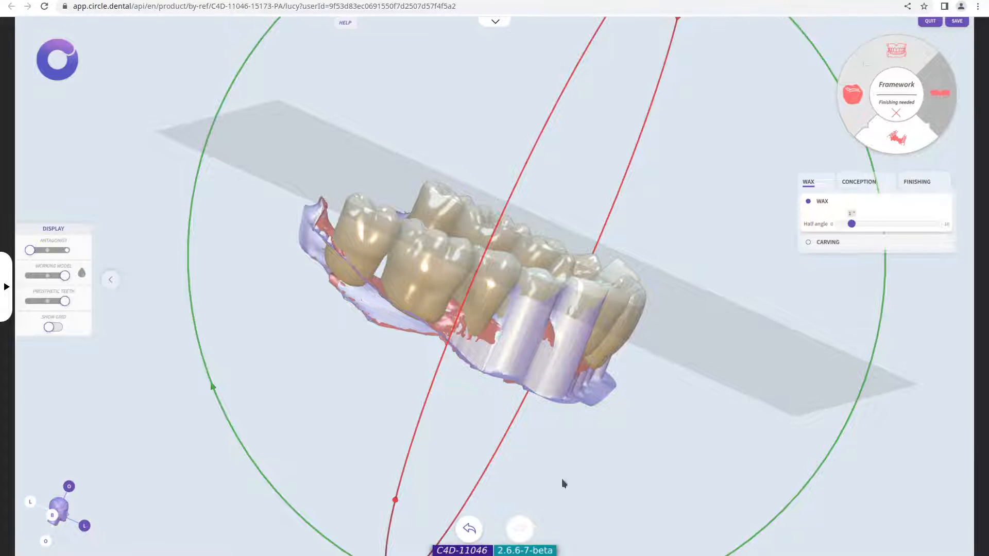
{"action": "left_click", "coordinate": [475, 531]}
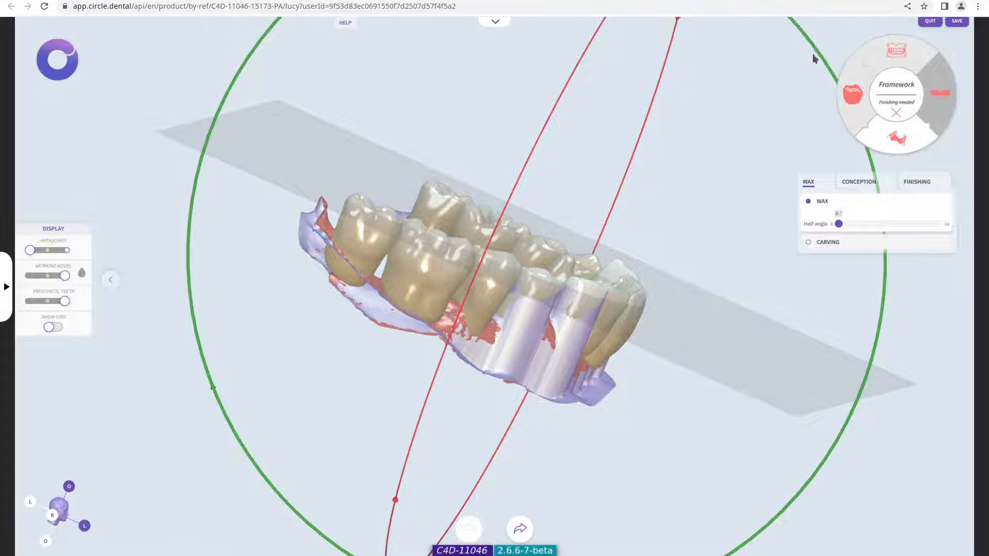
{"action": "left_click_drag", "start_coordinate": [825, 60], "coordinate": [865, 217]}
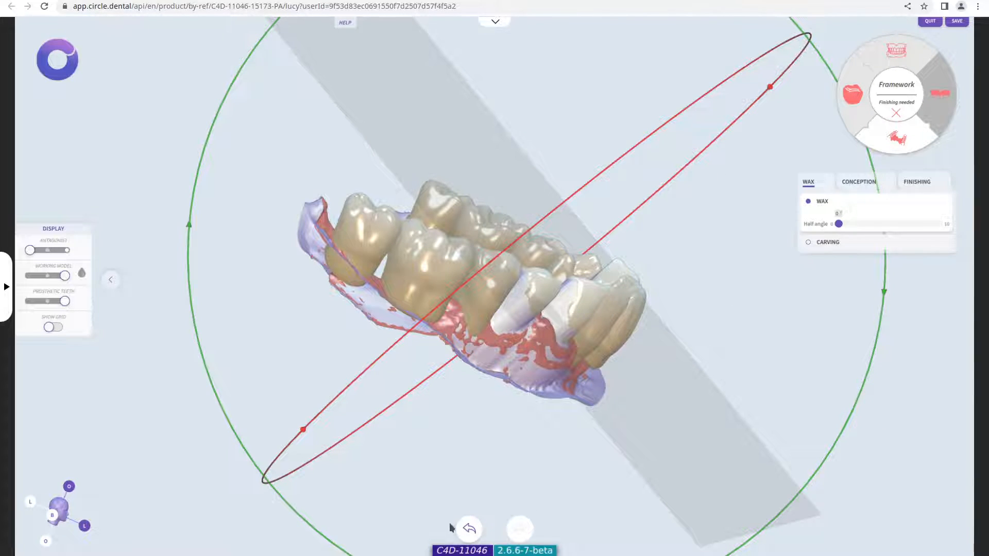
{"action": "left_click", "coordinate": [470, 531]}
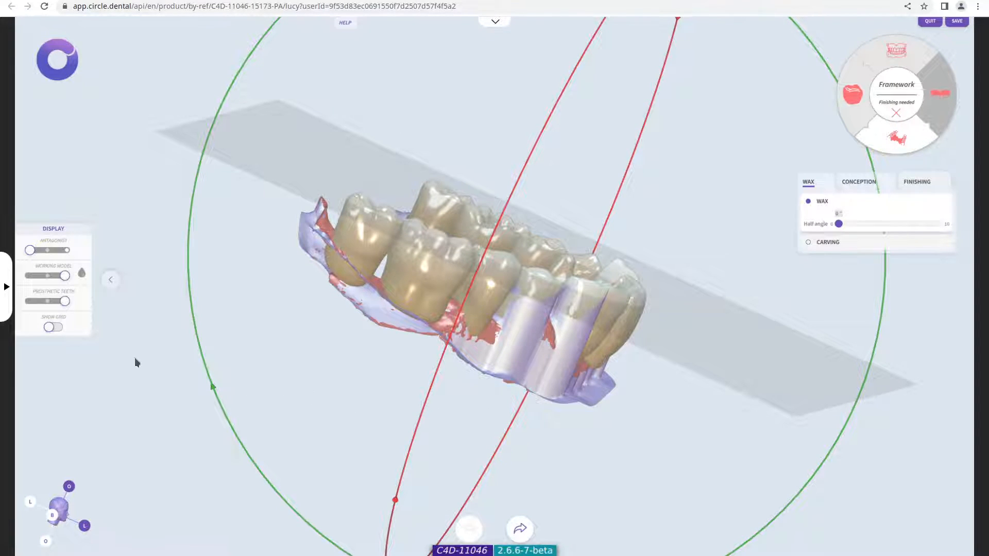
Open wax carving and colour the working model by scan distance to wax, examining the abutment teeth
{"action": "left_click", "coordinate": [832, 242]}
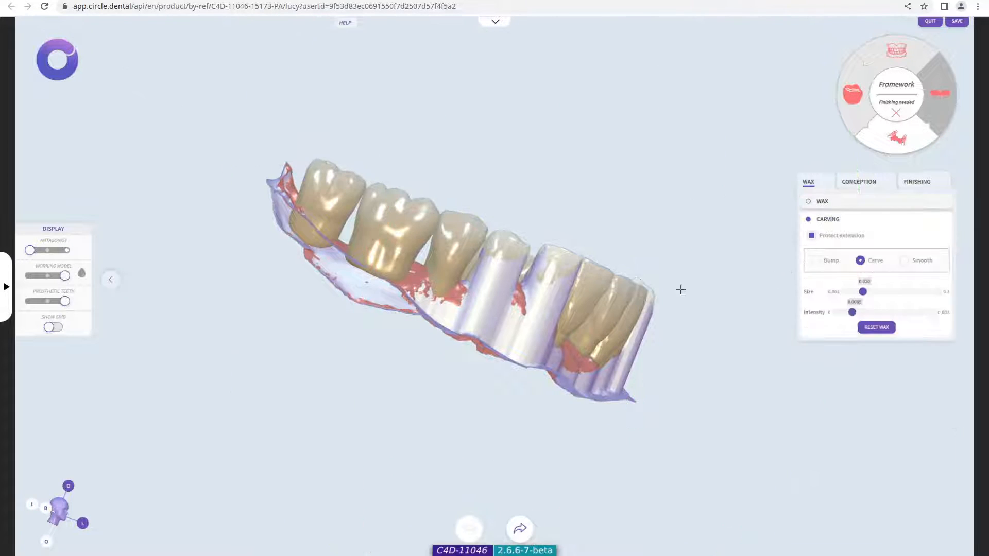
{"action": "left_click_drag", "start_coordinate": [377, 350], "coordinate": [549, 381]}
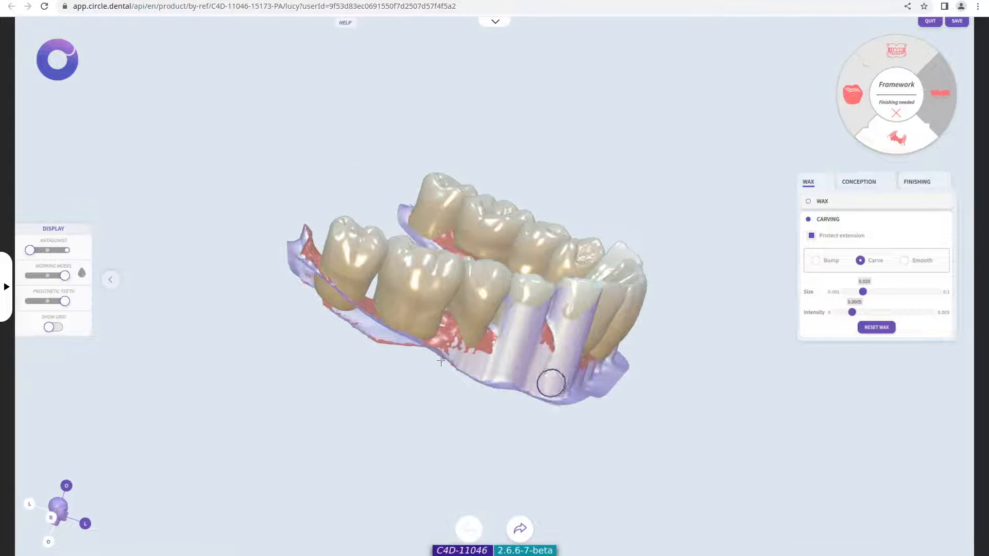
{"action": "scroll", "coordinate": [483, 357], "scroll_direction": "up", "scroll_amount": 2}
{"action": "right_click_drag", "start_coordinate": [648, 384], "coordinate": [529, 338]}
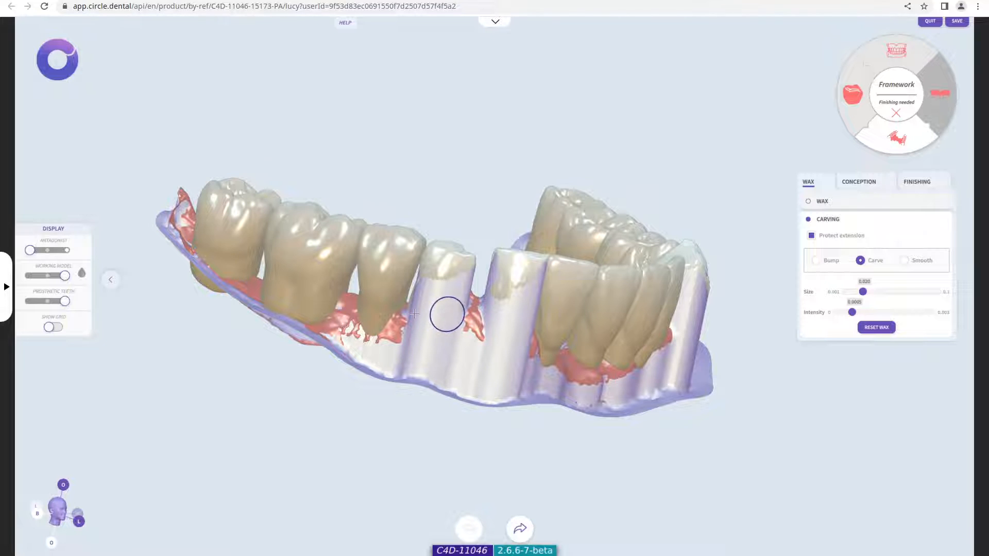
{"action": "left_click", "coordinate": [81, 276]}
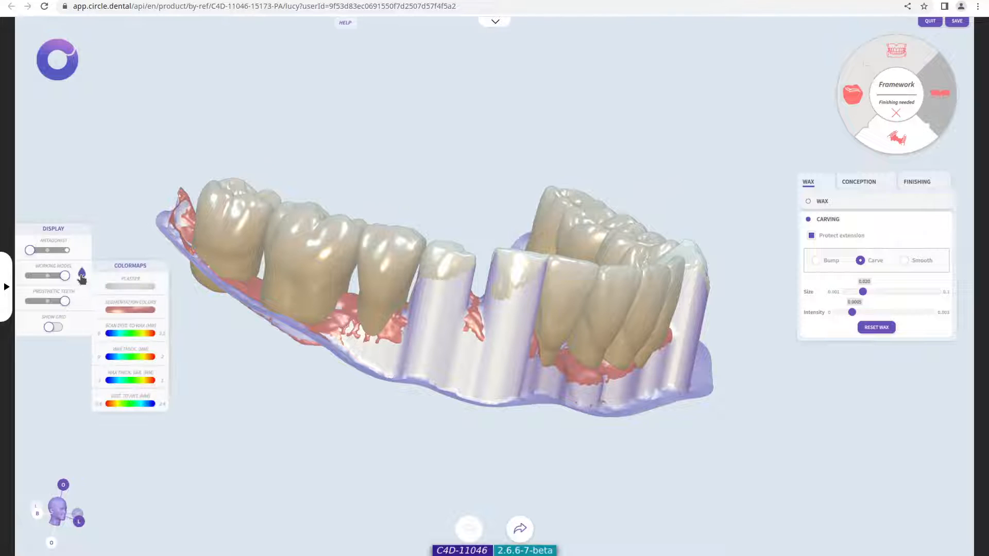
{"action": "left_click", "coordinate": [136, 336]}
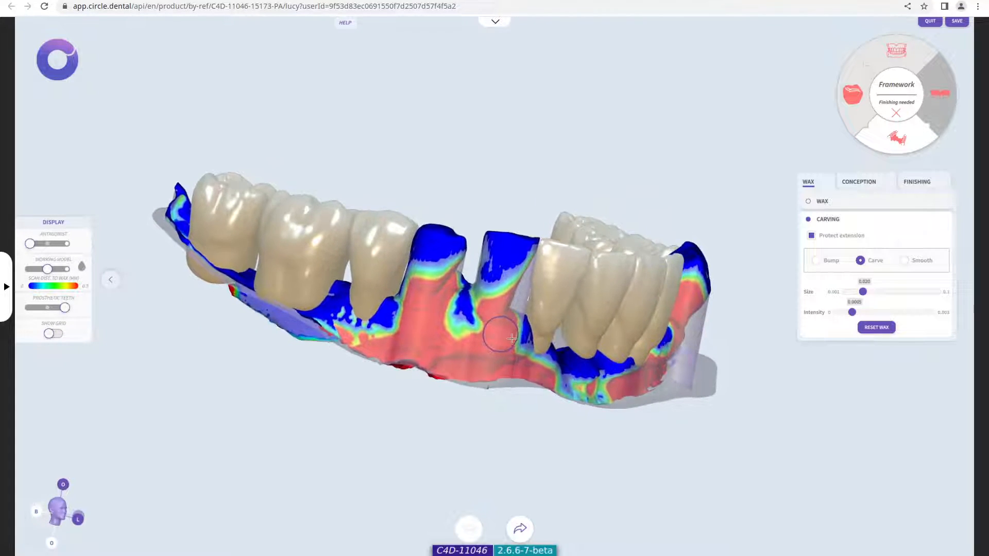
{"action": "right_click_drag", "start_coordinate": [508, 338], "coordinate": [523, 344]}
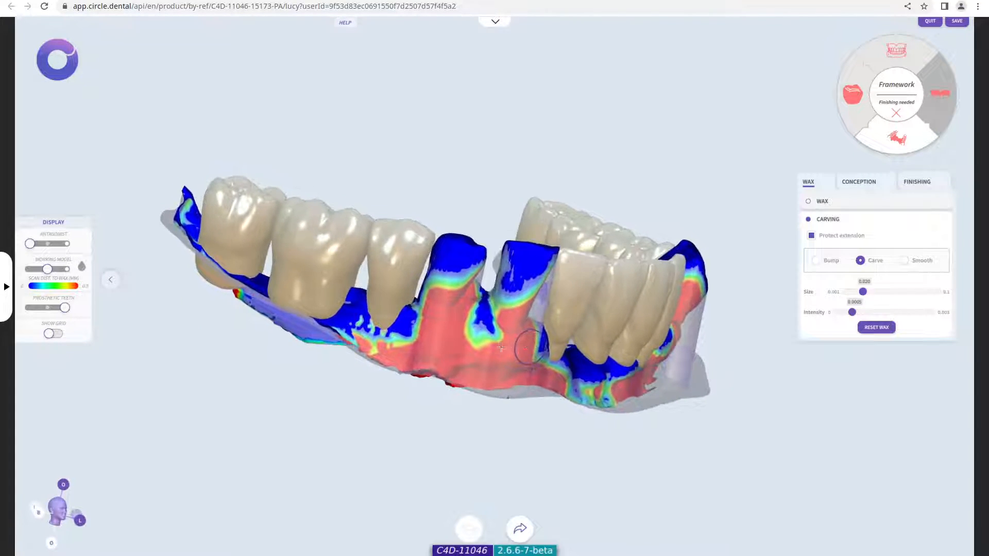
Display the wax thickness colormap and examine the blocked-out areas around the abutment teeth from several angles
{"action": "left_click", "coordinate": [82, 269]}
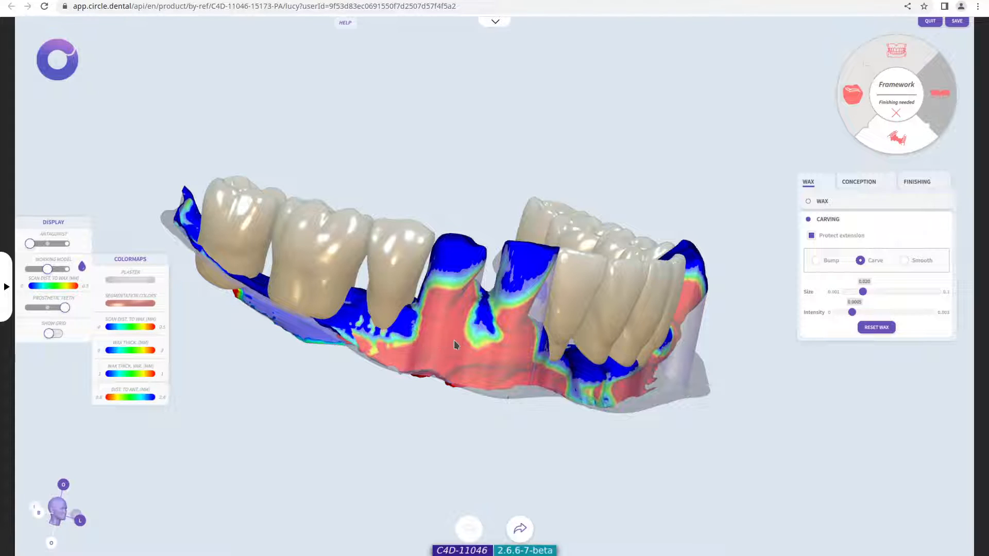
{"action": "left_click", "coordinate": [138, 354]}
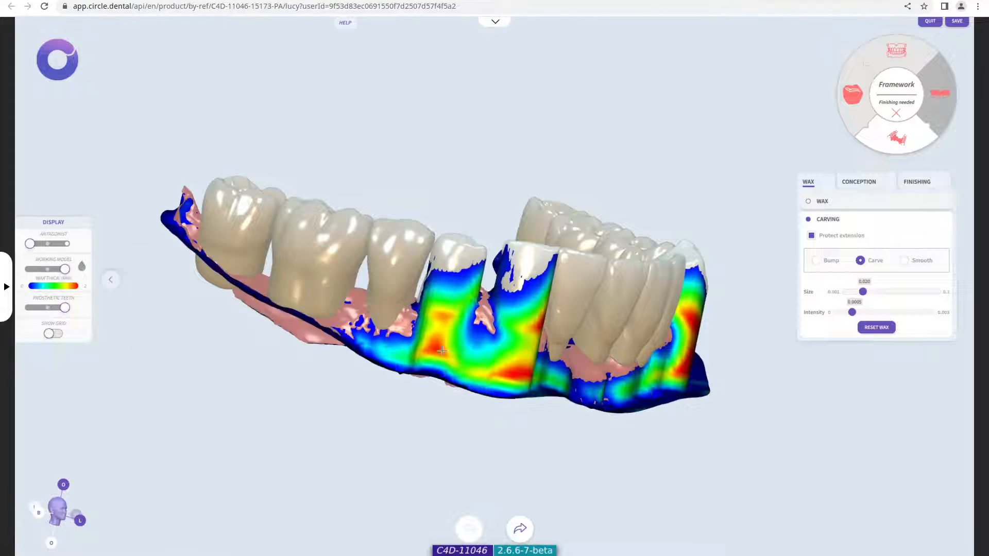
{"action": "mouse_move", "coordinate": [520, 338]}
{"action": "right_mouse_down"}
{"action": "mouse_move", "coordinate": [423, 330]}
{"action": "mouse_move", "coordinate": [416, 310]}
{"action": "right_mouse_up"}
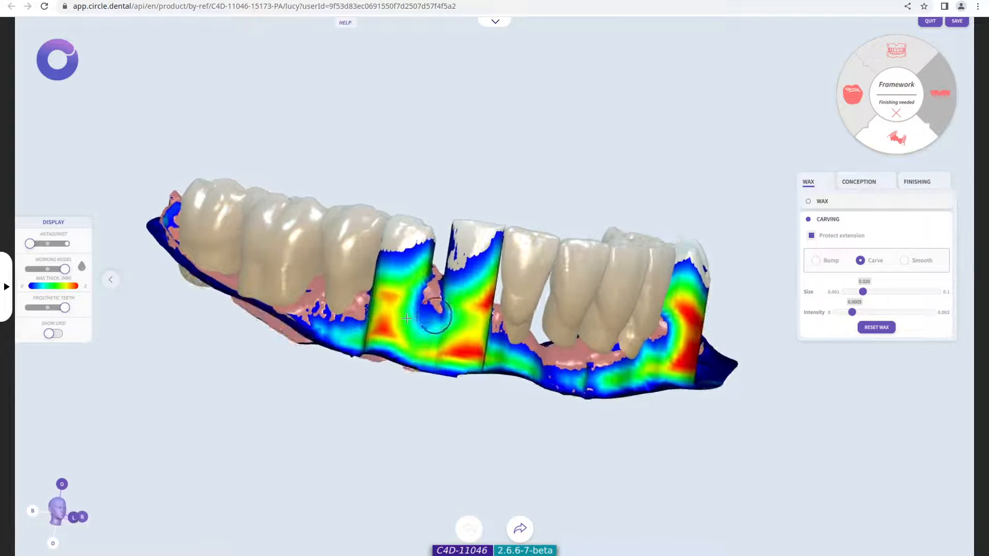
{"action": "right_click_drag", "start_coordinate": [479, 313], "coordinate": [484, 336]}
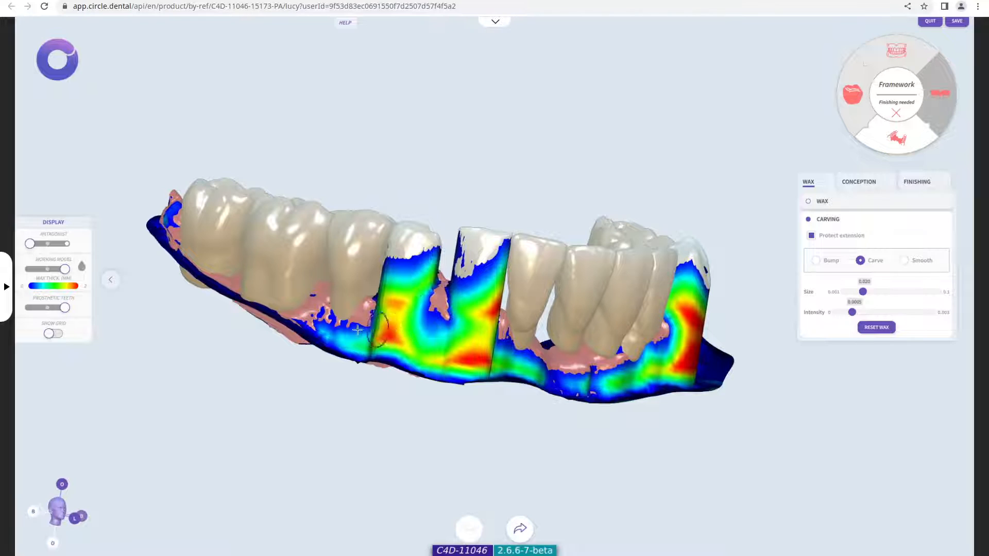
{"action": "right_click_drag", "start_coordinate": [429, 350], "coordinate": [496, 353]}
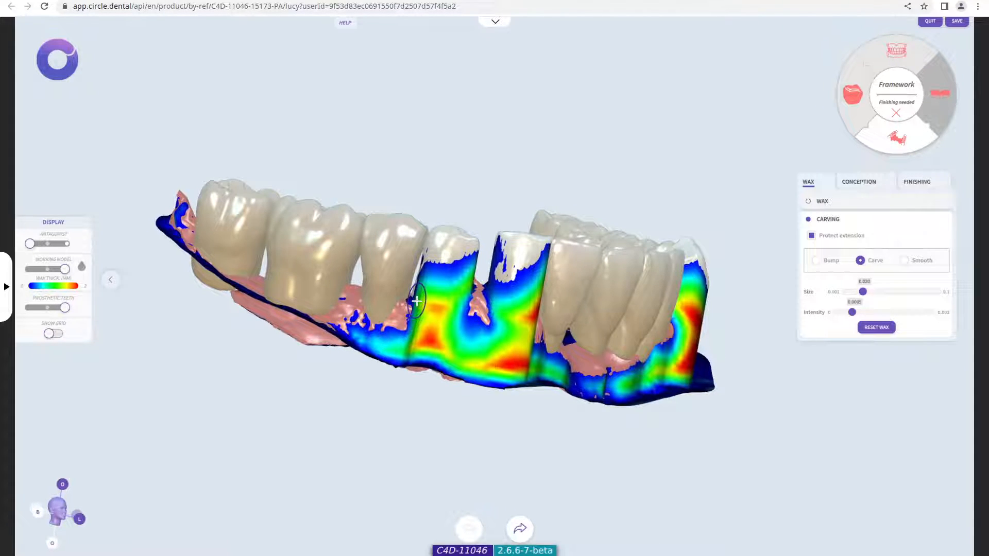
Carve grooves into the wax below the crowns of the three abutment teeth, with size 0.020 and intensity 0.0005
{"action": "mouse_move", "coordinate": [418, 300]}
{"action": "left_mouse_down"}
{"action": "mouse_move", "coordinate": [448, 302]}
{"action": "mouse_move", "coordinate": [418, 302]}
{"action": "mouse_move", "coordinate": [436, 302]}
{"action": "mouse_move", "coordinate": [451, 338]}
{"action": "left_mouse_up"}
{"action": "right_click_drag", "start_coordinate": [478, 332], "coordinate": [380, 286]}
{"action": "mouse_move", "coordinate": [416, 275]}
{"action": "left_mouse_down"}
{"action": "mouse_move", "coordinate": [463, 282]}
{"action": "mouse_move", "coordinate": [433, 281]}
{"action": "left_mouse_up"}
{"action": "right_click_drag", "start_coordinate": [669, 345], "coordinate": [556, 298]}
{"action": "mouse_move", "coordinate": [556, 297]}
{"action": "left_mouse_down"}
{"action": "mouse_move", "coordinate": [524, 294]}
{"action": "mouse_move", "coordinate": [552, 299]}
{"action": "left_mouse_up"}
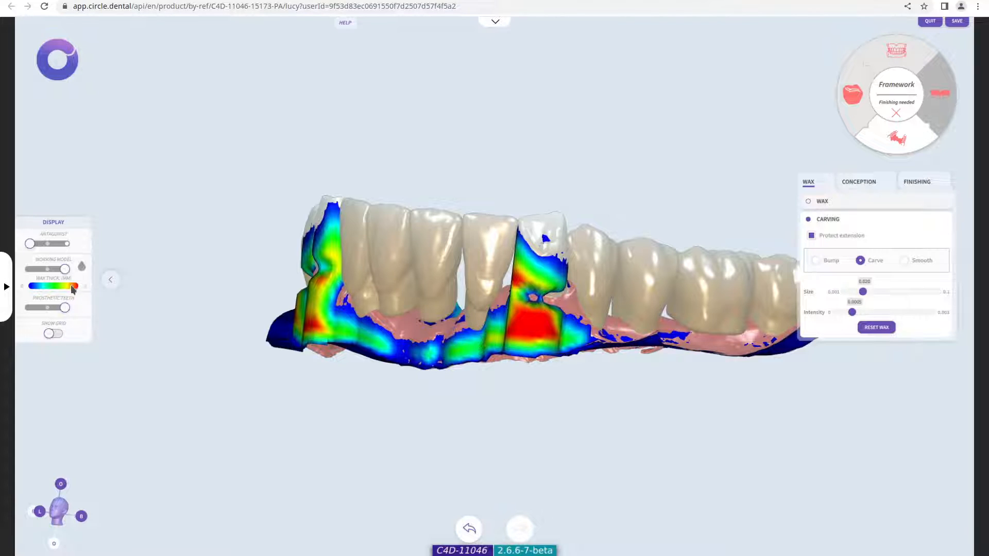
Display the wax thickness variation and distance-to-antagonist colormaps in turn and examine the arch
{"action": "left_click", "coordinate": [81, 267]}
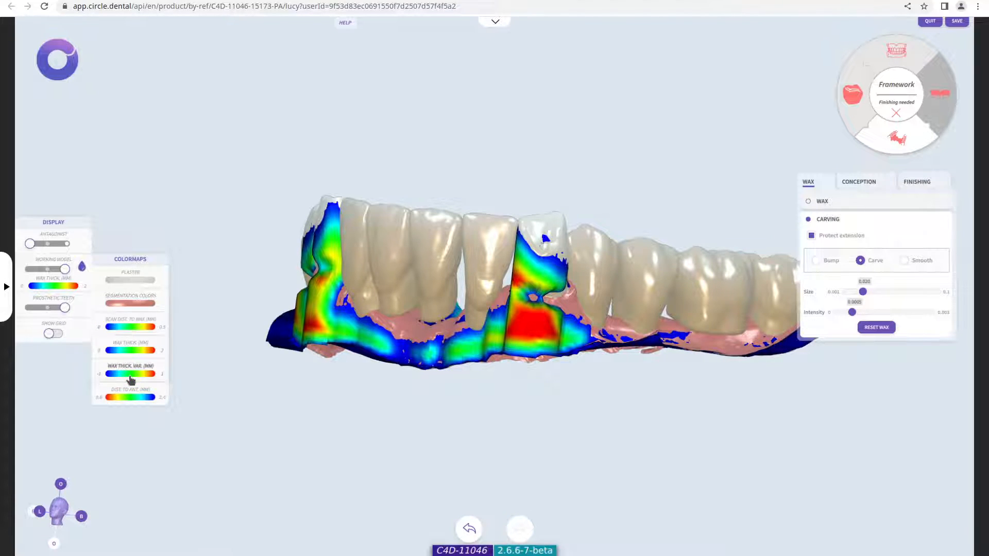
{"action": "left_click", "coordinate": [132, 374]}
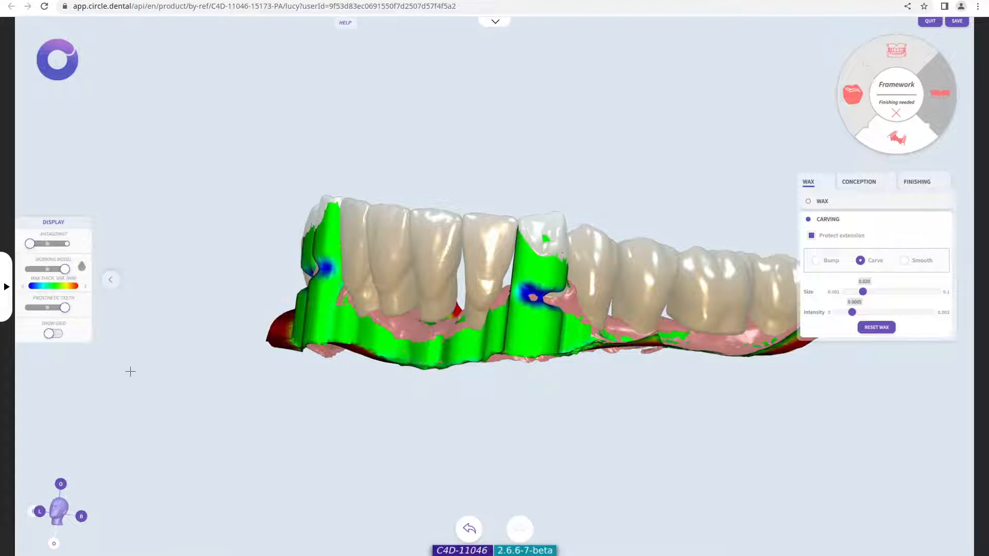
{"action": "left_click", "coordinate": [80, 270]}
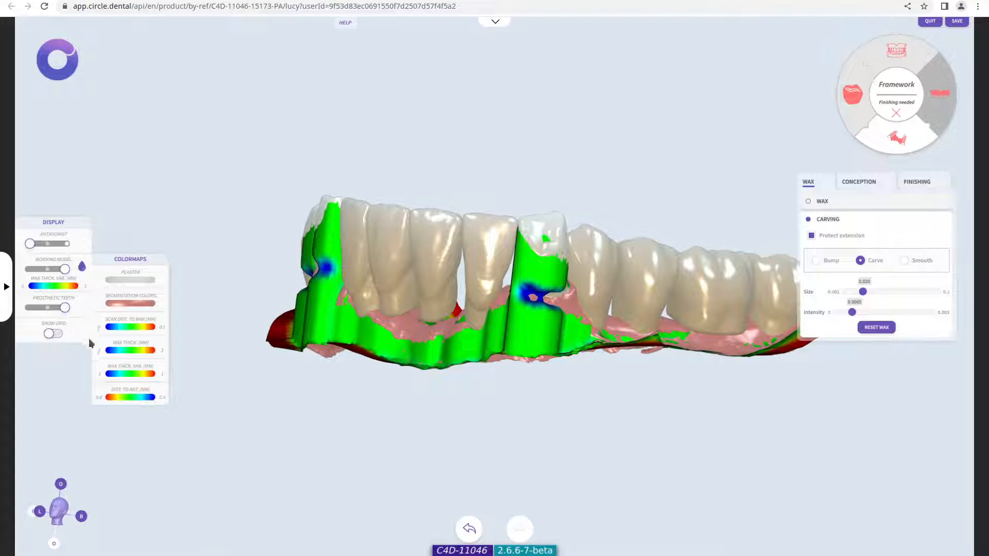
{"action": "left_click", "coordinate": [116, 396]}
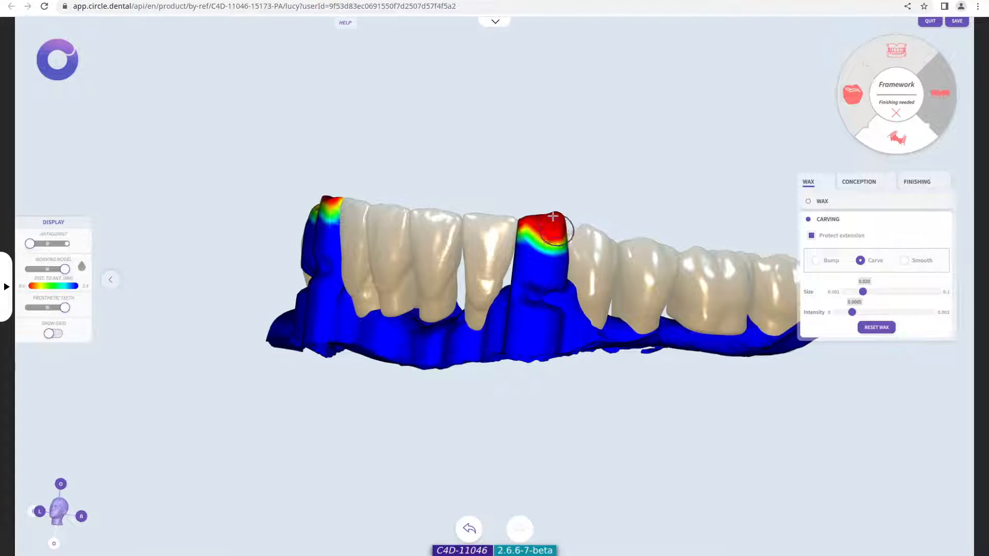
{"action": "left_click_drag", "start_coordinate": [193, 309], "coordinate": [257, 328]}
Switch back to the scan-distance-to-wax colormap and examine the carved abutments up close
{"action": "left_click", "coordinate": [81, 268]}
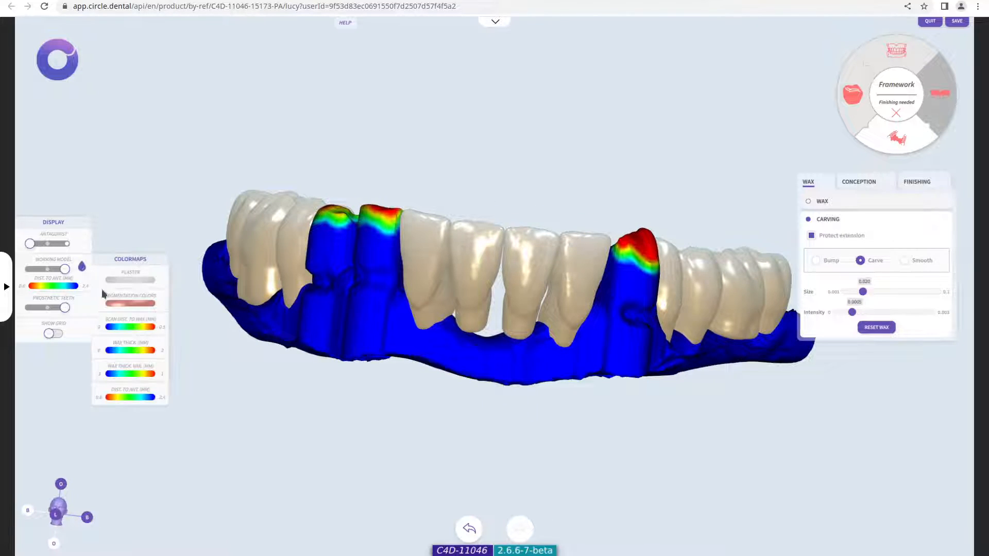
{"action": "left_click", "coordinate": [120, 327]}
{"action": "right_click_drag", "start_coordinate": [377, 291], "coordinate": [330, 330]}
{"action": "scroll", "coordinate": [474, 324], "scroll_direction": "up", "scroll_amount": 3}
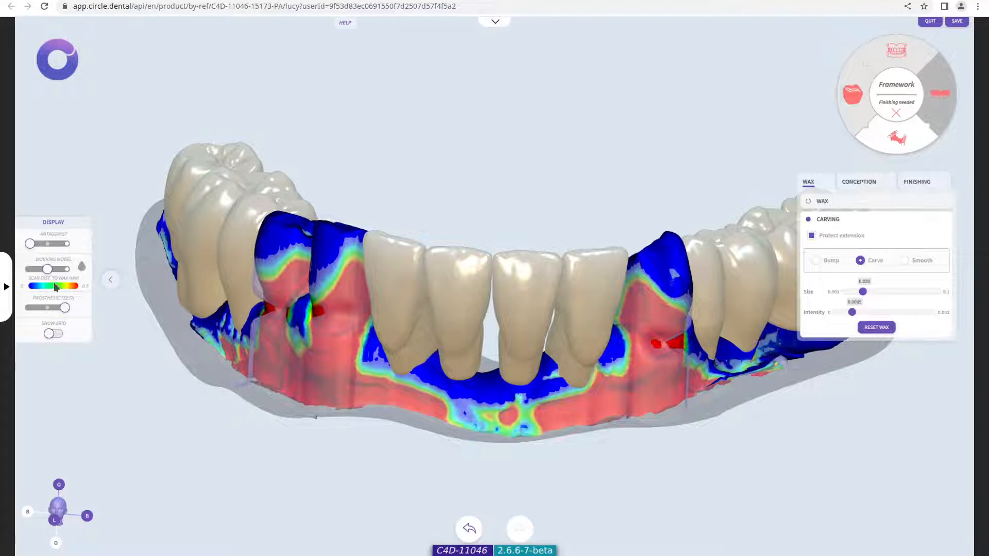
Restore the segmentation colours with the working model fully opaque, and hide the prosthetic teeth
{"action": "left_click", "coordinate": [81, 270]}
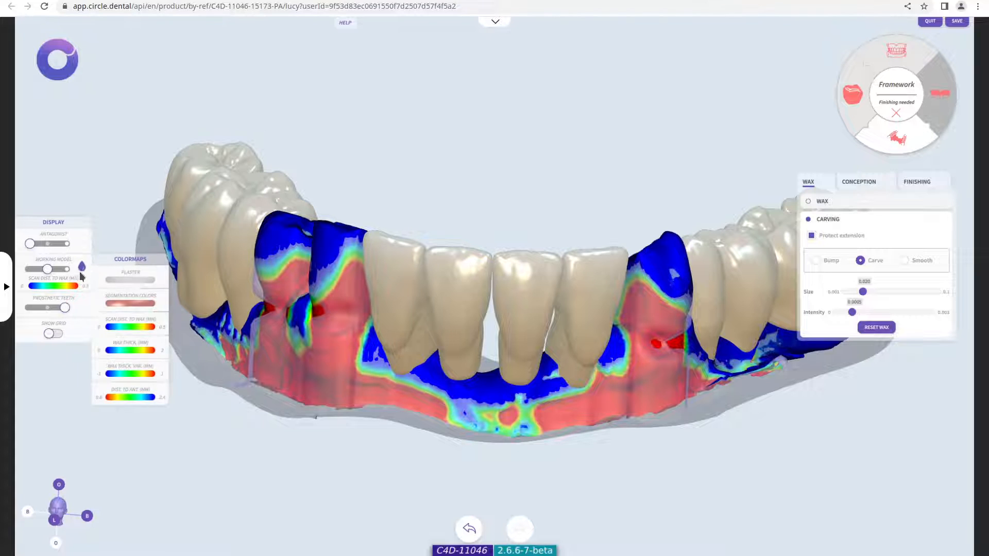
{"action": "left_click", "coordinate": [124, 307]}
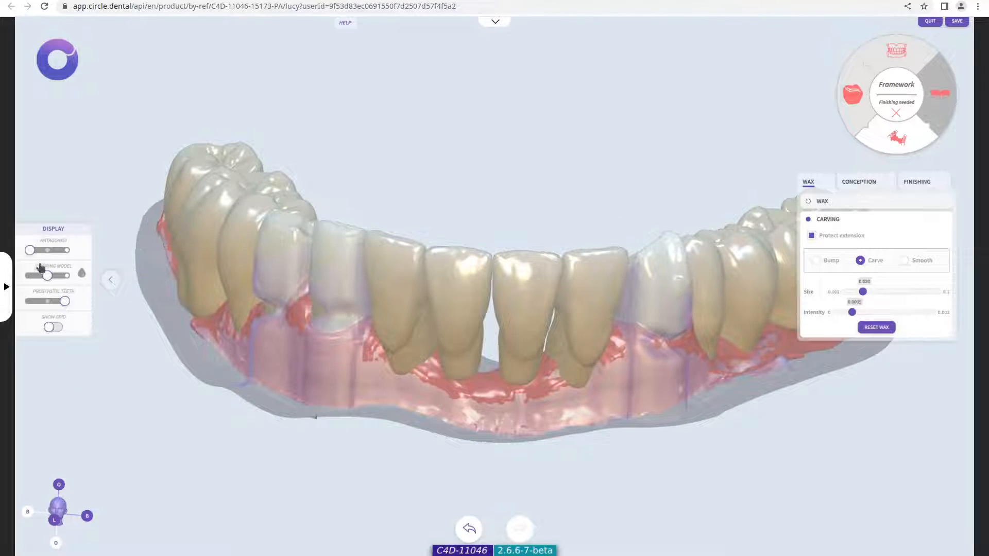
{"action": "left_click", "coordinate": [67, 275]}
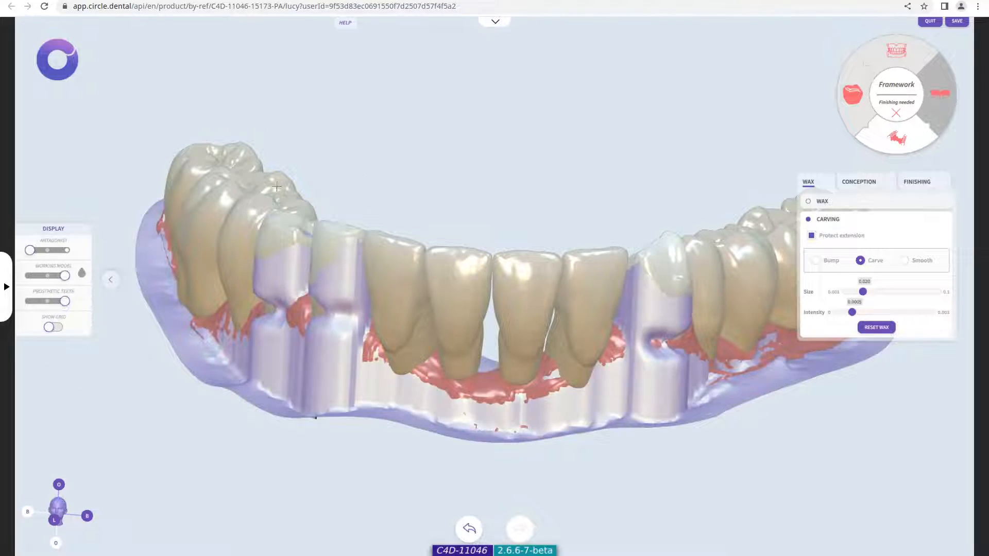
{"action": "mouse_move", "coordinate": [296, 229]}
{"action": "right_mouse_down"}
{"action": "mouse_move", "coordinate": [311, 322]}
{"action": "mouse_move", "coordinate": [237, 356]}
{"action": "mouse_move", "coordinate": [370, 403]}
{"action": "right_mouse_up"}
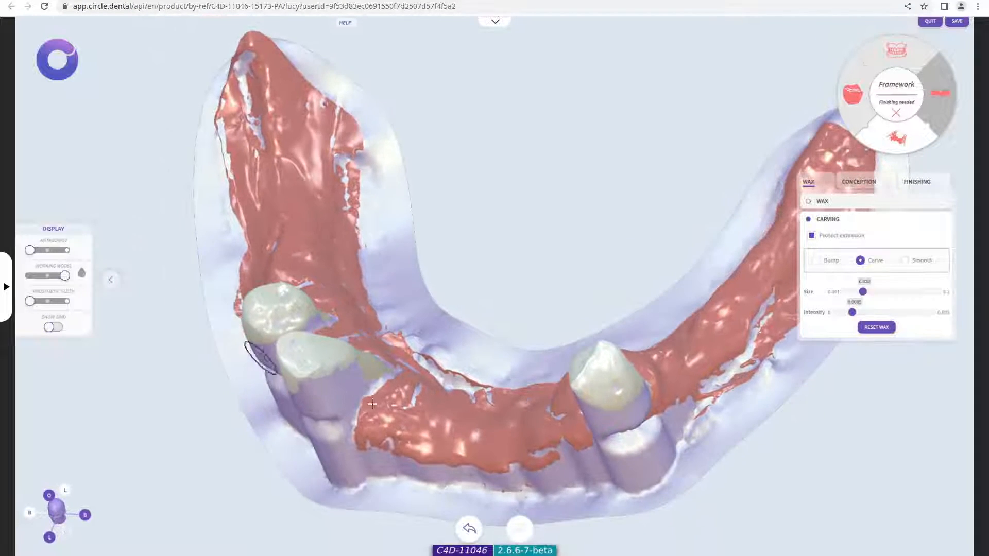
Try to bump and smooth wax beside the front tooth of the paired abutments, undoing the result
{"action": "left_click", "coordinate": [816, 260]}
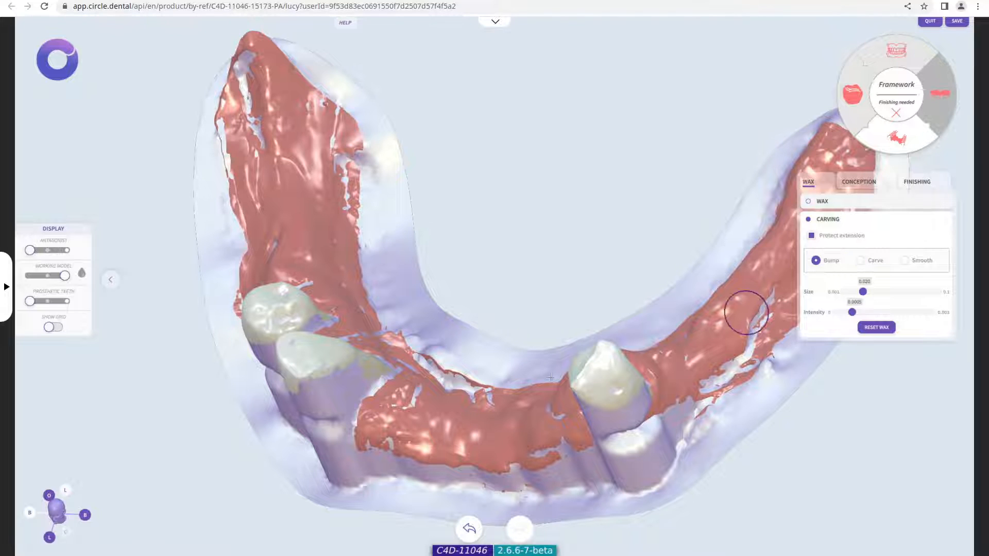
{"action": "right_click_drag", "start_coordinate": [409, 401], "coordinate": [366, 401]}
{"action": "mouse_move", "coordinate": [378, 400]}
{"action": "left_mouse_down"}
{"action": "mouse_move", "coordinate": [397, 391]}
{"action": "mouse_move", "coordinate": [353, 397]}
{"action": "mouse_move", "coordinate": [397, 370]}
{"action": "left_mouse_up"}
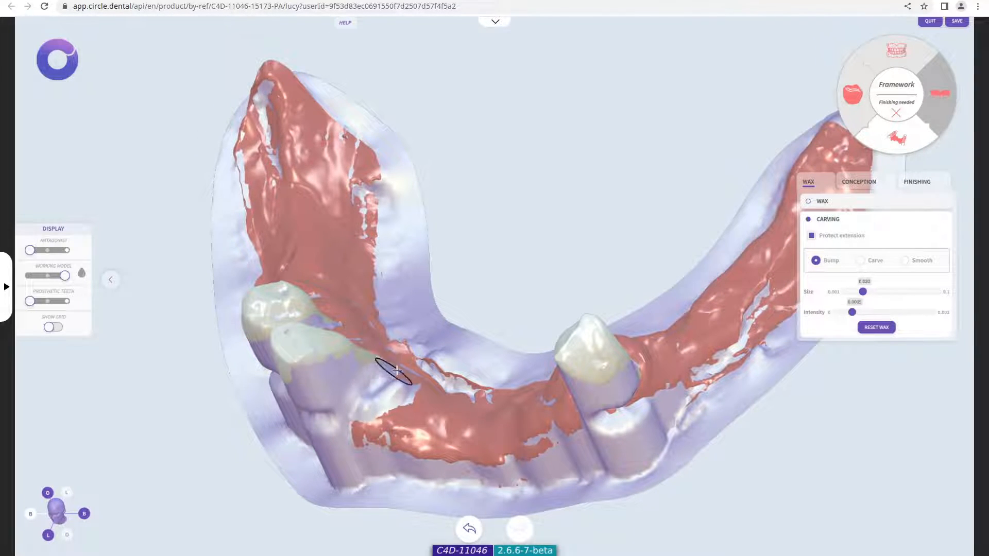
{"action": "right_click_drag", "start_coordinate": [386, 397], "coordinate": [483, 331]}
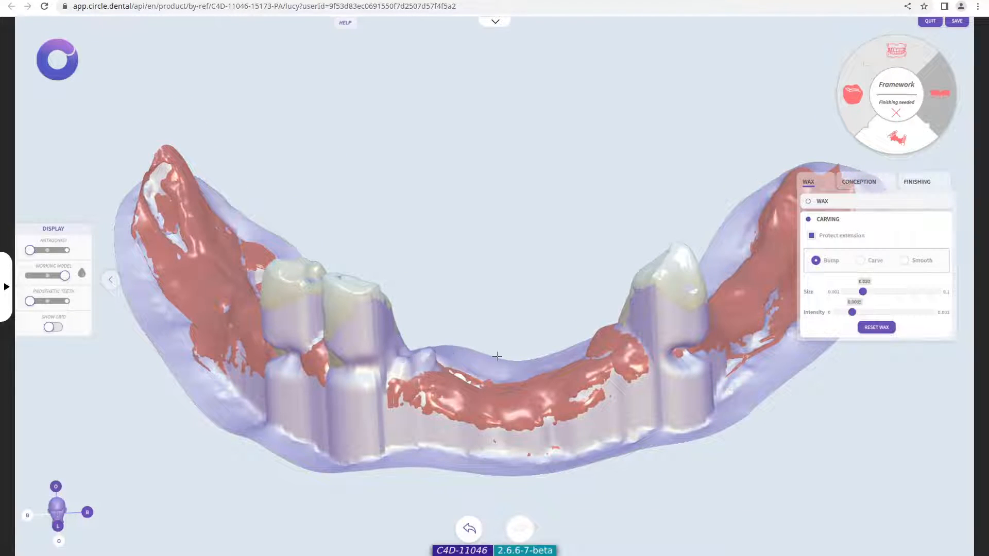
{"action": "left_click_drag", "start_coordinate": [432, 352], "coordinate": [402, 370]}
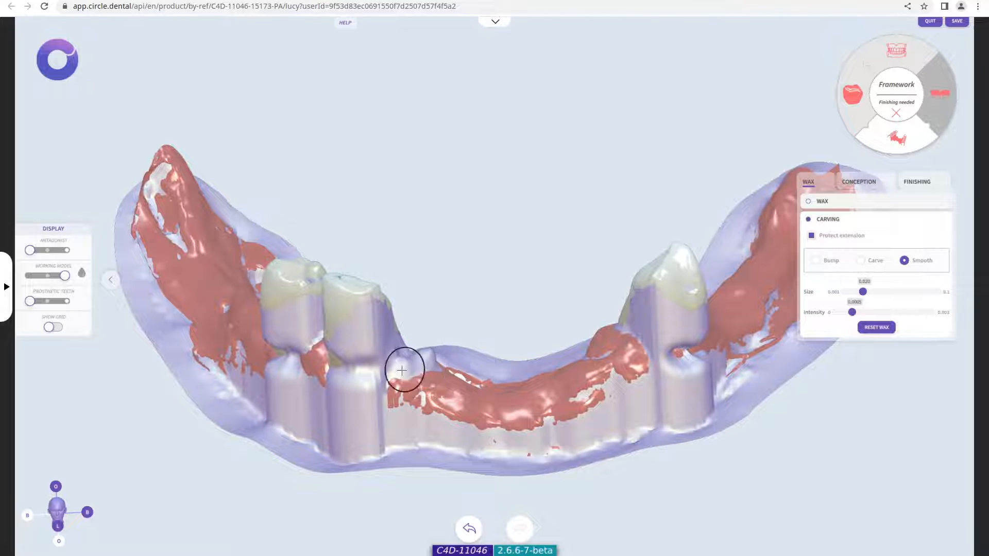
{"action": "left_click", "coordinate": [470, 529]}
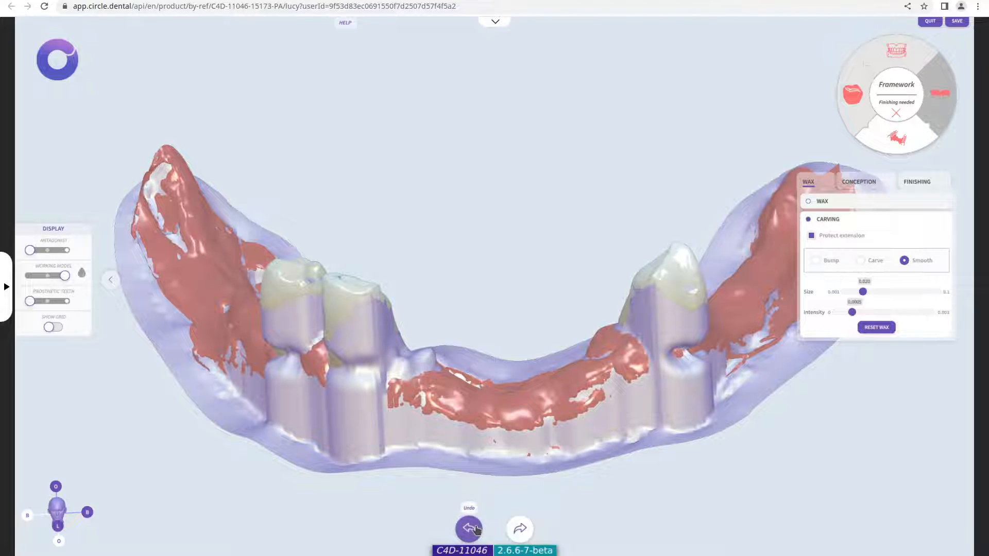
{"action": "mouse_move", "coordinate": [465, 396]}
{"action": "right_mouse_down"}
{"action": "mouse_move", "coordinate": [452, 410]}
{"action": "mouse_move", "coordinate": [460, 416]}
{"action": "right_mouse_up"}
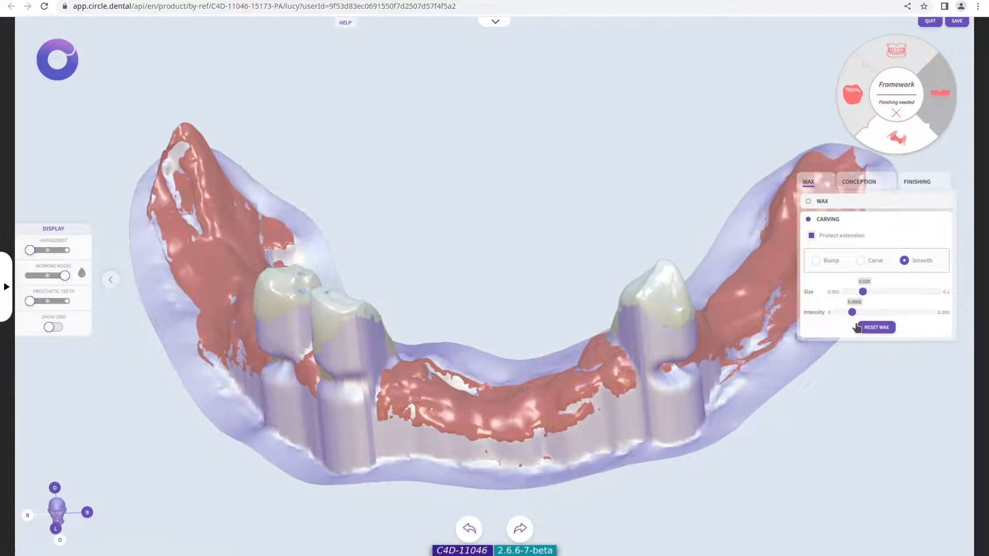
Set the bump intensity to 0.0003 and build up wax beside the front tooth of the paired abutments
{"action": "left_click_drag", "start_coordinate": [851, 317], "coordinate": [845, 318]}
{"action": "right_click_drag", "start_coordinate": [449, 330], "coordinate": [381, 384]}
{"action": "mouse_move", "coordinate": [376, 397]}
{"action": "left_mouse_down"}
{"action": "mouse_move", "coordinate": [377, 388]}
{"action": "mouse_move", "coordinate": [360, 405]}
{"action": "mouse_move", "coordinate": [392, 375]}
{"action": "left_mouse_up"}
{"action": "right_click_drag", "start_coordinate": [391, 375], "coordinate": [376, 397]}
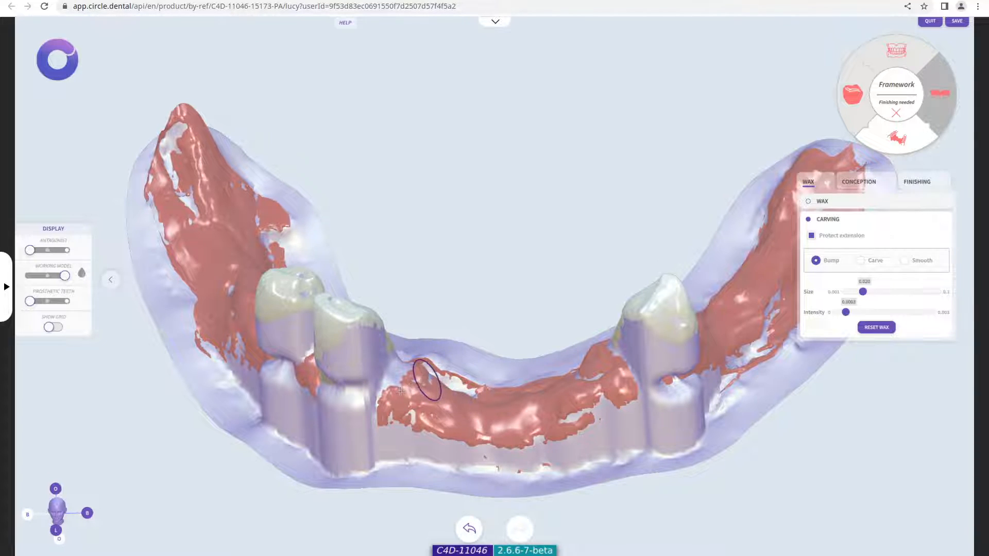
{"action": "right_click_drag", "start_coordinate": [402, 389], "coordinate": [376, 403]}
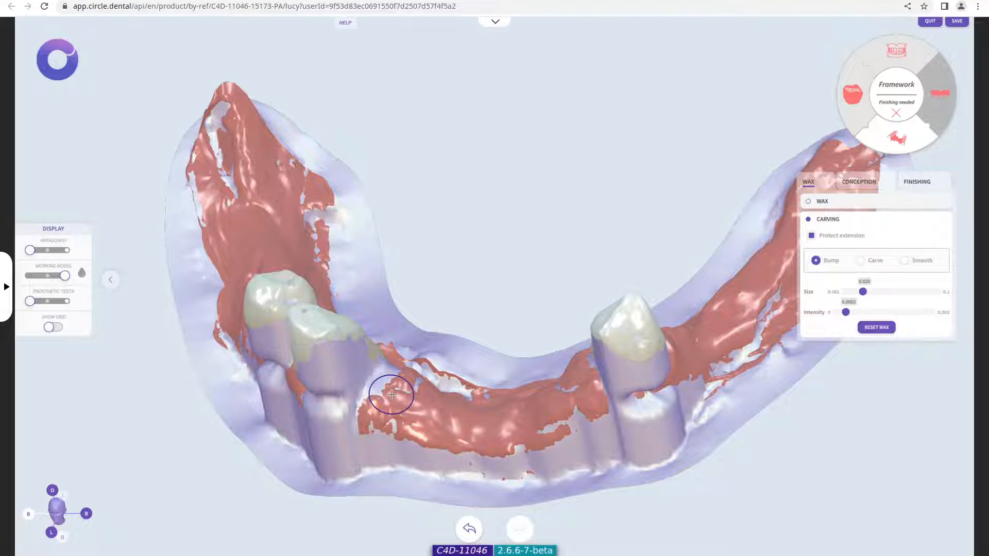
{"action": "mouse_move", "coordinate": [393, 363]}
{"action": "right_mouse_down"}
{"action": "mouse_move", "coordinate": [342, 413]}
{"action": "mouse_move", "coordinate": [375, 378]}
{"action": "mouse_move", "coordinate": [351, 400]}
{"action": "mouse_move", "coordinate": [363, 393]}
{"action": "right_mouse_up"}
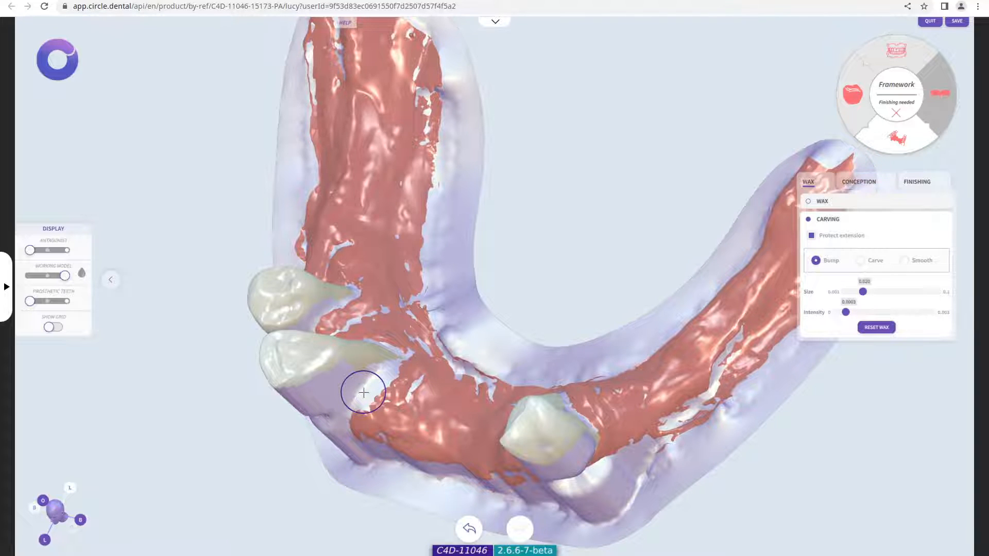
Add wax beside the single abutment tooth and around the rear tooth of the paired abutments
{"action": "mouse_move", "coordinate": [364, 388]}
{"action": "right_mouse_down"}
{"action": "mouse_move", "coordinate": [591, 337]}
{"action": "mouse_move", "coordinate": [646, 401]}
{"action": "right_mouse_up"}
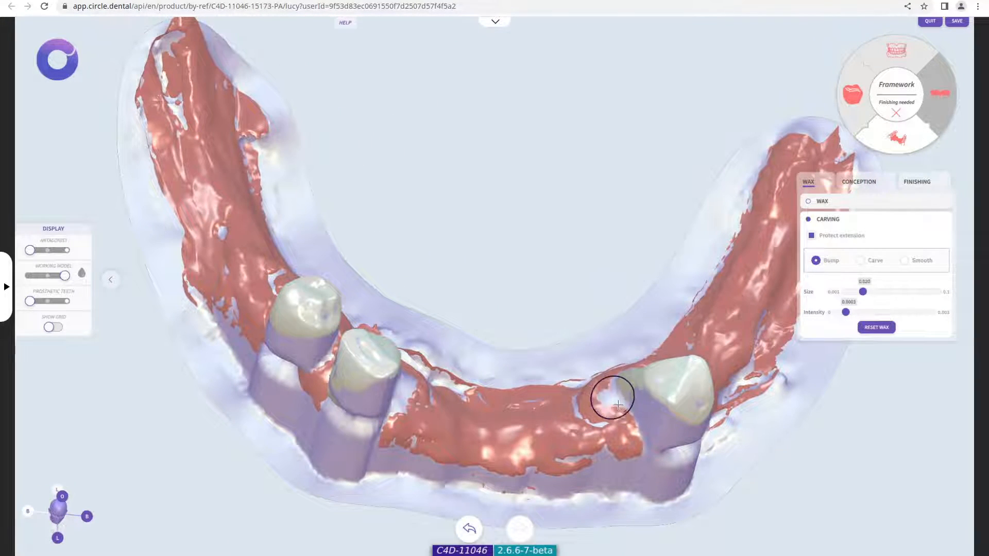
{"action": "right_click_drag", "start_coordinate": [445, 378], "coordinate": [361, 356]}
{"action": "mouse_move", "coordinate": [315, 353]}
{"action": "left_mouse_down"}
{"action": "mouse_move", "coordinate": [288, 354]}
{"action": "mouse_move", "coordinate": [323, 345]}
{"action": "left_mouse_up"}
Try bumping a strip of wax along the toothless ridge behind the paired abutments, and undo it
{"action": "right_click_drag", "start_coordinate": [477, 383], "coordinate": [279, 271]}
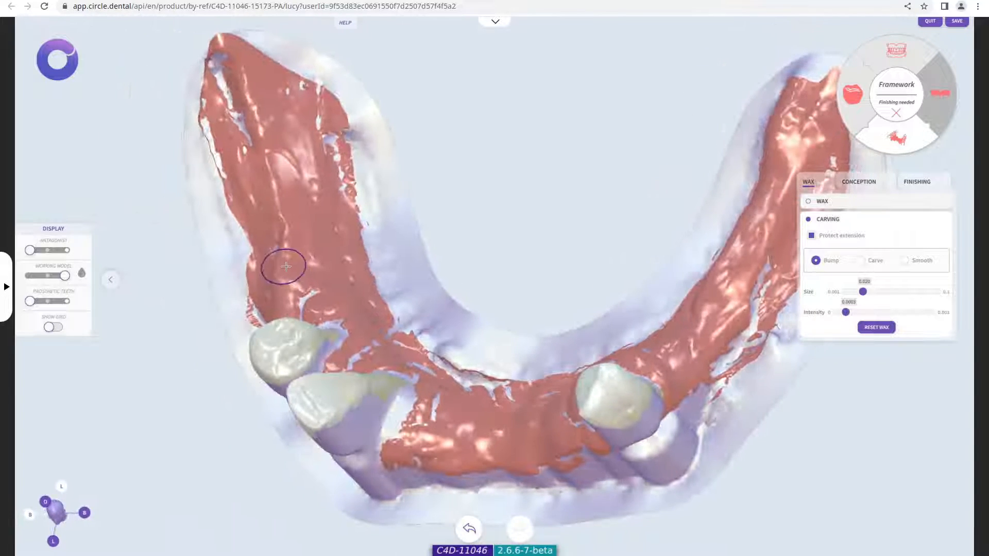
{"action": "left_click_drag", "start_coordinate": [274, 161], "coordinate": [294, 230]}
{"action": "right_click_drag", "start_coordinate": [315, 231], "coordinate": [422, 260]}
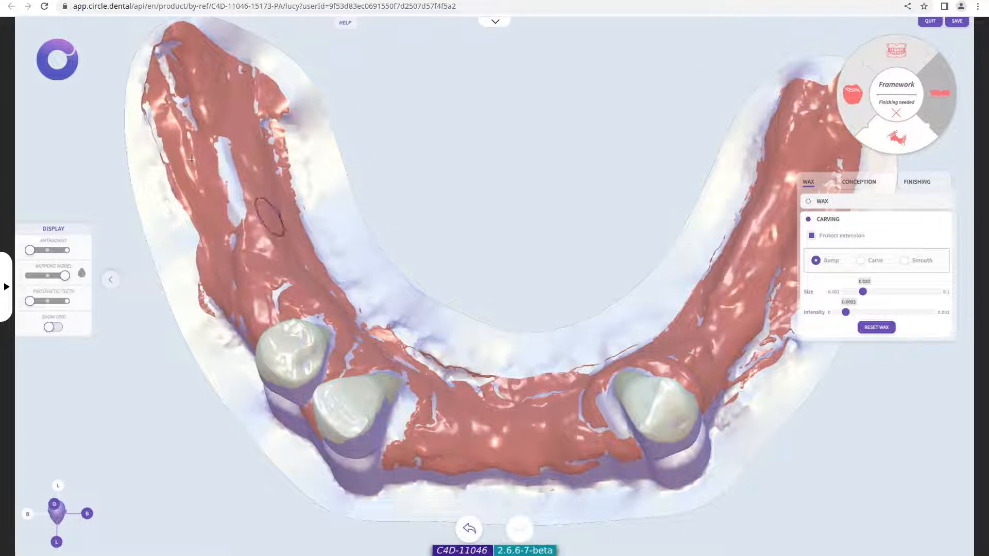
{"action": "left_click", "coordinate": [468, 528]}
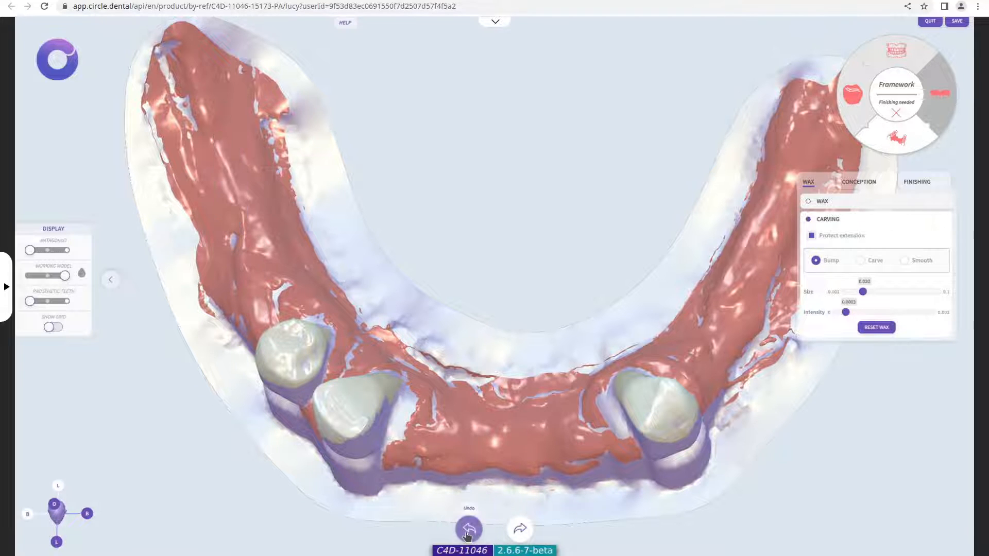
Switch through the carve brush and back to bump, enlarging the wax brush size to 0.028
{"action": "mouse_move", "coordinate": [489, 346]}
{"action": "right_mouse_down"}
{"action": "mouse_move", "coordinate": [531, 194]}
{"action": "mouse_move", "coordinate": [604, 217]}
{"action": "right_mouse_up"}
{"action": "right_click_drag", "start_coordinate": [612, 323], "coordinate": [653, 382]}
{"action": "key", "text": "c"}
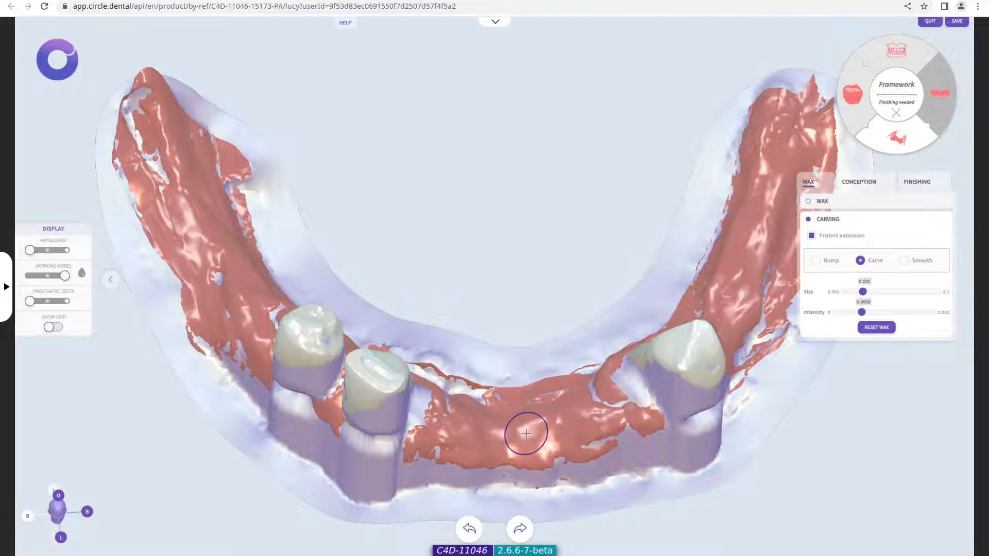
{"action": "scroll", "coordinate": [526, 431], "scroll_direction": "up", "scroll_amount": 5}
{"action": "scroll", "coordinate": [525, 431], "scroll_direction": "down", "scroll_amount": 4}
{"action": "scroll", "coordinate": [521, 425], "scroll_direction": "up", "scroll_amount": 2}
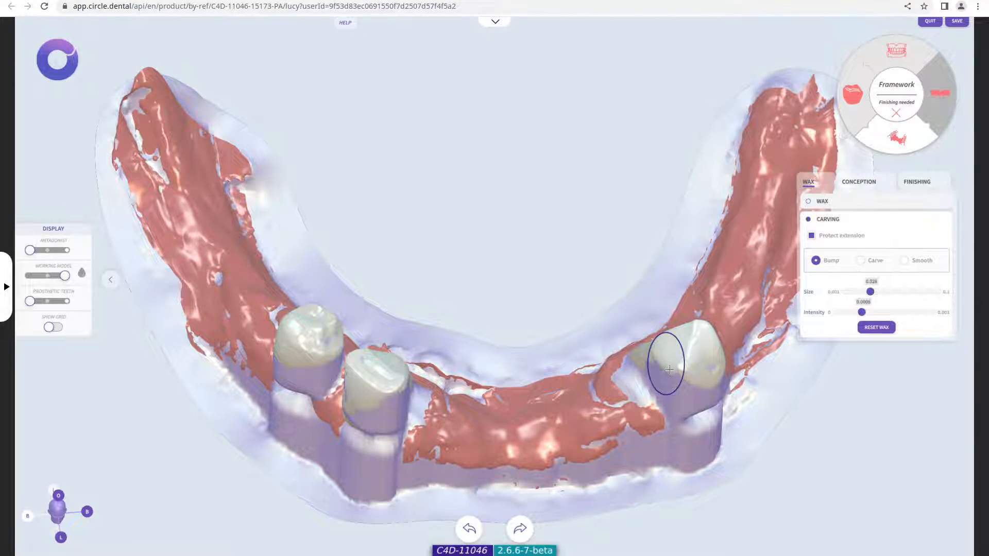
Examine the wax around the abutment teeth and along both toothless ridges from several angles
{"action": "right_click_drag", "start_coordinate": [521, 343], "coordinate": [510, 387]}
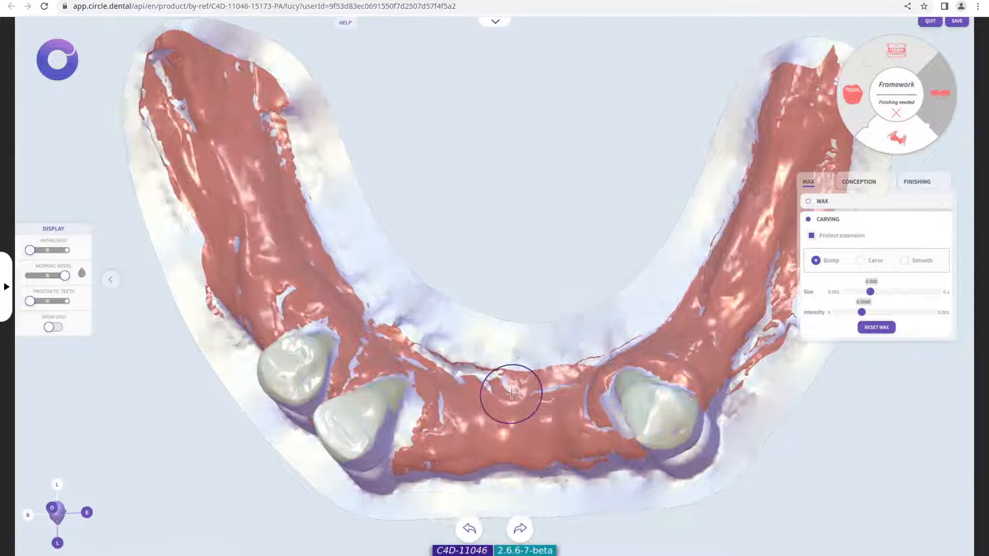
{"action": "right_click_drag", "start_coordinate": [577, 355], "coordinate": [583, 195]}
{"action": "right_click_drag", "start_coordinate": [571, 277], "coordinate": [590, 406]}
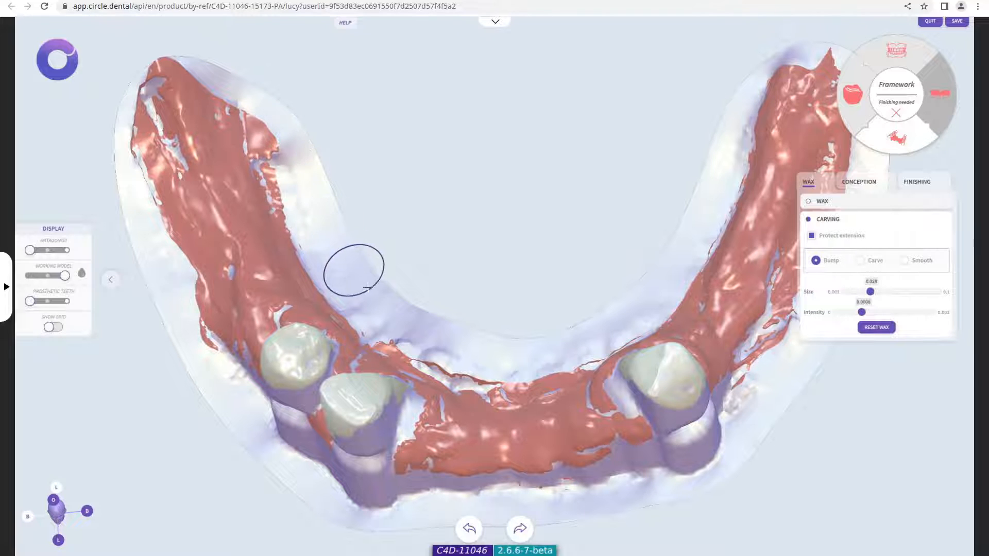
{"action": "mouse_move", "coordinate": [502, 360]}
{"action": "right_mouse_down"}
{"action": "mouse_move", "coordinate": [543, 347]}
{"action": "mouse_move", "coordinate": [552, 282]}
{"action": "right_mouse_up"}
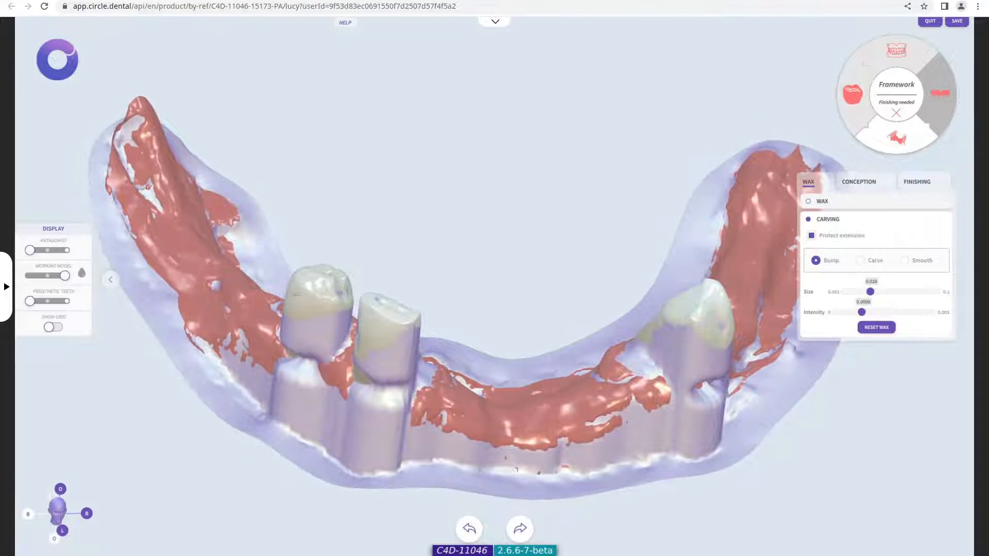
{"action": "mouse_move", "coordinate": [188, 298]}
{"action": "right_mouse_down"}
{"action": "mouse_move", "coordinate": [168, 311]}
{"action": "mouse_move", "coordinate": [223, 309]}
{"action": "right_mouse_up"}
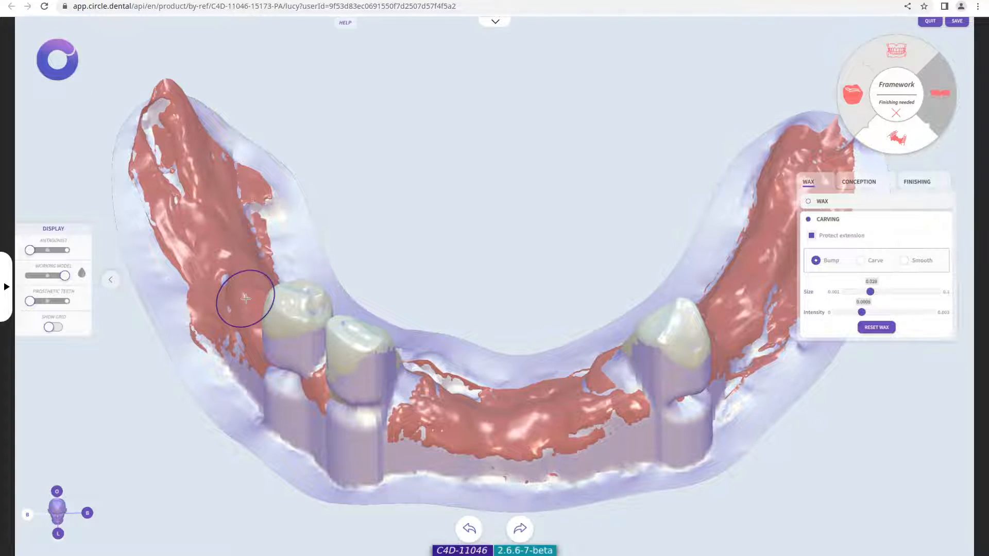
{"action": "right_click_drag", "start_coordinate": [377, 245], "coordinate": [294, 237]}
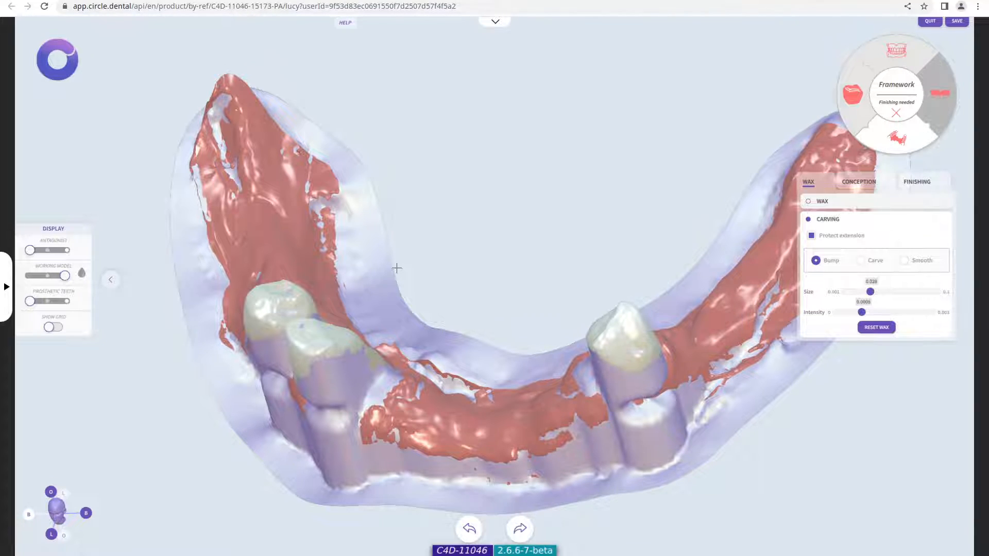
{"action": "mouse_move", "coordinate": [478, 319]}
{"action": "left_mouse_down"}
{"action": "mouse_move", "coordinate": [464, 266]}
{"action": "mouse_move", "coordinate": [507, 276]}
{"action": "mouse_move", "coordinate": [614, 271]}
{"action": "mouse_move", "coordinate": [513, 374]}
{"action": "left_mouse_up"}
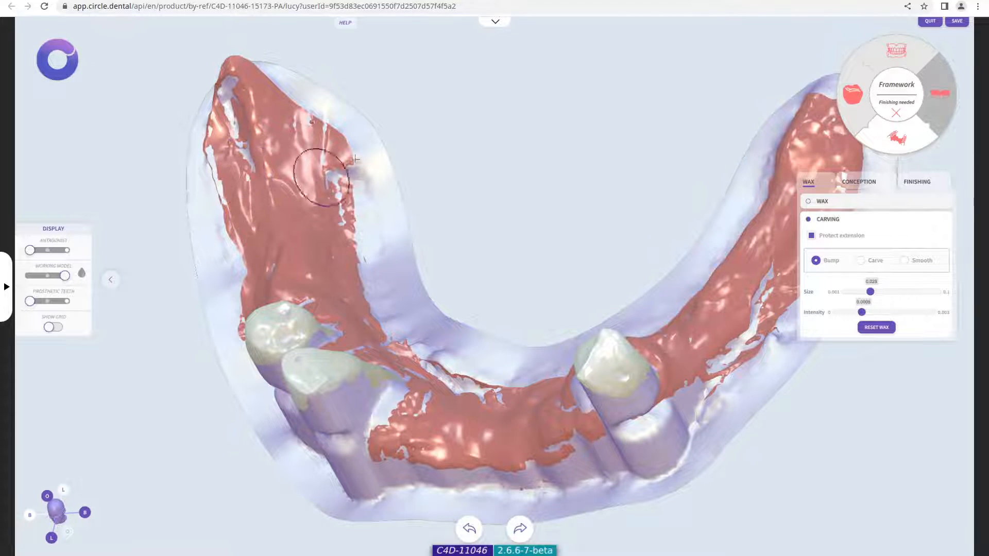
{"action": "left_click_drag", "start_coordinate": [545, 214], "coordinate": [611, 249]}
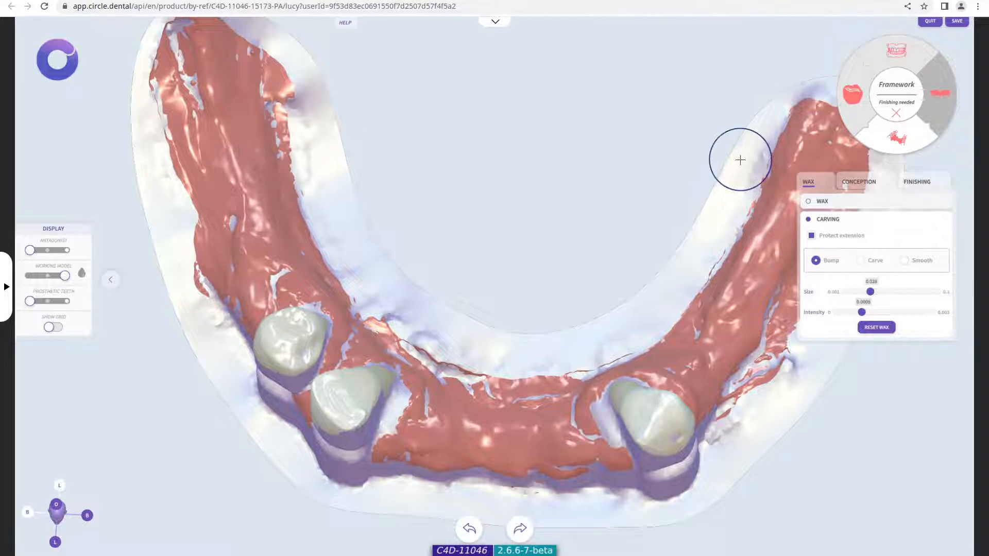
Bring up the framework's conception stage and select the resin finish line behind the paired abutment teeth
{"action": "left_click", "coordinate": [866, 185]}
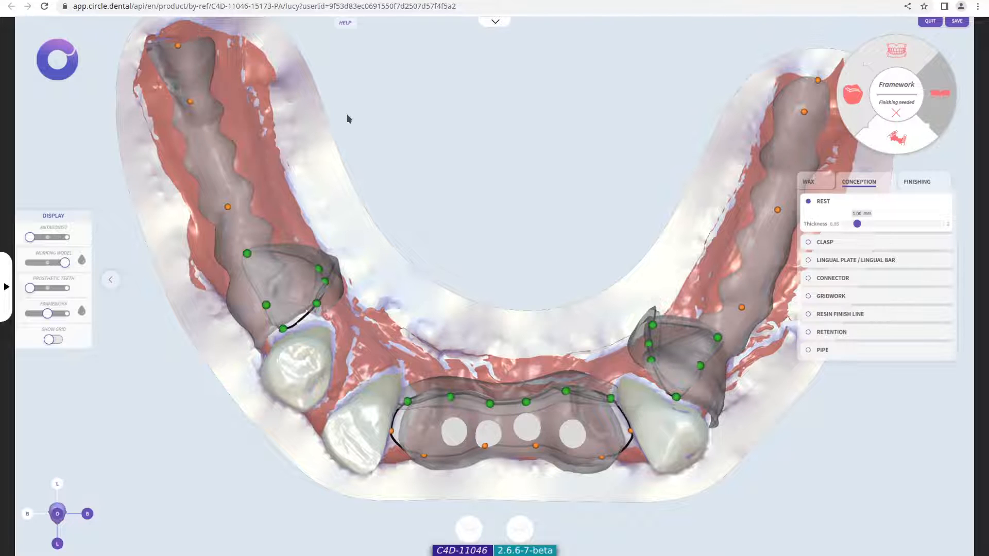
{"action": "left_click_drag", "start_coordinate": [464, 274], "coordinate": [408, 260]}
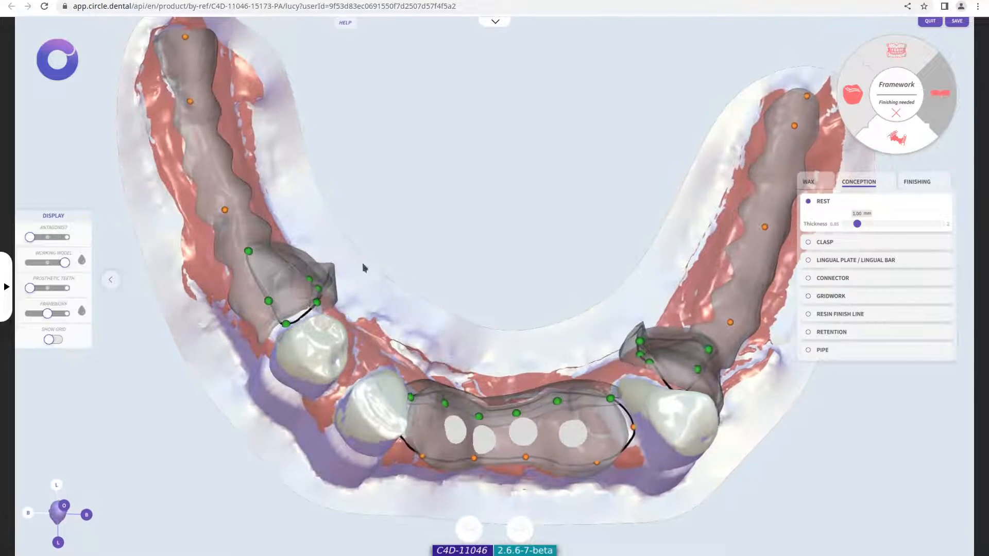
{"action": "left_click_drag", "start_coordinate": [382, 313], "coordinate": [269, 319]}
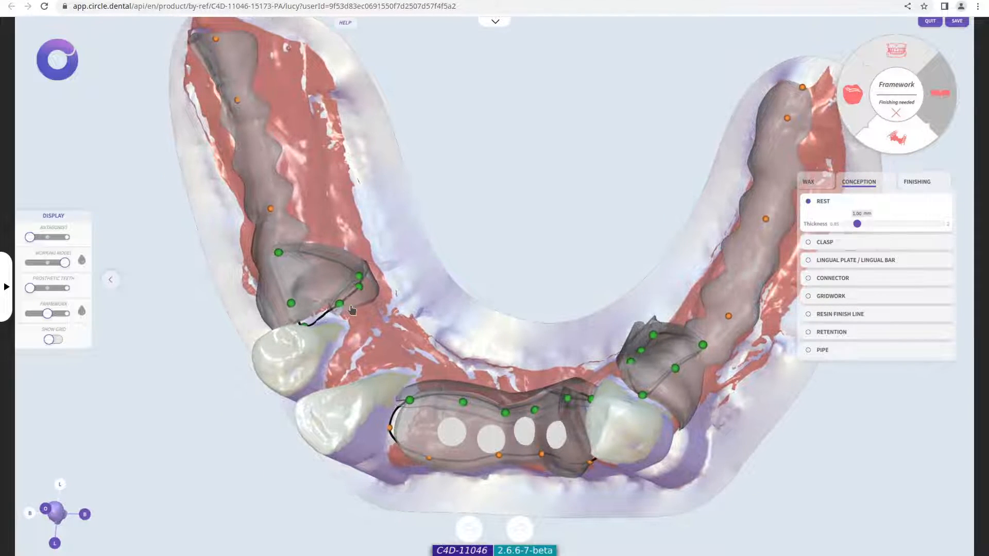
{"action": "left_click", "coordinate": [370, 301]}
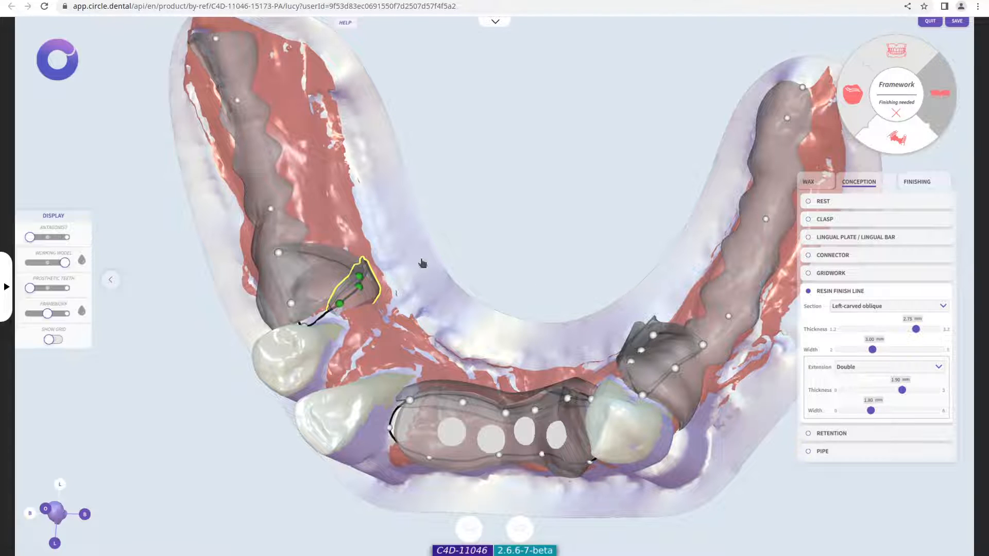
{"action": "right_click_drag", "start_coordinate": [439, 274], "coordinate": [440, 309]}
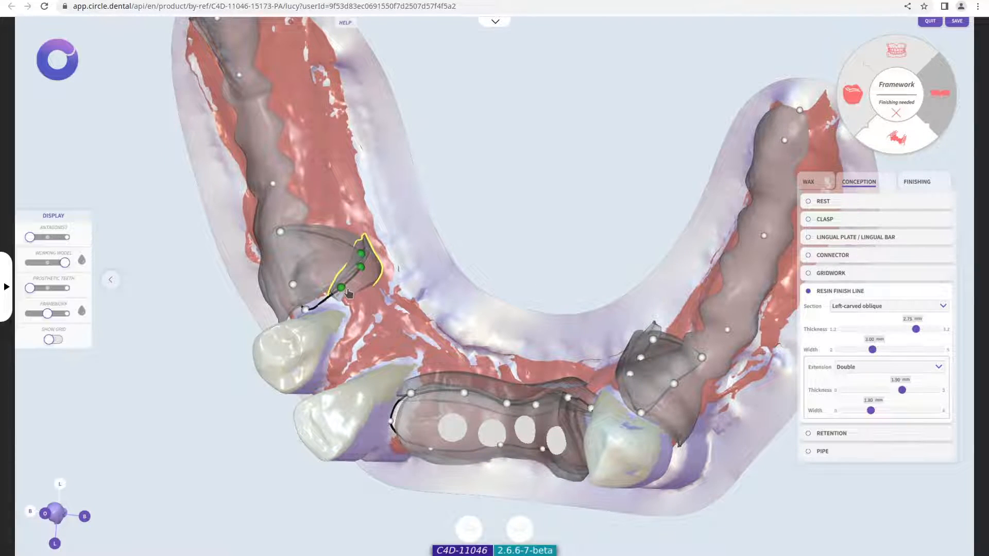
Try the Oblique left and Cylindrical sections on the selected resin finish line and set it back to Left-carved oblique
{"action": "right_click_drag", "start_coordinate": [370, 294], "coordinate": [394, 297]}
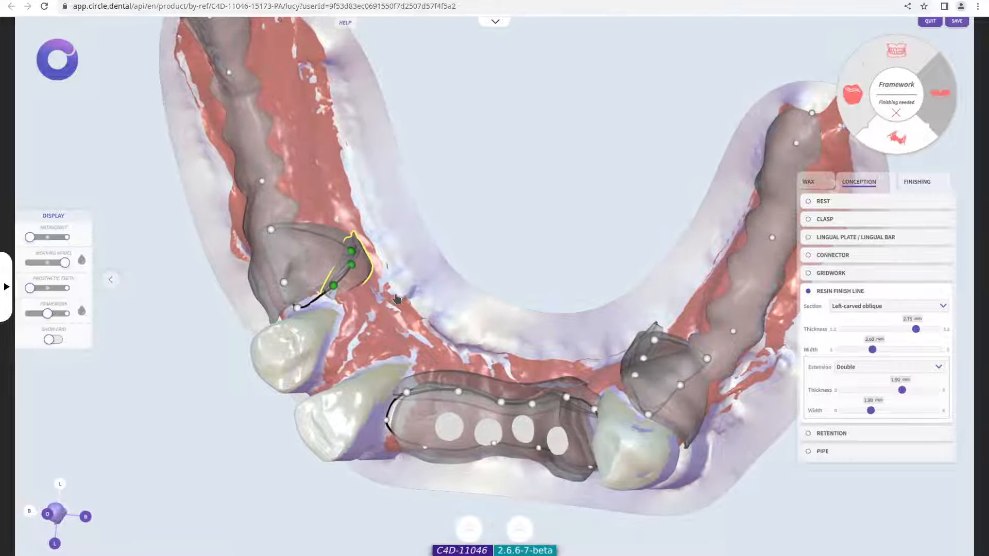
{"action": "left_click", "coordinate": [844, 307]}
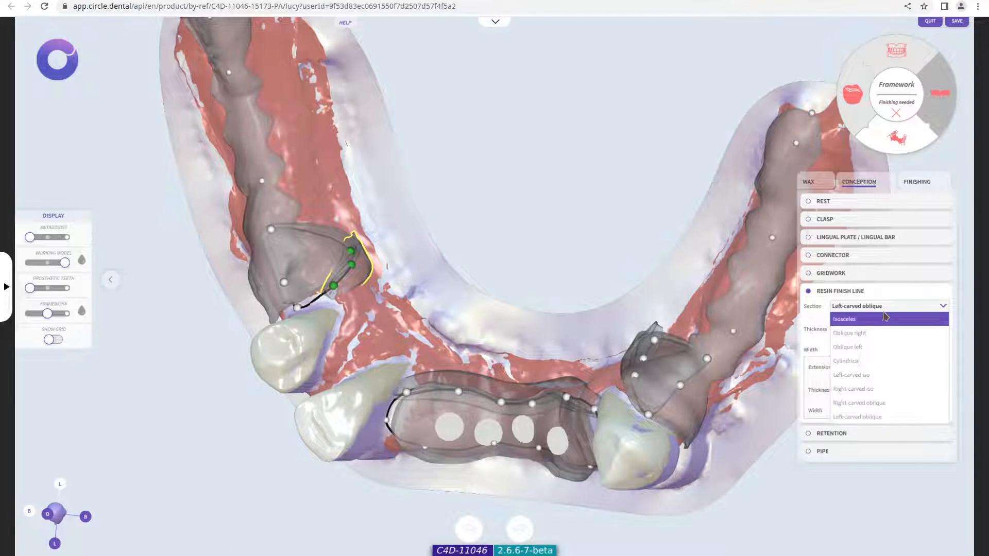
{"action": "left_click", "coordinate": [893, 350]}
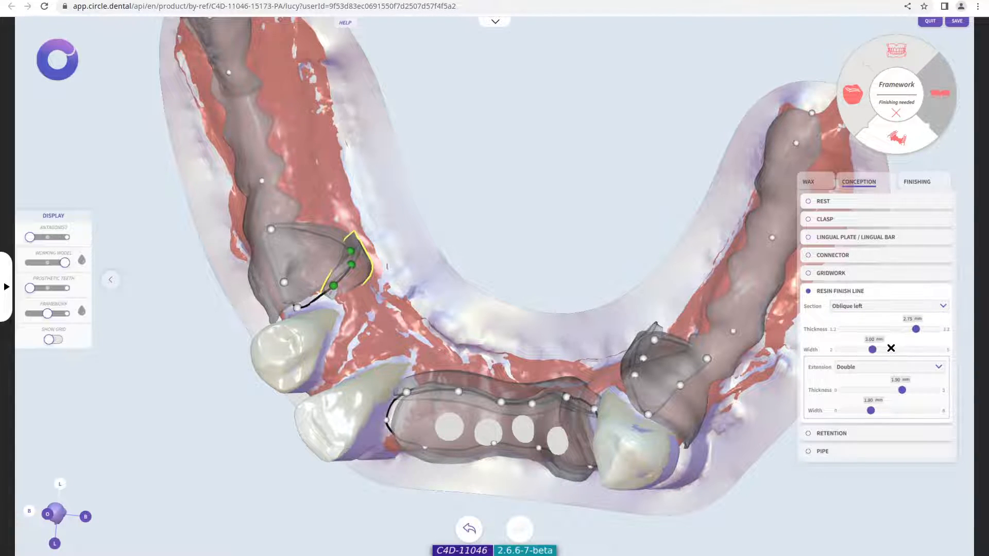
{"action": "left_click", "coordinate": [875, 310]}
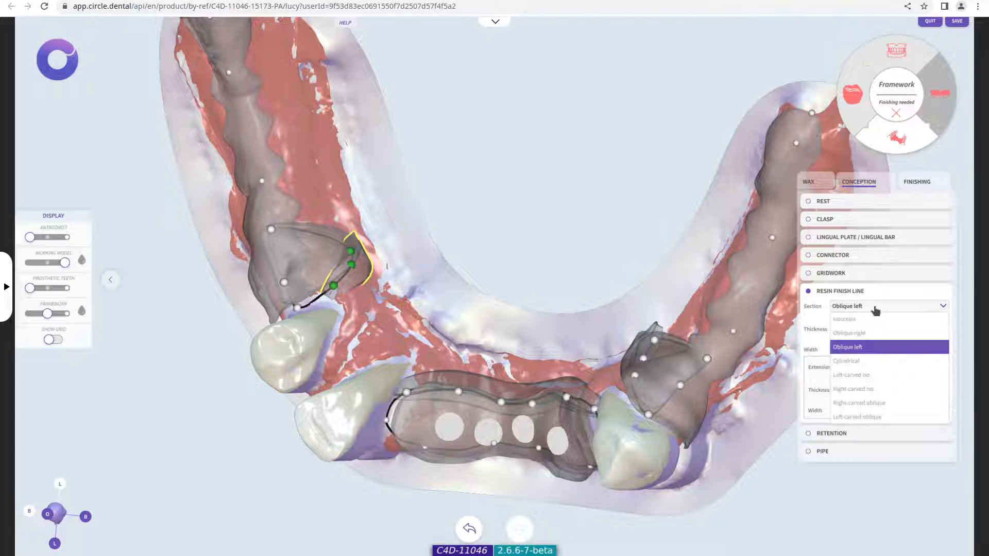
{"action": "left_click", "coordinate": [869, 361]}
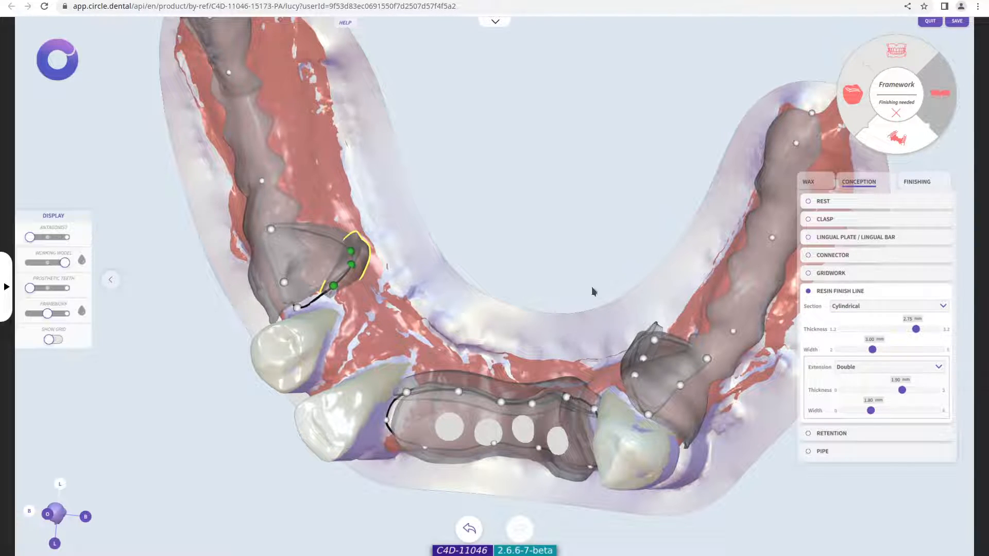
{"action": "left_click", "coordinate": [860, 311]}
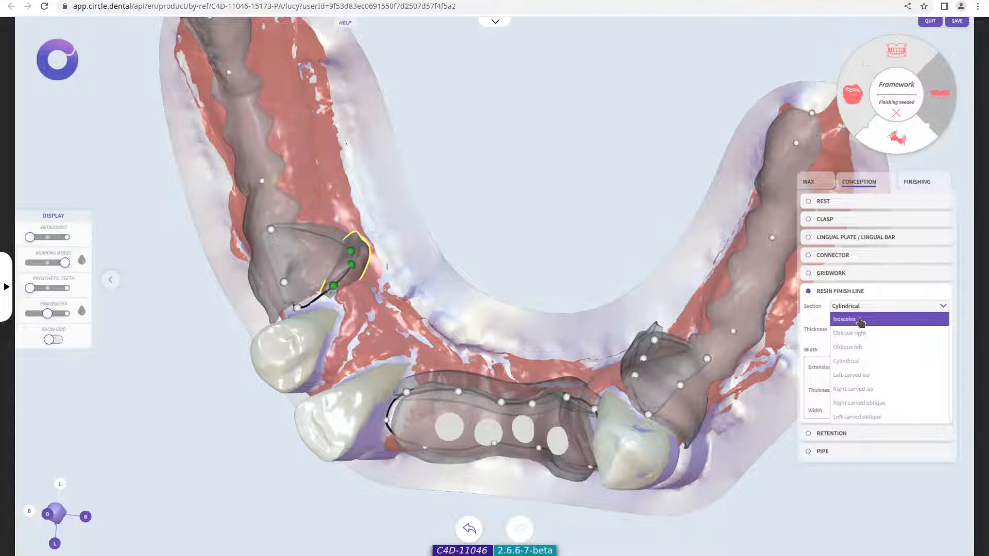
{"action": "left_click", "coordinate": [865, 422]}
Insert a control point midway along the wavy chain gridwork, shift it sideways, and delete it
{"action": "mouse_move", "coordinate": [462, 238]}
{"action": "left_mouse_down"}
{"action": "mouse_move", "coordinate": [499, 183]}
{"action": "mouse_move", "coordinate": [495, 216]}
{"action": "mouse_move", "coordinate": [456, 249]}
{"action": "left_mouse_up"}
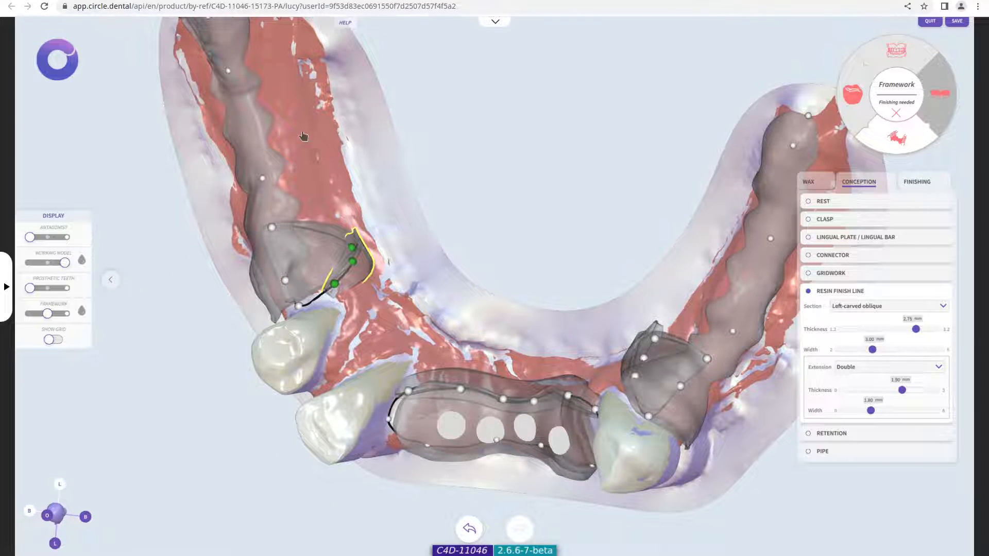
{"action": "left_click", "coordinate": [245, 130]}
{"action": "left_click_drag", "start_coordinate": [362, 212], "coordinate": [428, 174]}
{"action": "right_click_drag", "start_coordinate": [556, 231], "coordinate": [637, 330]}
{"action": "mouse_move", "coordinate": [387, 272]}
{"action": "left_mouse_down"}
{"action": "mouse_move", "coordinate": [393, 234]}
{"action": "mouse_move", "coordinate": [411, 254]}
{"action": "mouse_move", "coordinate": [401, 276]}
{"action": "left_mouse_up"}
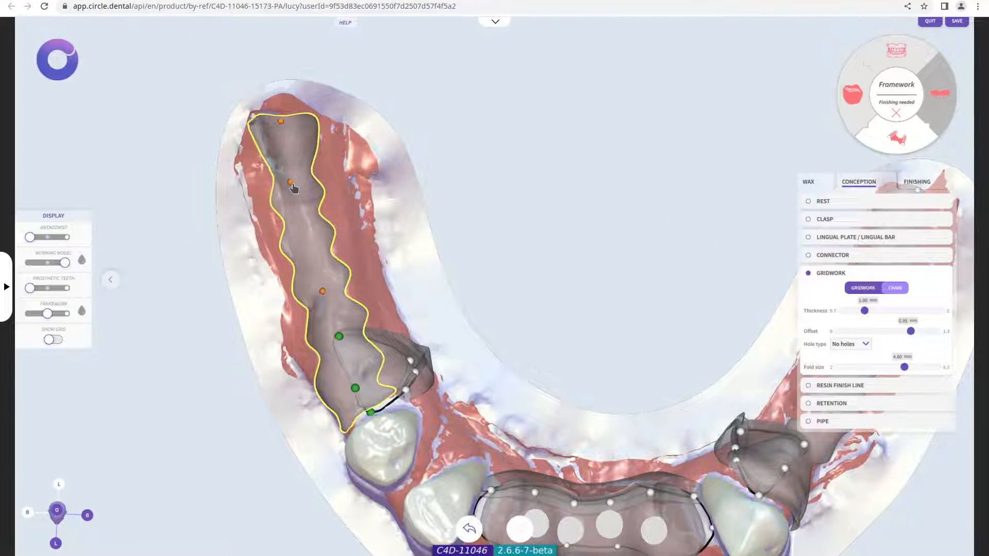
{"action": "left_click", "coordinate": [308, 245]}
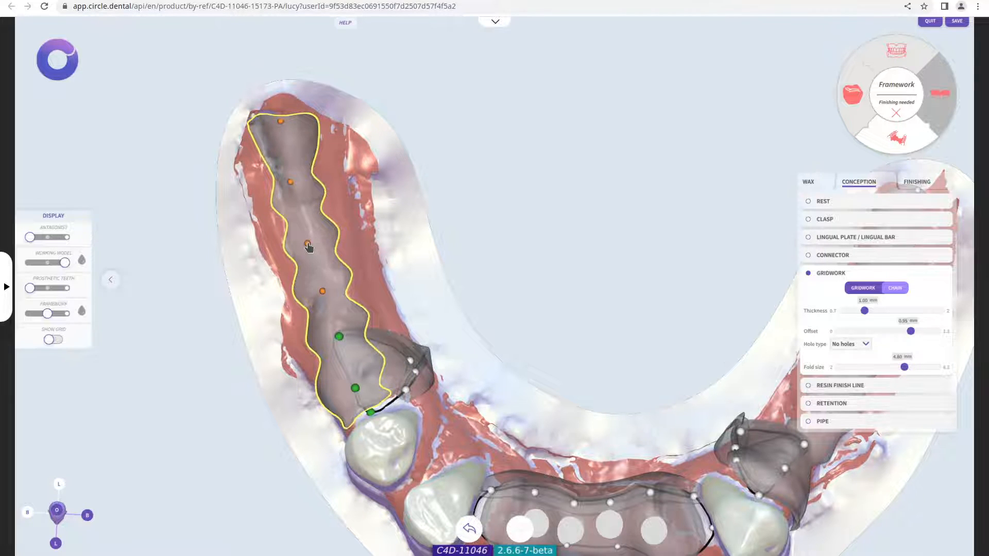
{"action": "mouse_move", "coordinate": [308, 244]}
{"action": "left_mouse_down"}
{"action": "mouse_move", "coordinate": [340, 240]}
{"action": "mouse_move", "coordinate": [299, 252]}
{"action": "left_mouse_up"}
{"action": "right_click", "coordinate": [297, 248]}
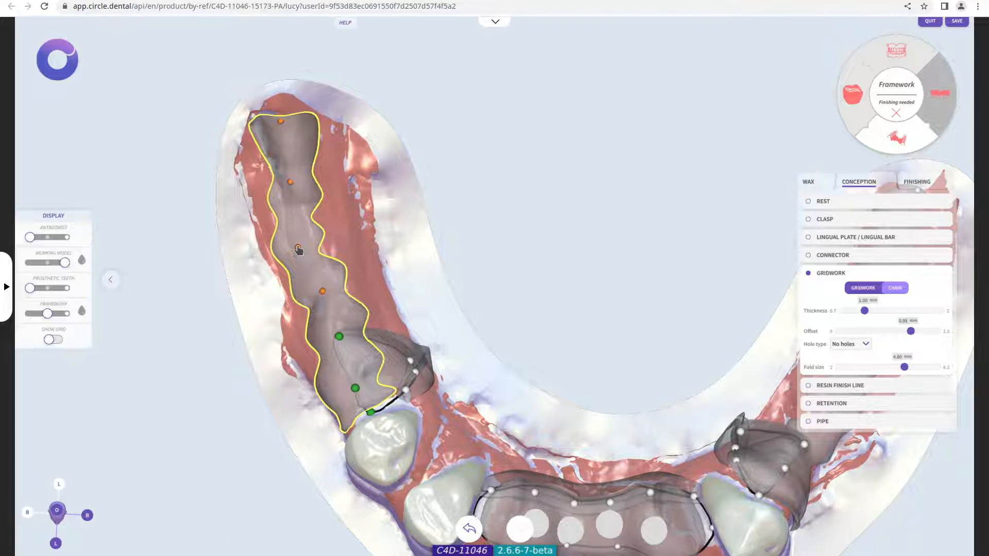
Try extending the chain gridwork with an extra control point branching toward the tongue side, and remove the branch
{"action": "left_click", "coordinate": [329, 153]}
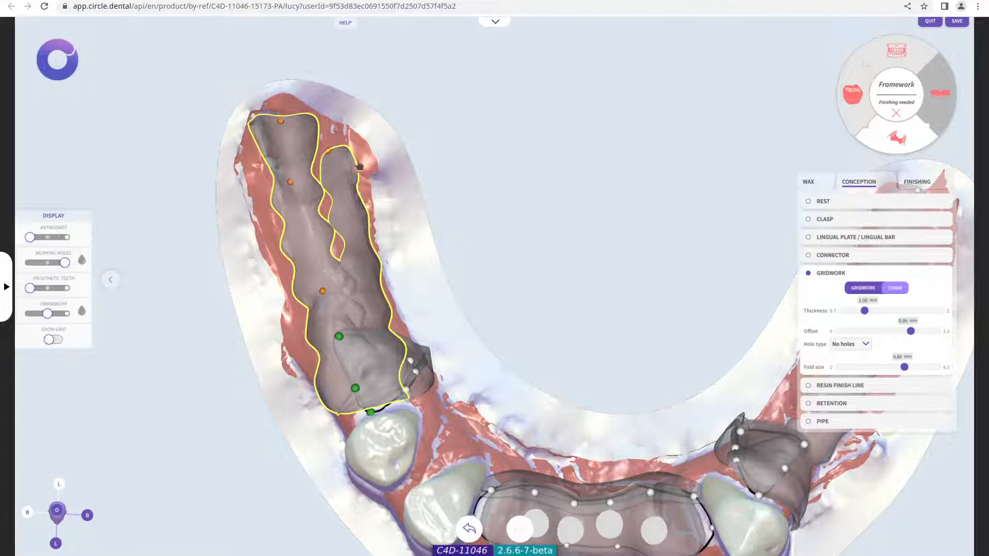
{"action": "left_click_drag", "start_coordinate": [328, 152], "coordinate": [349, 165]}
{"action": "left_click_drag", "start_coordinate": [392, 233], "coordinate": [426, 287]}
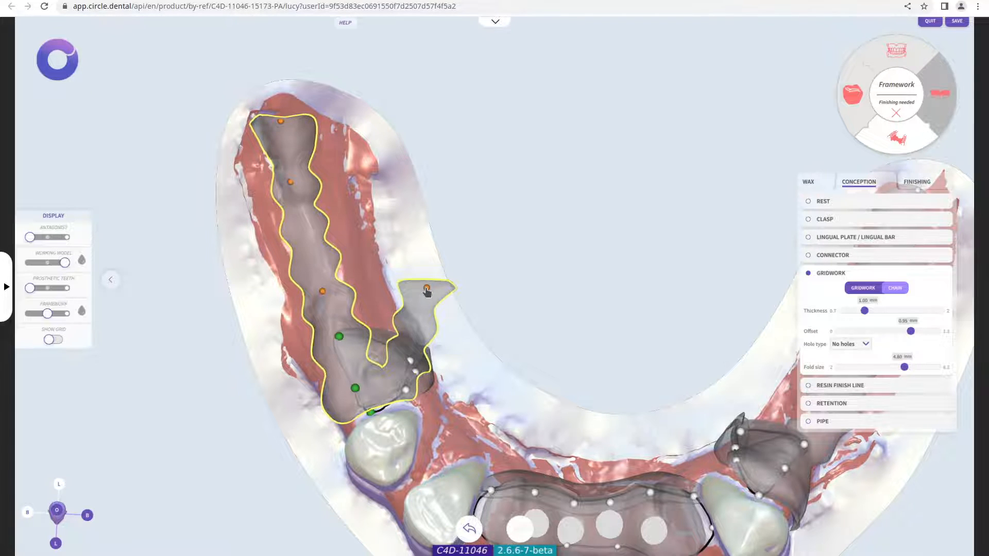
{"action": "left_click_drag", "start_coordinate": [427, 291], "coordinate": [352, 307]}
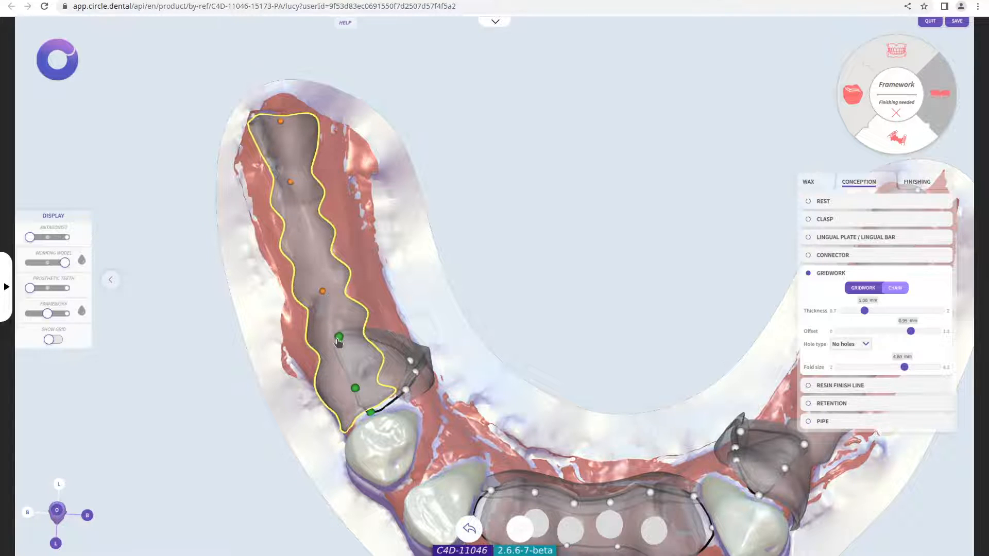
Shift the control point shared by the chain and the adjoining gridwork slightly, separate the two points, and rejoin them
{"action": "right_click_drag", "start_coordinate": [349, 340], "coordinate": [355, 337]}
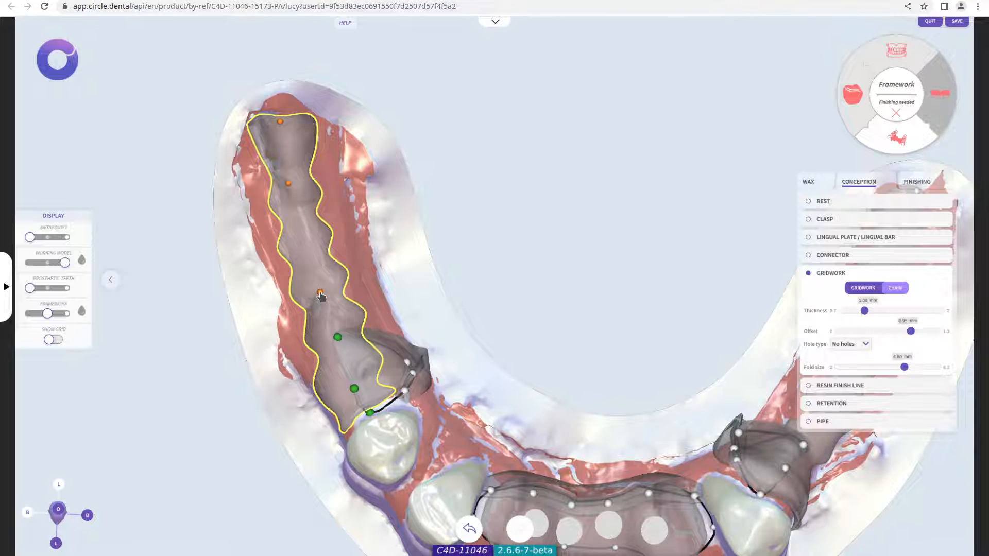
{"action": "mouse_move", "coordinate": [337, 338]}
{"action": "left_mouse_down"}
{"action": "mouse_move", "coordinate": [358, 324]}
{"action": "mouse_move", "coordinate": [330, 342]}
{"action": "left_mouse_up"}
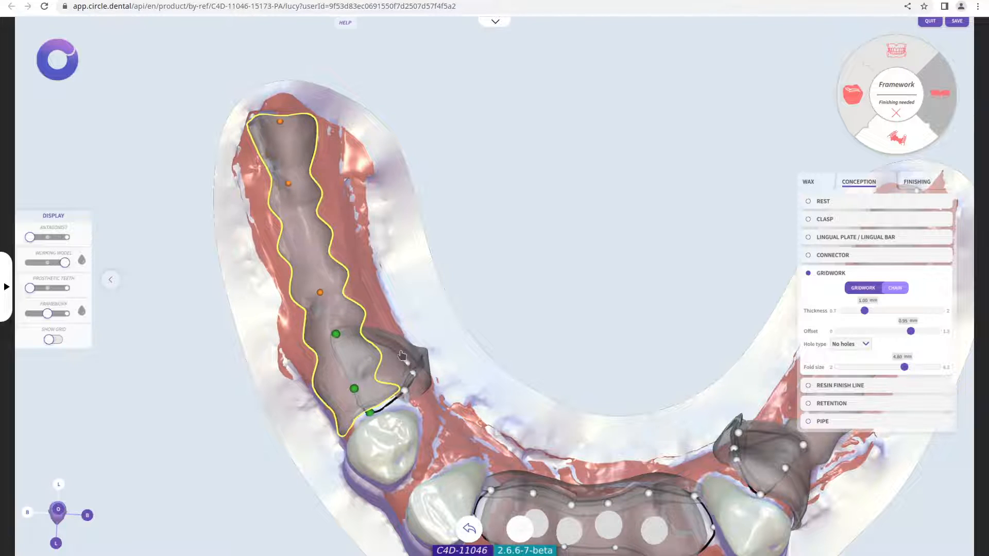
{"action": "left_click", "coordinate": [336, 335]}
{"action": "left_click_drag", "start_coordinate": [336, 335], "coordinate": [359, 330]}
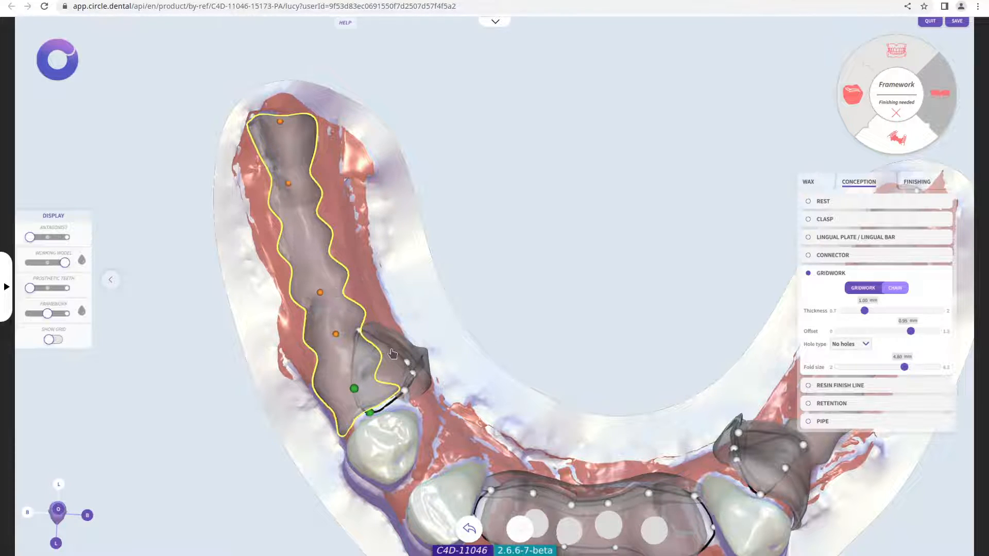
{"action": "left_click", "coordinate": [359, 332]}
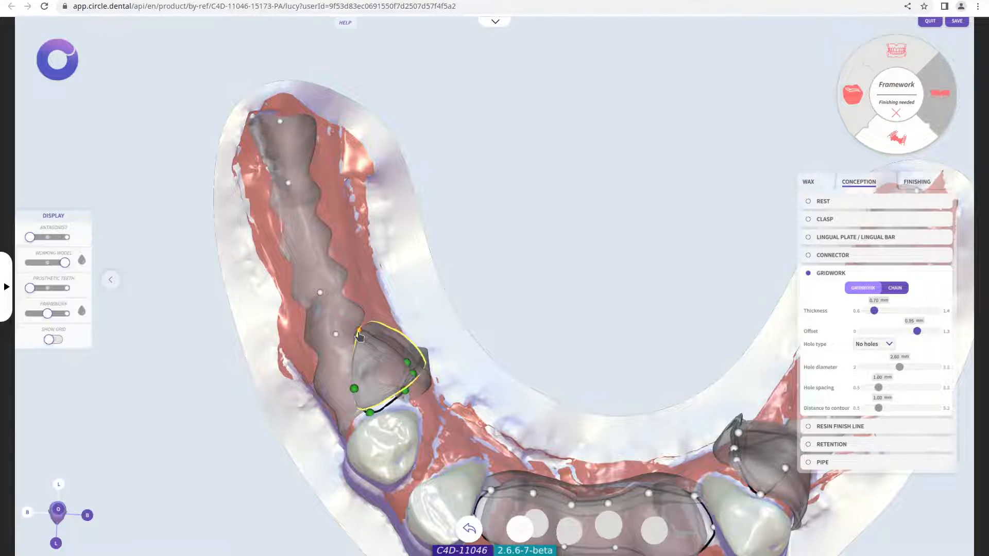
{"action": "left_click_drag", "start_coordinate": [359, 334], "coordinate": [337, 338]}
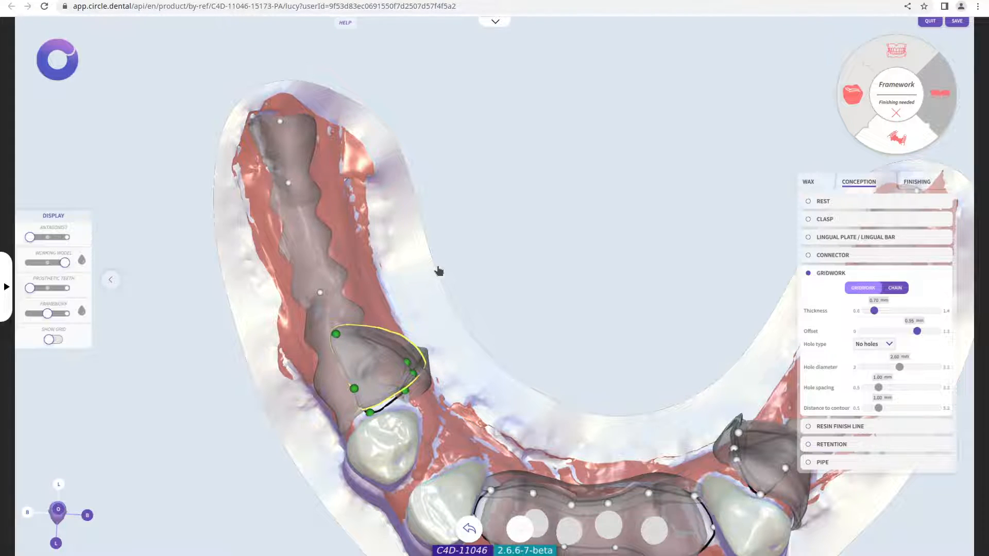
{"action": "left_click", "coordinate": [400, 270]}
{"action": "left_click_drag", "start_coordinate": [440, 284], "coordinate": [441, 281]}
{"action": "right_click_drag", "start_coordinate": [397, 319], "coordinate": [297, 251]}
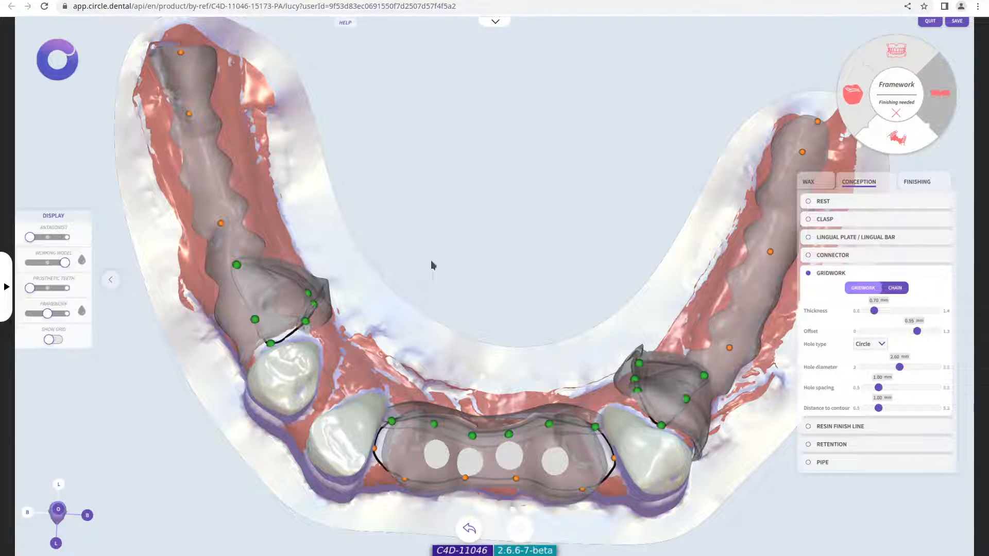
{"action": "right_click_drag", "start_coordinate": [509, 434], "coordinate": [503, 360]}
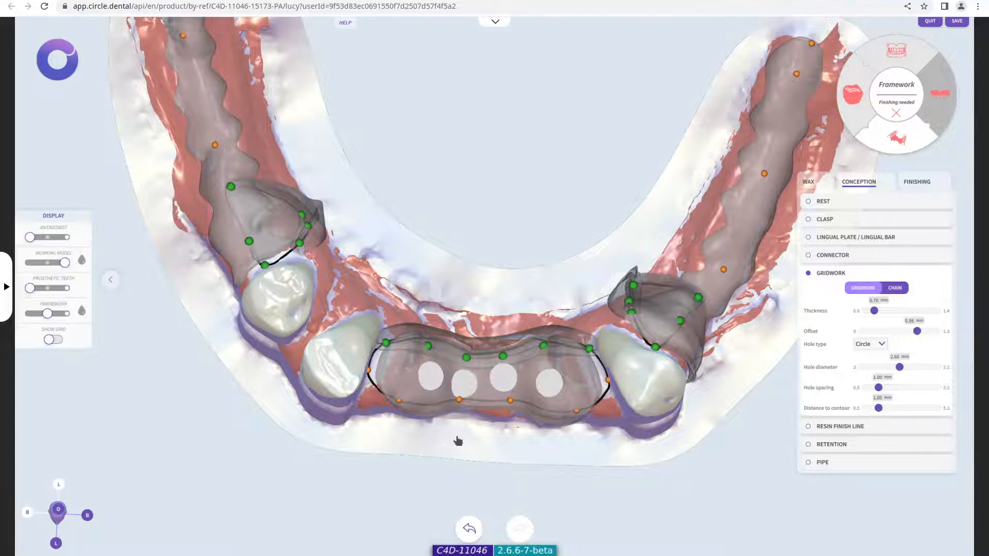
{"action": "left_click", "coordinate": [421, 410]}
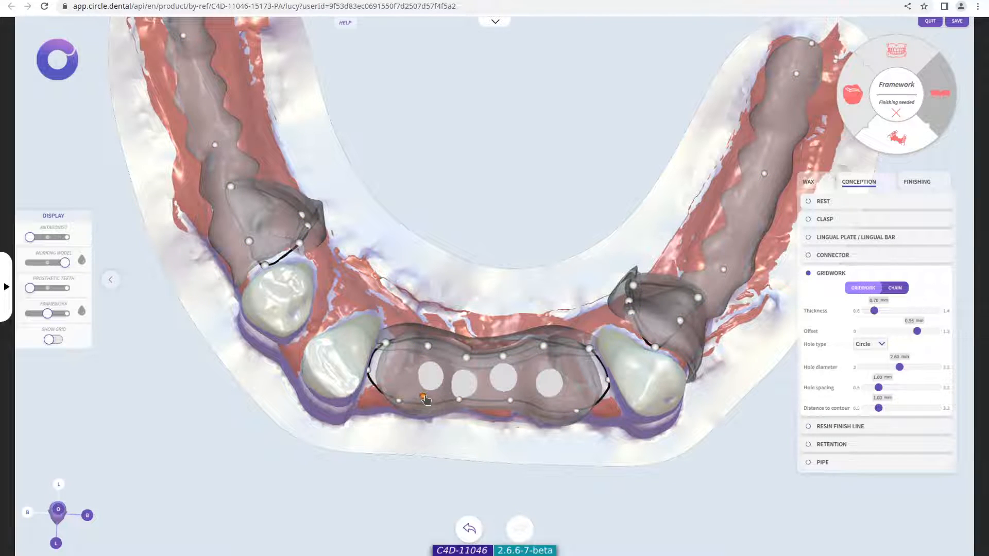
{"action": "left_click", "coordinate": [425, 400]}
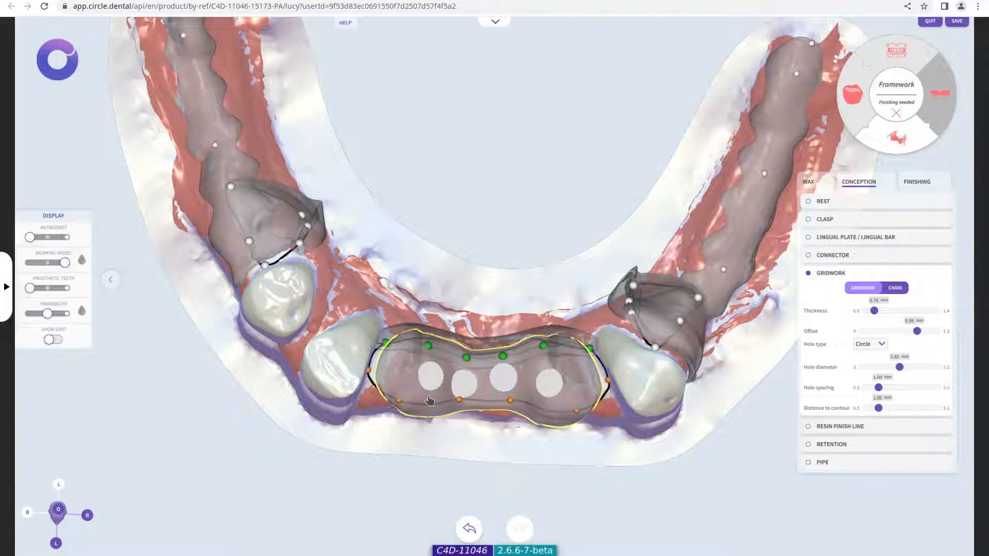
{"action": "left_click", "coordinate": [428, 397]}
{"action": "right_click", "coordinate": [427, 397]}
Insert three control points along the front gridwork's outer edge, between the existing ones and closer to the holes, to scallop it
{"action": "left_click", "coordinate": [428, 398]}
{"action": "left_click_drag", "start_coordinate": [428, 397], "coordinate": [430, 389]}
{"action": "left_click", "coordinate": [490, 393]}
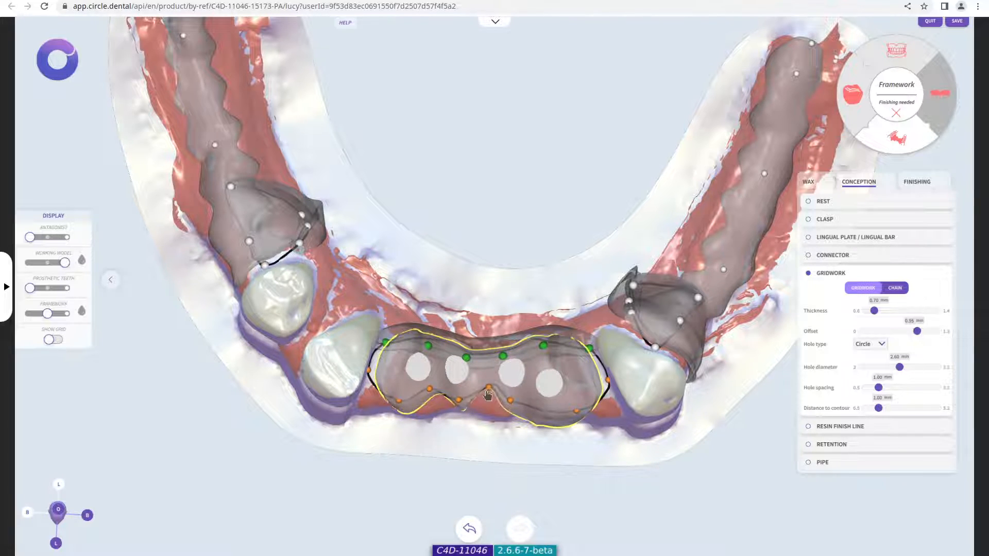
{"action": "left_click", "coordinate": [545, 408]}
Move the end control point of the front gridwork's scalloped edge slightly outward toward the neighbouring tooth, and deselect the gridwork
{"action": "right_click_drag", "start_coordinate": [527, 428], "coordinate": [524, 376]}
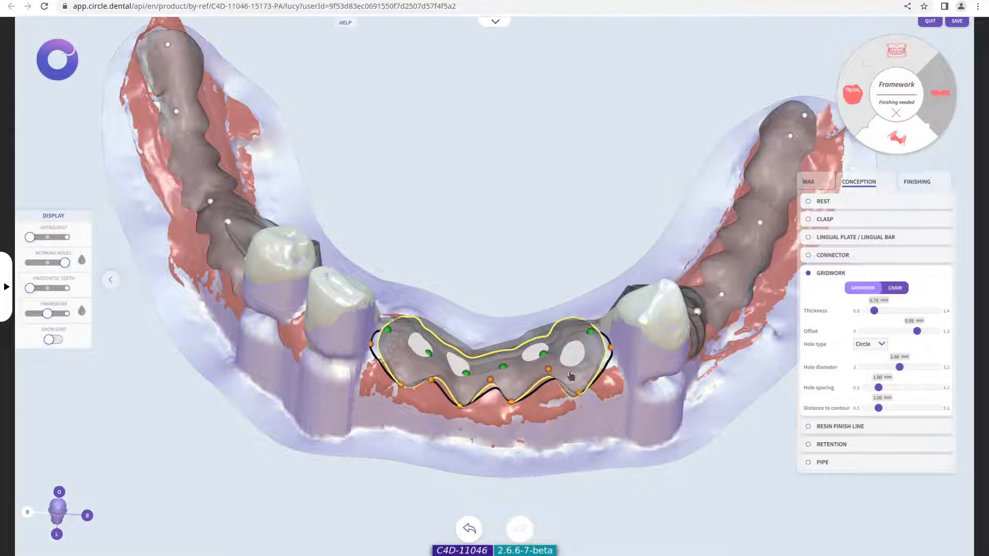
{"action": "right_click_drag", "start_coordinate": [453, 404], "coordinate": [400, 418]}
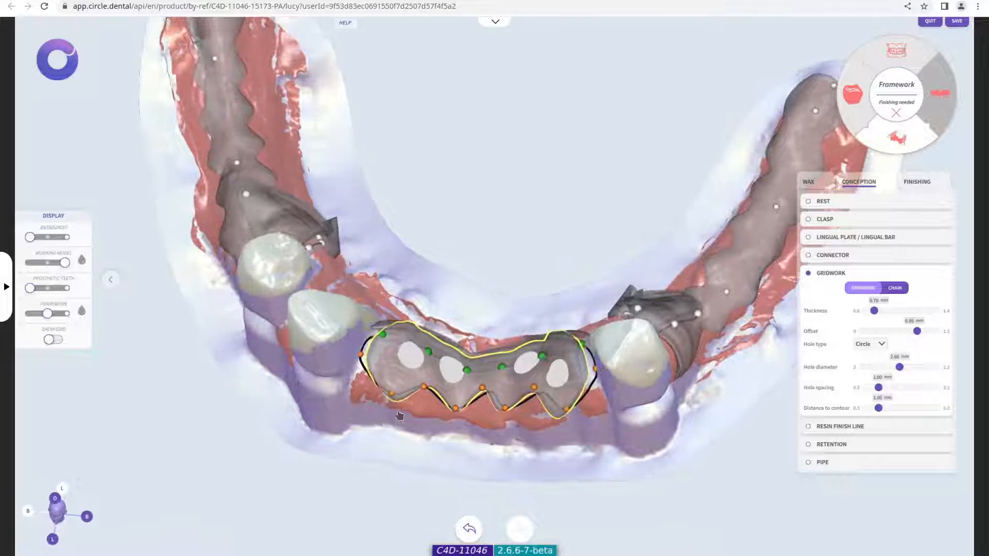
{"action": "left_click_drag", "start_coordinate": [391, 394], "coordinate": [384, 399]}
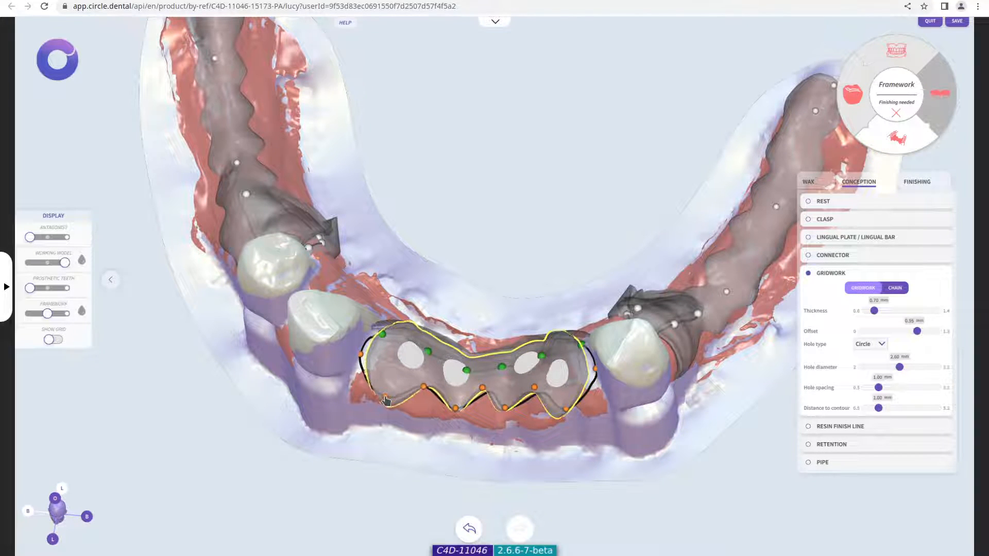
{"action": "right_click_drag", "start_coordinate": [491, 405], "coordinate": [506, 431]}
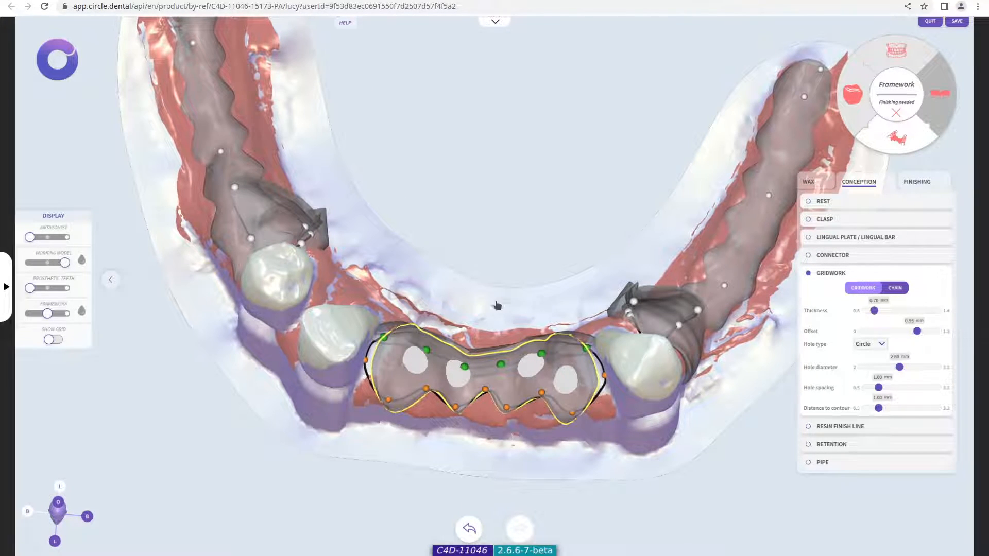
{"action": "left_click", "coordinate": [480, 223]}
{"action": "mouse_move", "coordinate": [488, 224]}
{"action": "right_mouse_down"}
{"action": "mouse_move", "coordinate": [510, 272]}
{"action": "mouse_move", "coordinate": [507, 222]}
{"action": "right_mouse_up"}
Look up the shortcuts for editing gridwork control points in the help, and close it
{"action": "left_click", "coordinate": [350, 26]}
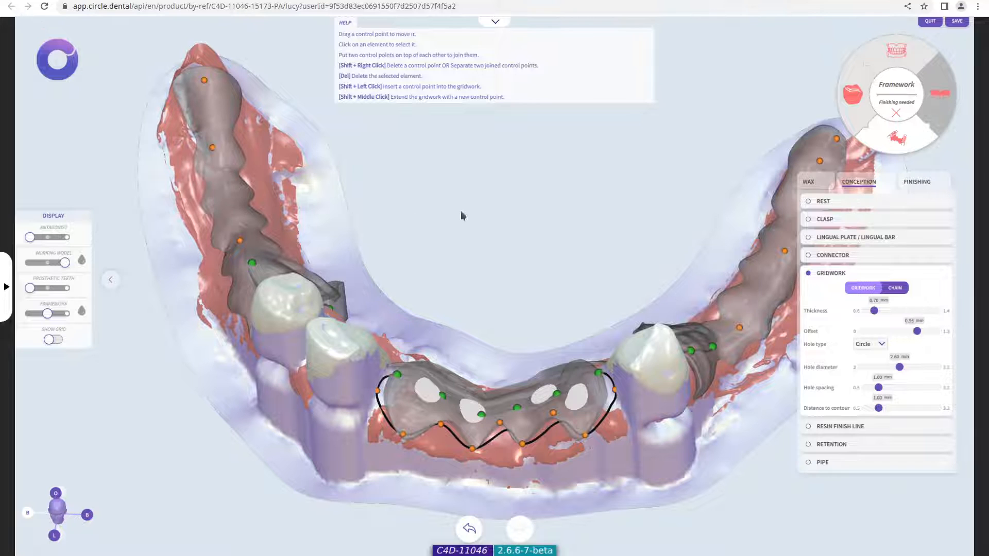
{"action": "left_click", "coordinate": [348, 25]}
{"action": "right_click_drag", "start_coordinate": [473, 211], "coordinate": [478, 302]}
{"action": "right_click_drag", "start_coordinate": [450, 249], "coordinate": [502, 305]}
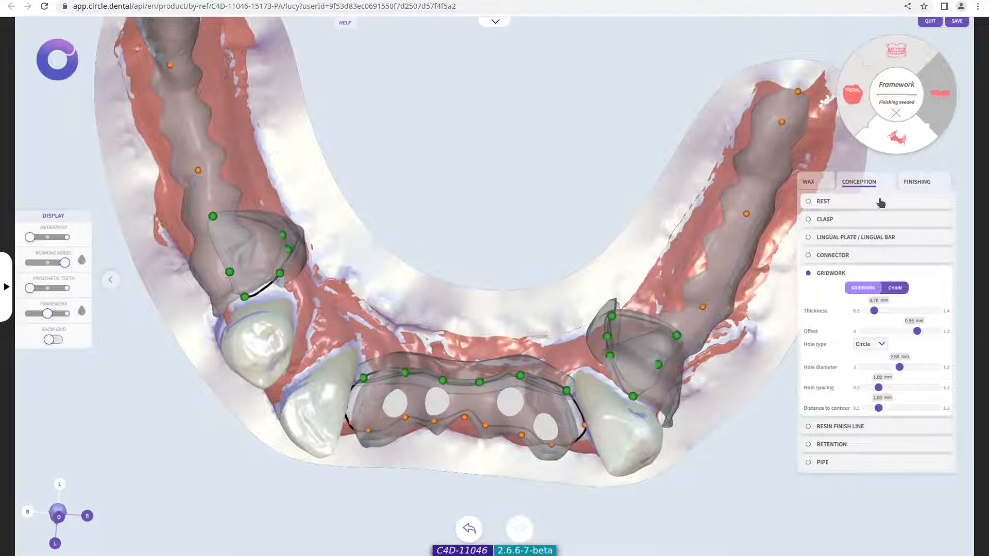
Place a rest on the chewing surface of the rearmost tooth, next to the reshaped chain gridwork
{"action": "left_click", "coordinate": [846, 203]}
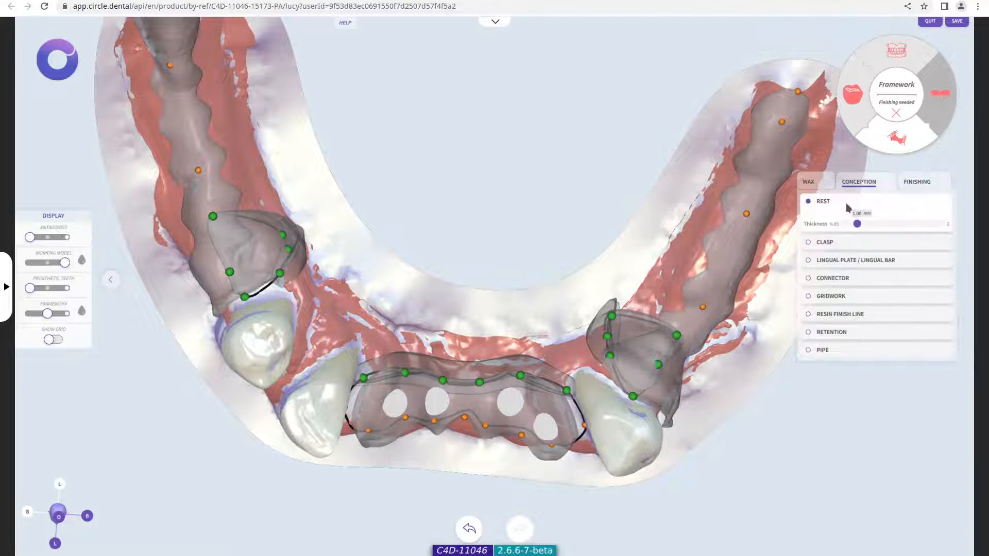
{"action": "right_click_drag", "start_coordinate": [375, 278], "coordinate": [261, 303]}
{"action": "left_click", "coordinate": [244, 298]}
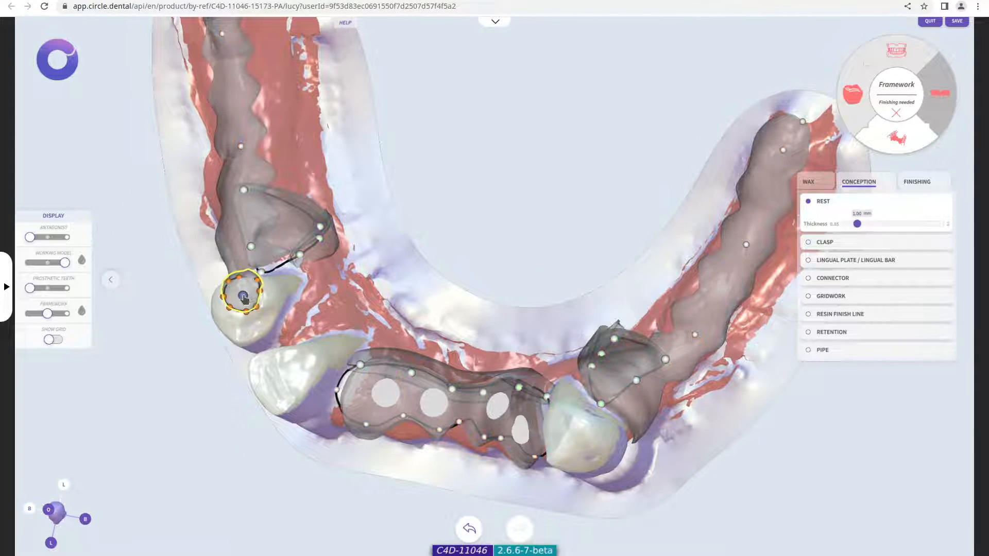
{"action": "right_click_drag", "start_coordinate": [334, 307], "coordinate": [286, 253]}
{"action": "right_click_drag", "start_coordinate": [294, 290], "coordinate": [400, 272]}
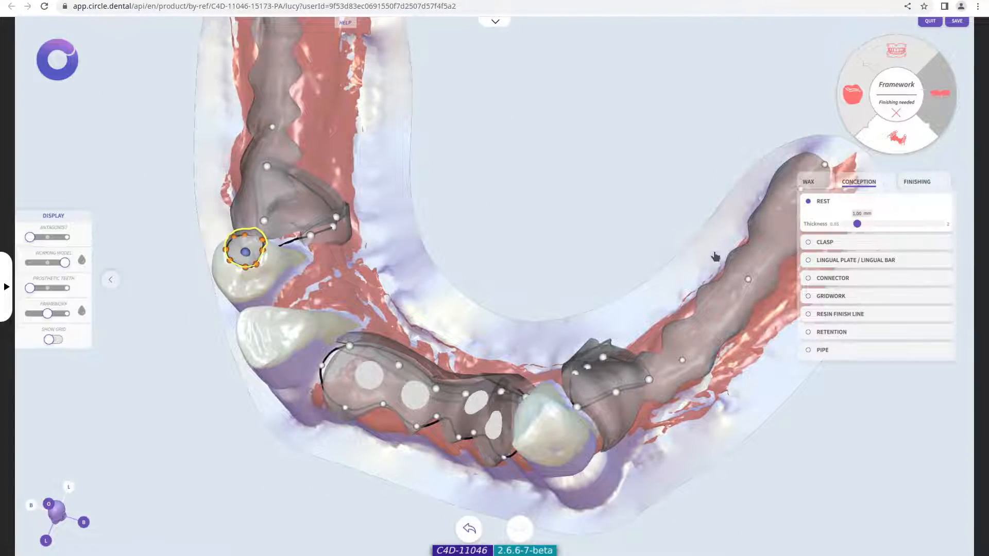
{"action": "mouse_move", "coordinate": [856, 226]}
{"action": "left_mouse_down"}
{"action": "mouse_move", "coordinate": [879, 225]}
{"action": "mouse_move", "coordinate": [853, 226]}
{"action": "left_mouse_up"}
Draw a four-point clasp from the adjoining gridwork along the outer gum margin of the single standing tooth
{"action": "left_click", "coordinate": [839, 242]}
{"action": "left_click_drag", "start_coordinate": [524, 338], "coordinate": [565, 385]}
{"action": "mouse_move", "coordinate": [585, 348]}
{"action": "left_mouse_down"}
{"action": "mouse_move", "coordinate": [554, 401]}
{"action": "mouse_move", "coordinate": [516, 412]}
{"action": "left_mouse_up"}
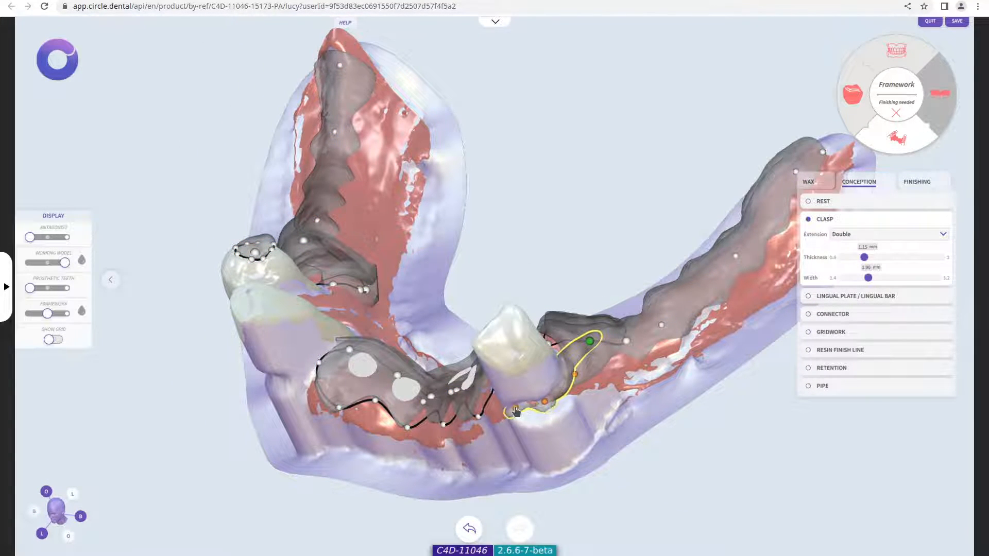
{"action": "left_click_drag", "start_coordinate": [582, 421], "coordinate": [512, 404]}
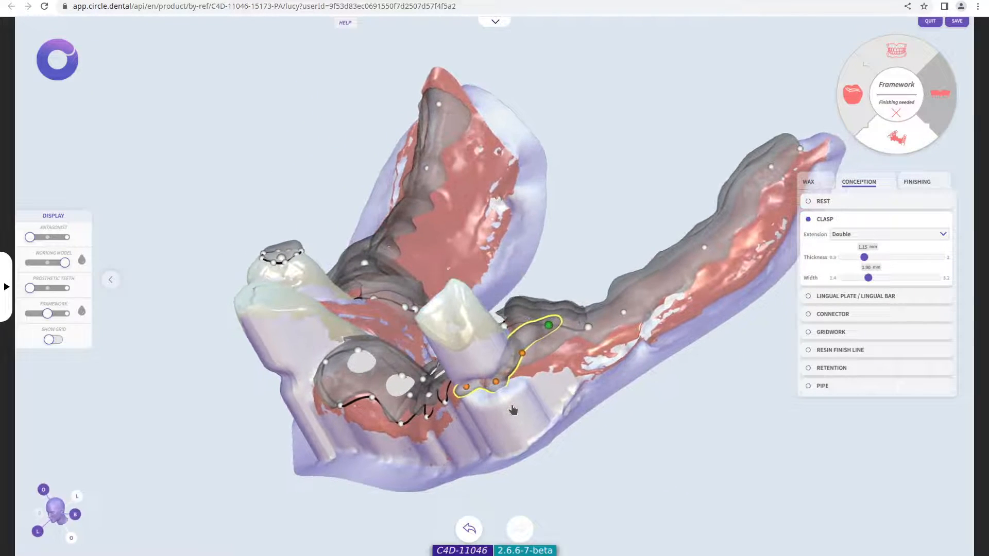
Set the new clasp's extension to End and fine-tune its control points along the gum margin of the single standing tooth
{"action": "left_click", "coordinate": [855, 236]}
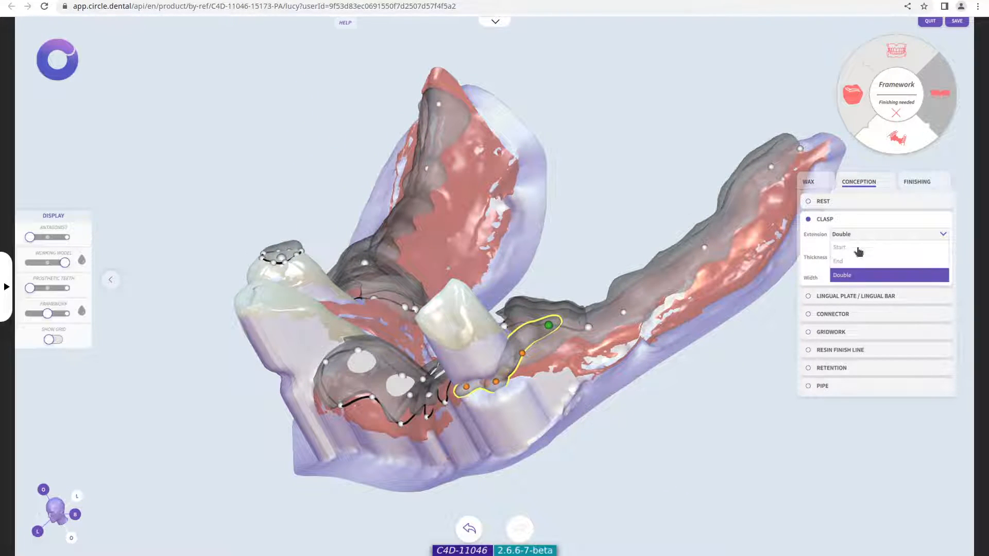
{"action": "left_click", "coordinate": [855, 262]}
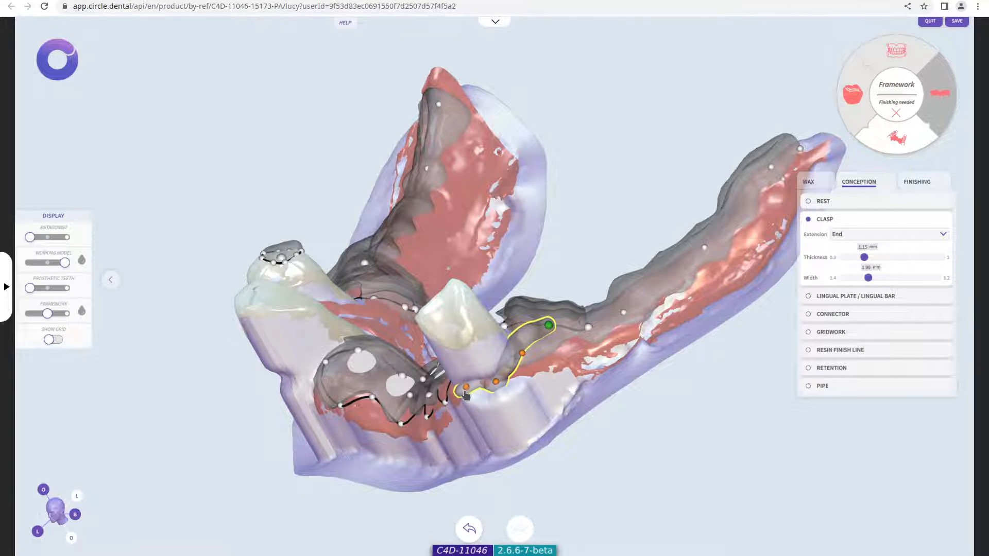
{"action": "left_click_drag", "start_coordinate": [460, 388], "coordinate": [455, 387]}
{"action": "right_click_drag", "start_coordinate": [496, 396], "coordinate": [564, 270]}
{"action": "left_click_drag", "start_coordinate": [565, 254], "coordinate": [568, 260]}
{"action": "left_click_drag", "start_coordinate": [497, 284], "coordinate": [512, 285]}
{"action": "right_click_drag", "start_coordinate": [540, 316], "coordinate": [545, 349]}
{"action": "left_click_drag", "start_coordinate": [549, 352], "coordinate": [512, 360]}
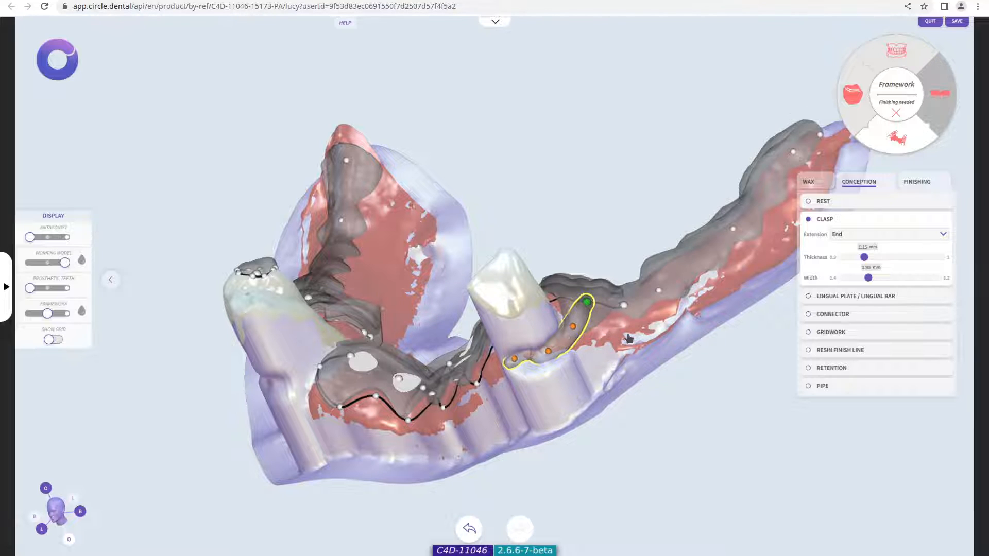
Draw a seven-point clasp from the long gridwork on the opposite side along the outer gum margin of the two adjacent teeth
{"action": "right_click_drag", "start_coordinate": [317, 368], "coordinate": [699, 330]}
{"action": "right_click_drag", "start_coordinate": [379, 404], "coordinate": [342, 466]}
{"action": "left_click", "coordinate": [339, 449]}
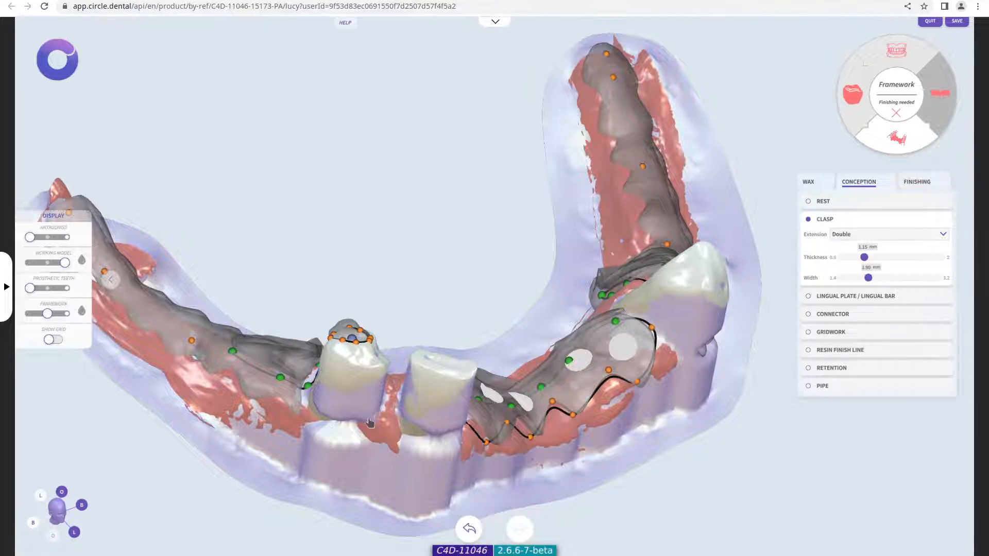
{"action": "right_click_drag", "start_coordinate": [365, 420], "coordinate": [412, 420]}
{"action": "left_click", "coordinate": [337, 383]}
{"action": "left_click", "coordinate": [368, 423]}
{"action": "left_click", "coordinate": [392, 435]}
{"action": "left_click", "coordinate": [426, 438]}
{"action": "left_click", "coordinate": [454, 440]}
{"action": "left_click", "coordinate": [480, 446]}
{"action": "right_click_drag", "start_coordinate": [474, 427], "coordinate": [482, 394]}
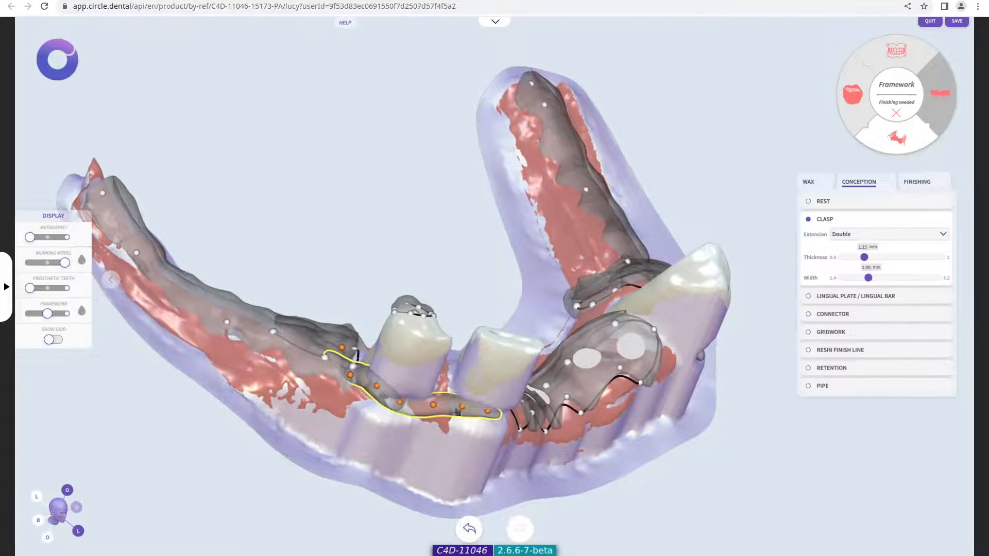
Set the two-tooth clasp's extension to End, its thickness to 1.20 mm and its width to 2.05 mm
{"action": "left_click", "coordinate": [862, 236]}
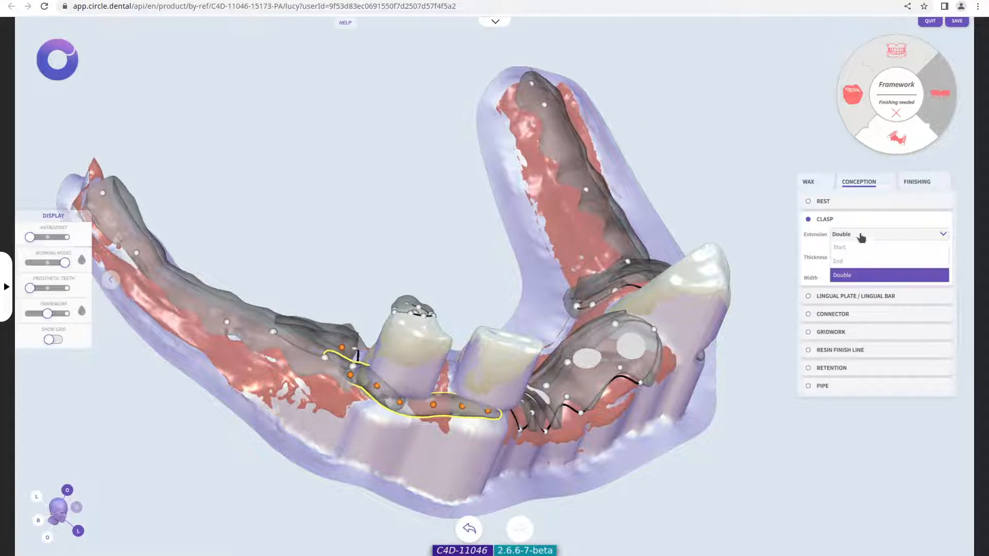
{"action": "left_click", "coordinate": [859, 261]}
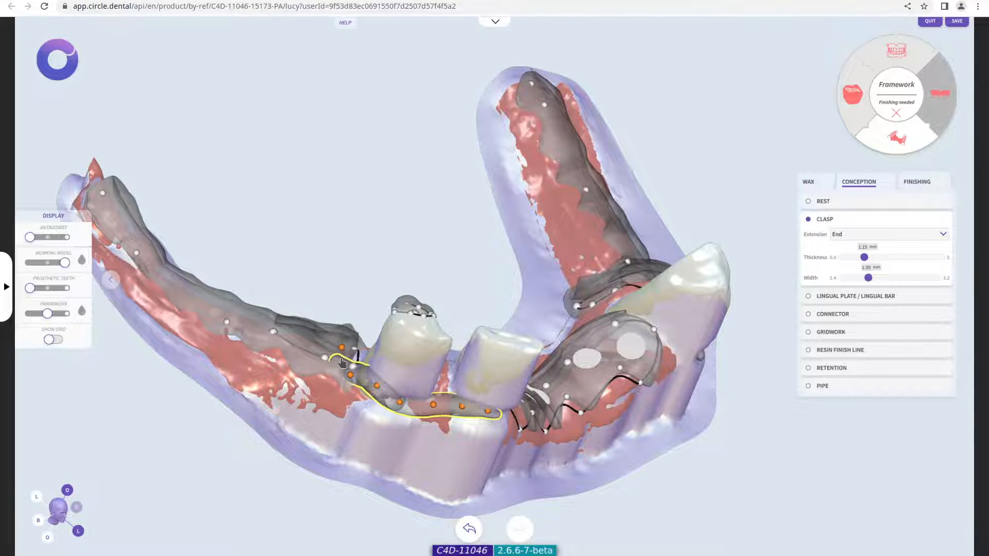
{"action": "right_click_drag", "start_coordinate": [340, 363], "coordinate": [360, 290]}
{"action": "right_click_drag", "start_coordinate": [416, 332], "coordinate": [360, 330]}
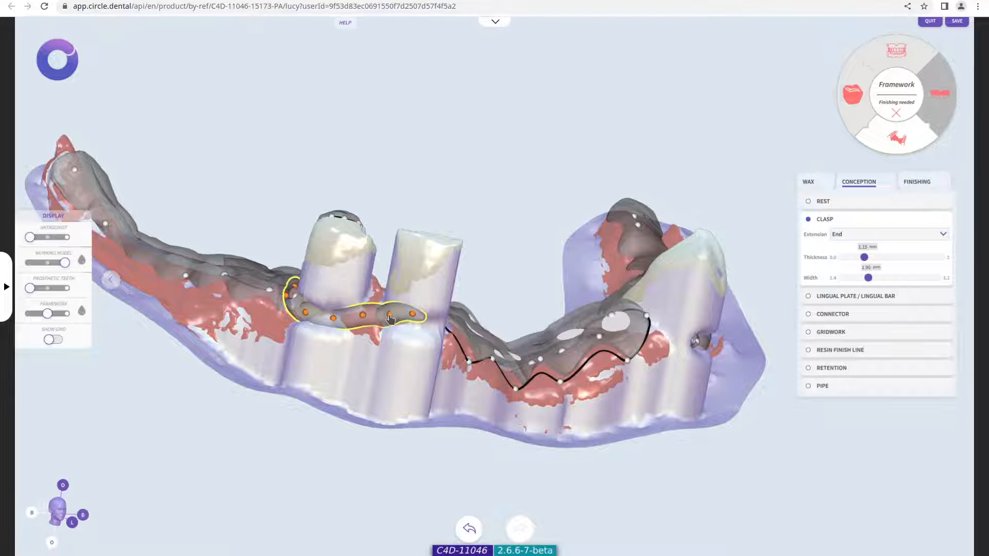
{"action": "right_click_drag", "start_coordinate": [447, 326], "coordinate": [317, 422]}
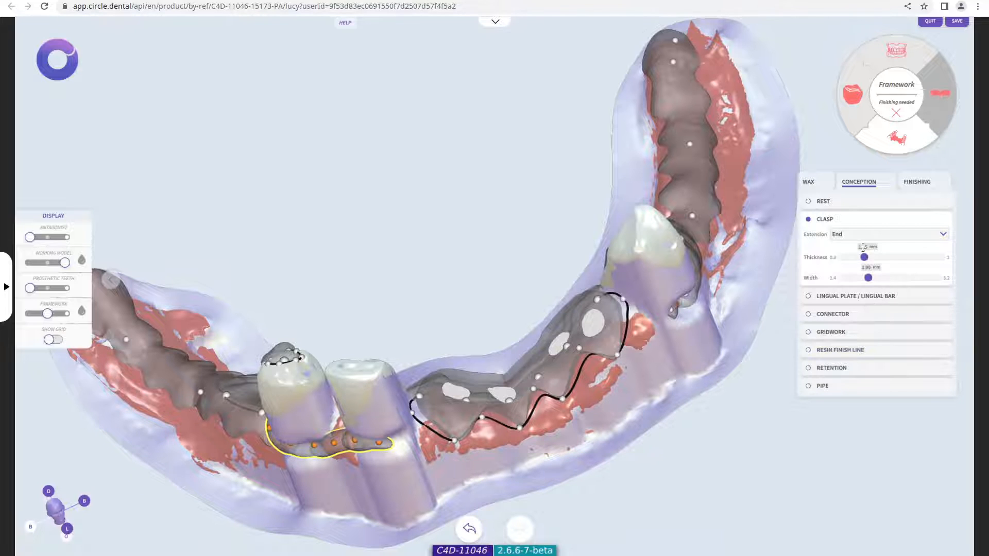
{"action": "left_click", "coordinate": [847, 238]}
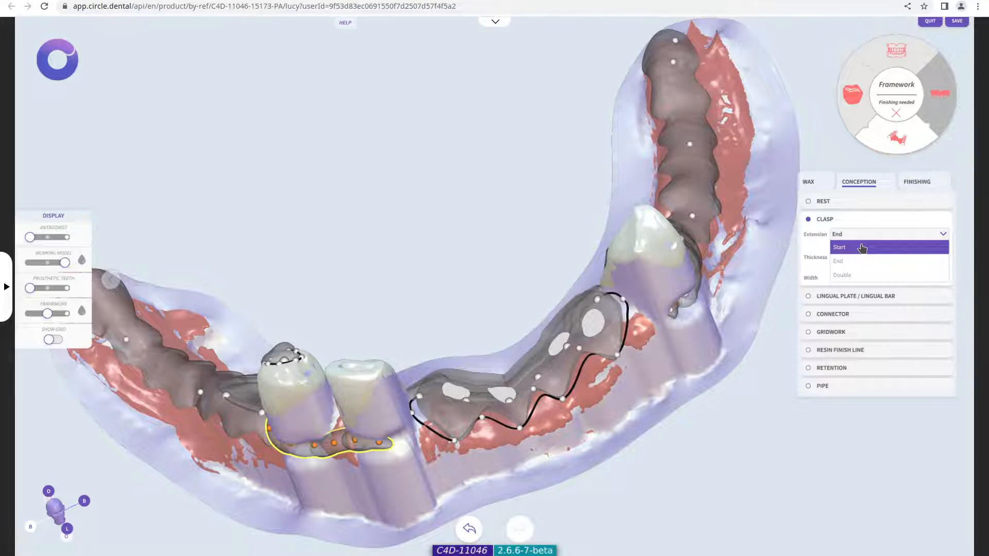
{"action": "left_click", "coordinate": [811, 249]}
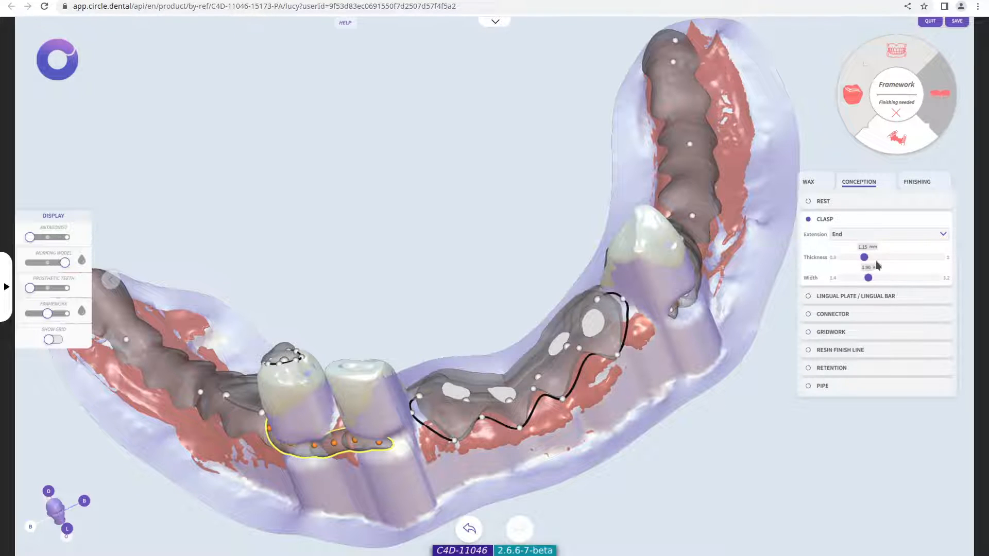
{"action": "left_click_drag", "start_coordinate": [421, 326], "coordinate": [822, 297]}
{"action": "left_click_drag", "start_coordinate": [864, 258], "coordinate": [870, 281]}
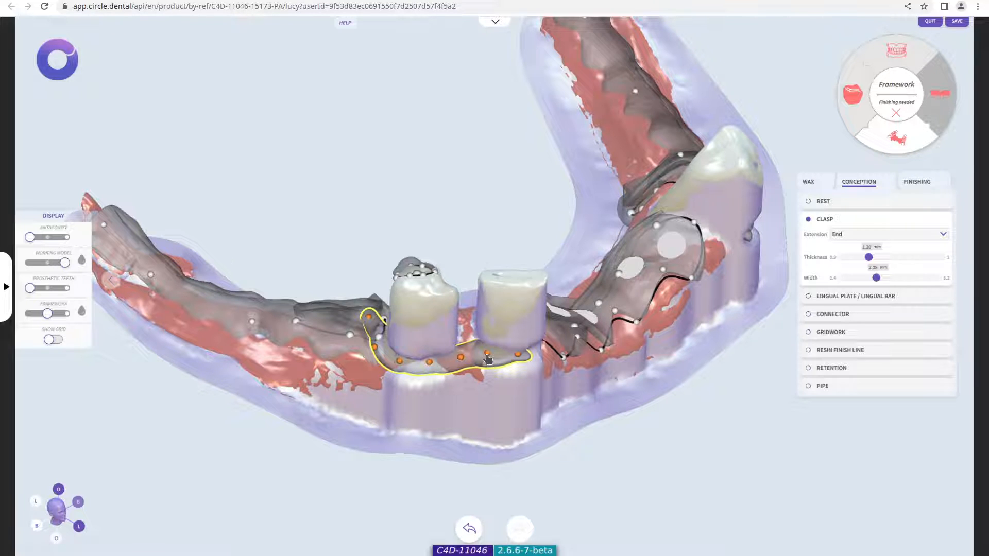
Examine the course and thickness of the two-tooth clasp close up along the gum margin and from underneath
{"action": "scroll", "coordinate": [486, 355], "scroll_direction": "up", "scroll_amount": 2}
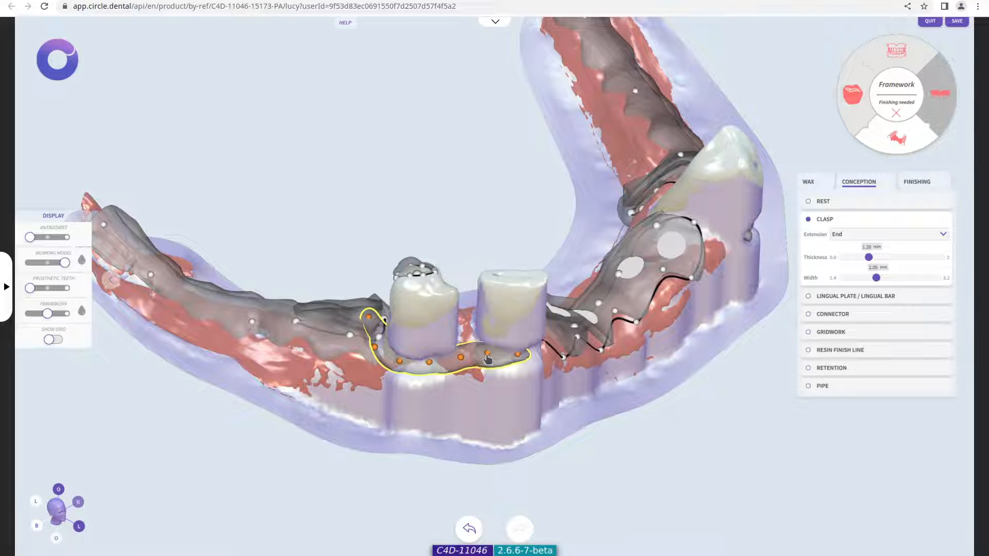
{"action": "left_click_drag", "start_coordinate": [497, 331], "coordinate": [491, 379]}
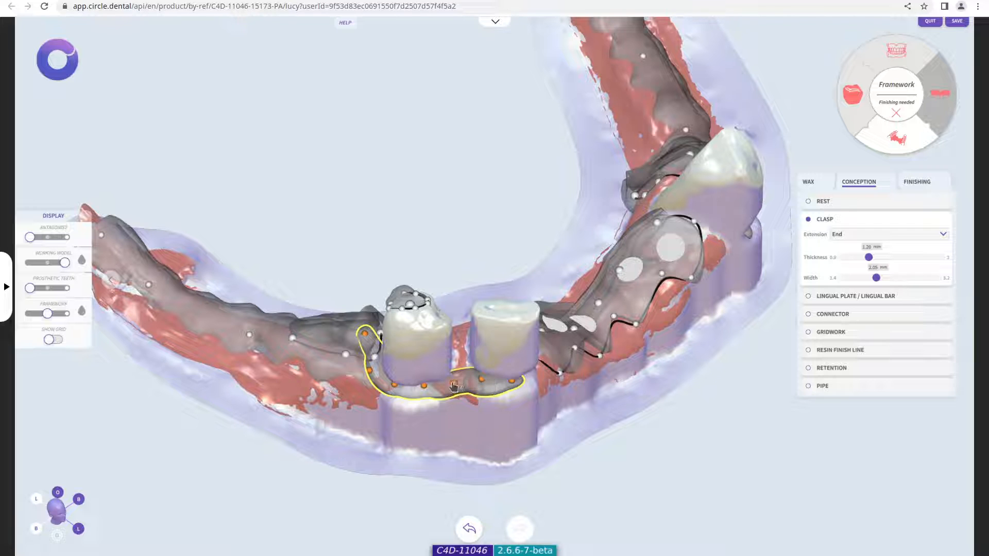
{"action": "scroll", "coordinate": [479, 380], "scroll_direction": "up", "scroll_amount": 3}
{"action": "right_click_drag", "start_coordinate": [480, 411], "coordinate": [493, 136]}
{"action": "right_click_drag", "start_coordinate": [453, 309], "coordinate": [443, 349]}
{"action": "middle_click_drag", "start_coordinate": [443, 349], "coordinate": [432, 431]}
{"action": "right_click_drag", "start_coordinate": [431, 286], "coordinate": [474, 330]}
{"action": "scroll", "coordinate": [471, 225], "scroll_direction": "down", "scroll_amount": 1}
{"action": "scroll", "coordinate": [472, 235], "scroll_direction": "up", "scroll_amount": 3}
{"action": "scroll", "coordinate": [472, 235], "scroll_direction": "up", "scroll_amount": 3}
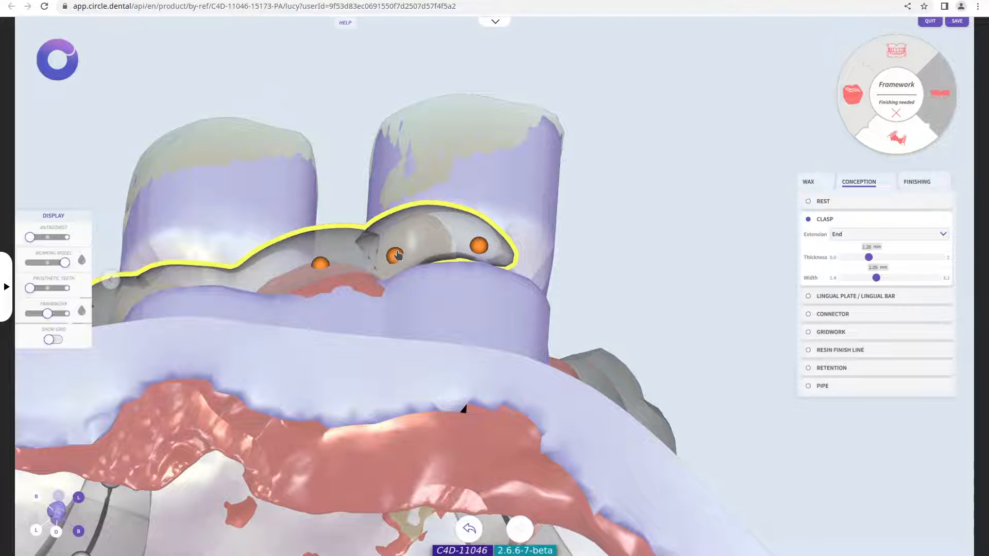
{"action": "right_click_drag", "start_coordinate": [529, 295], "coordinate": [475, 401]}
{"action": "scroll", "coordinate": [450, 358], "scroll_direction": "down", "scroll_amount": 3}
{"action": "scroll", "coordinate": [478, 372], "scroll_direction": "down", "scroll_amount": 3}
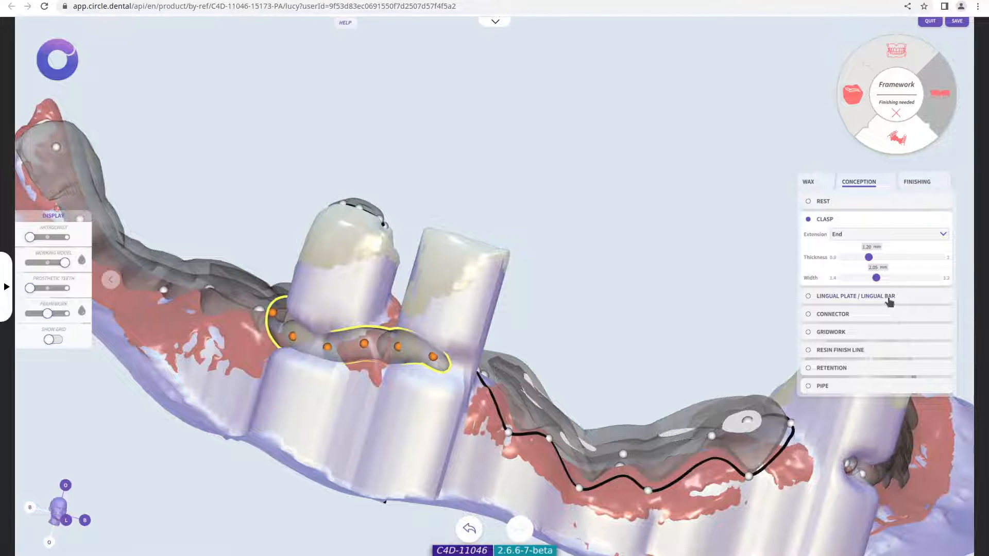
Activate the lingual plate tool with an outer boundary for the area behind the front gridwork
{"action": "left_click", "coordinate": [888, 298]}
{"action": "scroll", "coordinate": [506, 330], "scroll_direction": "down", "scroll_amount": 4}
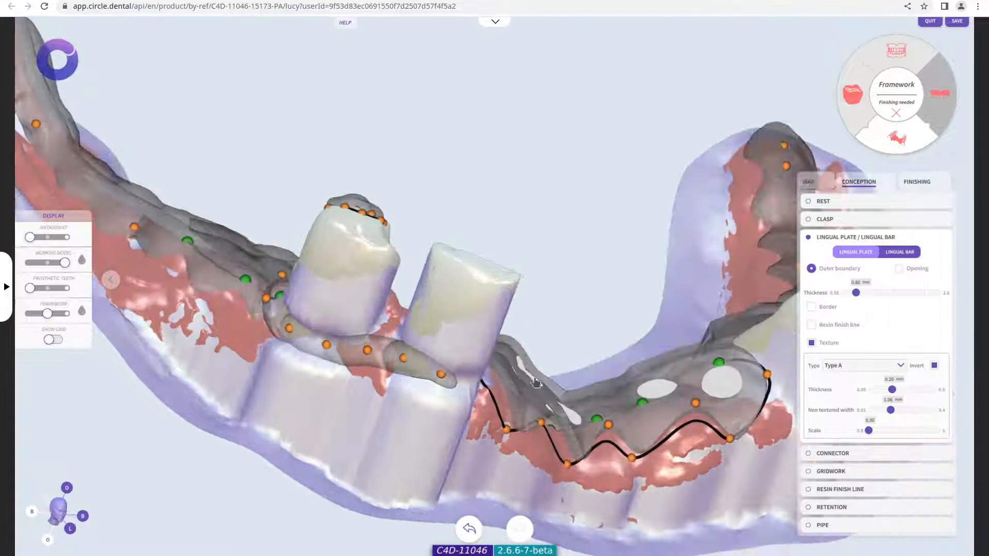
{"action": "right_click_drag", "start_coordinate": [505, 329], "coordinate": [451, 419]}
{"action": "right_click_drag", "start_coordinate": [542, 281], "coordinate": [539, 237]}
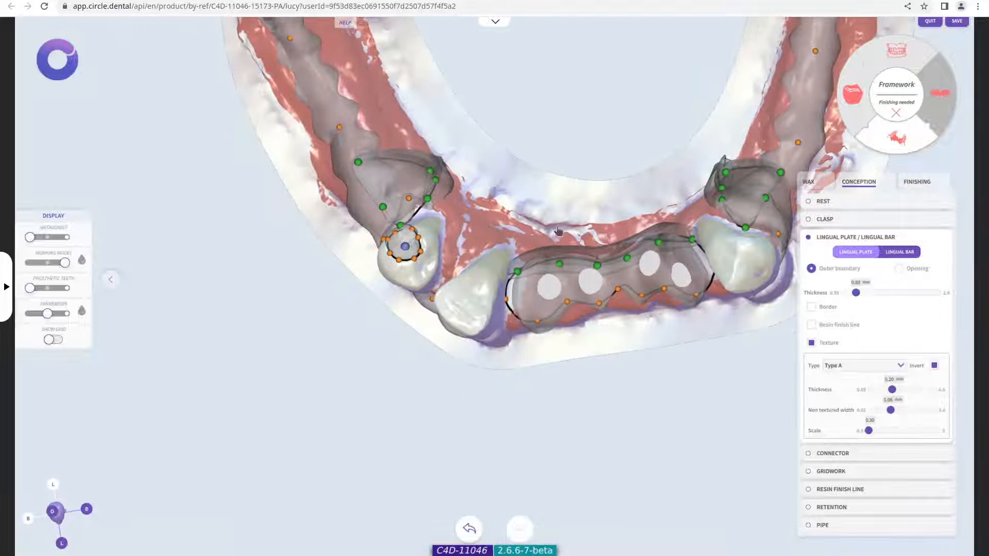
{"action": "middle_click_drag", "start_coordinate": [539, 236], "coordinate": [448, 289]}
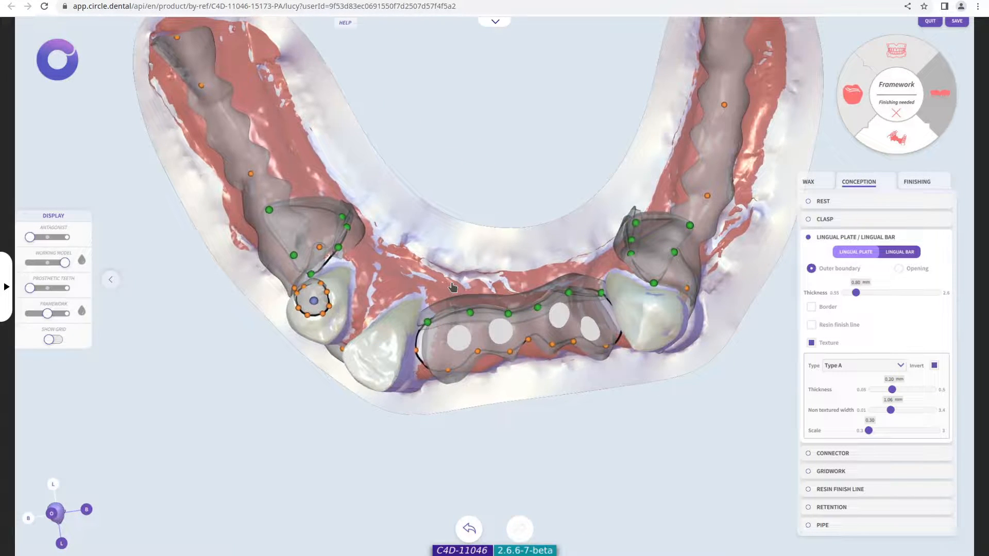
{"action": "left_click", "coordinate": [864, 256]}
{"action": "left_click", "coordinate": [856, 255]}
{"action": "mouse_move", "coordinate": [578, 257]}
{"action": "right_mouse_down"}
{"action": "mouse_move", "coordinate": [552, 283]}
{"action": "mouse_move", "coordinate": [578, 274]}
{"action": "right_mouse_up"}
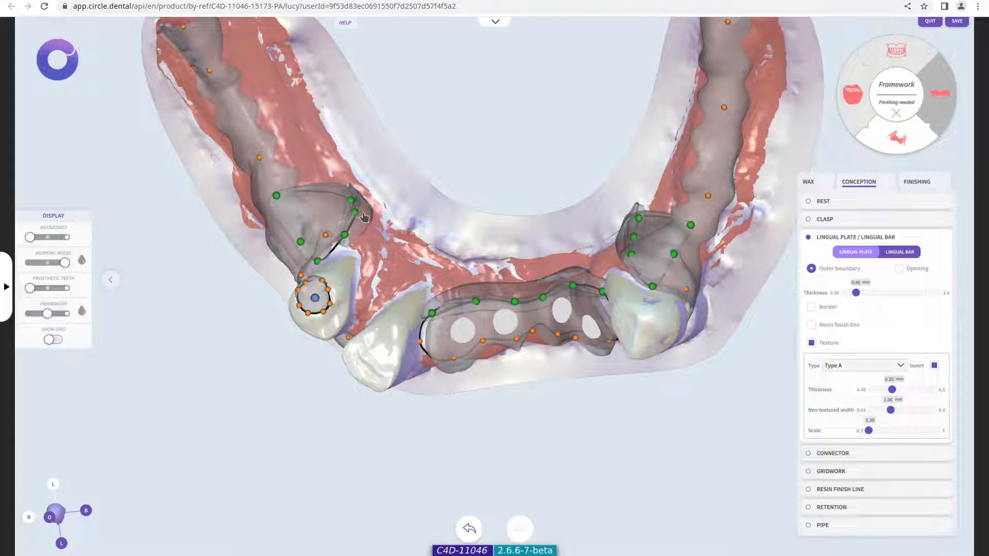
{"action": "left_click", "coordinate": [387, 211]}
{"action": "left_click", "coordinate": [379, 240]}
{"action": "left_click", "coordinate": [395, 271]}
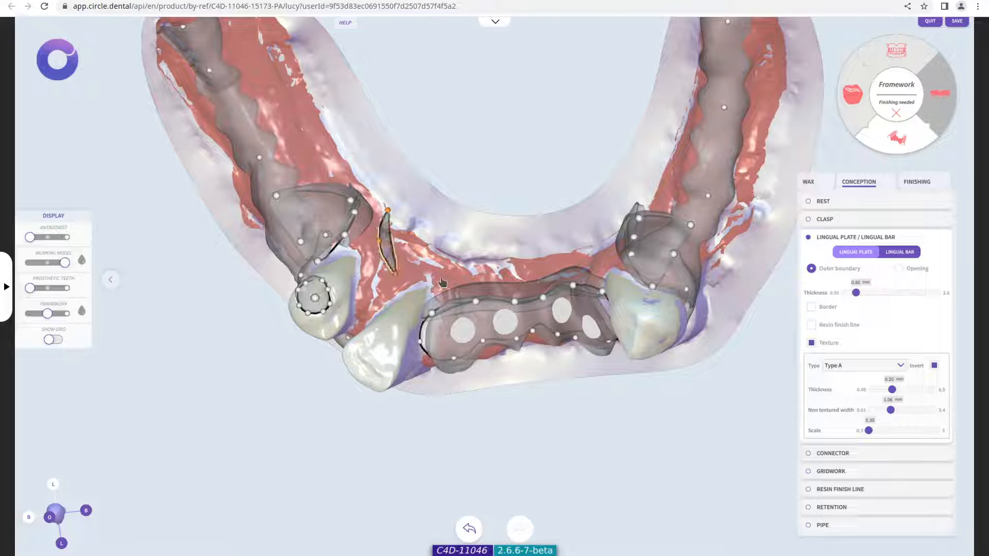
{"action": "left_click", "coordinate": [471, 276]}
{"action": "left_click", "coordinate": [551, 262]}
{"action": "left_click", "coordinate": [597, 251]}
{"action": "left_click", "coordinate": [599, 217]}
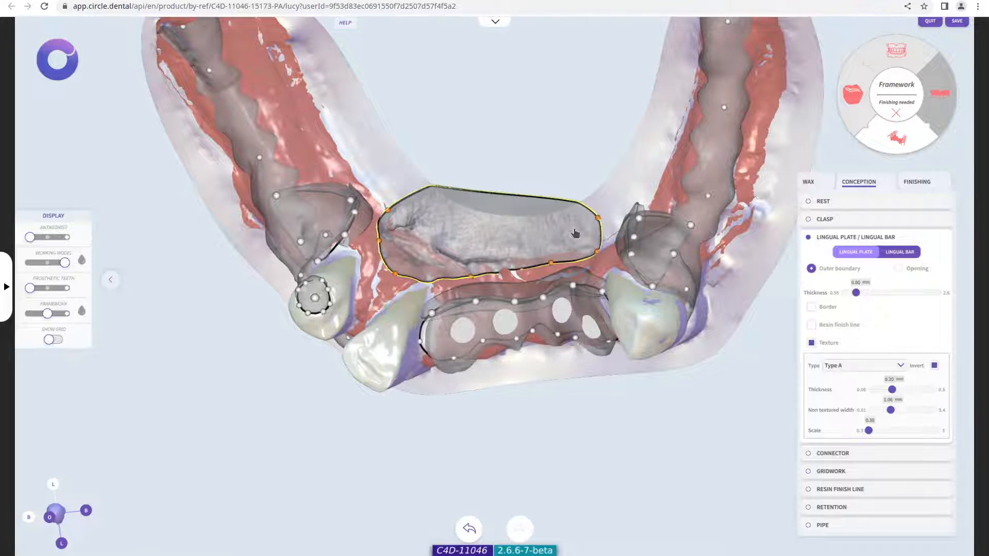
{"action": "left_click", "coordinate": [504, 225]}
{"action": "left_click", "coordinate": [444, 229]}
{"action": "right_click_drag", "start_coordinate": [464, 247], "coordinate": [591, 245]}
{"action": "left_click_drag", "start_coordinate": [596, 250], "coordinate": [633, 264]}
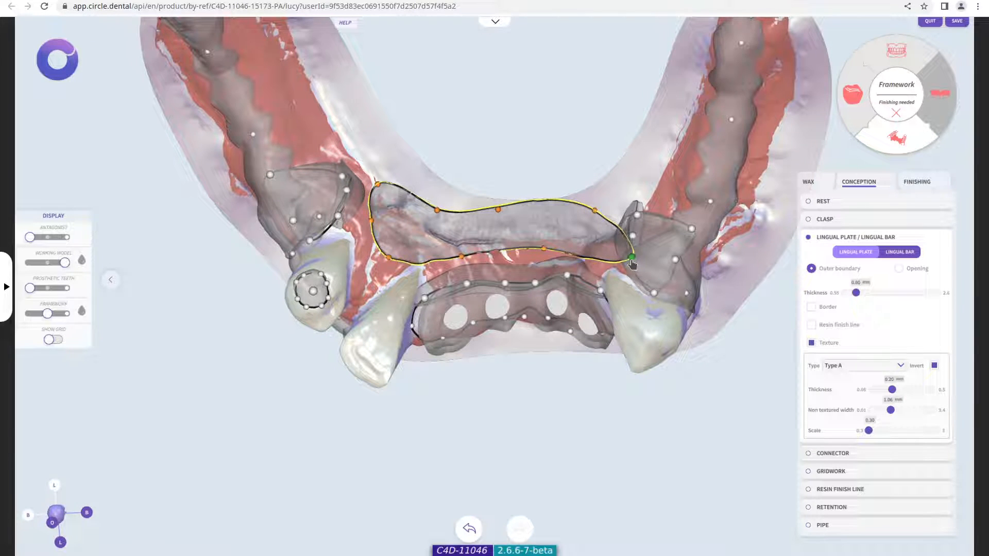
{"action": "right_click_drag", "start_coordinate": [623, 197], "coordinate": [635, 180]}
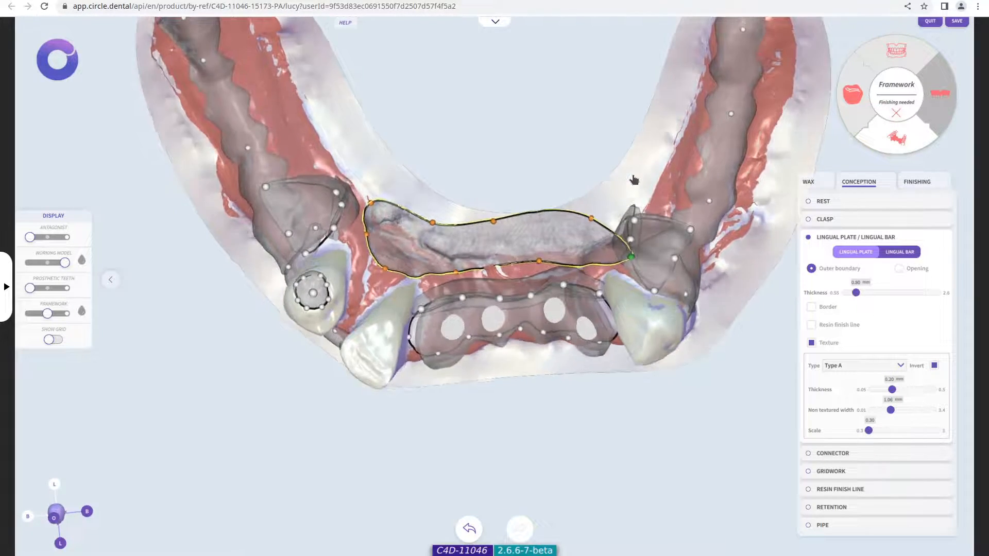
{"action": "left_click_drag", "start_coordinate": [539, 263], "coordinate": [542, 265]}
{"action": "left_click", "coordinate": [604, 205]}
{"action": "left_click", "coordinate": [539, 244]}
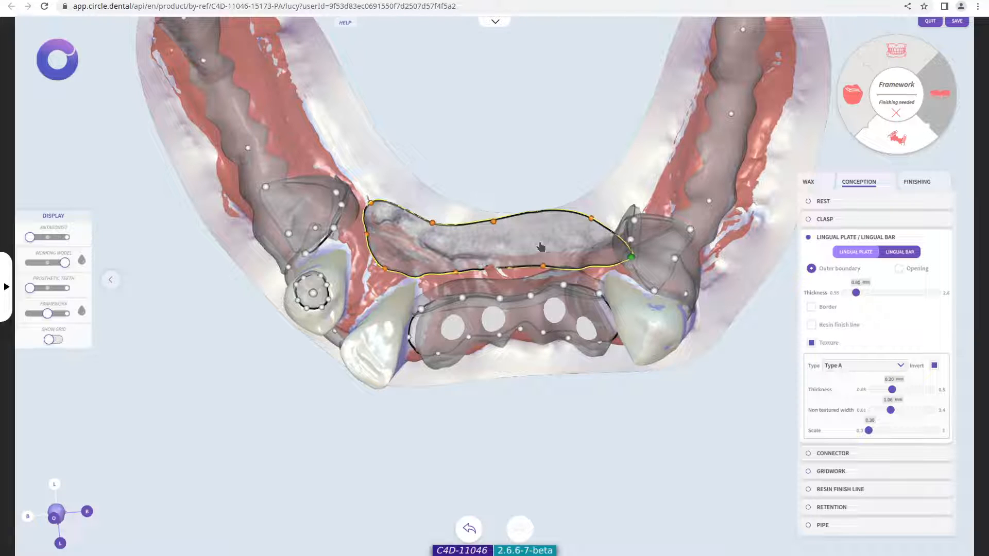
{"action": "key", "text": "Delete"}
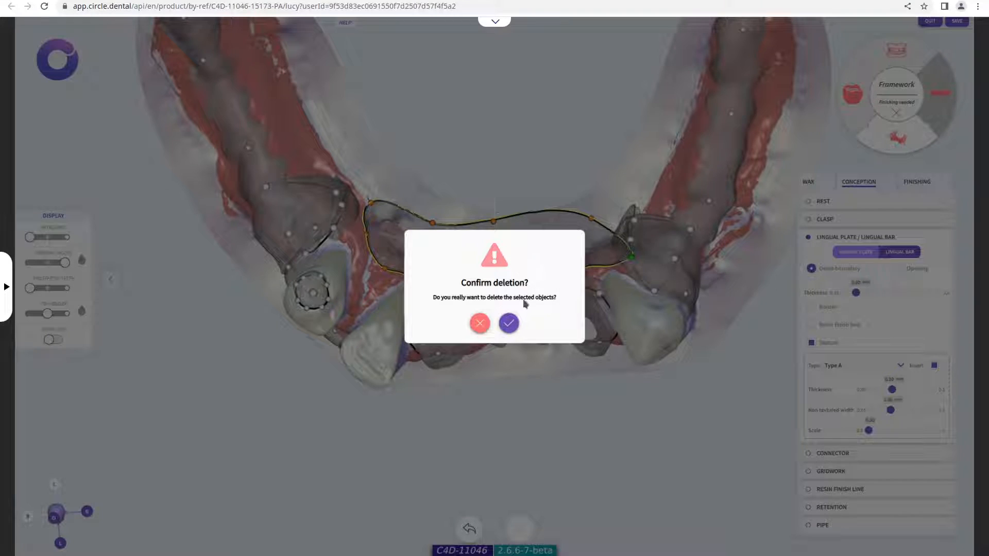
{"action": "left_click", "coordinate": [509, 323]}
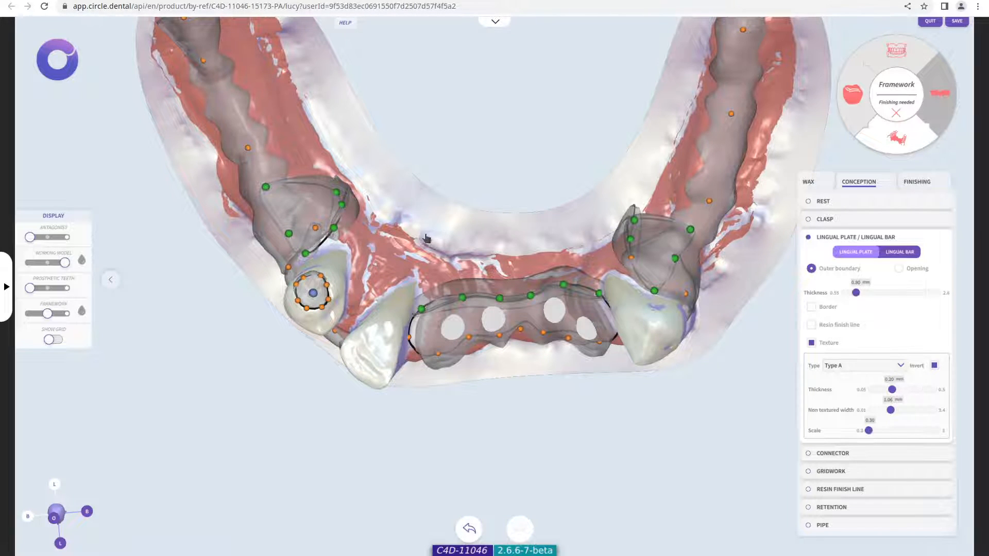
Draw a textured lingual plate behind the front teeth, snapping its outline to the control points of the two side gridworks and the front gridwork
{"action": "right_click_drag", "start_coordinate": [417, 238], "coordinate": [422, 247]}
{"action": "left_click", "coordinate": [340, 202]}
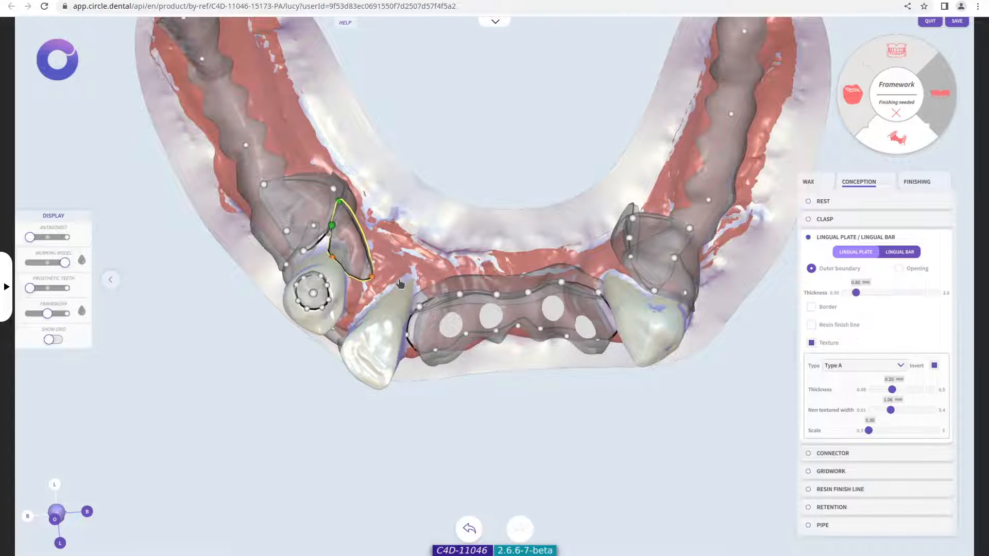
{"action": "left_click", "coordinate": [420, 307]}
{"action": "left_click", "coordinate": [460, 294]}
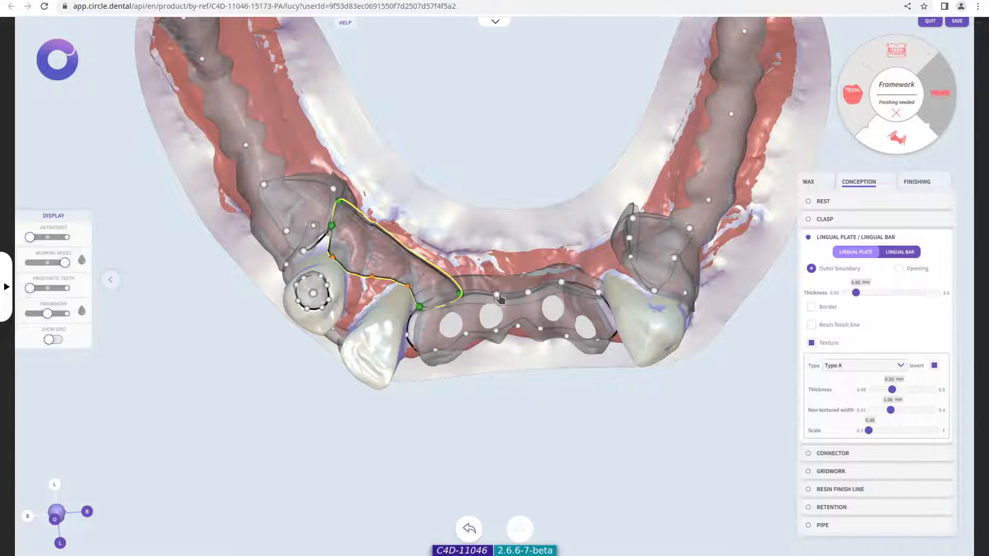
{"action": "left_click", "coordinate": [496, 294]}
{"action": "left_click", "coordinate": [528, 292]}
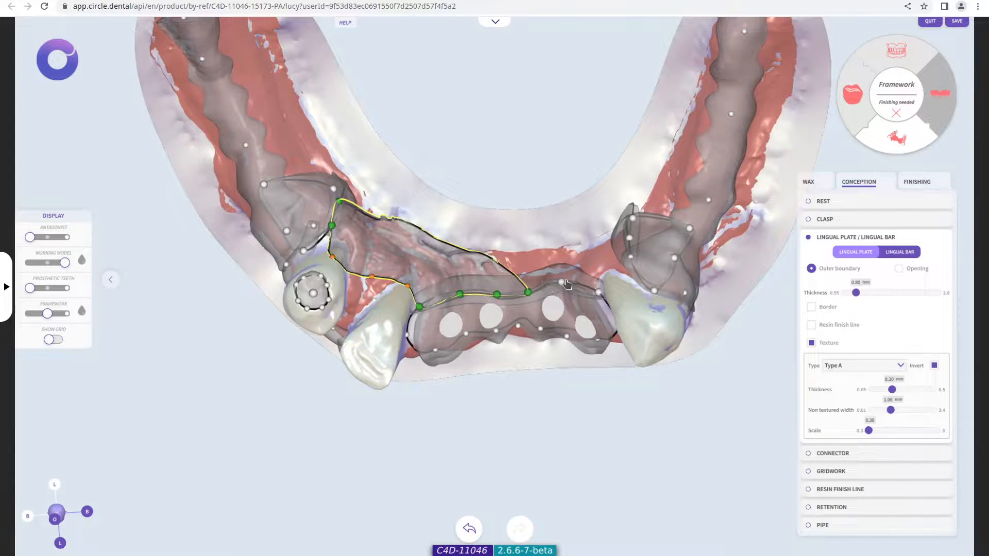
{"action": "left_click", "coordinate": [561, 283]}
{"action": "left_click", "coordinate": [598, 291]}
{"action": "left_click", "coordinate": [630, 256]}
{"action": "left_click", "coordinate": [629, 238]}
{"action": "left_click", "coordinate": [454, 243]}
{"action": "left_click", "coordinate": [397, 232]}
Move a control point on the lingual plate's free rear edge slightly toward the single standing tooth's side
{"action": "right_click_drag", "start_coordinate": [448, 255], "coordinate": [324, 402]}
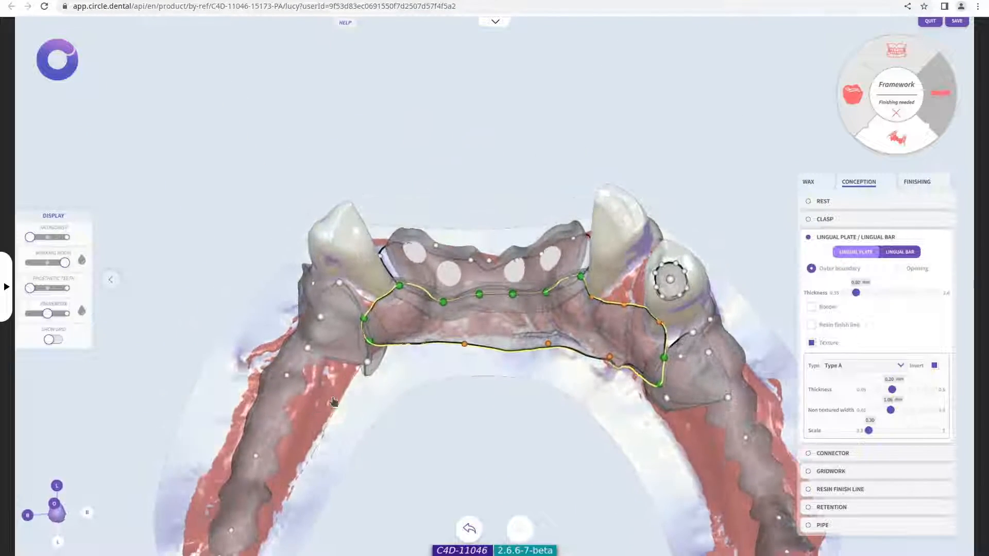
{"action": "right_click_drag", "start_coordinate": [450, 326], "coordinate": [442, 252]}
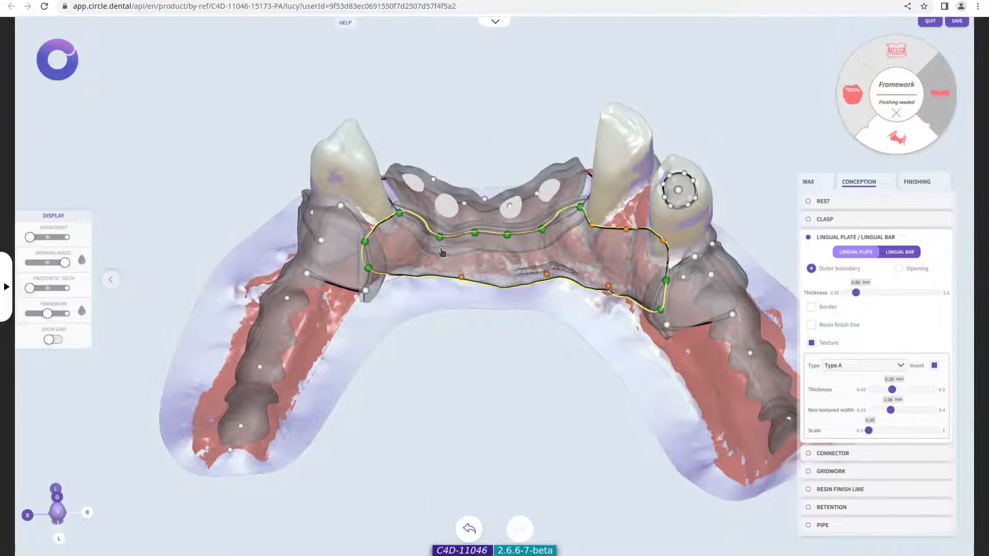
{"action": "mouse_move", "coordinate": [465, 281]}
{"action": "left_mouse_down"}
{"action": "mouse_move", "coordinate": [441, 288]}
{"action": "mouse_move", "coordinate": [462, 282]}
{"action": "mouse_move", "coordinate": [450, 287]}
{"action": "left_mouse_up"}
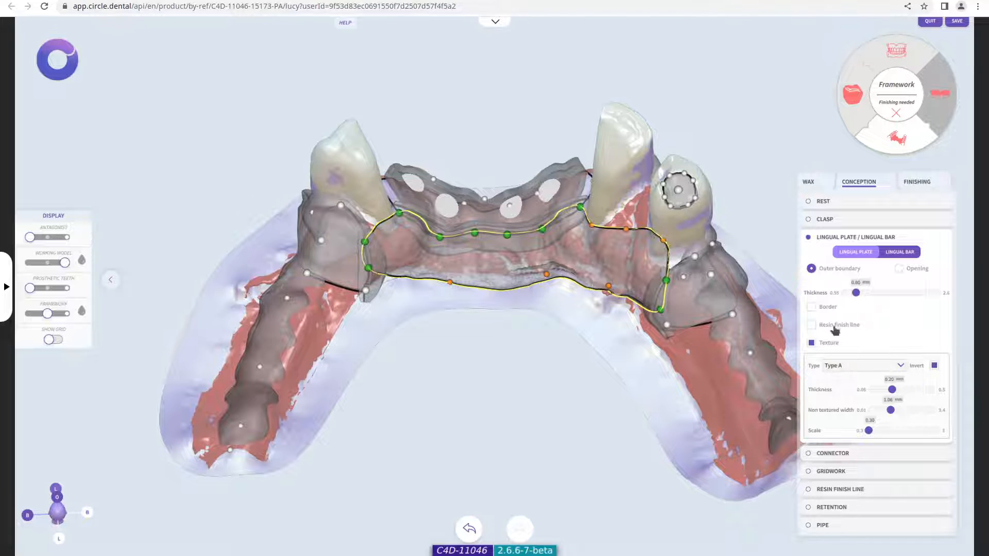
Turn on the lingual plate's border and show the framework in true color
{"action": "mouse_move", "coordinate": [857, 292]}
{"action": "left_mouse_down"}
{"action": "mouse_move", "coordinate": [897, 293]}
{"action": "mouse_move", "coordinate": [855, 297]}
{"action": "left_mouse_up"}
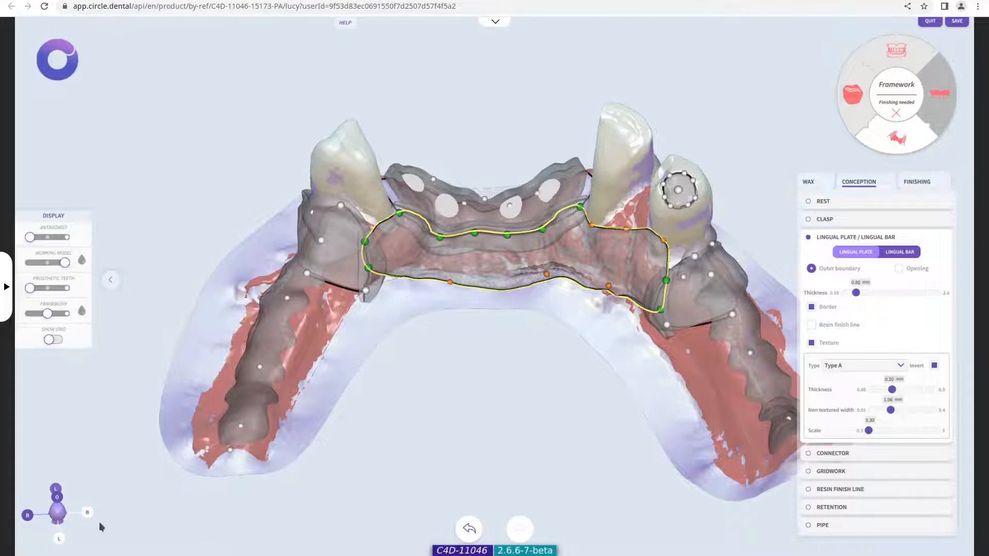
{"action": "left_click", "coordinate": [81, 312]}
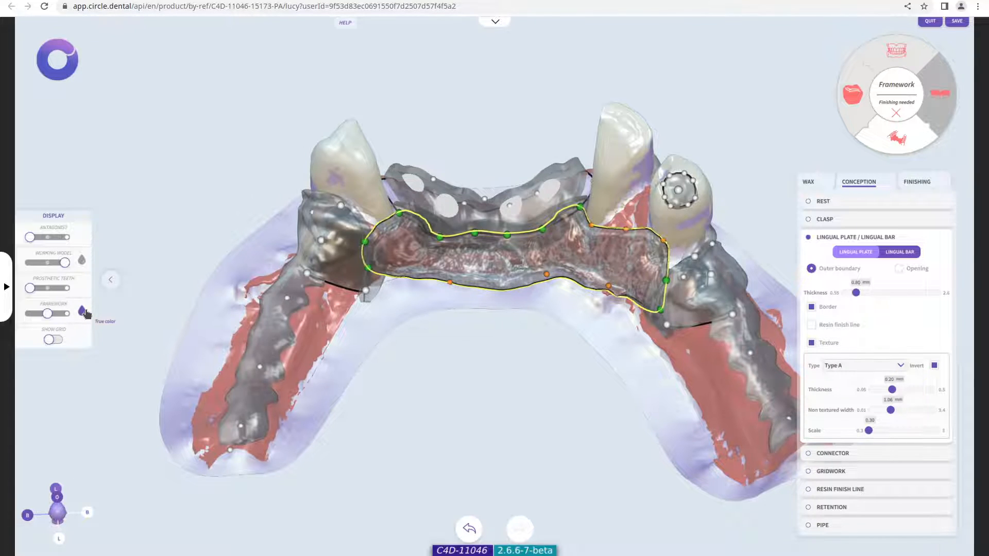
Turn off the lingual plate's border
{"action": "left_click_drag", "start_coordinate": [479, 349], "coordinate": [590, 305]}
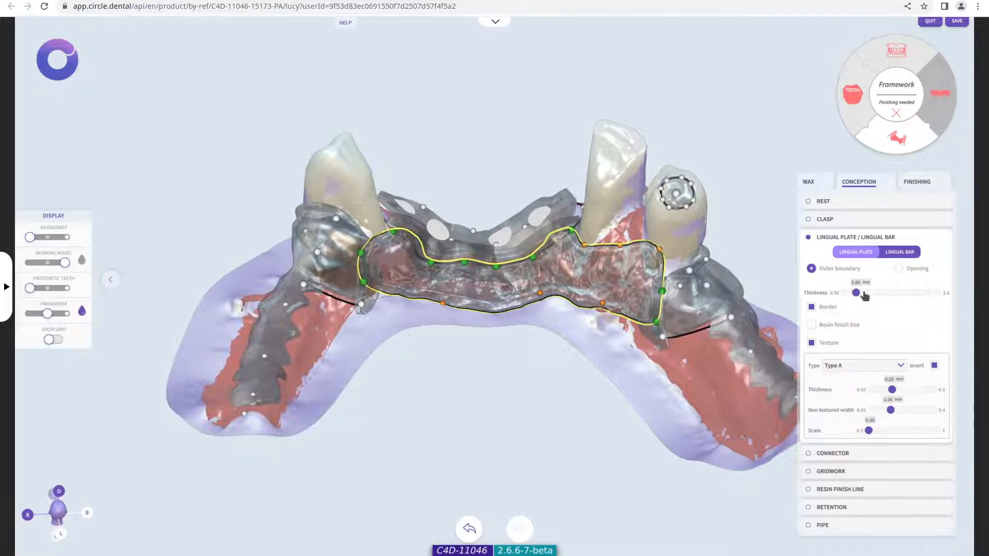
{"action": "left_click", "coordinate": [824, 309]}
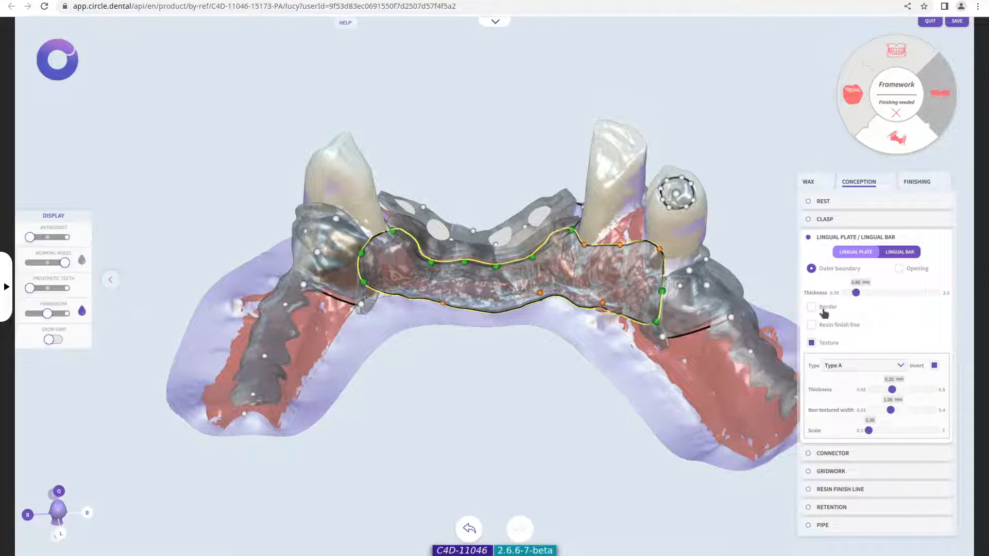
Try the lingual plate with a resin finish line and without its texture, restoring both options
{"action": "left_click", "coordinate": [855, 326]}
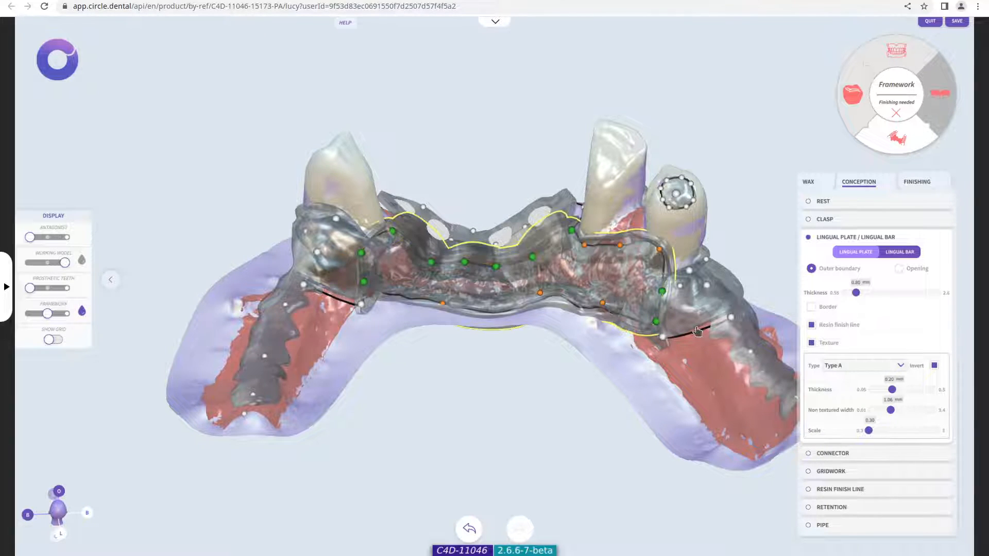
{"action": "left_click", "coordinate": [833, 329]}
{"action": "left_click", "coordinate": [827, 345]}
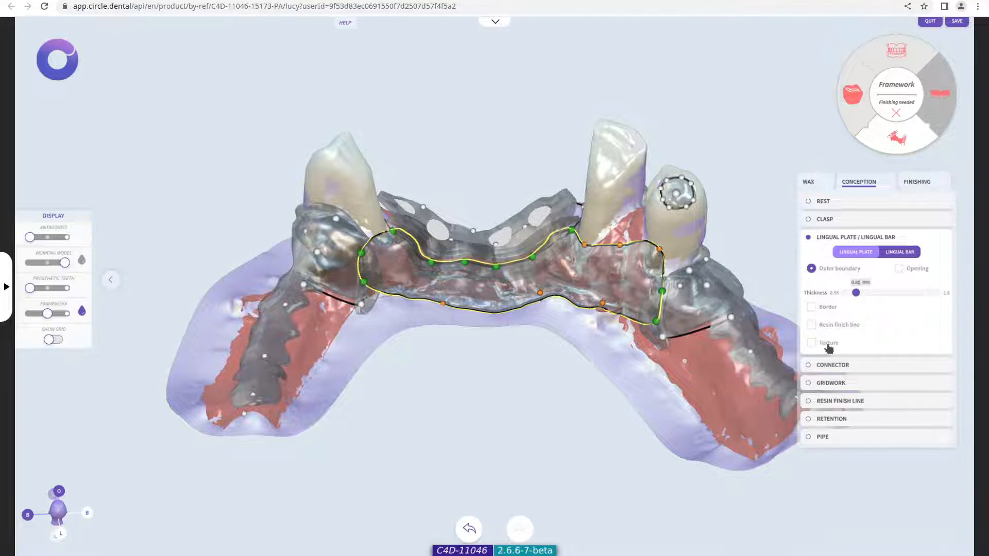
{"action": "left_click", "coordinate": [827, 345]}
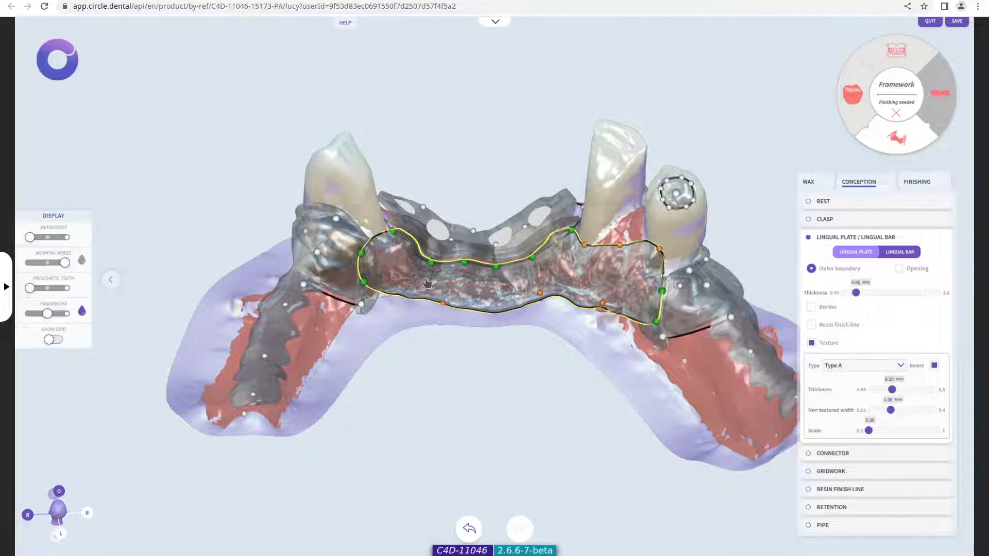
Try texture Type B on the lingual plate and return the texture to Type A
{"action": "left_click", "coordinate": [893, 367]}
{"action": "left_click", "coordinate": [860, 392]}
{"action": "left_click", "coordinate": [867, 369]}
{"action": "left_click", "coordinate": [850, 379]}
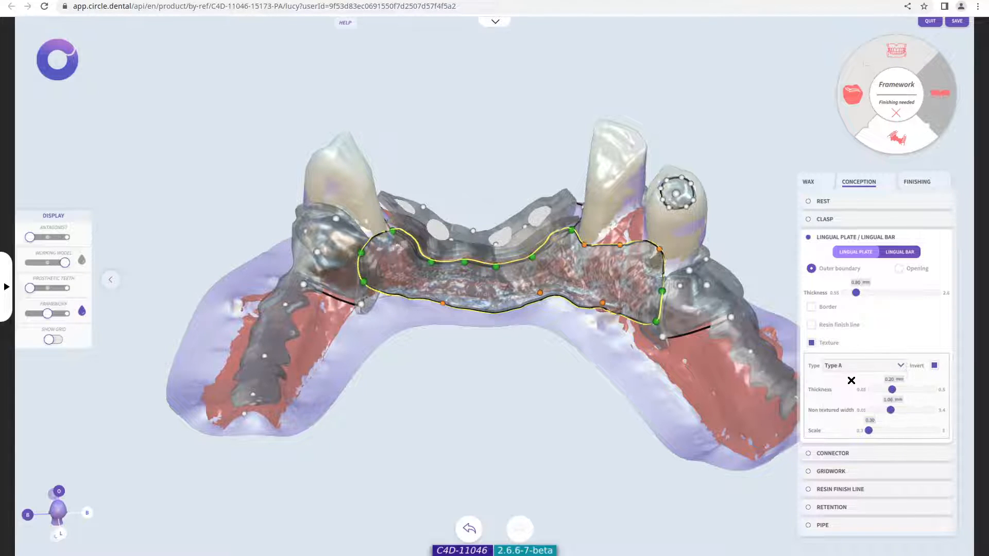
Try a 0.25 mm texture thickness, 0.91 mm non-textured width and a larger scale on the lingual plate, and undo these changes
{"action": "left_click_drag", "start_coordinate": [892, 390], "coordinate": [914, 432]}
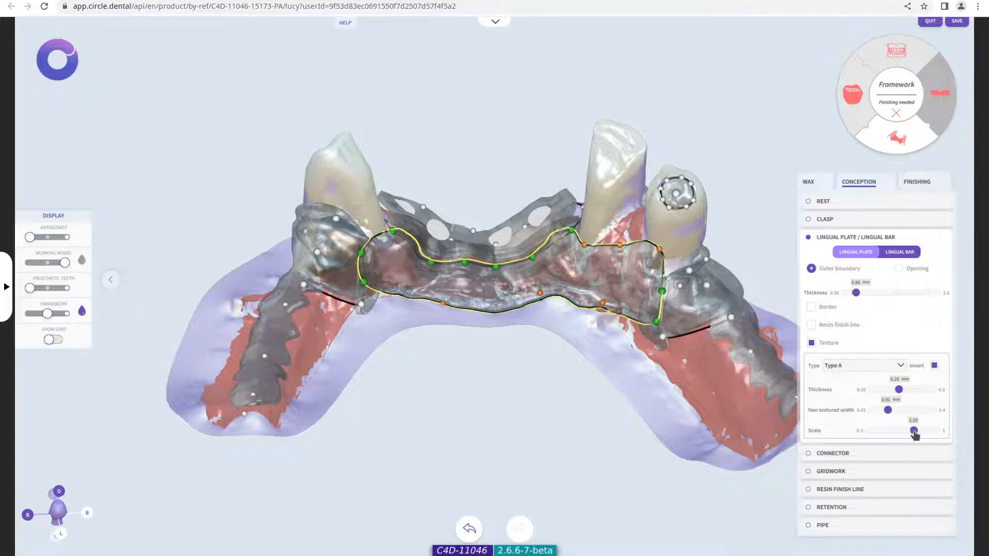
{"action": "left_click", "coordinate": [468, 529]}
{"action": "left_click", "coordinate": [469, 529]}
{"action": "left_click", "coordinate": [468, 529]}
{"action": "left_click", "coordinate": [469, 529]}
{"action": "left_click", "coordinate": [468, 529]}
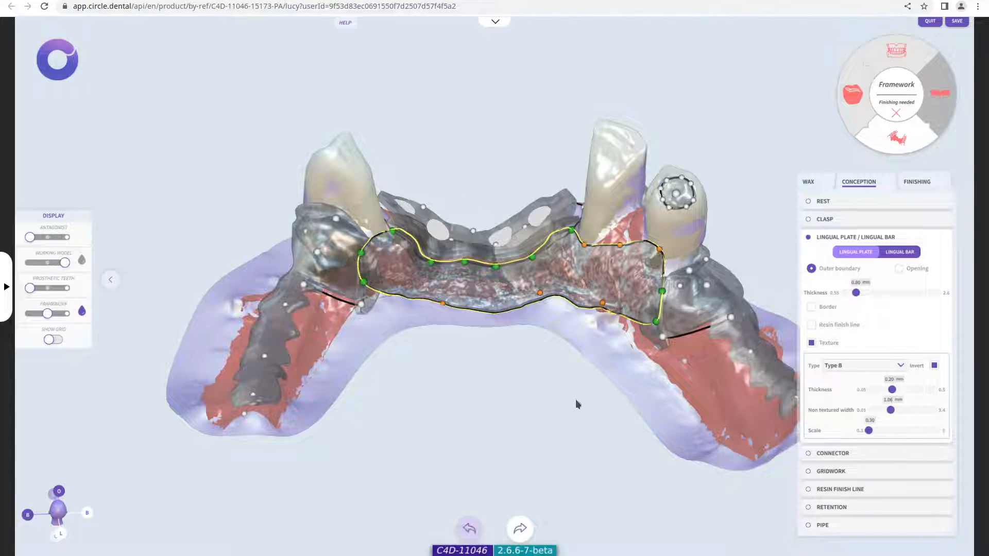
{"action": "left_click", "coordinate": [520, 529]}
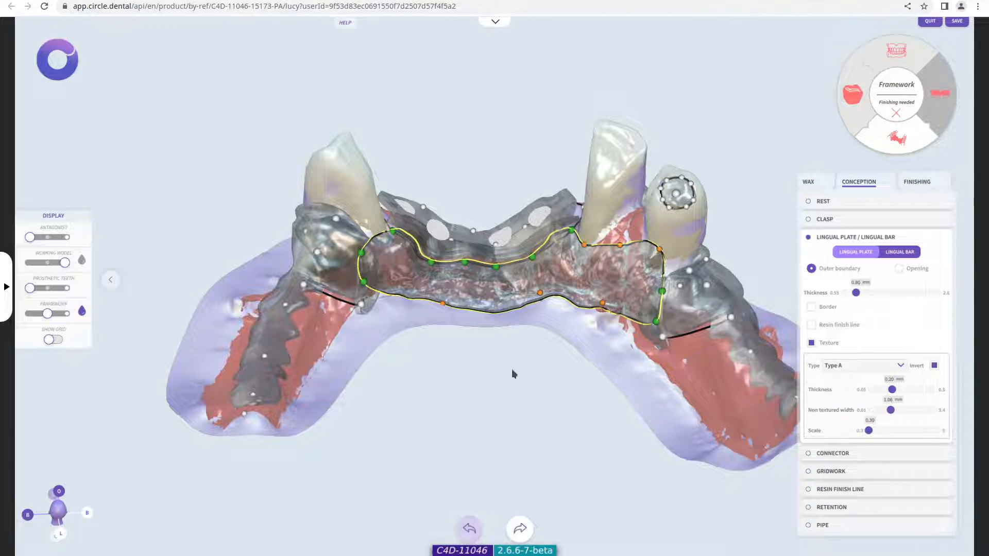
Switch the lingual plate tool to opening mode and back to outer boundary
{"action": "left_click_drag", "start_coordinate": [511, 369], "coordinate": [530, 387]}
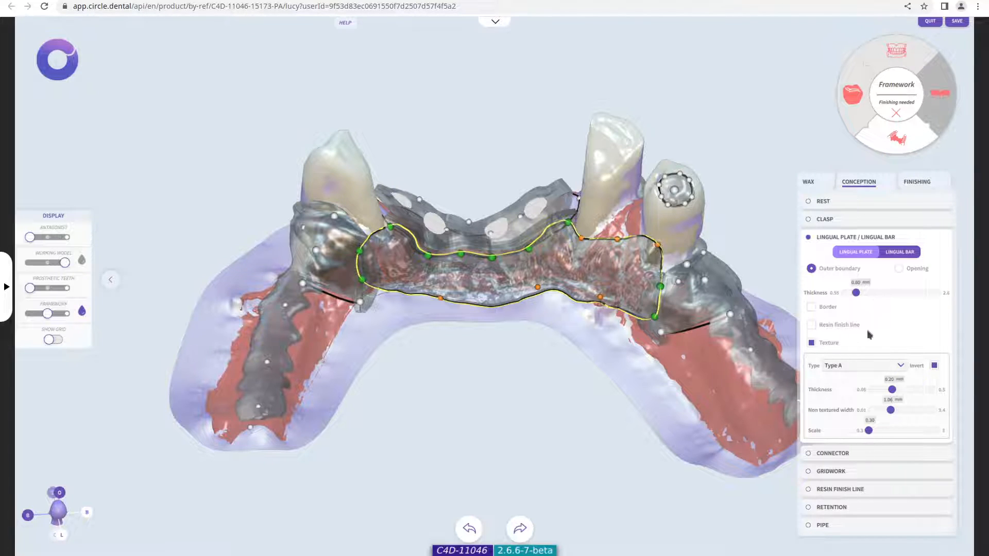
{"action": "left_click", "coordinate": [898, 268]}
{"action": "left_click_drag", "start_coordinate": [496, 343], "coordinate": [484, 422]}
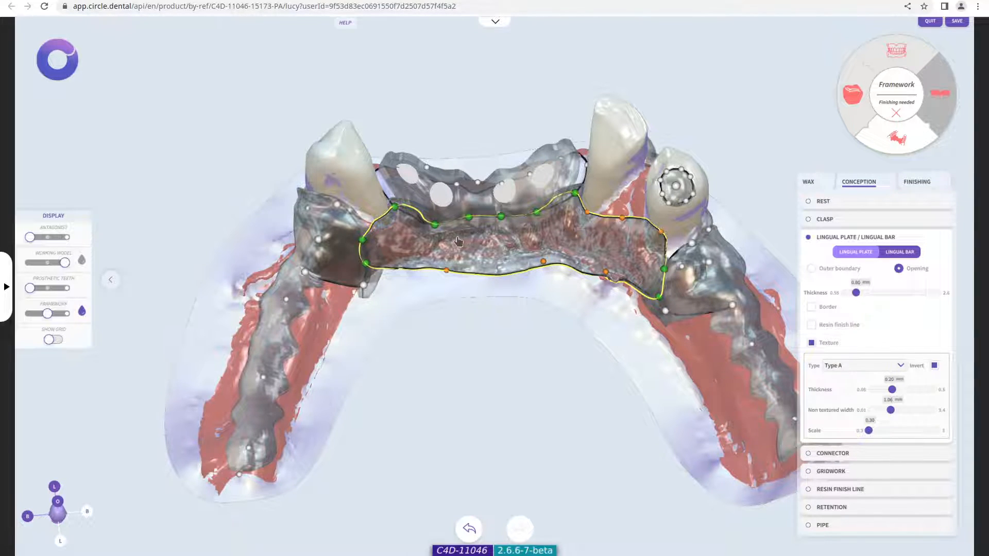
{"action": "left_click", "coordinate": [821, 271]}
{"action": "left_click_drag", "start_coordinate": [627, 426], "coordinate": [638, 379]}
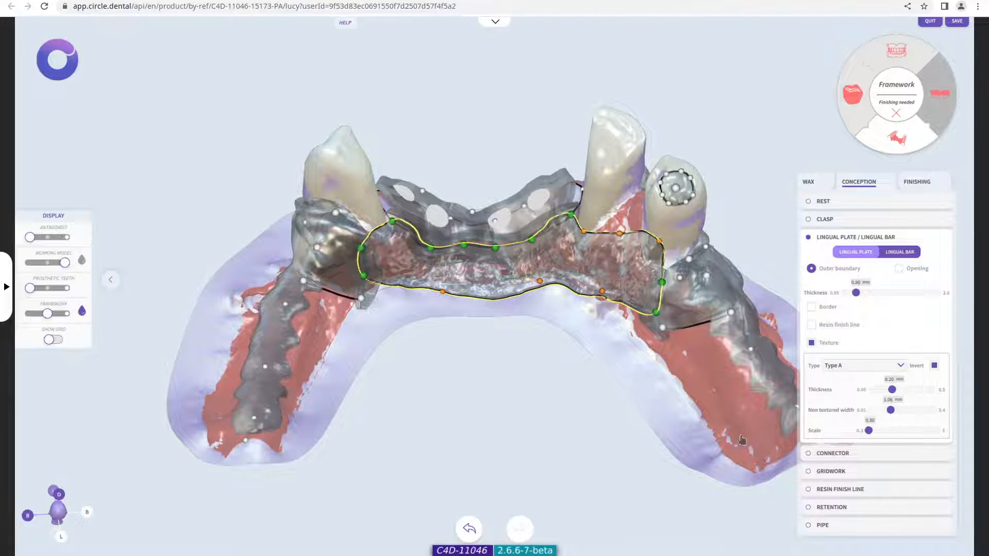
Draw a three-point connector from the lingual plate's upper edge to the circular rest on the rear standing tooth
{"action": "left_click", "coordinate": [853, 454]}
{"action": "left_click_drag", "start_coordinate": [636, 272], "coordinate": [655, 291]}
{"action": "left_click", "coordinate": [636, 235]}
{"action": "left_click", "coordinate": [651, 213]}
{"action": "left_click", "coordinate": [660, 193]}
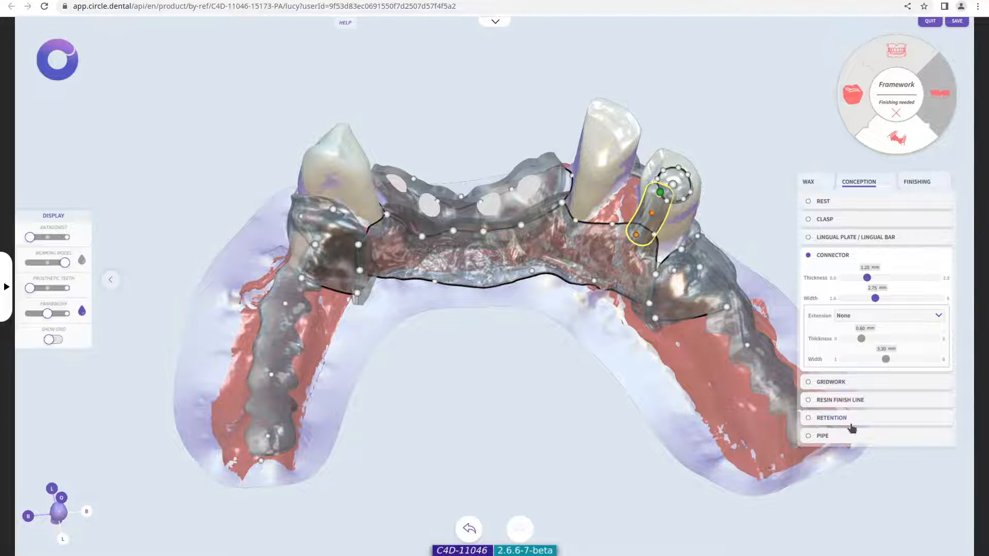
Select the front gridwork and set its offset to 0.70 mm
{"action": "left_click", "coordinate": [846, 383]}
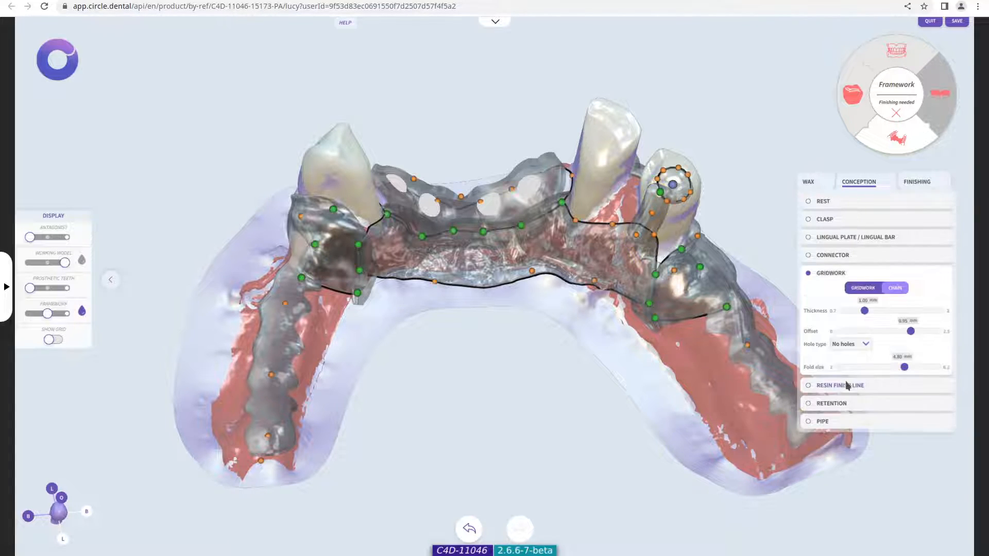
{"action": "left_click", "coordinate": [496, 200]}
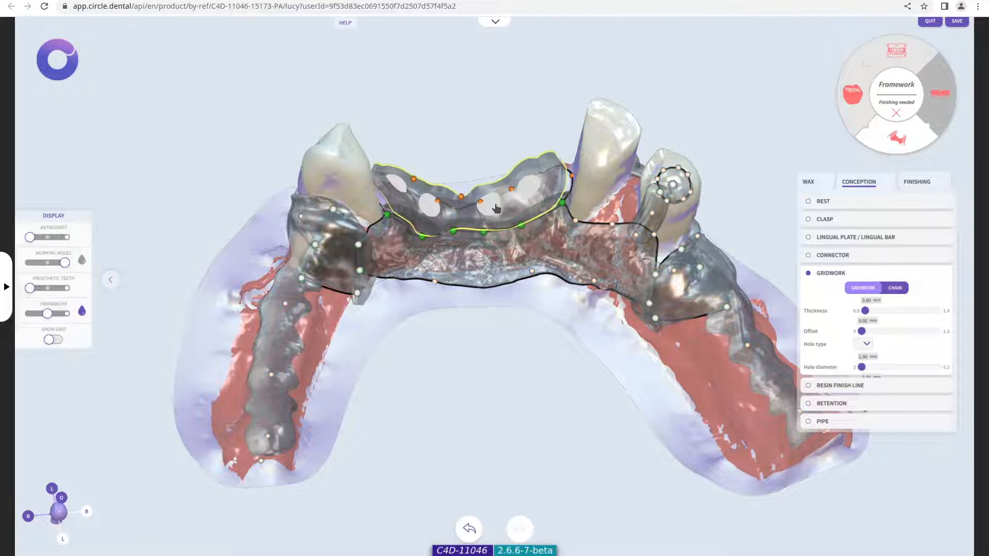
{"action": "left_click_drag", "start_coordinate": [529, 259], "coordinate": [769, 337]}
{"action": "mouse_move", "coordinate": [916, 331]}
{"action": "left_mouse_down"}
{"action": "mouse_move", "coordinate": [889, 332]}
{"action": "mouse_move", "coordinate": [902, 332]}
{"action": "left_mouse_up"}
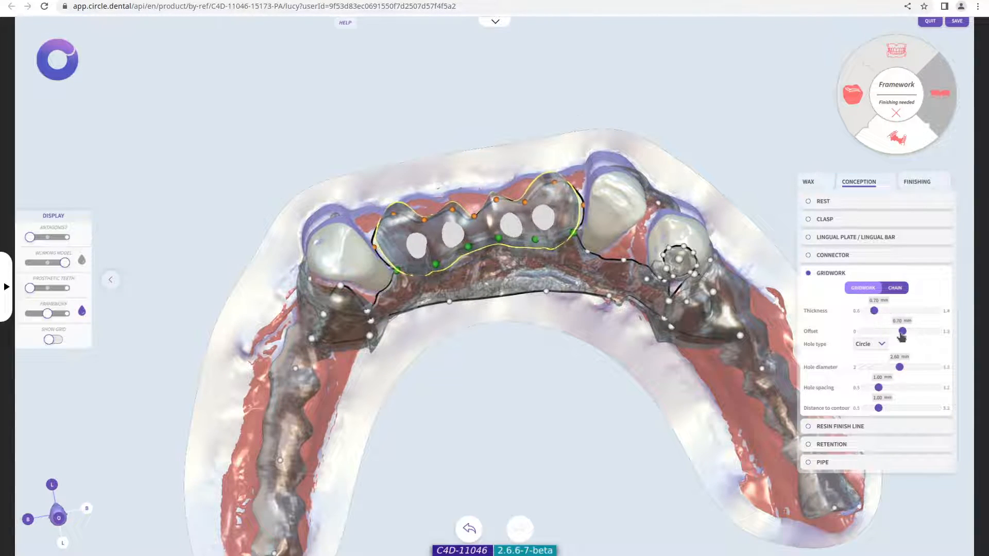
Try the front gridwork with no holes and return its hole type to Circle
{"action": "left_click", "coordinate": [869, 344]}
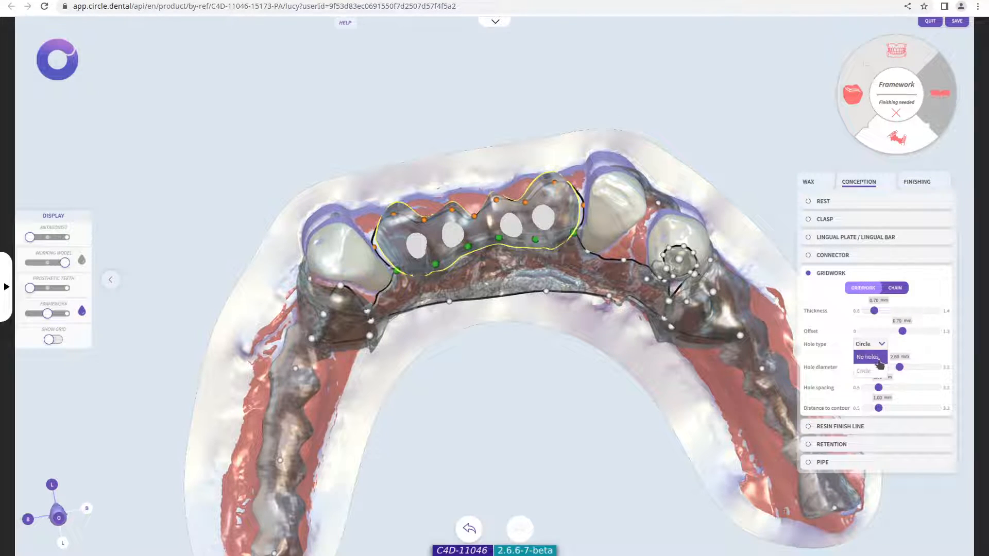
{"action": "left_click", "coordinate": [868, 357]}
{"action": "left_click", "coordinate": [870, 344]}
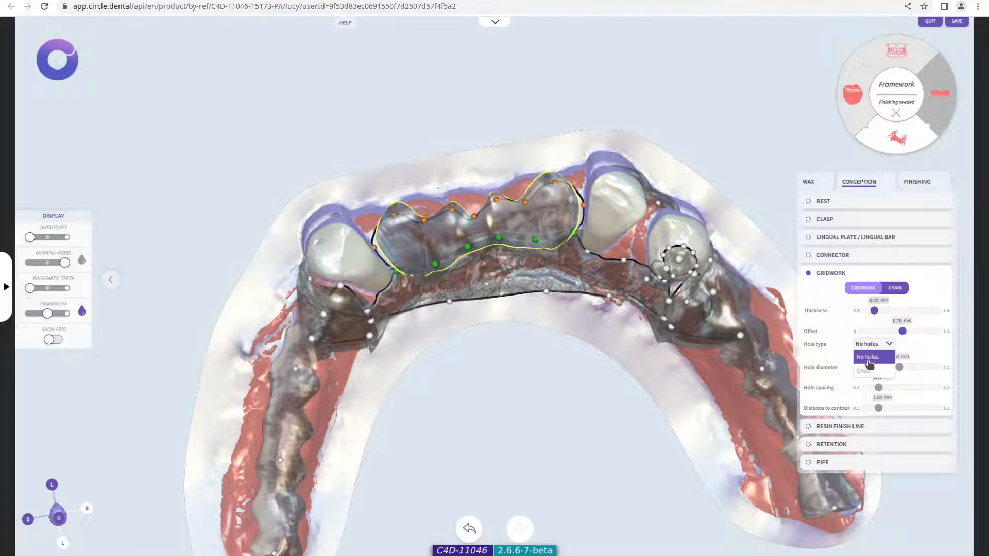
{"action": "left_click", "coordinate": [869, 371]}
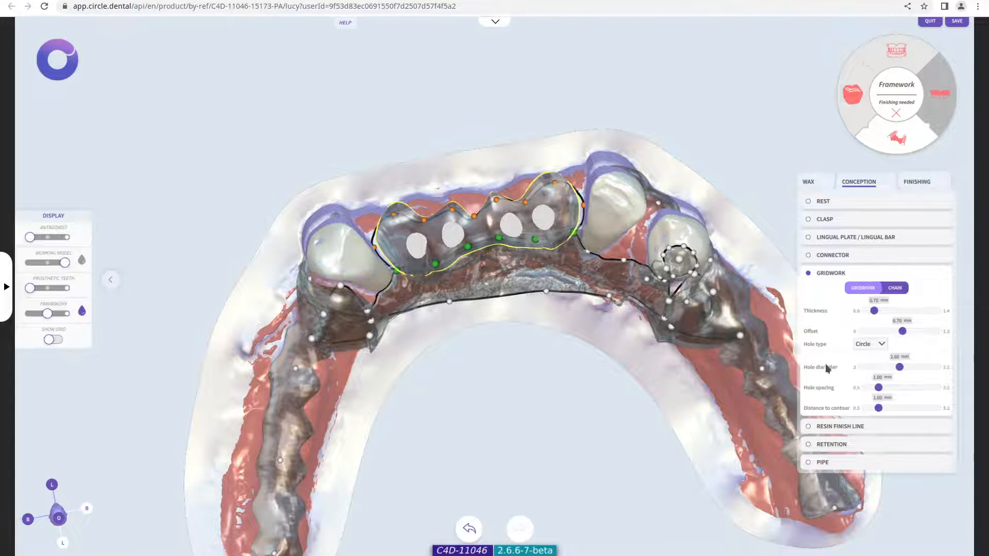
Set the front gridwork's hole diameter to 2.55 mm, and undo trial increases of its hole spacing and distance to contour
{"action": "left_click", "coordinate": [905, 368]}
{"action": "left_click_drag", "start_coordinate": [904, 368], "coordinate": [889, 413]}
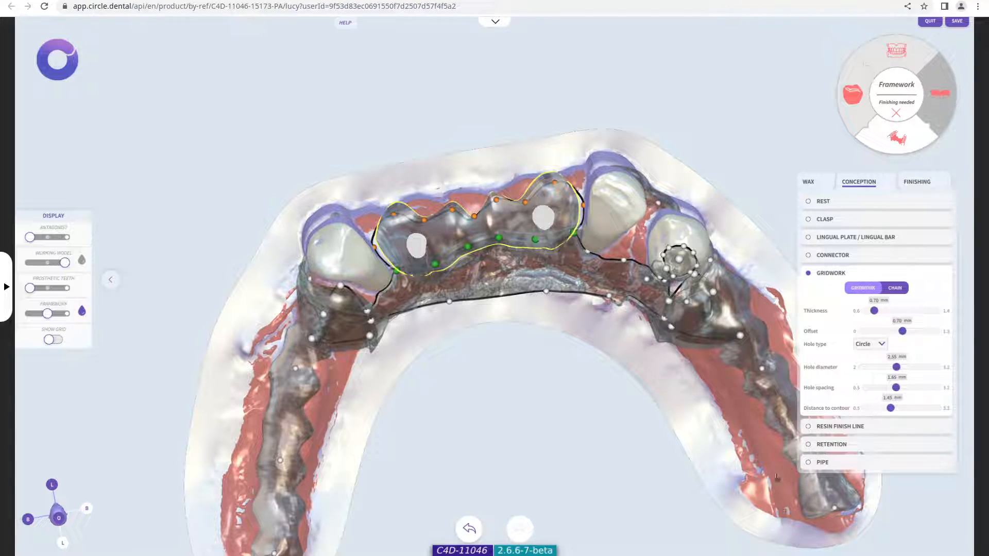
{"action": "left_click", "coordinate": [470, 530]}
{"action": "left_click", "coordinate": [469, 531]}
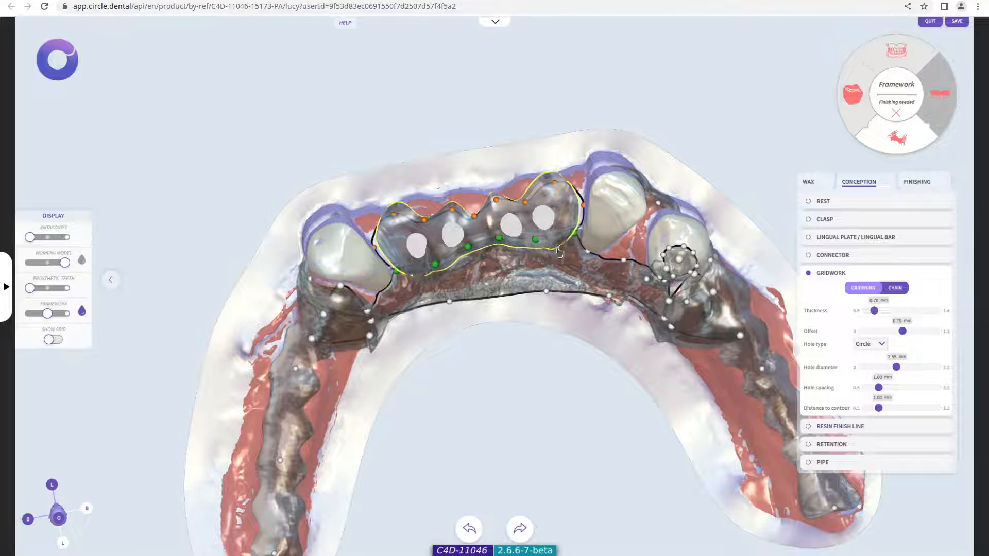
Extend the resin finish line on the single standing tooth's side rearward with three added control points
{"action": "left_click", "coordinate": [862, 429]}
{"action": "left_click_drag", "start_coordinate": [590, 410], "coordinate": [603, 290]}
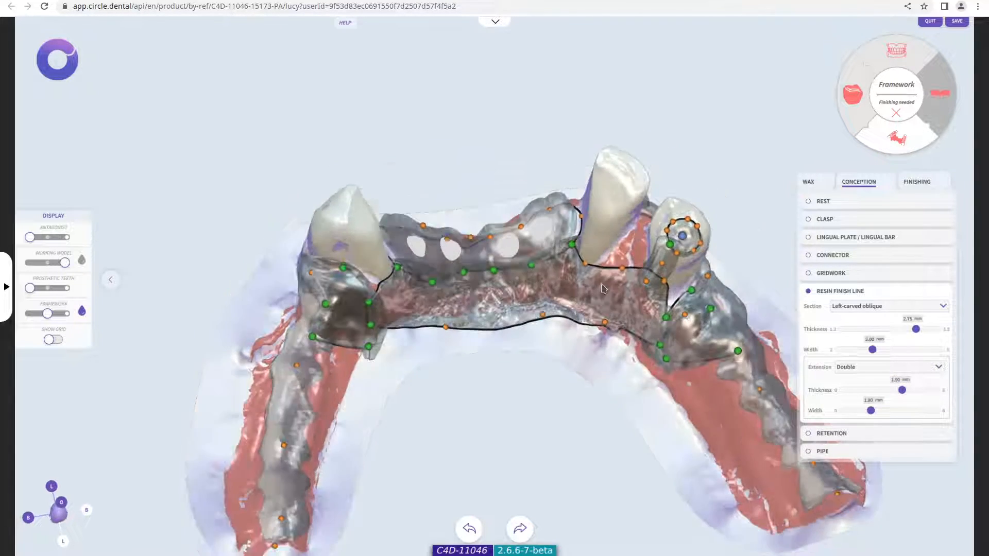
{"action": "left_click", "coordinate": [382, 341]}
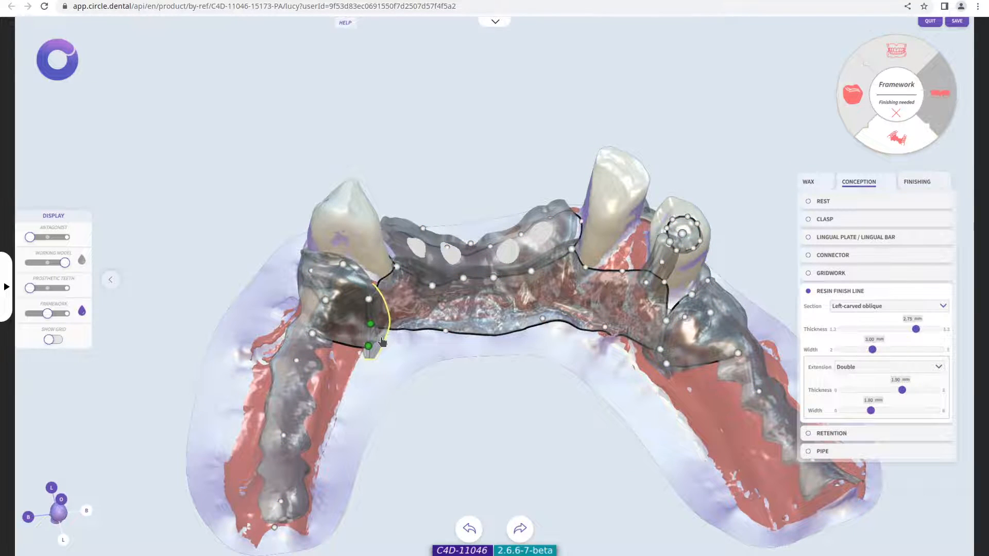
{"action": "left_click_drag", "start_coordinate": [472, 397], "coordinate": [377, 326]}
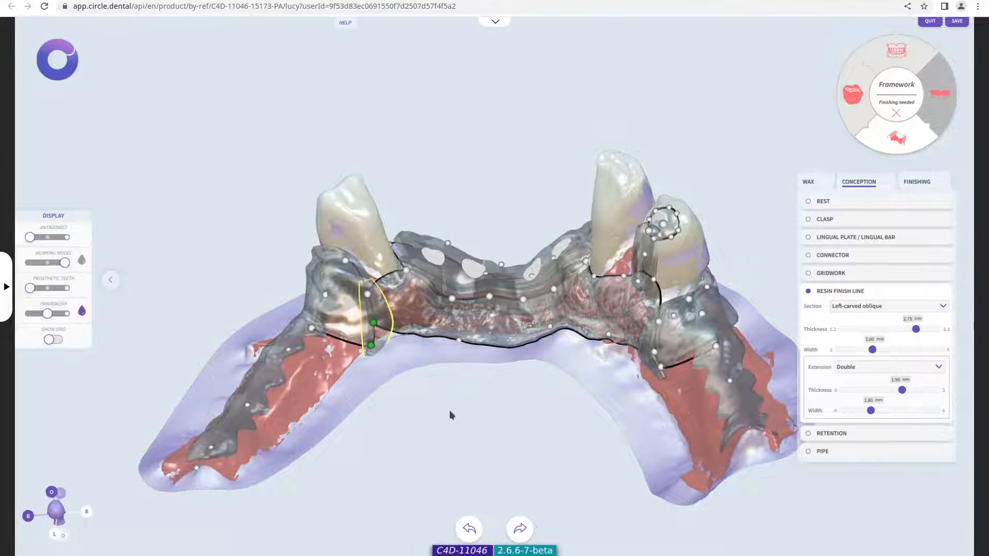
{"action": "left_click", "coordinate": [360, 377]}
{"action": "left_click", "coordinate": [326, 414]}
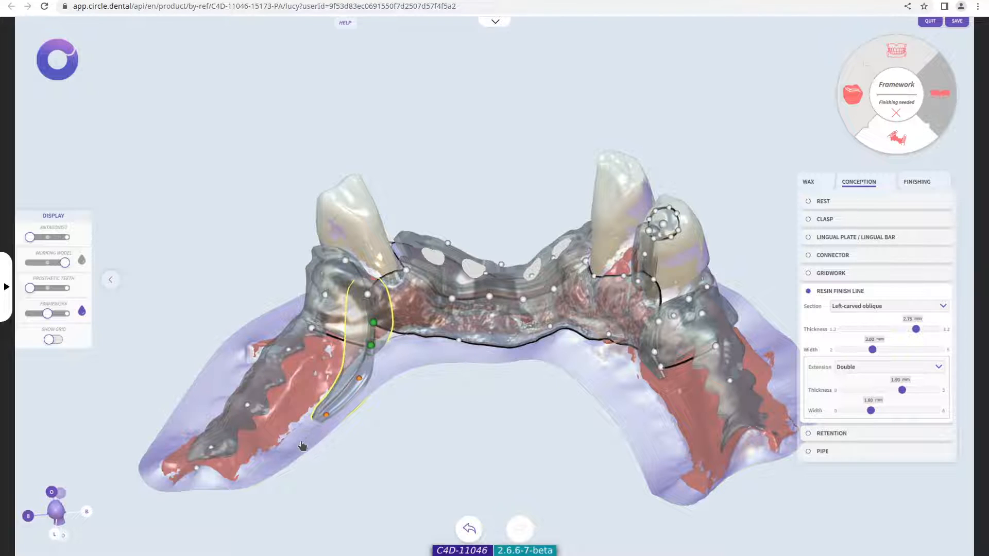
{"action": "left_click", "coordinate": [301, 442]}
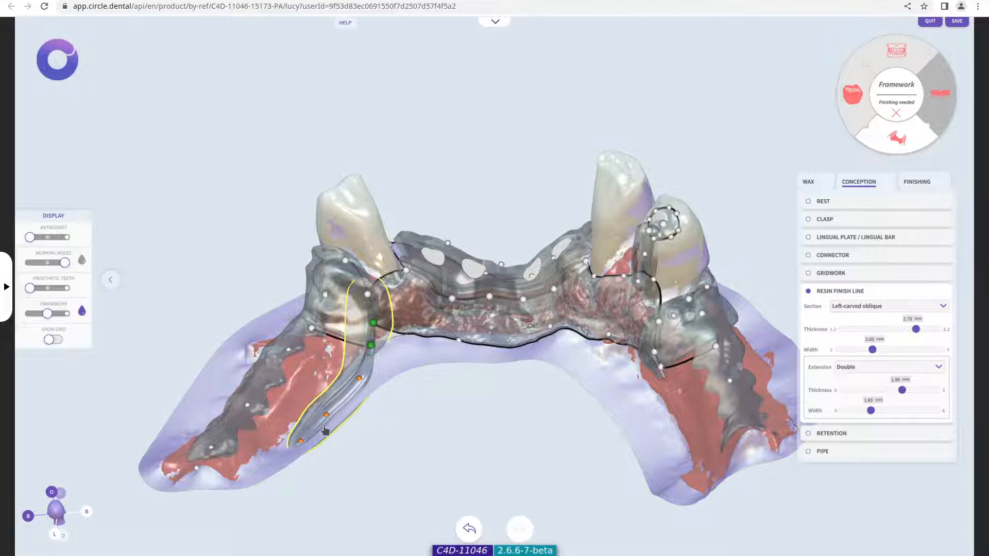
Remove the three added control points from the resin finish line
{"action": "left_click", "coordinate": [301, 442]}
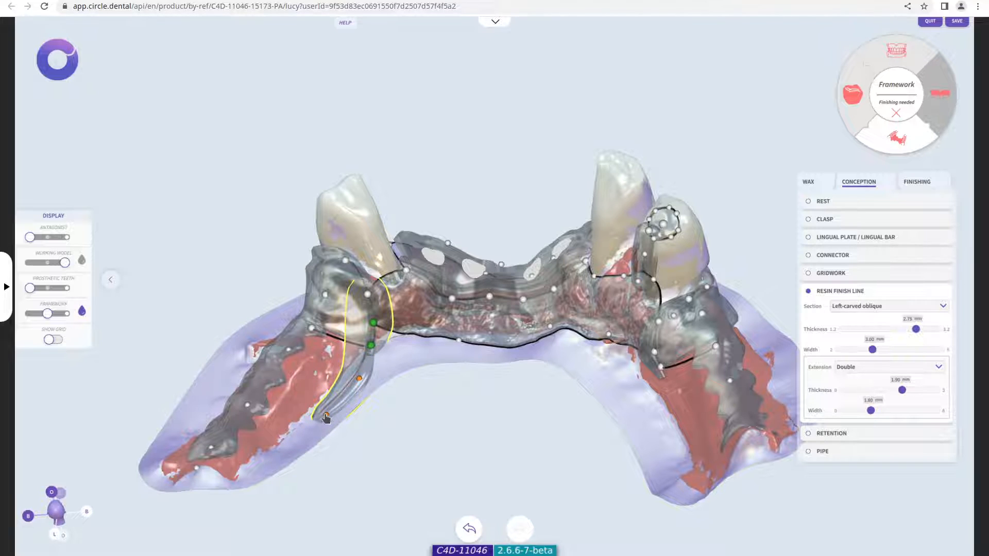
{"action": "left_click_drag", "start_coordinate": [326, 416], "coordinate": [364, 388]}
{"action": "right_click", "coordinate": [359, 380]}
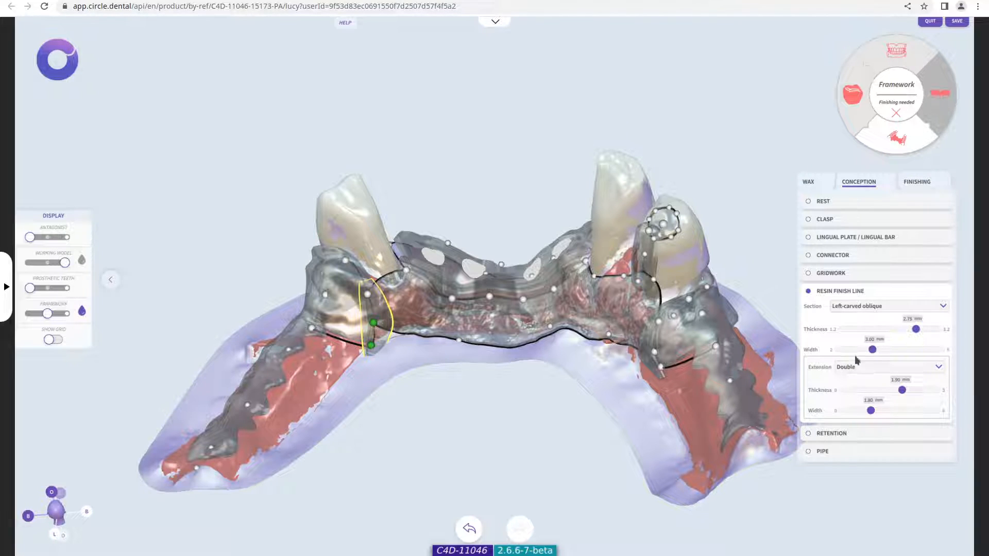
Activate the retention tool with the Spiral type and show the prosthetic teeth semi-transparent
{"action": "left_click", "coordinate": [838, 434]}
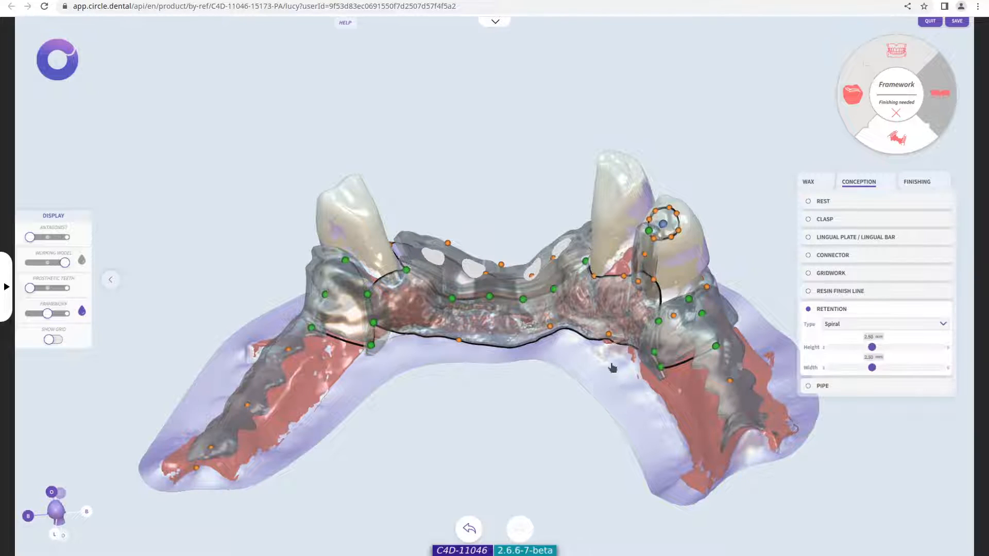
{"action": "left_click_drag", "start_coordinate": [610, 365], "coordinate": [616, 428]}
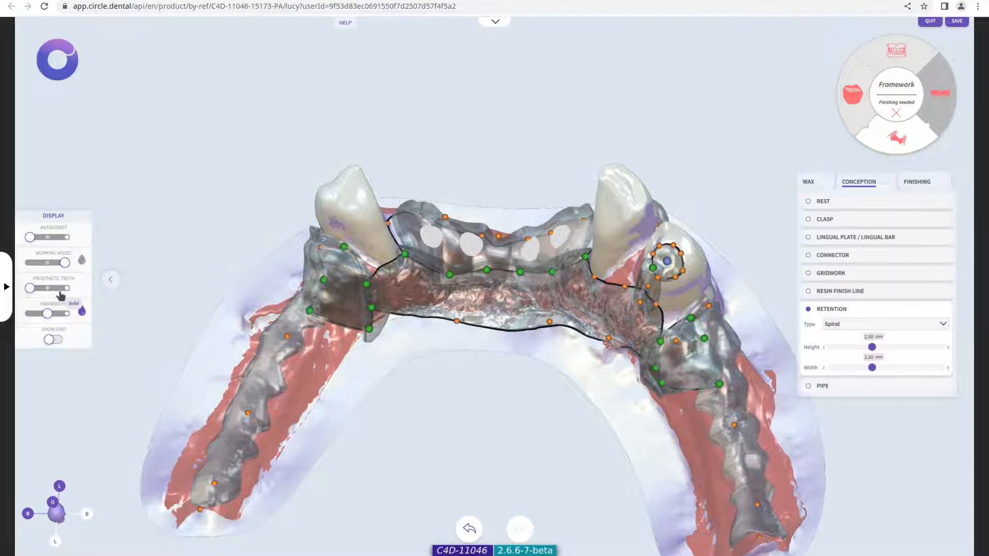
{"action": "left_click_drag", "start_coordinate": [29, 288], "coordinate": [47, 288]}
{"action": "left_click_drag", "start_coordinate": [426, 410], "coordinate": [405, 359]}
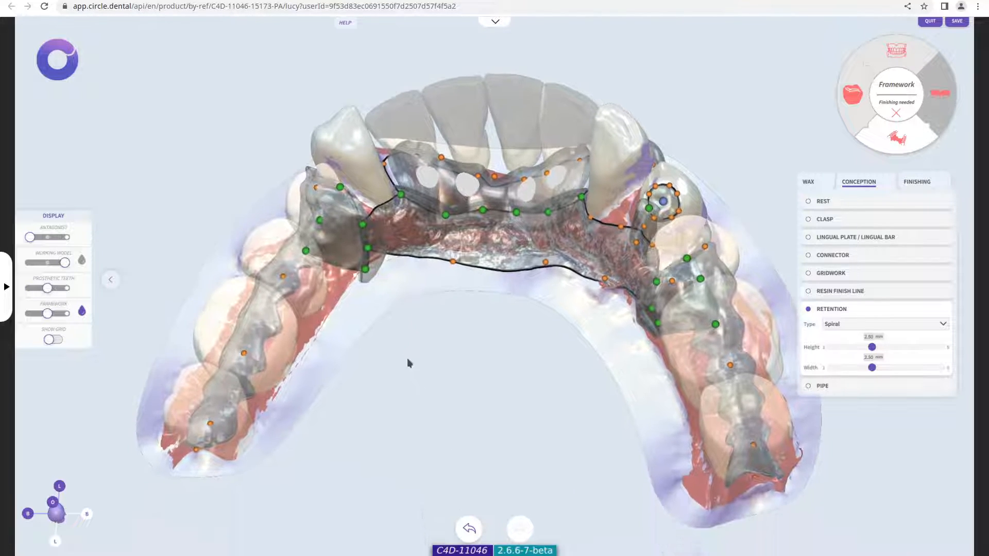
Place a spiral retention on the gridwork under the first molar on the single standing tooth's side and shift it slightly rearward
{"action": "left_click", "coordinate": [254, 340]}
{"action": "left_click_drag", "start_coordinate": [415, 421], "coordinate": [236, 267]}
{"action": "left_click_drag", "start_coordinate": [269, 375], "coordinate": [440, 414]}
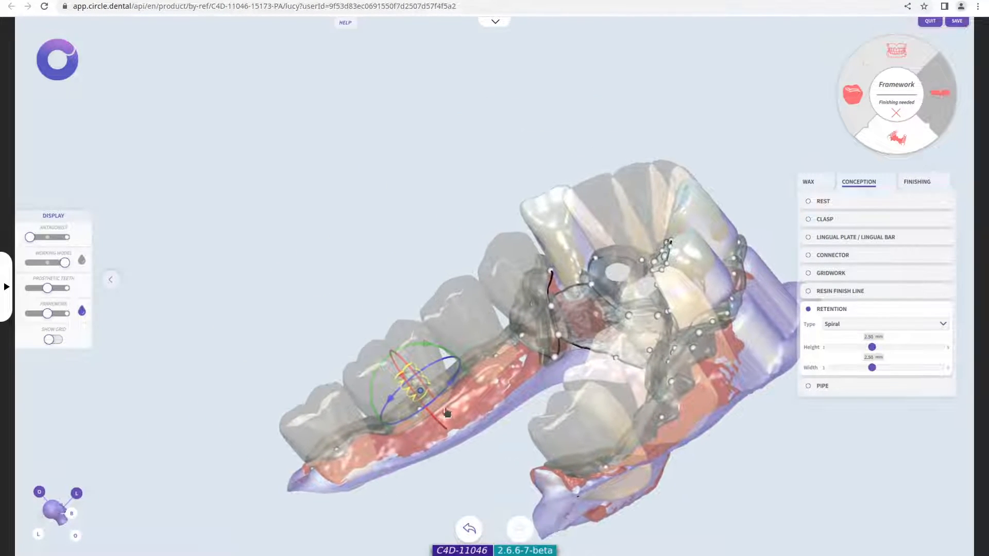
{"action": "scroll", "coordinate": [446, 412], "scroll_direction": "up", "scroll_amount": 4}
{"action": "right_click_drag", "start_coordinate": [436, 328], "coordinate": [430, 203]}
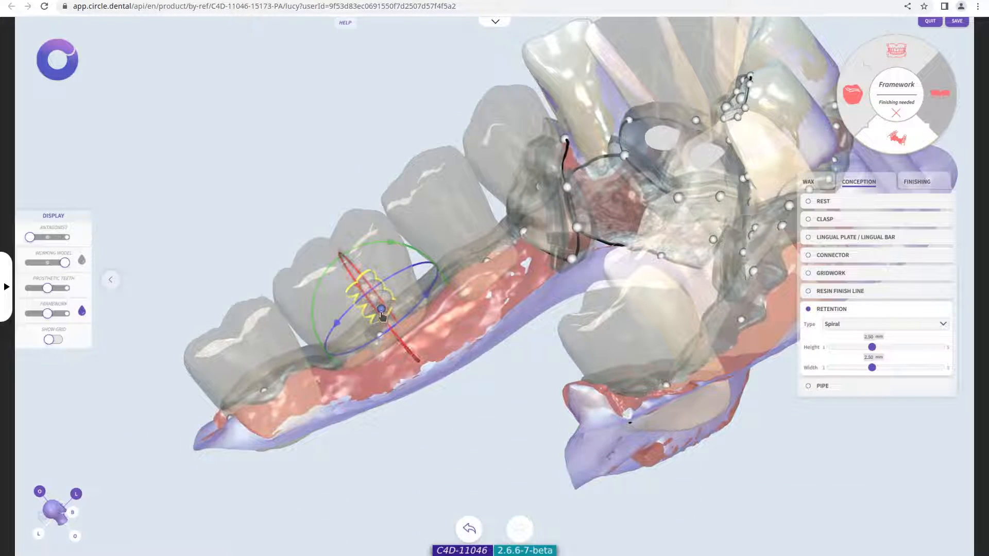
{"action": "left_click_drag", "start_coordinate": [382, 318], "coordinate": [369, 323]}
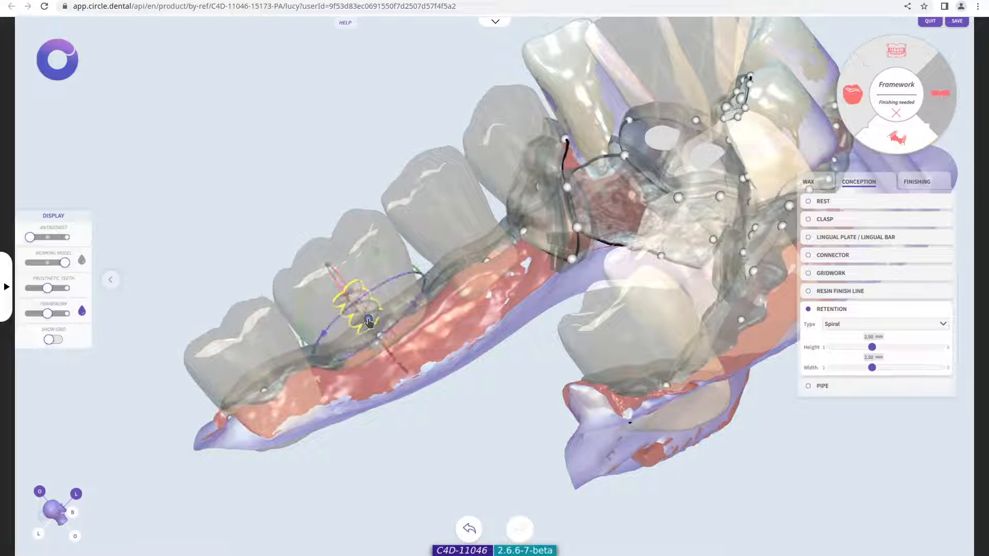
{"action": "left_click_drag", "start_coordinate": [496, 347], "coordinate": [298, 472]}
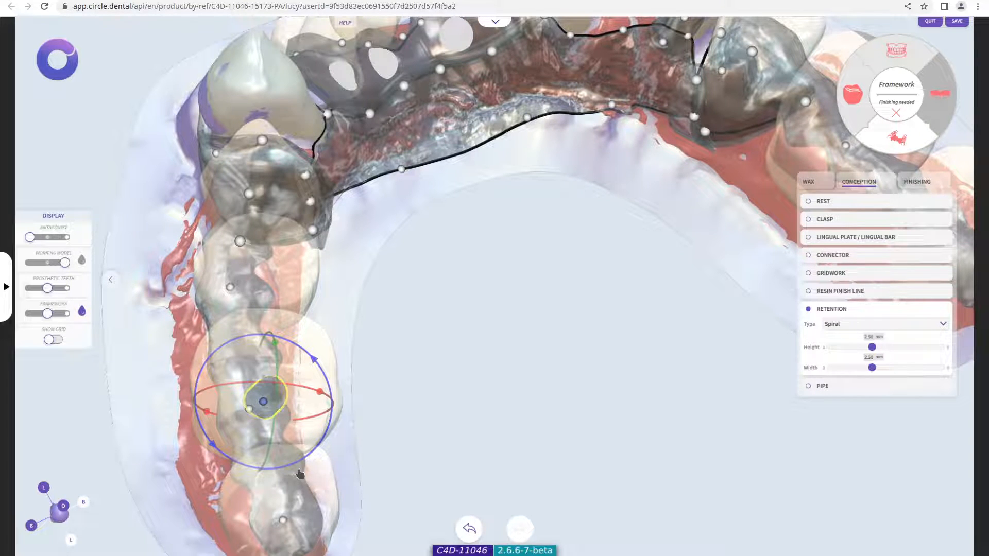
Try the T-shape type on the selected first-molar retention and return it to Spiral
{"action": "left_click_drag", "start_coordinate": [317, 379], "coordinate": [368, 339]}
{"action": "left_click_drag", "start_coordinate": [598, 374], "coordinate": [790, 387]}
{"action": "left_click", "coordinate": [841, 330]}
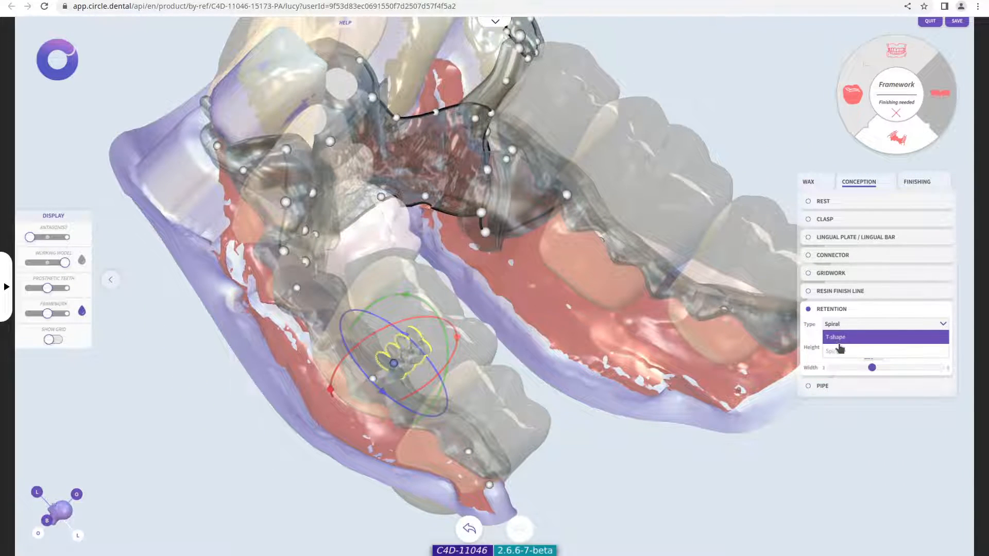
{"action": "left_click", "coordinate": [843, 340]}
{"action": "left_click_drag", "start_coordinate": [614, 370], "coordinate": [485, 365]}
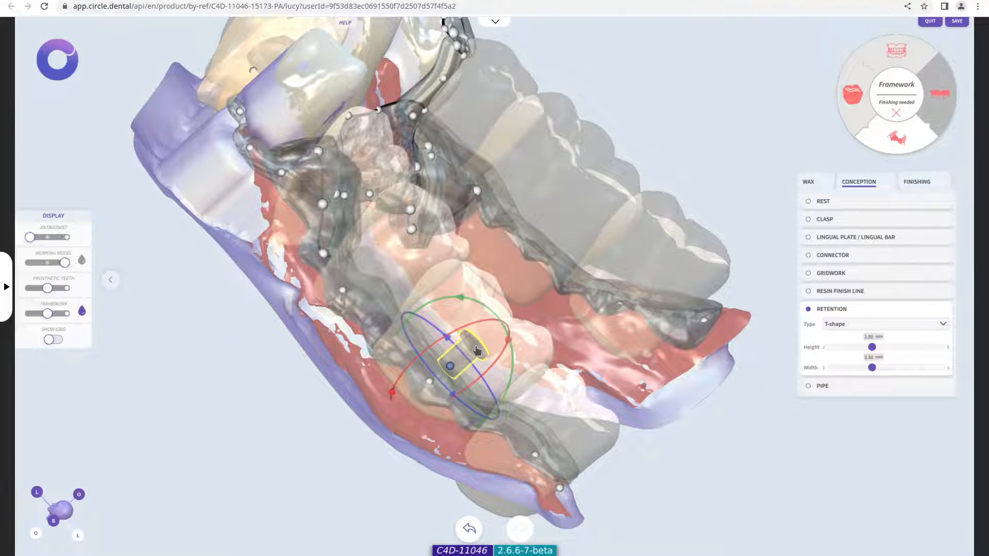
{"action": "left_click", "coordinate": [841, 331]}
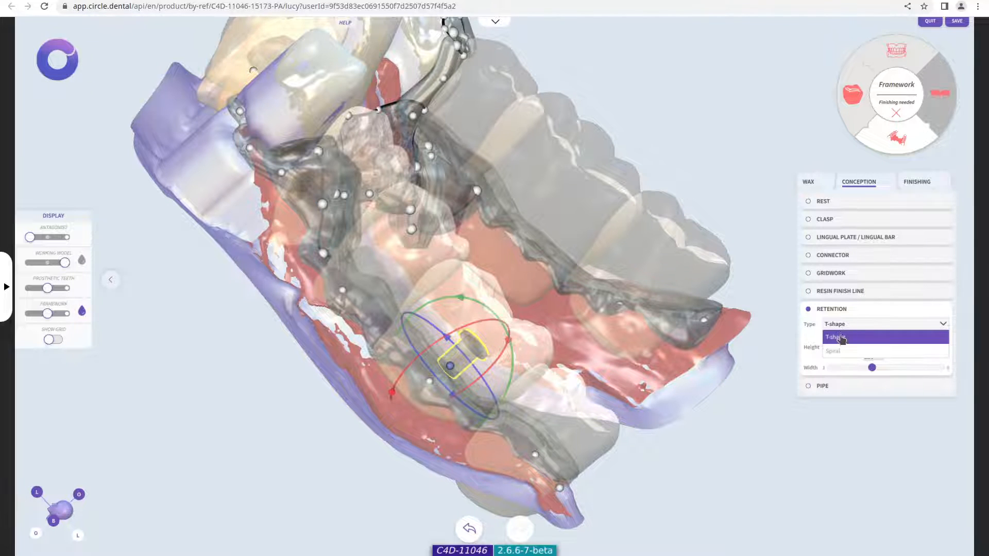
{"action": "left_click", "coordinate": [838, 351]}
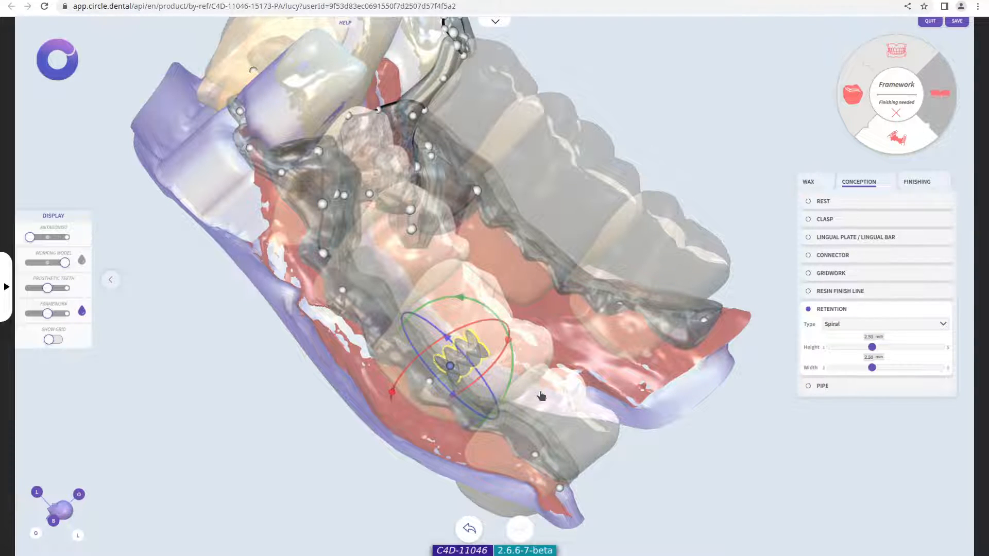
{"action": "left_click_drag", "start_coordinate": [684, 437], "coordinate": [800, 394]}
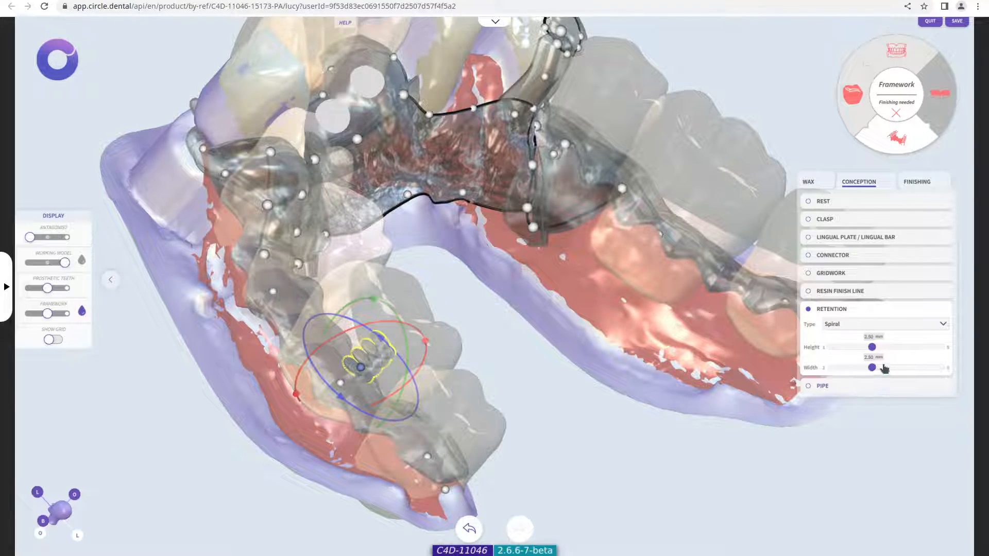
Try a larger height and width on the spiral retention, and undo both changes
{"action": "left_click_drag", "start_coordinate": [872, 353], "coordinate": [905, 367]}
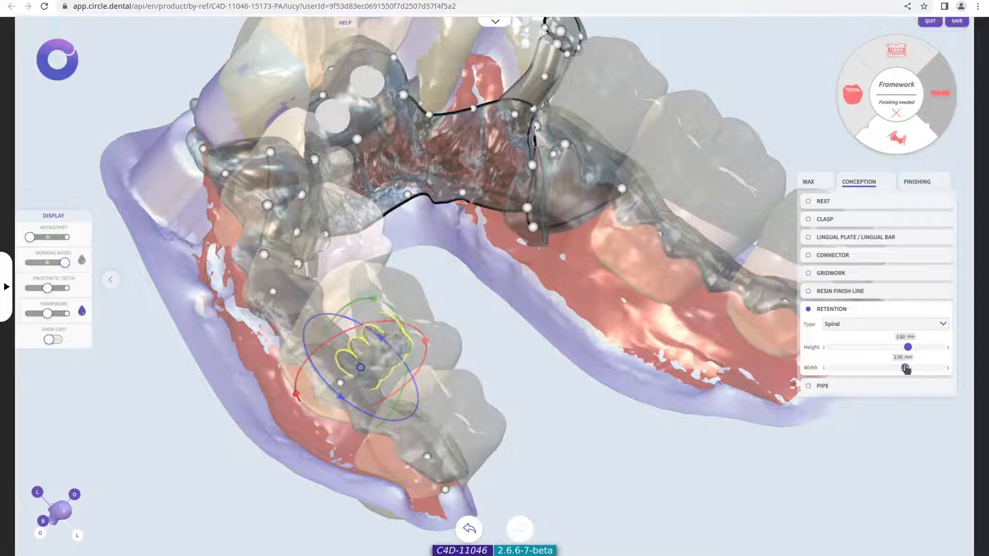
{"action": "left_click", "coordinate": [475, 533]}
{"action": "left_click", "coordinate": [475, 533]}
{"action": "left_click_drag", "start_coordinate": [569, 471], "coordinate": [327, 324]}
{"action": "left_click", "coordinate": [473, 387]}
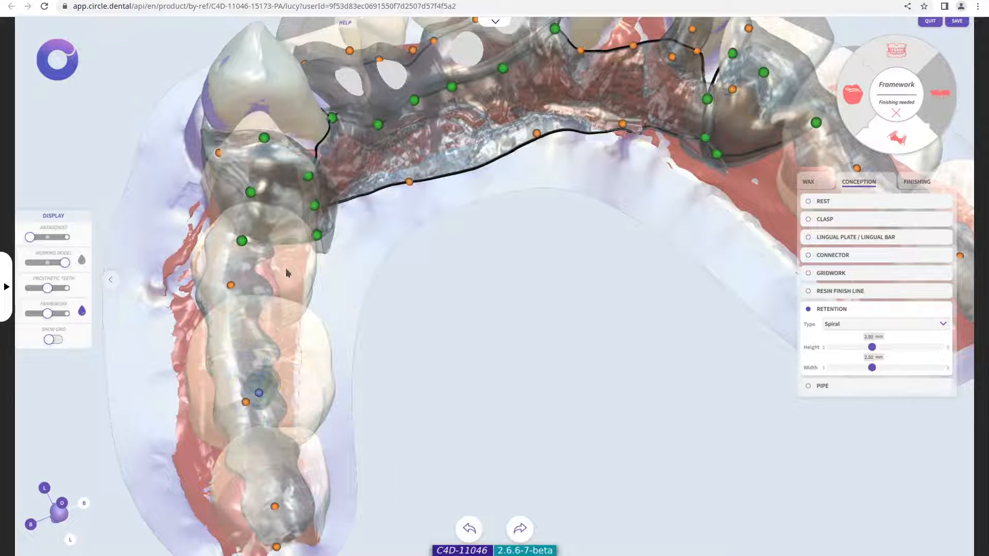
{"action": "scroll", "coordinate": [495, 321], "scroll_direction": "down", "scroll_amount": 3}
{"action": "scroll", "coordinate": [495, 322], "scroll_direction": "up", "scroll_amount": 1}
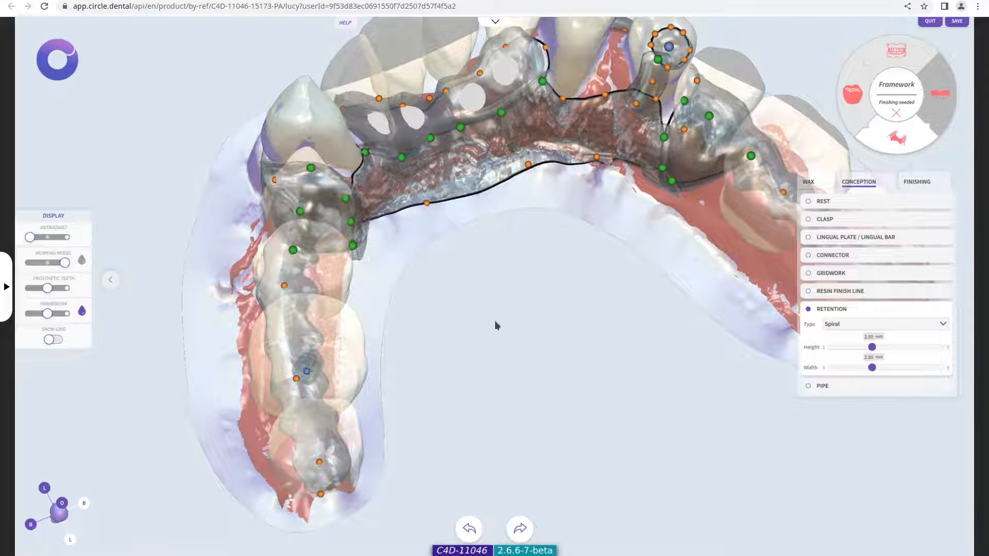
{"action": "left_click_drag", "start_coordinate": [582, 353], "coordinate": [95, 324]}
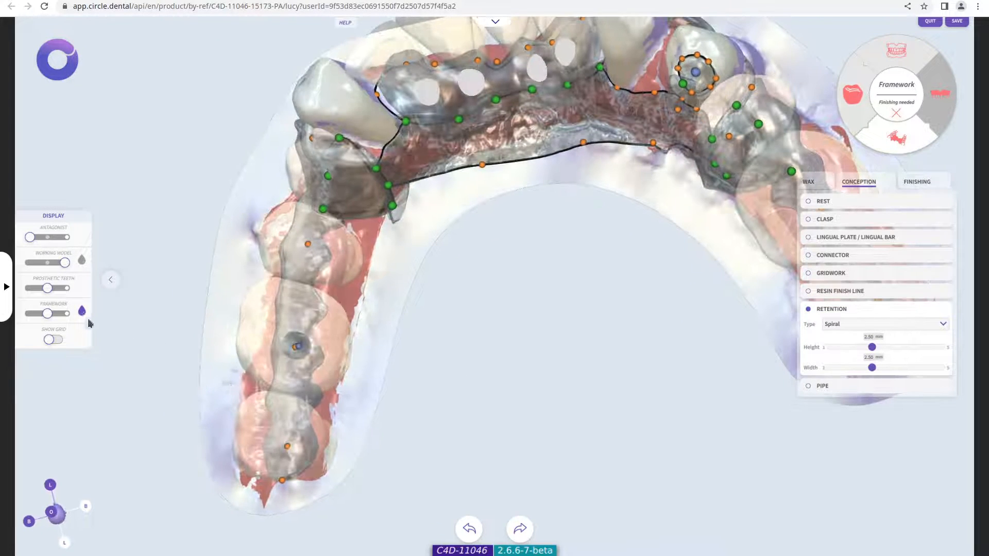
Place a pipe without extension straight across the arch, from the gridwork under one molar area to the opposite lingual ridge
{"action": "left_click", "coordinate": [843, 384]}
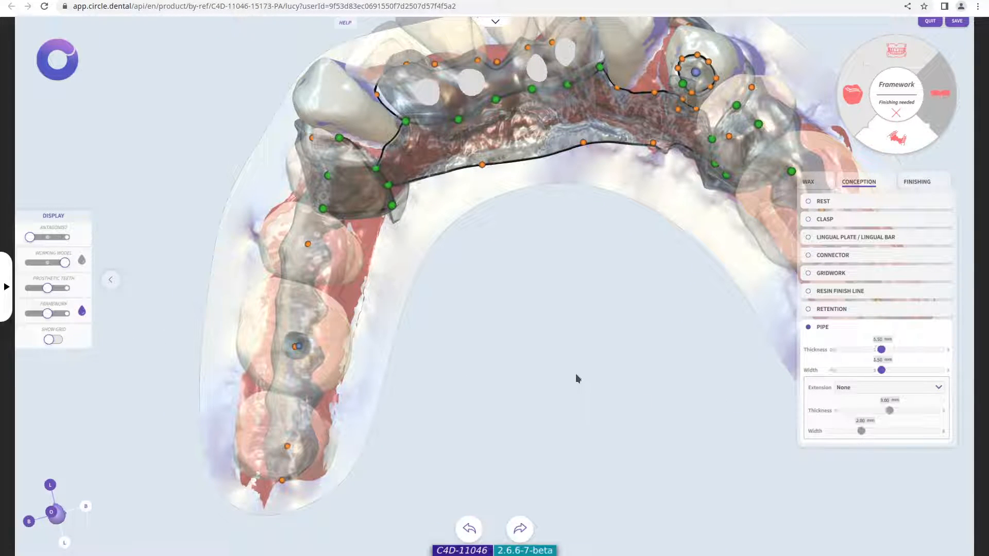
{"action": "right_click_drag", "start_coordinate": [484, 343], "coordinate": [449, 332]}
{"action": "left_click_drag", "start_coordinate": [523, 375], "coordinate": [522, 350]}
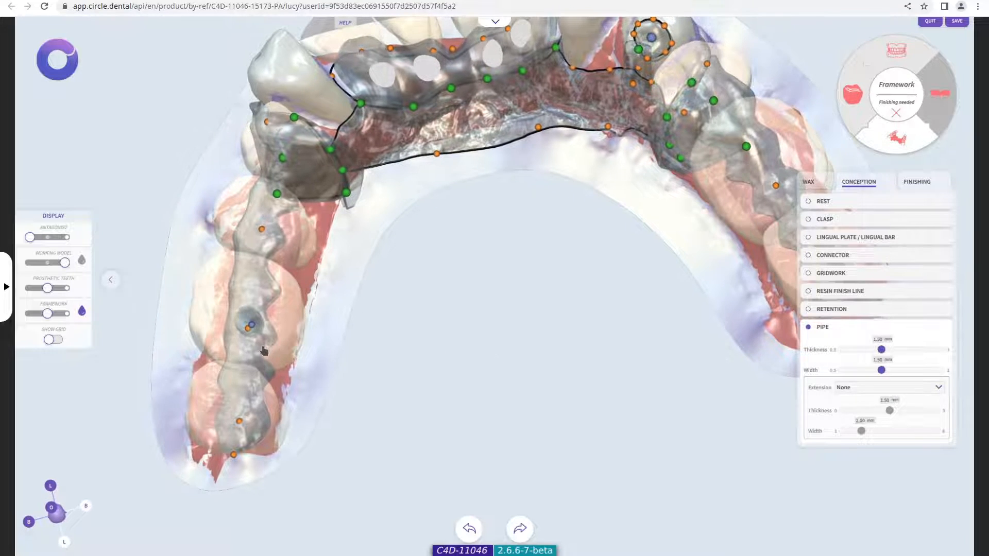
{"action": "left_click", "coordinate": [274, 351]}
{"action": "left_click", "coordinate": [755, 265]}
{"action": "left_click_drag", "start_coordinate": [533, 365], "coordinate": [514, 206]}
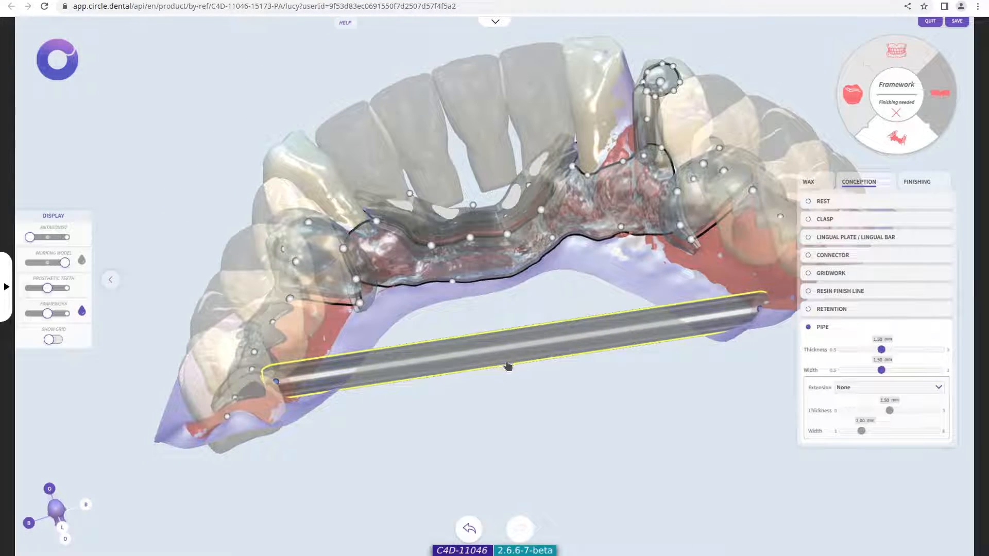
Add a third control point to the pipe and move it out into the open space behind the arch
{"action": "left_click", "coordinate": [531, 351]}
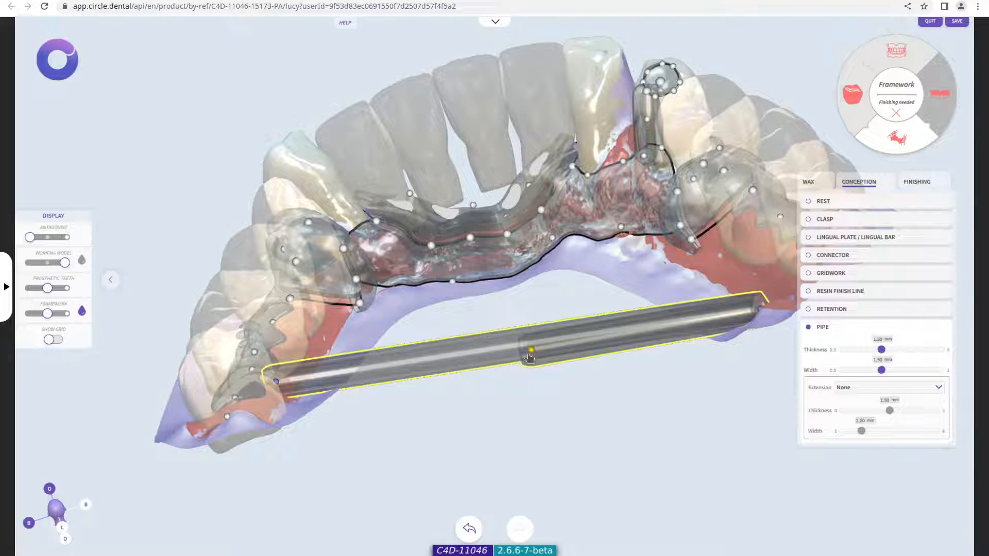
{"action": "left_click_drag", "start_coordinate": [530, 351], "coordinate": [796, 373]}
{"action": "left_click", "coordinate": [519, 330]}
{"action": "right_click_drag", "start_coordinate": [549, 331], "coordinate": [679, 502]}
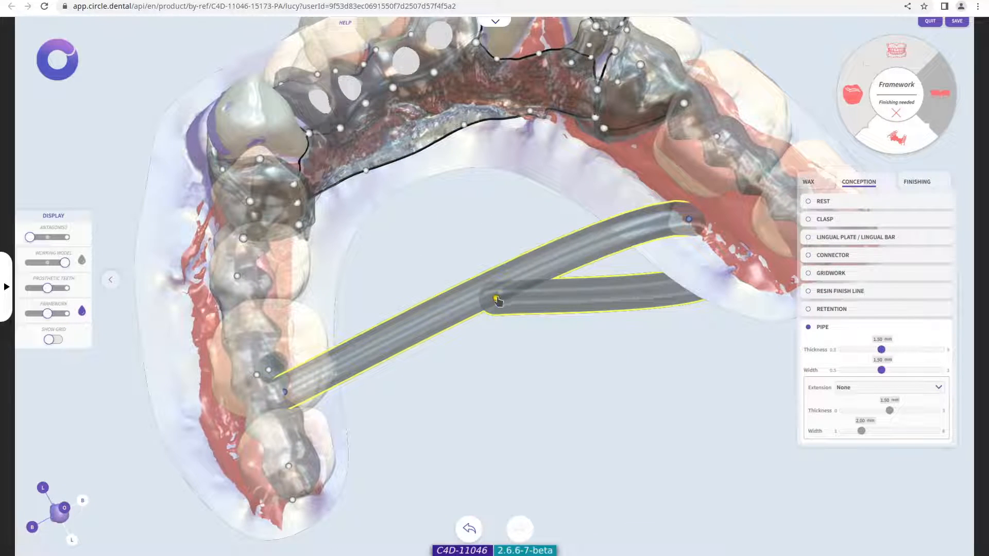
{"action": "right_click_drag", "start_coordinate": [510, 295], "coordinate": [486, 299]}
{"action": "left_click_drag", "start_coordinate": [484, 306], "coordinate": [663, 397]}
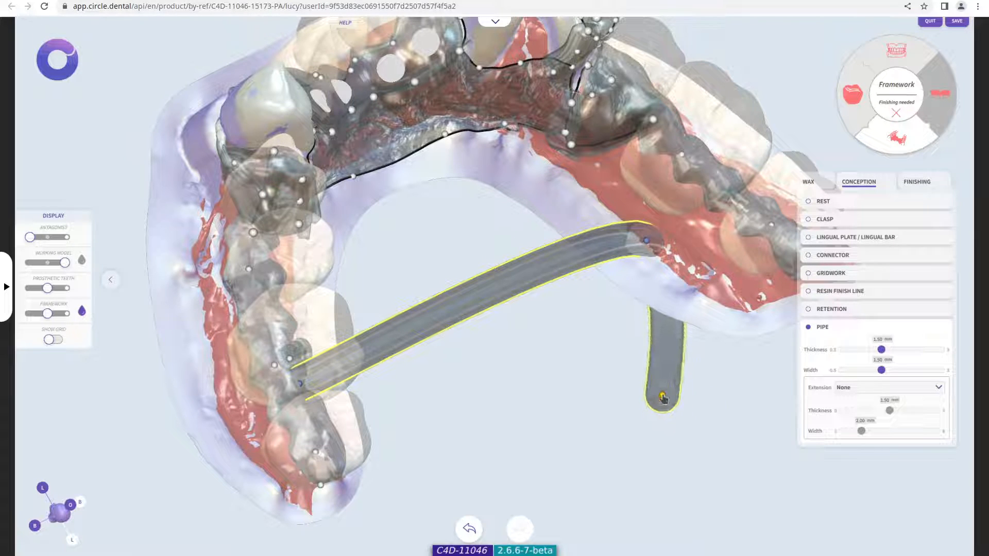
{"action": "right_click_drag", "start_coordinate": [420, 334], "coordinate": [542, 421]}
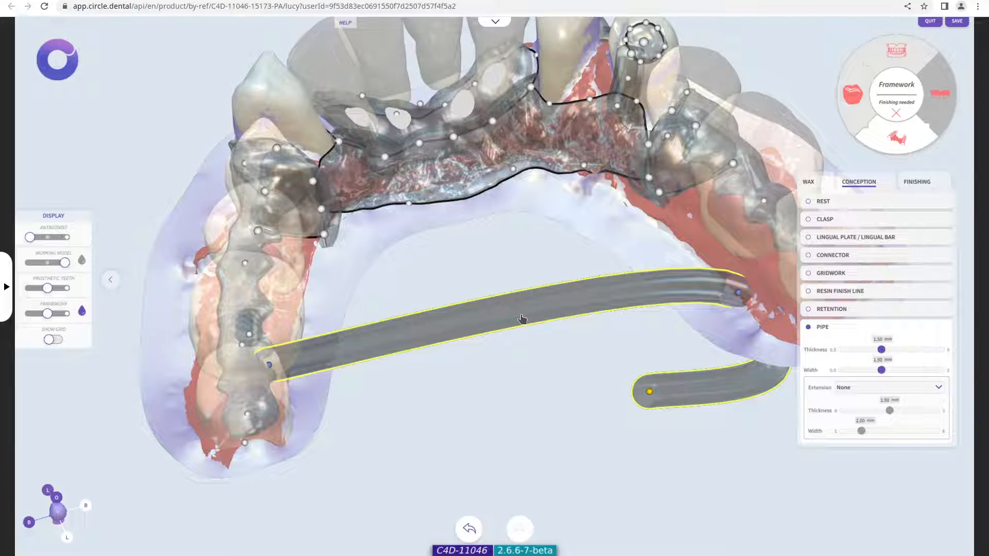
Delete the pipe spanning the arch
{"action": "key", "text": "Delete"}
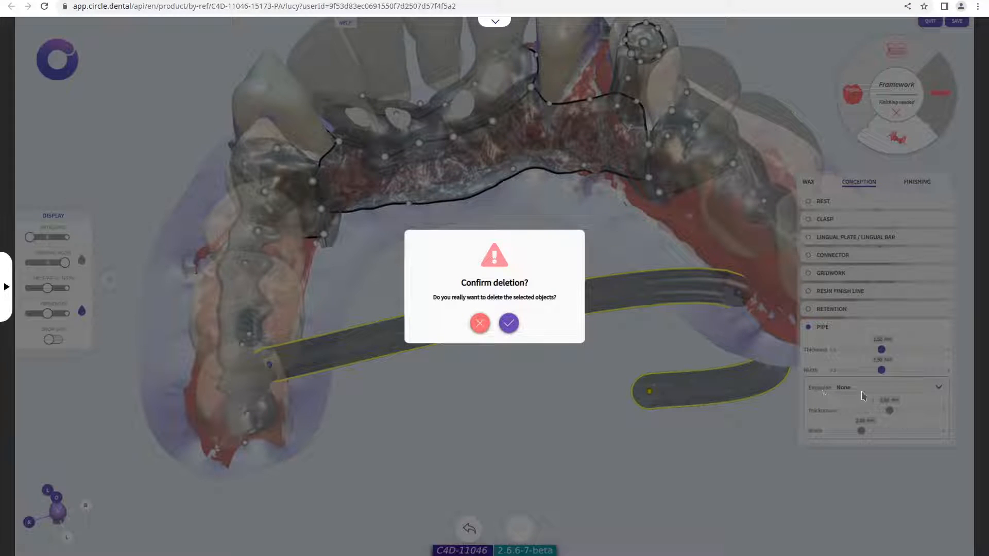
{"action": "left_click", "coordinate": [514, 326]}
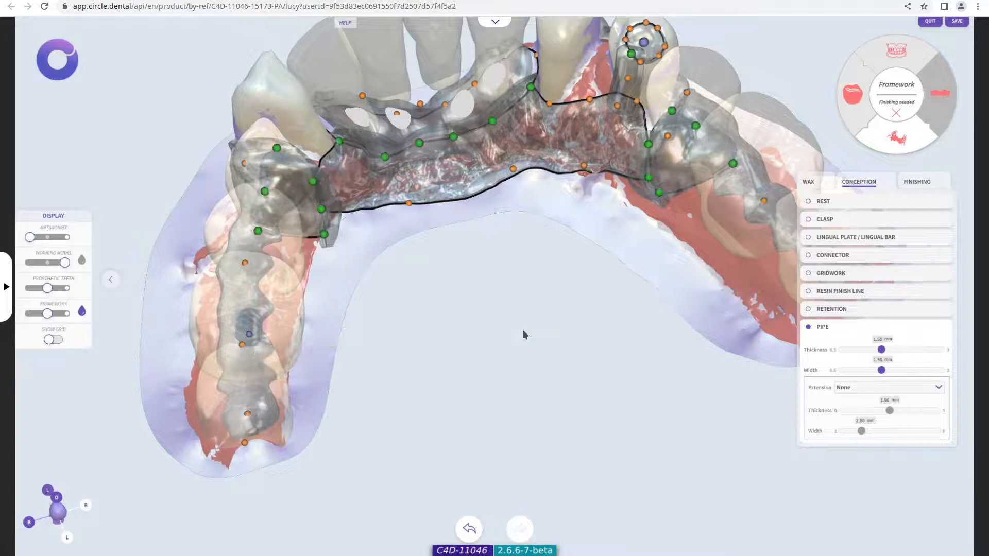
{"action": "right_click_drag", "start_coordinate": [498, 330], "coordinate": [499, 375]}
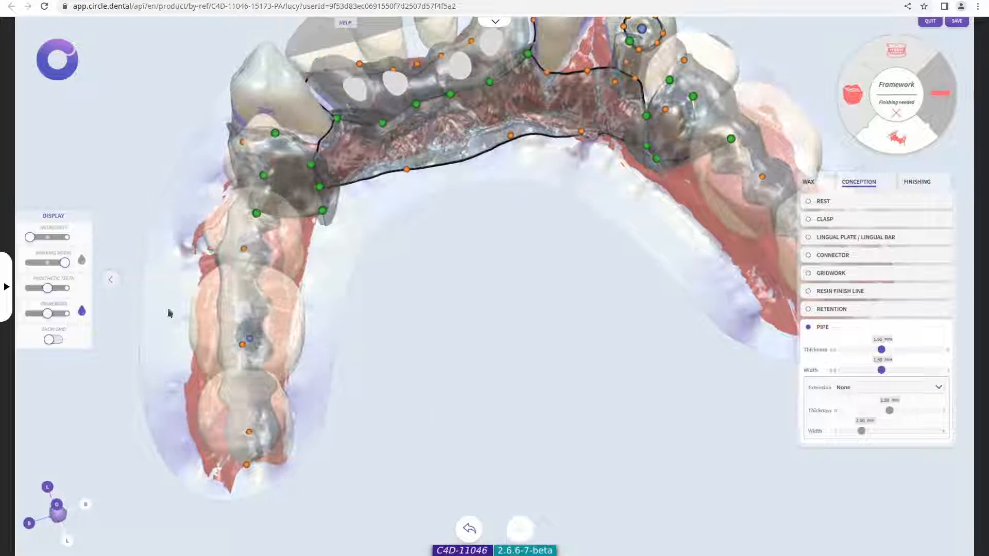
Show the prosthetic teeth opaque and pull the gridwork's rear end slightly forward under the second molar on the two-standing-teeth side
{"action": "left_click", "coordinate": [66, 288]}
{"action": "right_click_drag", "start_coordinate": [427, 287], "coordinate": [654, 339]}
{"action": "scroll", "coordinate": [454, 302], "scroll_direction": "down", "scroll_amount": 3}
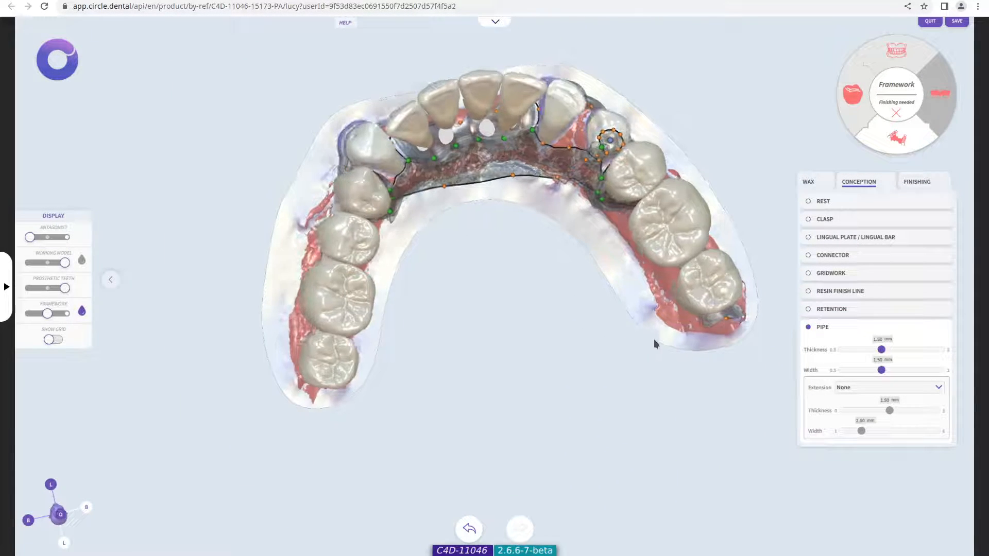
{"action": "left_click", "coordinate": [726, 323]}
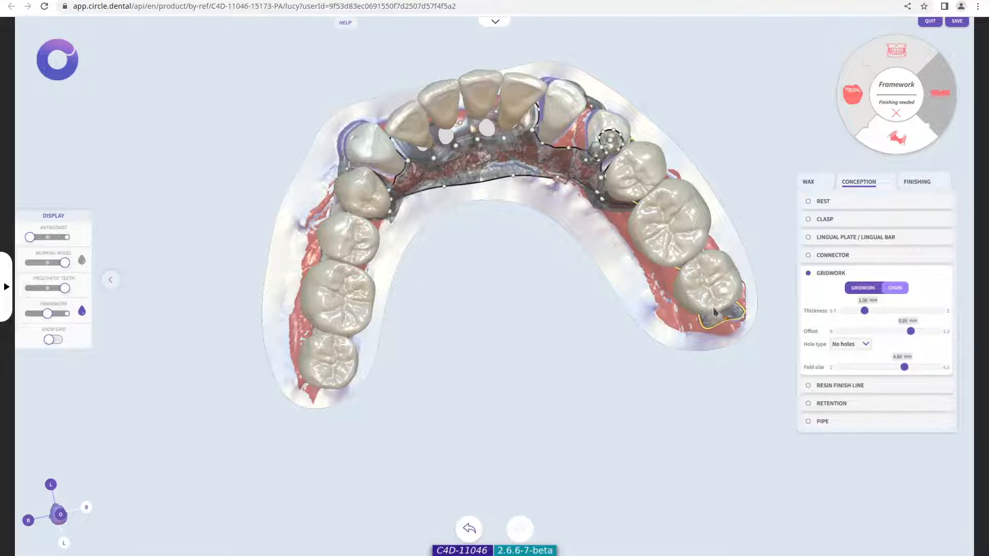
{"action": "left_click_drag", "start_coordinate": [723, 317], "coordinate": [716, 310]}
{"action": "right_click_drag", "start_coordinate": [539, 327], "coordinate": [425, 149]}
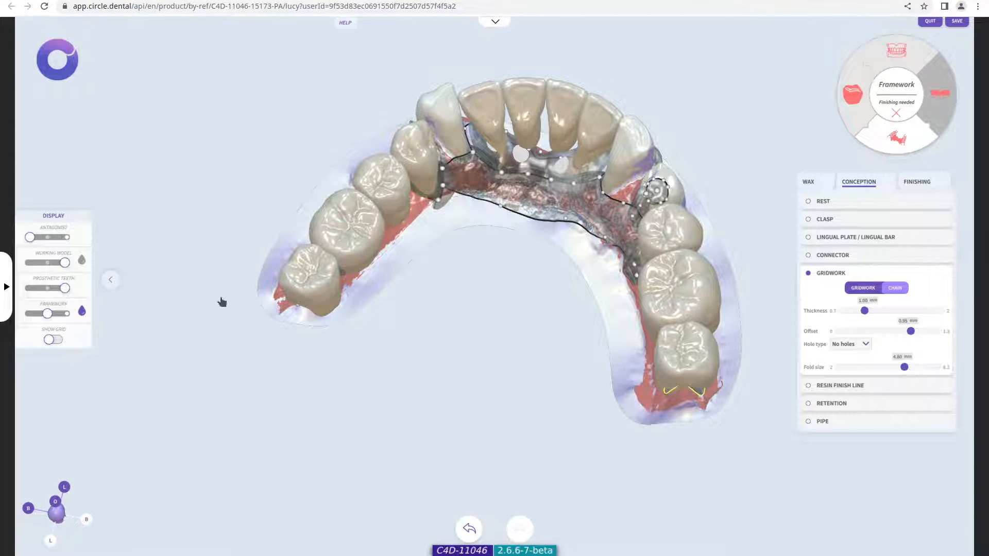
Hide the prosthetic teeth and switch the framework's color display to plain translucent gray
{"action": "left_click", "coordinate": [31, 288]}
{"action": "left_click", "coordinate": [82, 312]}
{"action": "right_click_drag", "start_coordinate": [309, 340], "coordinate": [231, 346]}
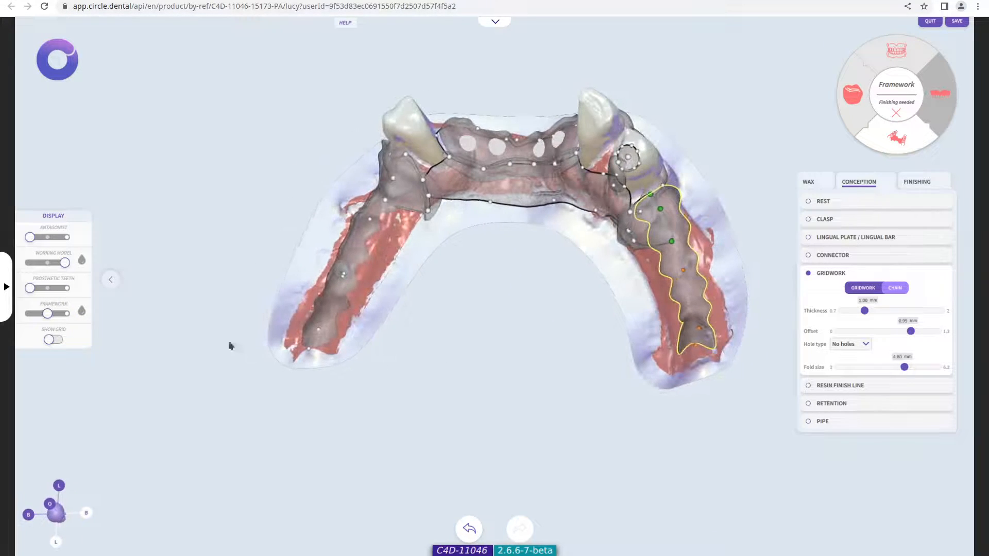
{"action": "left_click", "coordinate": [82, 313]}
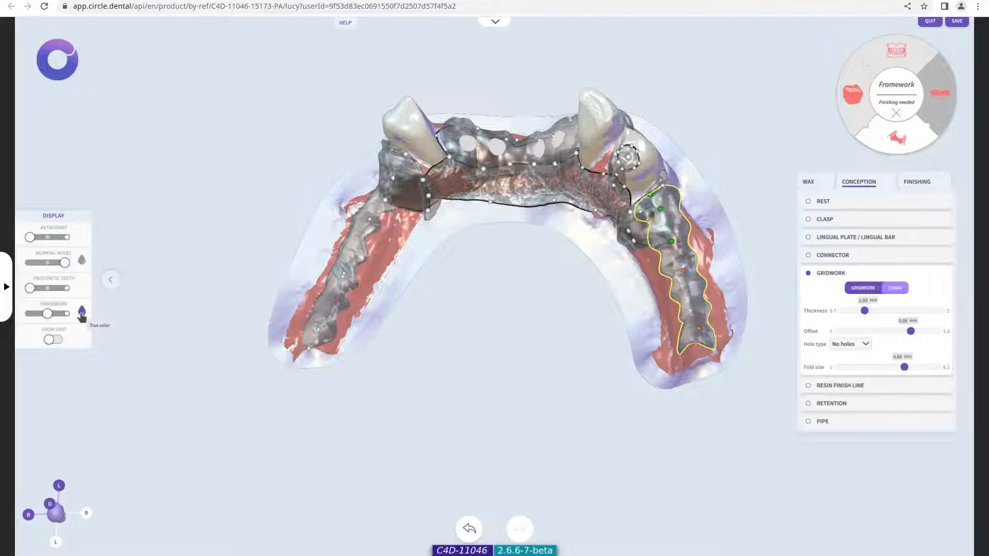
{"action": "left_click", "coordinate": [82, 312]}
{"action": "right_click_drag", "start_coordinate": [567, 236], "coordinate": [635, 254]}
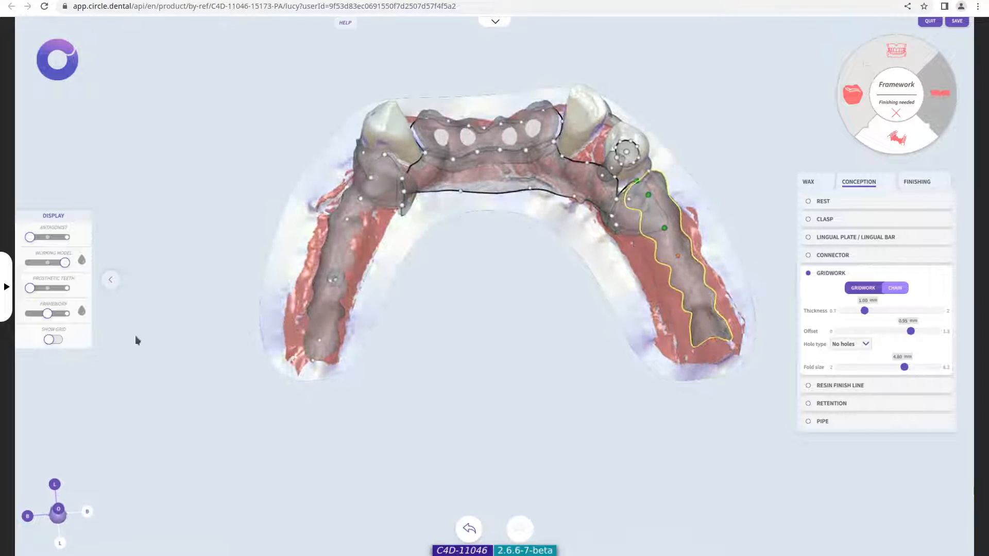
Look through the colormap options for the working model
{"action": "left_click", "coordinate": [81, 261]}
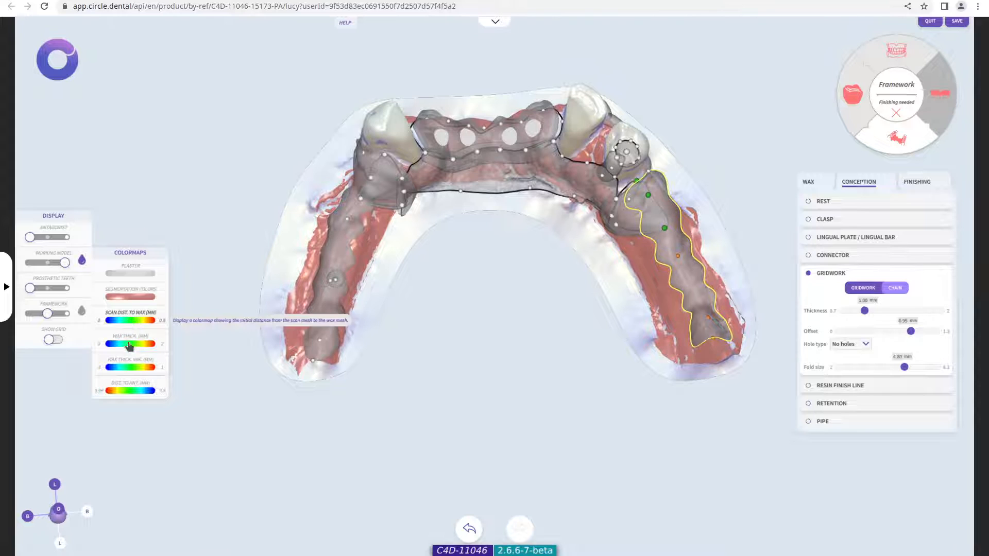
{"action": "left_click", "coordinate": [81, 260]}
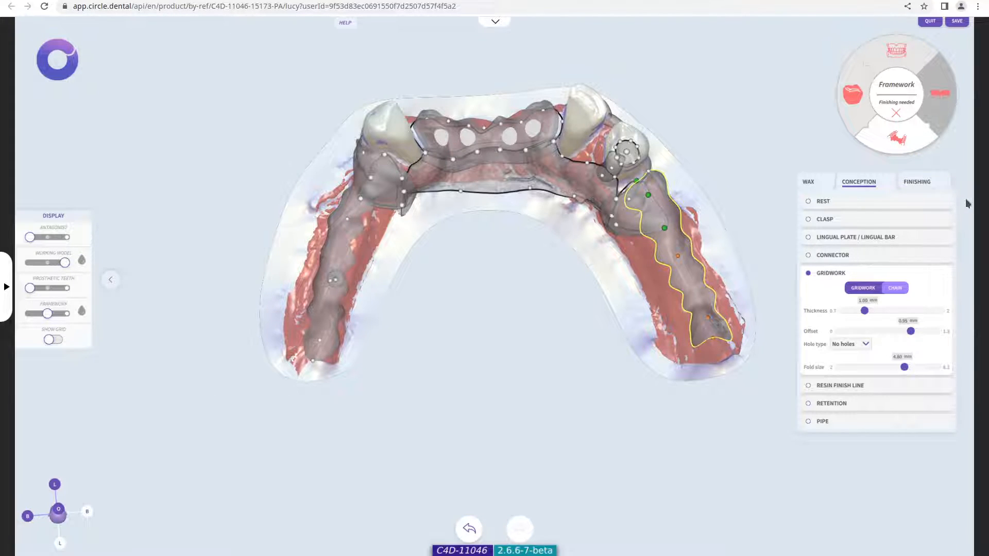
Generate the framework in the Finishing stage and inspect it from the lingual side
{"action": "left_click", "coordinate": [927, 184]}
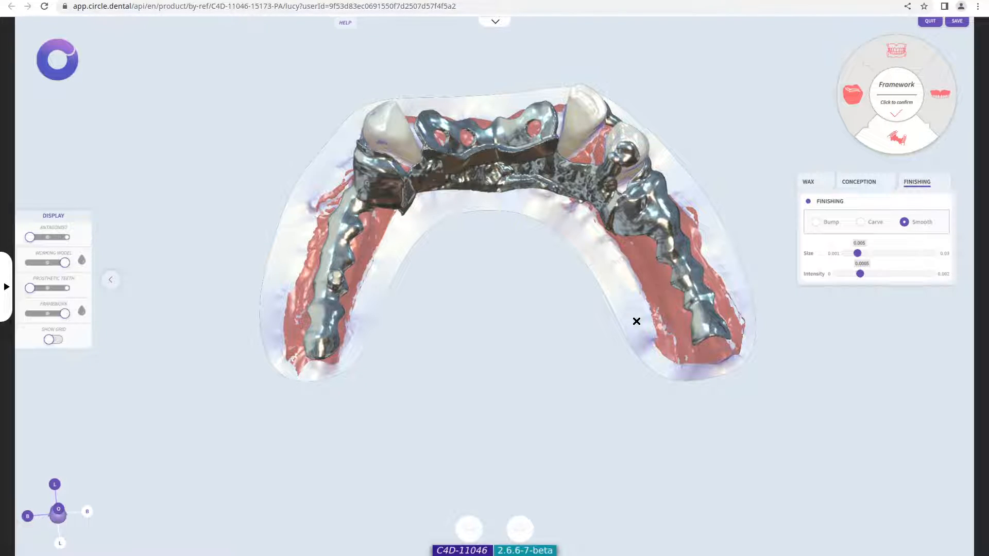
{"action": "left_click_drag", "start_coordinate": [537, 362], "coordinate": [525, 185]}
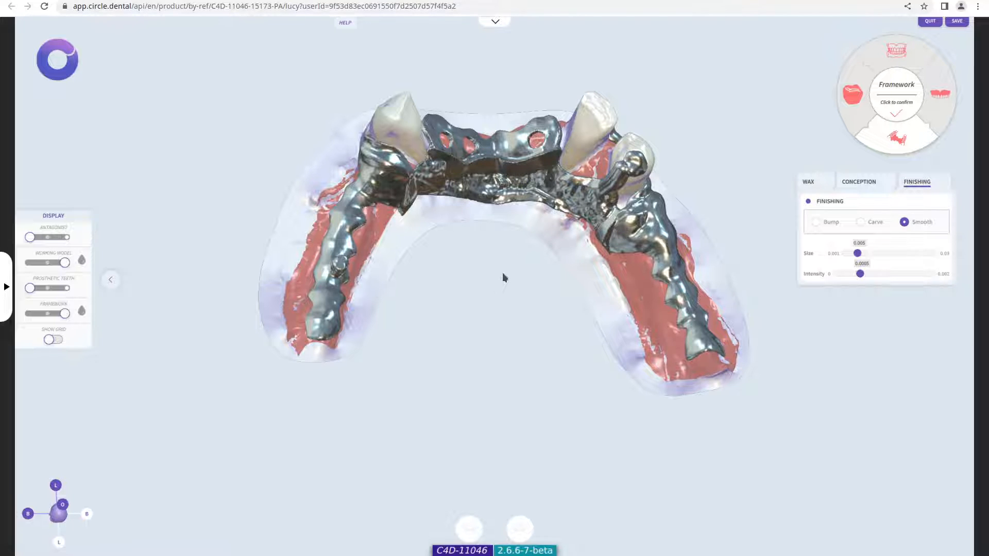
{"action": "left_click_drag", "start_coordinate": [591, 341], "coordinate": [515, 366]}
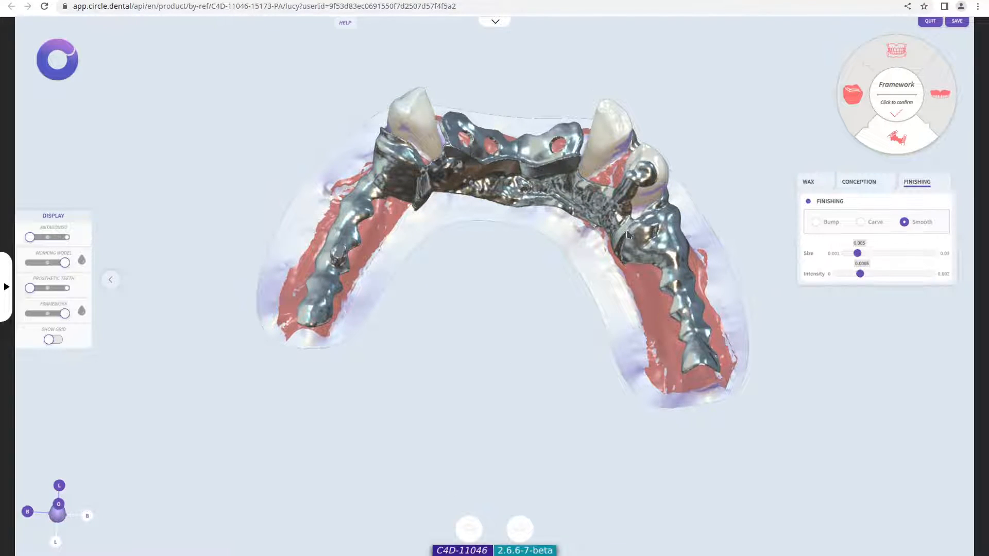
Set the Smooth brush to size 0.015 and intensity 0.0012, and smooth the framework surface beside the single standing tooth
{"action": "left_click_drag", "start_coordinate": [858, 253], "coordinate": [893, 274]}
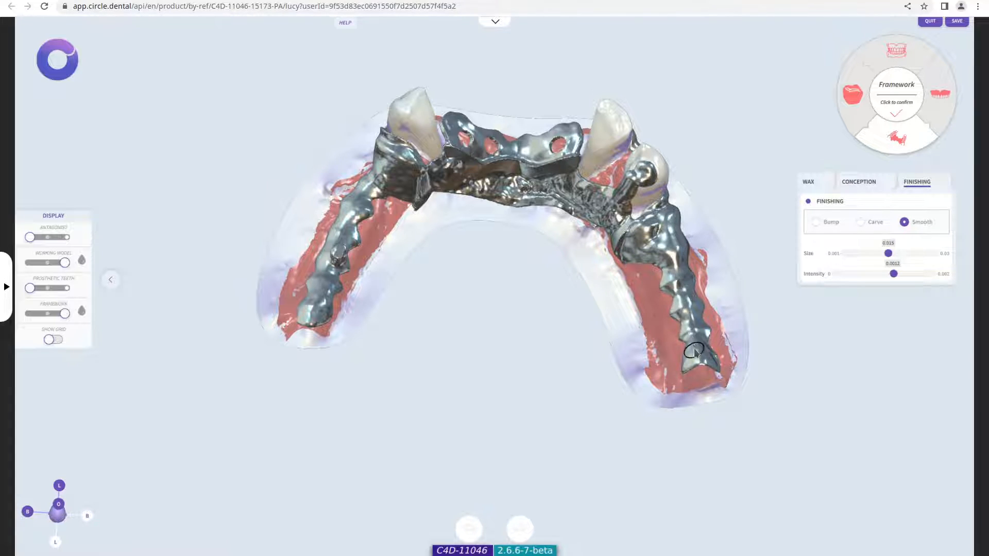
{"action": "scroll", "coordinate": [591, 171], "scroll_direction": "up", "scroll_amount": 5}
{"action": "right_click_drag", "start_coordinate": [591, 119], "coordinate": [626, 421]}
{"action": "mouse_move", "coordinate": [350, 320]}
{"action": "left_mouse_down"}
{"action": "mouse_move", "coordinate": [334, 301]}
{"action": "mouse_move", "coordinate": [319, 343]}
{"action": "mouse_move", "coordinate": [333, 268]}
{"action": "mouse_move", "coordinate": [244, 176]}
{"action": "left_mouse_up"}
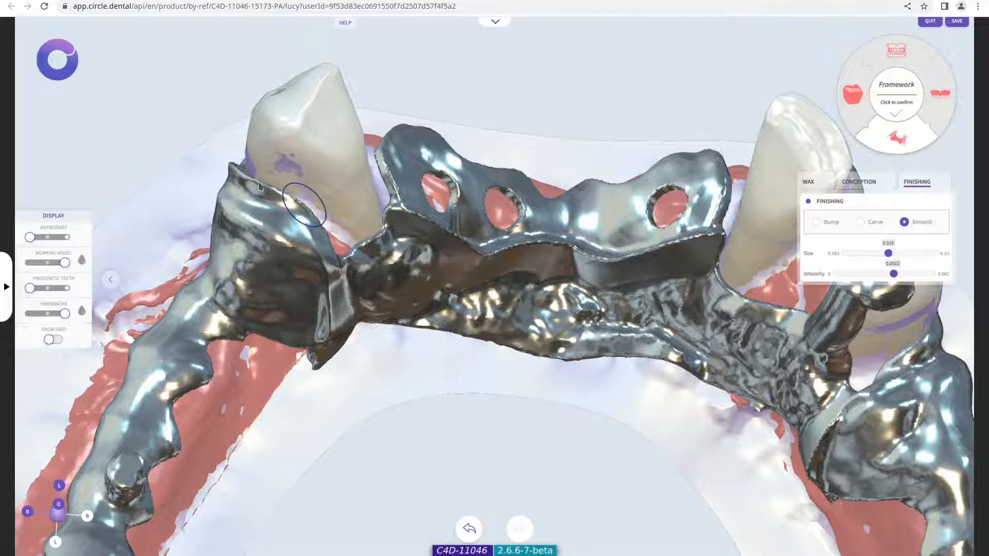
Try the Carve and Bump brushes on the middle of the lingual plate, and undo the last stroke
{"action": "right_click_drag", "start_coordinate": [293, 205], "coordinate": [343, 169]}
{"action": "left_click", "coordinate": [860, 222]}
{"action": "left_click_drag", "start_coordinate": [570, 333], "coordinate": [569, 344]}
{"action": "right_click_drag", "start_coordinate": [621, 380], "coordinate": [623, 314]}
{"action": "key", "text": "b"}
{"action": "left_click", "coordinate": [616, 414]}
{"action": "key", "text": "c"}
{"action": "mouse_move", "coordinate": [615, 414]}
{"action": "right_mouse_down"}
{"action": "mouse_move", "coordinate": [618, 440]}
{"action": "mouse_move", "coordinate": [673, 397]}
{"action": "mouse_move", "coordinate": [487, 539]}
{"action": "right_mouse_up"}
{"action": "left_click", "coordinate": [469, 529]}
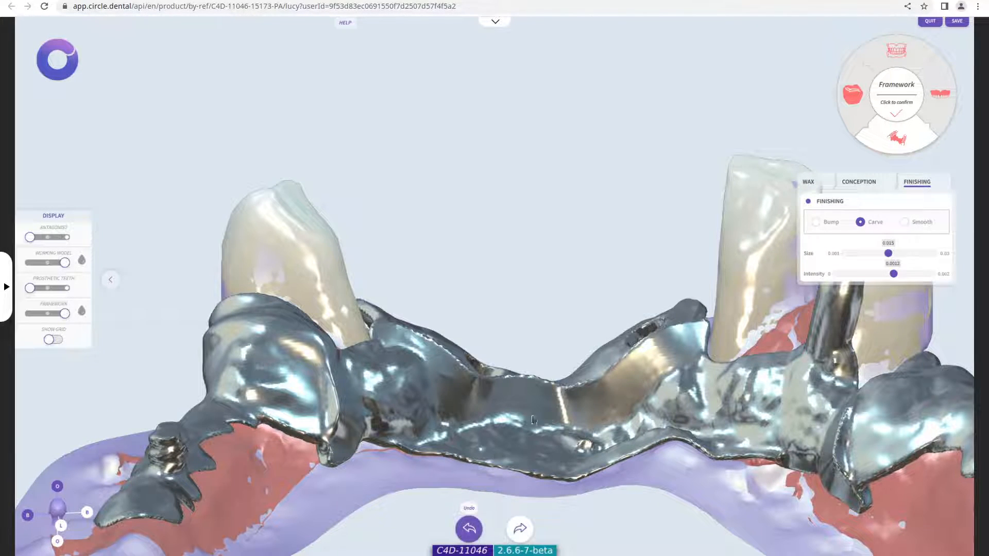
Confirm the finished framework and continue to the Gingiva stage
{"action": "scroll", "coordinate": [534, 411], "scroll_direction": "down", "scroll_amount": 3}
{"action": "right_click_drag", "start_coordinate": [638, 381], "coordinate": [648, 430]}
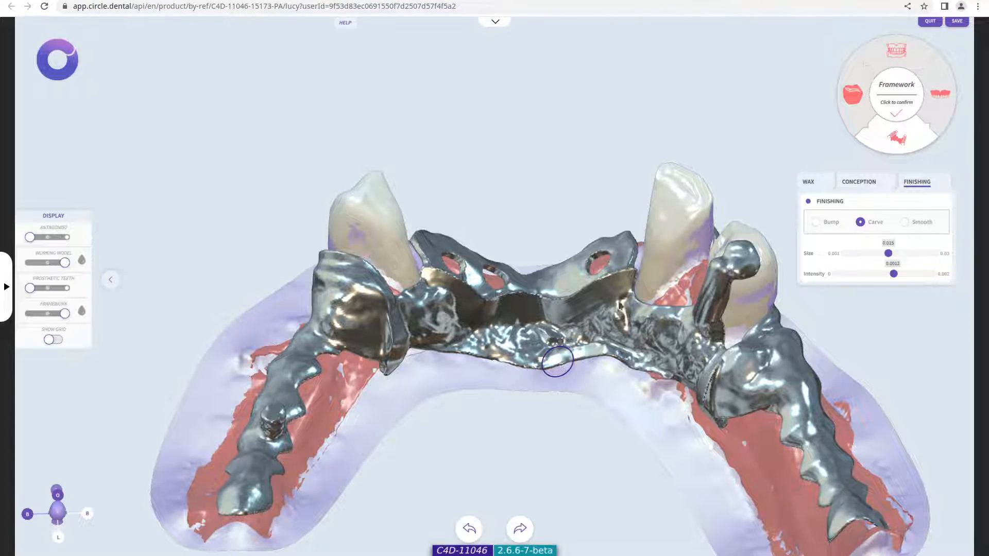
{"action": "left_click", "coordinate": [904, 96]}
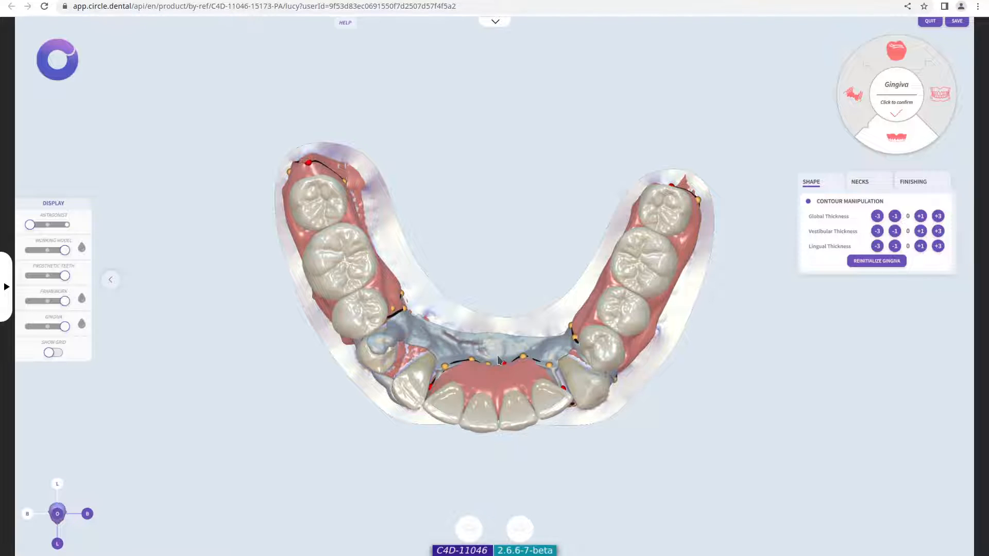
Try increasing the global gingiva thickness by 3 and reset it to 0
{"action": "left_click_drag", "start_coordinate": [497, 455], "coordinate": [428, 252]}
{"action": "left_click_drag", "start_coordinate": [443, 296], "coordinate": [545, 360]}
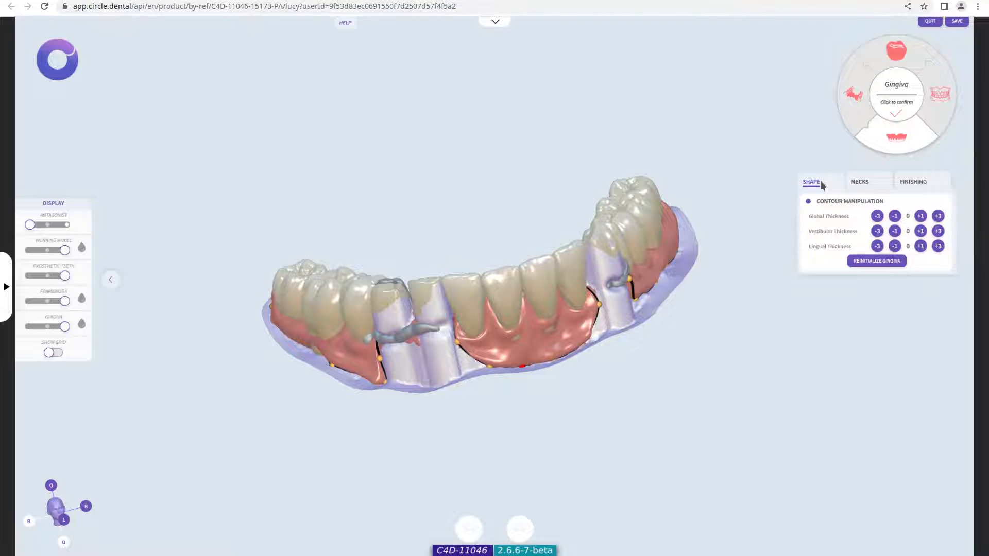
{"action": "scroll", "coordinate": [537, 359], "scroll_direction": "up", "scroll_amount": 2}
{"action": "left_click_drag", "start_coordinate": [560, 421], "coordinate": [568, 397]}
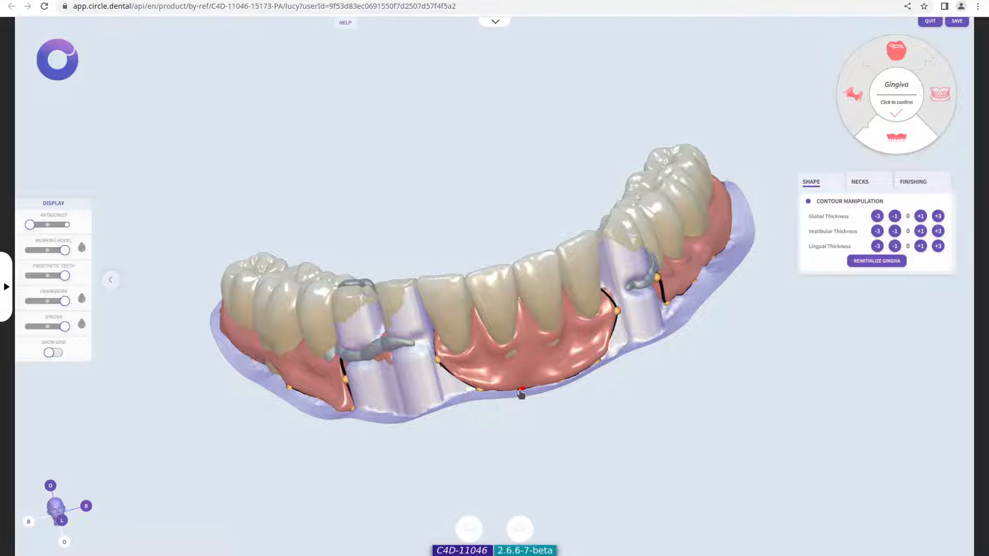
{"action": "scroll", "coordinate": [518, 378], "scroll_direction": "up", "scroll_amount": 3}
{"action": "left_click_drag", "start_coordinate": [703, 418], "coordinate": [592, 412]}
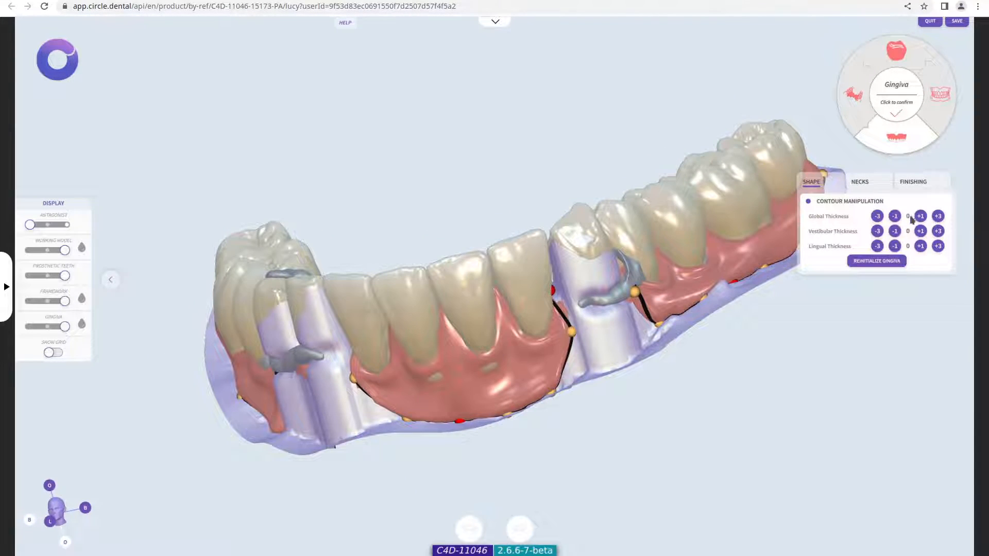
{"action": "left_click", "coordinate": [937, 216]}
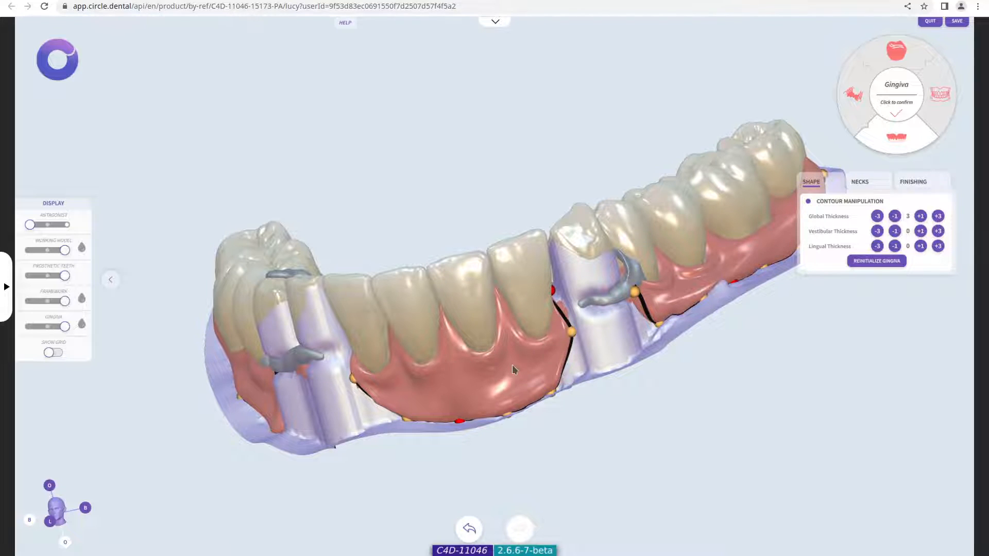
{"action": "left_click_drag", "start_coordinate": [511, 363], "coordinate": [858, 270]}
{"action": "left_click", "coordinate": [877, 216]}
Examine the gingiva contours and thickness around the whole arch from the vestibular, occlusal and lingual sides
{"action": "left_click_drag", "start_coordinate": [533, 391], "coordinate": [547, 386]}
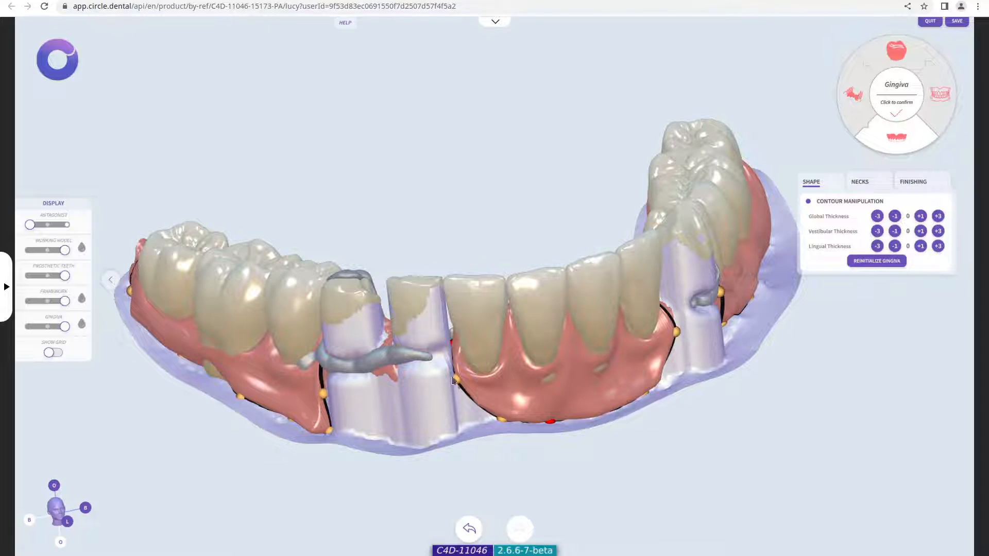
{"action": "left_click_drag", "start_coordinate": [394, 380], "coordinate": [420, 381]}
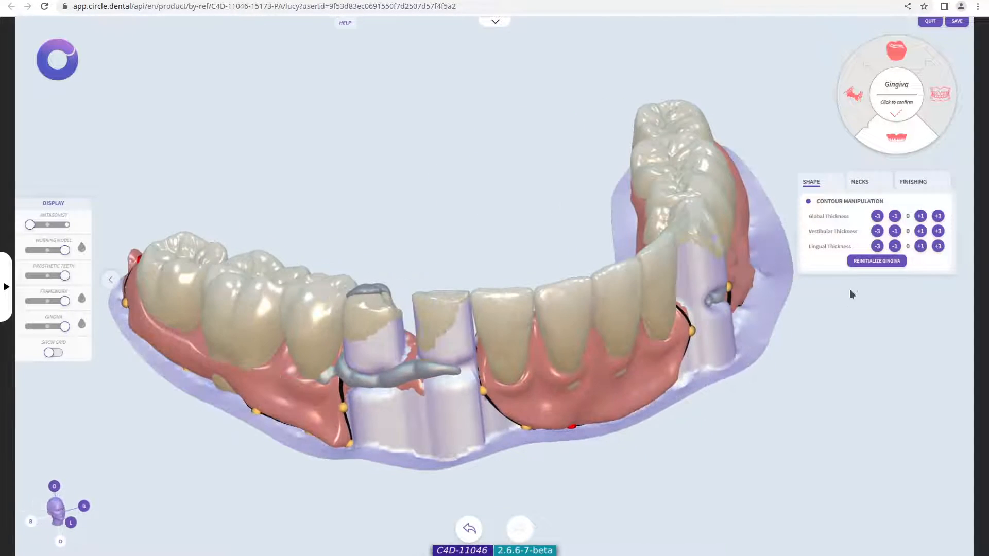
{"action": "left_click_drag", "start_coordinate": [530, 252], "coordinate": [500, 252]}
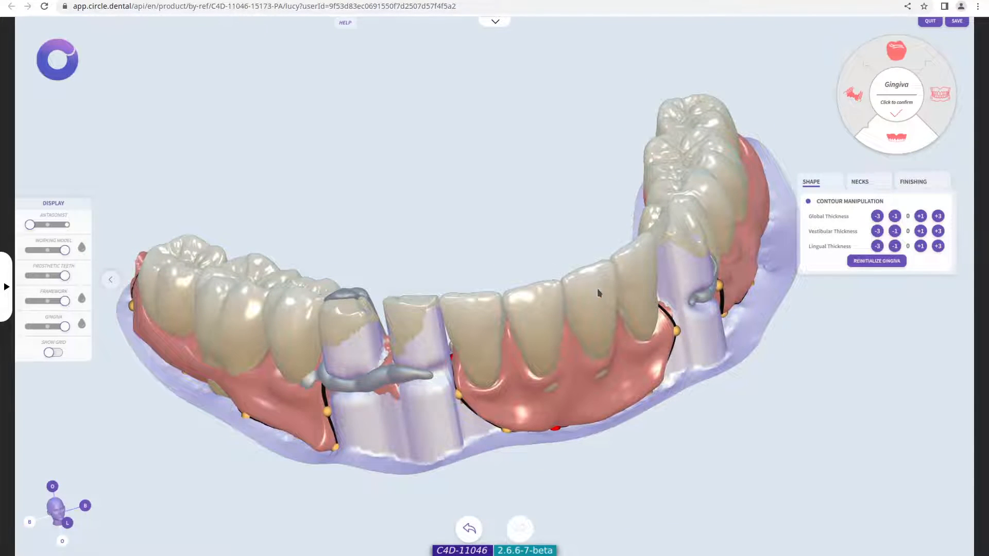
{"action": "left_click_drag", "start_coordinate": [593, 283], "coordinate": [706, 412]}
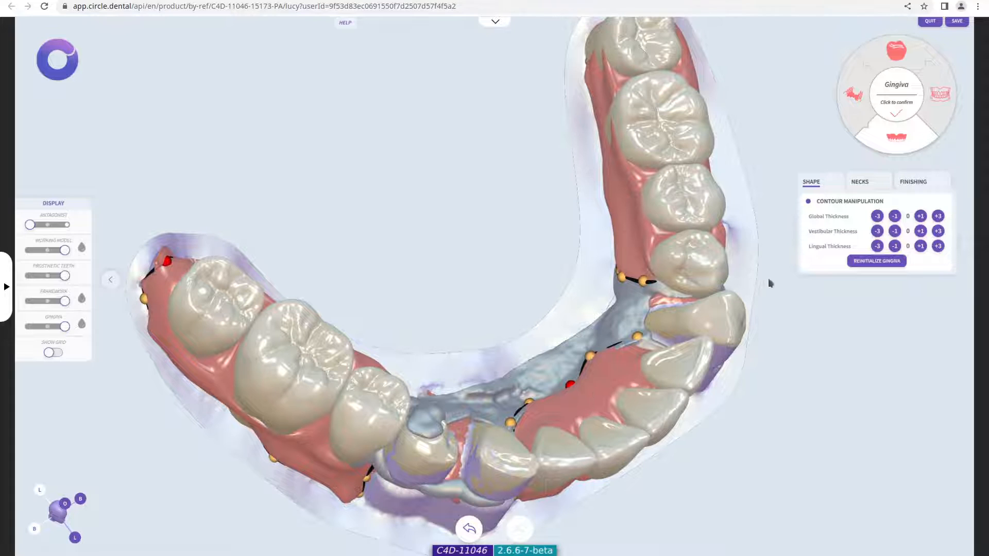
{"action": "left_click_drag", "start_coordinate": [713, 452], "coordinate": [586, 387]}
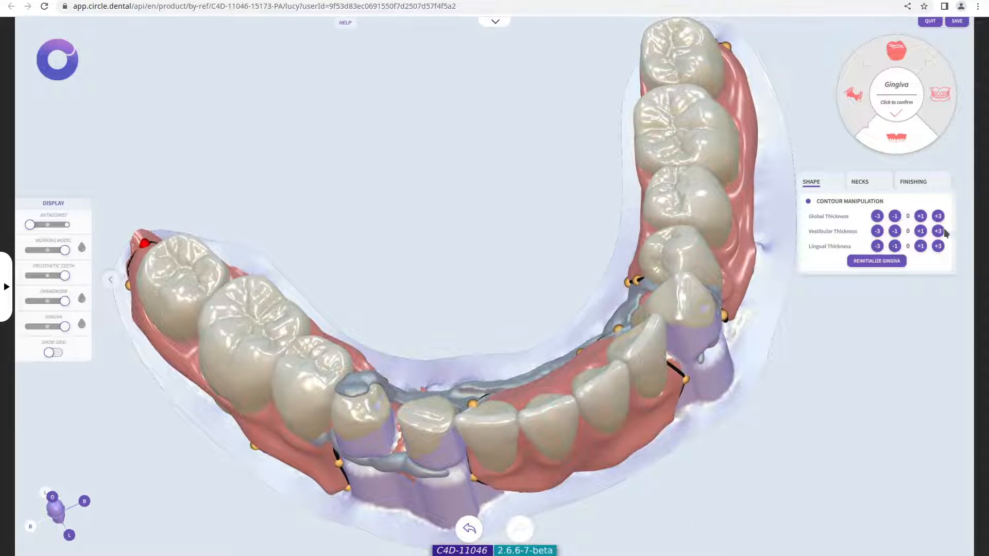
{"action": "left_click_drag", "start_coordinate": [665, 201], "coordinate": [851, 249]}
{"action": "left_click_drag", "start_coordinate": [768, 261], "coordinate": [703, 242]}
{"action": "scroll", "coordinate": [652, 271], "scroll_direction": "up", "scroll_amount": 4}
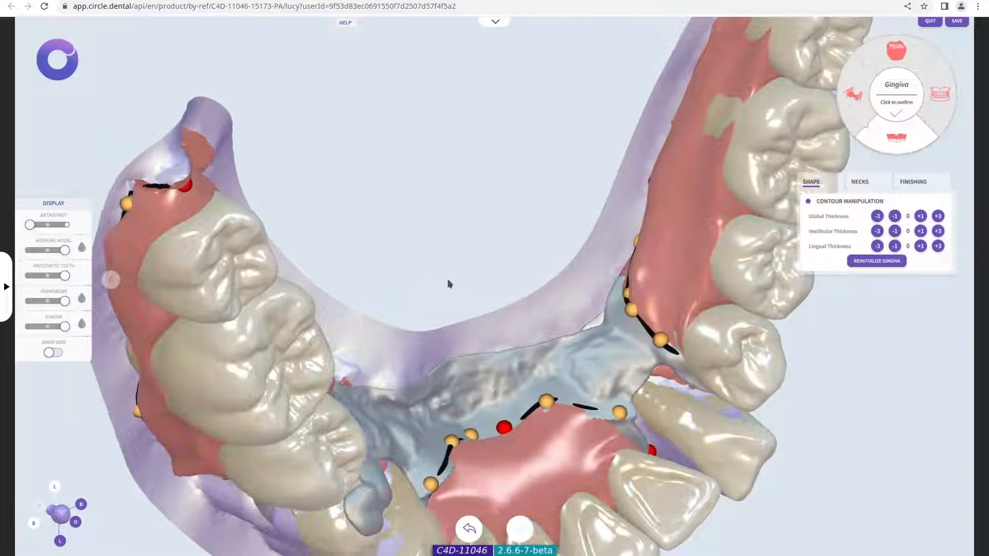
Make the gingiva semi-transparent and move the lingual border control points of the four-tooth posterior saddle outward beside the molars
{"action": "left_click", "coordinate": [47, 326]}
{"action": "left_click_drag", "start_coordinate": [749, 225], "coordinate": [621, 269]}
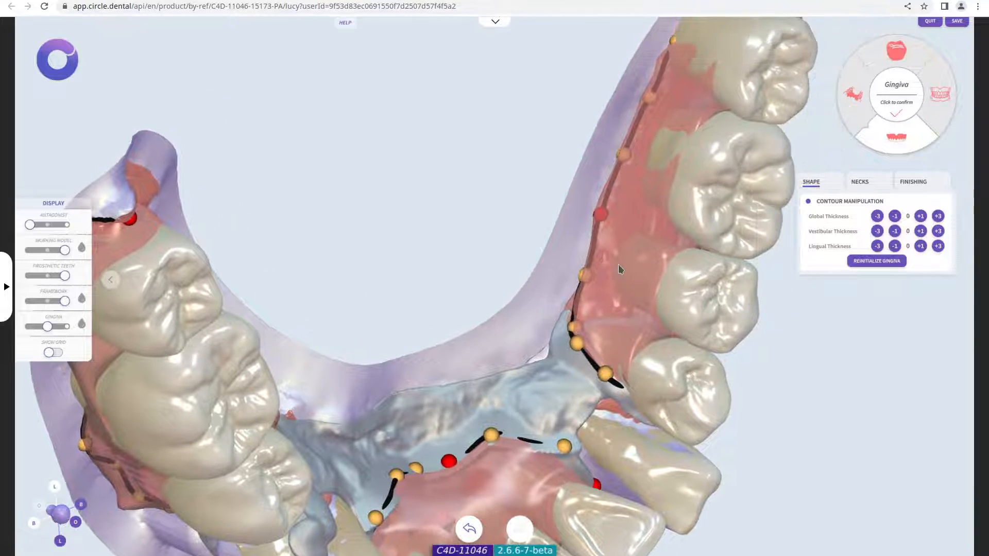
{"action": "left_click_drag", "start_coordinate": [601, 215], "coordinate": [596, 212]}
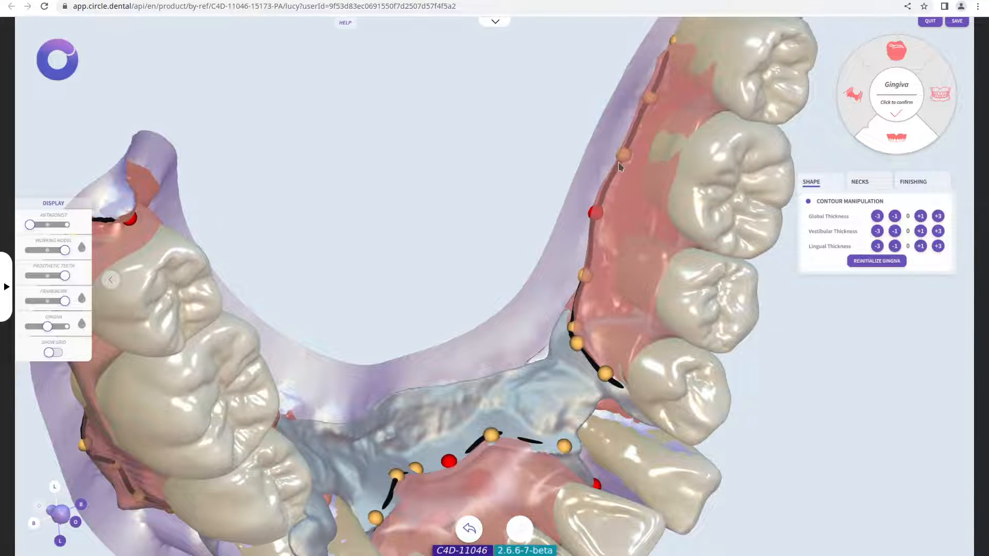
{"action": "left_click_drag", "start_coordinate": [623, 155], "coordinate": [615, 142]}
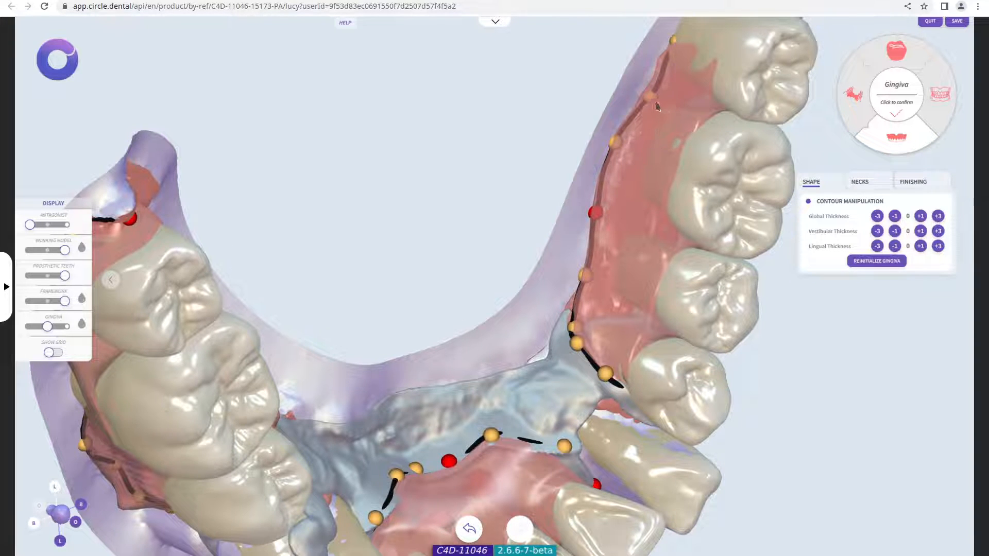
{"action": "left_click_drag", "start_coordinate": [649, 96], "coordinate": [703, 18]}
Extend the distal end of the four-tooth saddle by moving its red key point and the vestibular corner point outward
{"action": "scroll", "coordinate": [731, 113], "scroll_direction": "down", "scroll_amount": 3}
{"action": "right_click_drag", "start_coordinate": [635, 118], "coordinate": [574, 218]}
{"action": "left_click_drag", "start_coordinate": [574, 217], "coordinate": [412, 188]}
{"action": "left_click_drag", "start_coordinate": [634, 183], "coordinate": [636, 173]}
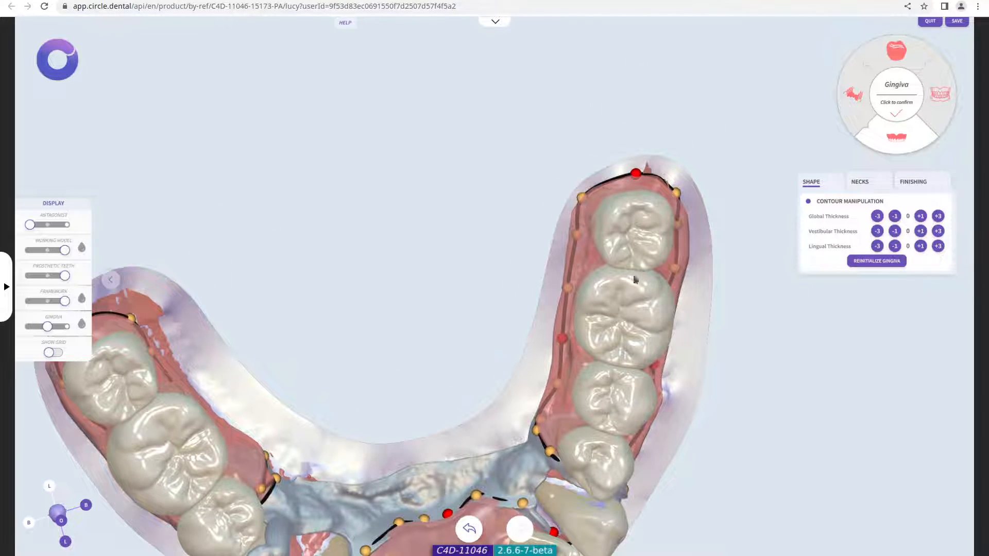
{"action": "left_click_drag", "start_coordinate": [640, 280], "coordinate": [701, 240]}
{"action": "left_click_drag", "start_coordinate": [676, 194], "coordinate": [680, 189]}
Move the vestibular border control points of the four-tooth saddle outward, from the molars to the premolars
{"action": "left_click_drag", "start_coordinate": [687, 272], "coordinate": [693, 272]}
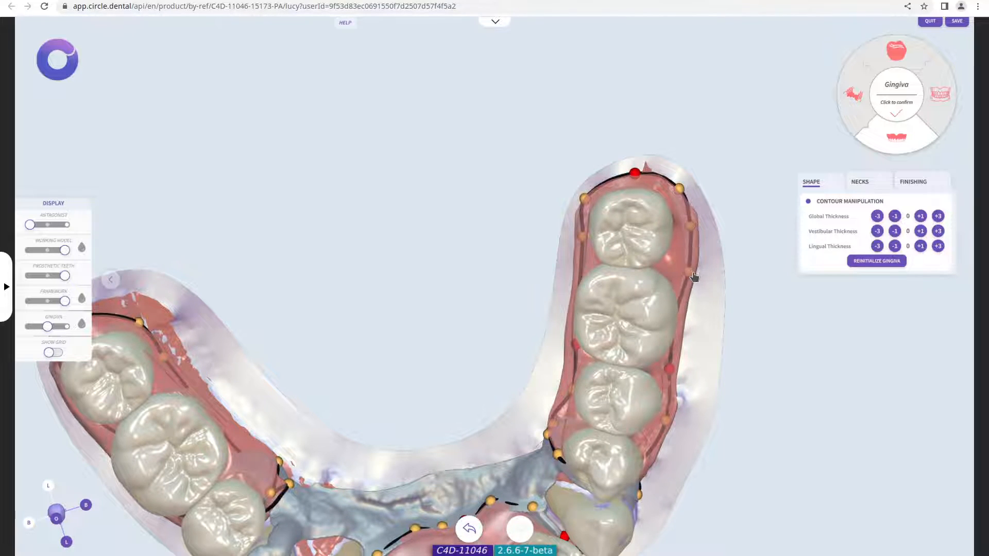
{"action": "left_click_drag", "start_coordinate": [679, 327], "coordinate": [692, 321]}
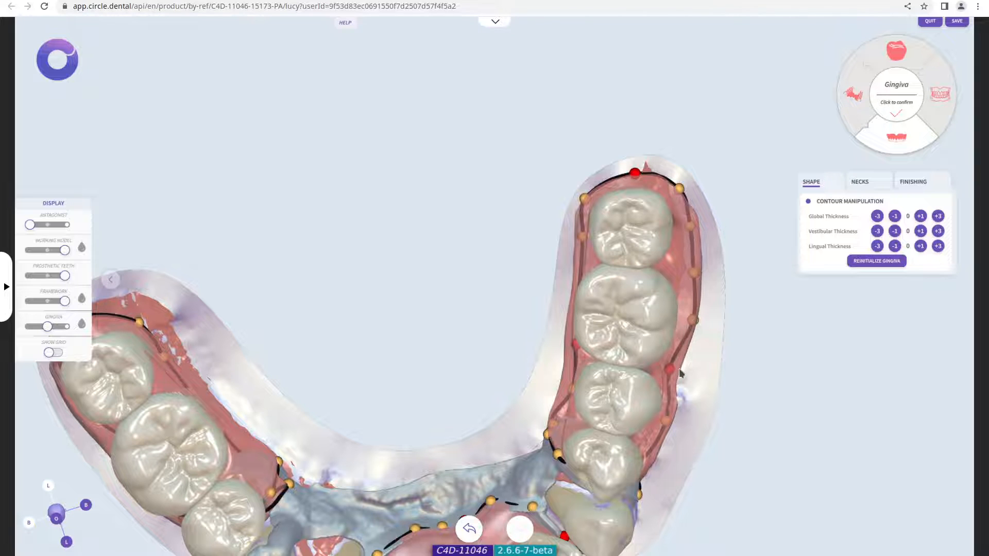
{"action": "left_click_drag", "start_coordinate": [675, 375], "coordinate": [686, 376]}
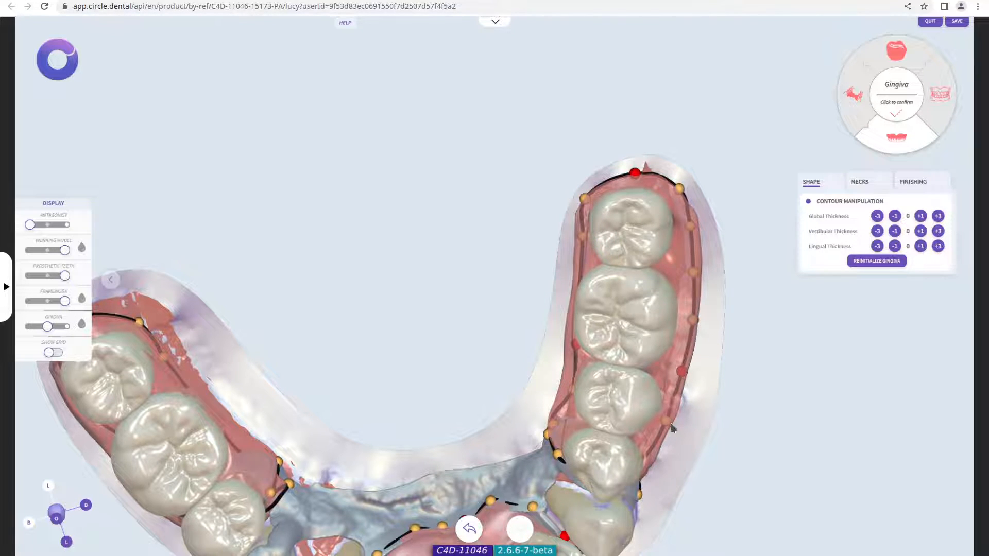
{"action": "right_click_drag", "start_coordinate": [693, 390], "coordinate": [686, 327]}
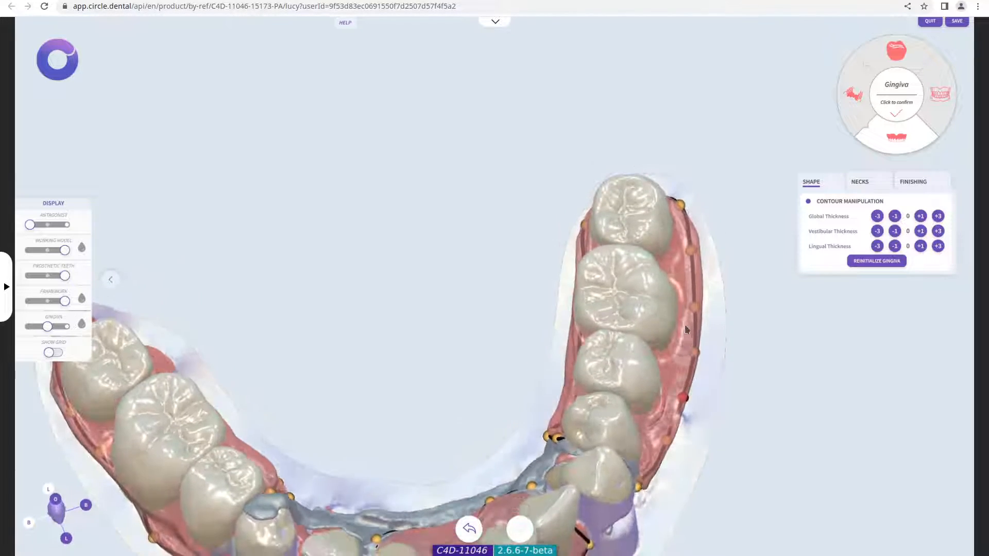
{"action": "left_click_drag", "start_coordinate": [683, 398], "coordinate": [686, 399]}
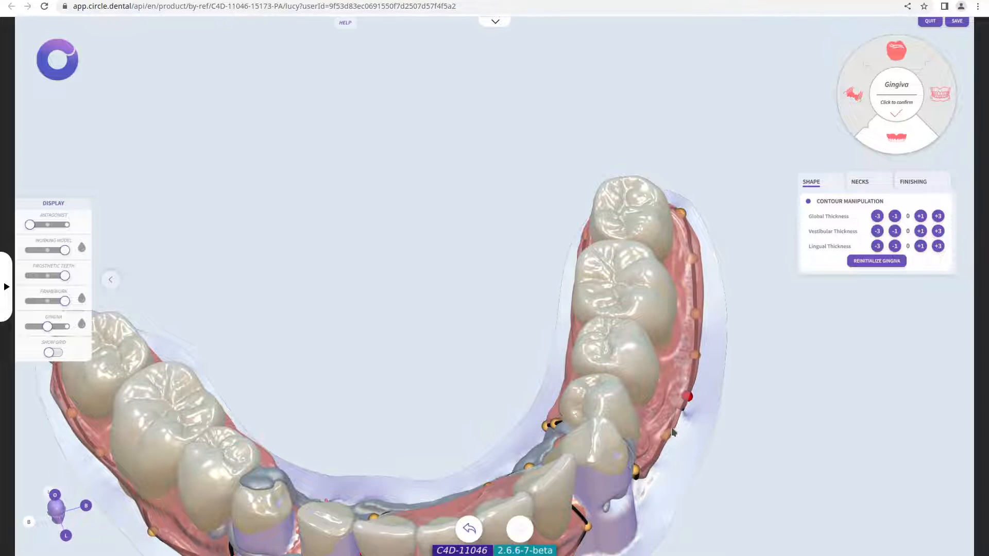
{"action": "left_click_drag", "start_coordinate": [665, 436], "coordinate": [672, 439]}
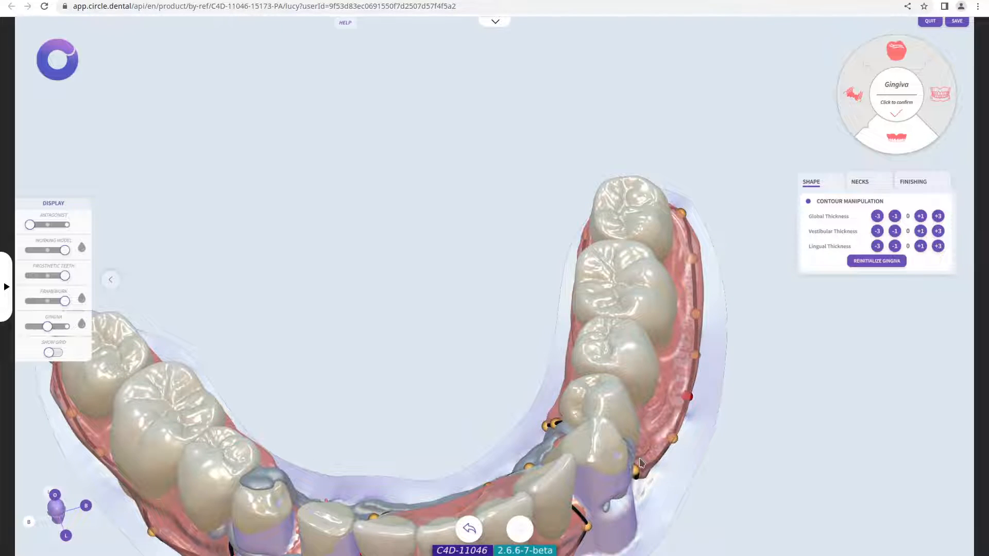
Move the lower border control points of the anterior gingiva outward on the vestibular side, and restore full gingiva opacity
{"action": "right_click_drag", "start_coordinate": [638, 486], "coordinate": [597, 480]}
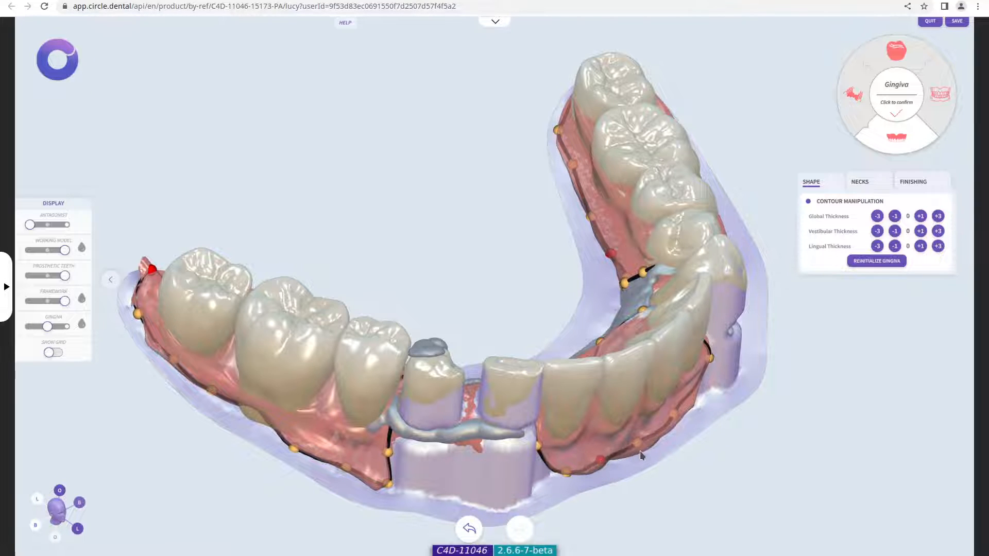
{"action": "left_click_drag", "start_coordinate": [638, 446], "coordinate": [648, 447]}
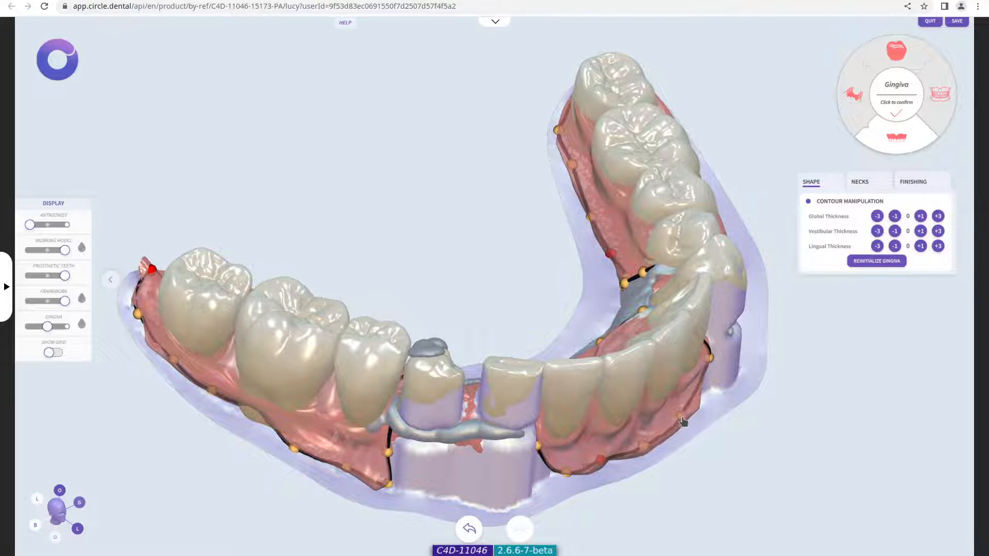
{"action": "right_click_drag", "start_coordinate": [612, 474], "coordinate": [530, 462]}
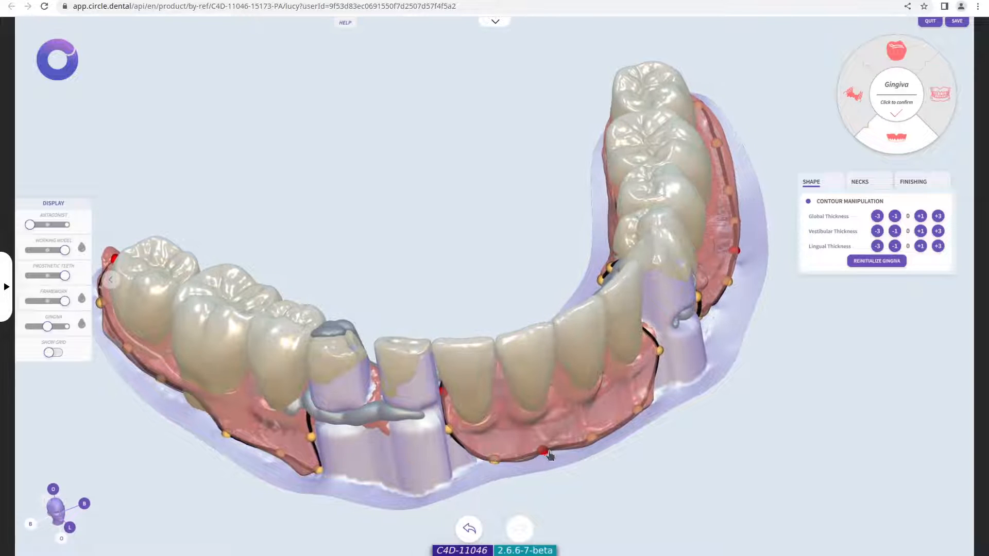
{"action": "left_click_drag", "start_coordinate": [47, 326], "coordinate": [65, 326]}
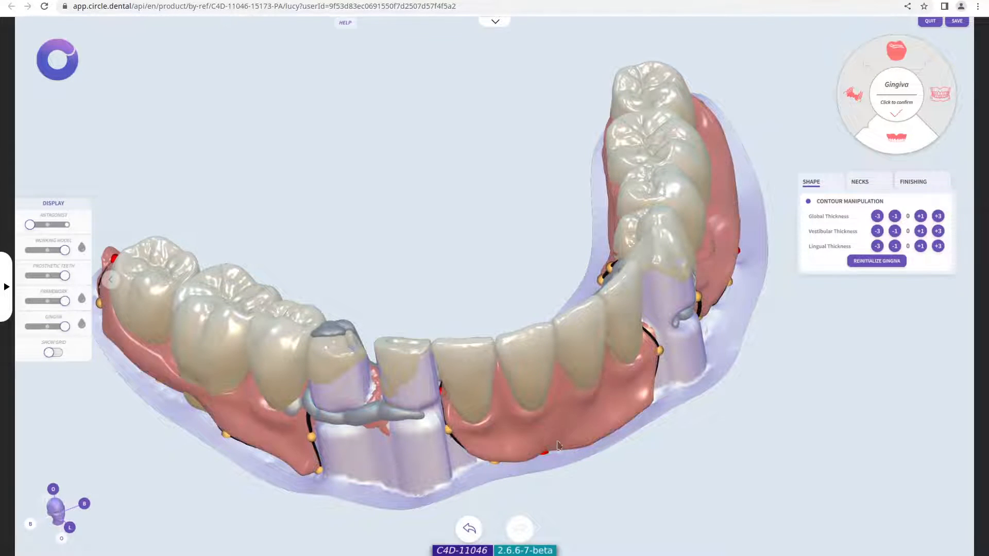
Adjust the red key control point in the middle of the anterior gingiva's lower vestibular border
{"action": "right_click_drag", "start_coordinate": [560, 448], "coordinate": [504, 412]}
{"action": "mouse_move", "coordinate": [480, 385]}
{"action": "left_mouse_down"}
{"action": "mouse_move", "coordinate": [532, 377]}
{"action": "mouse_move", "coordinate": [406, 390]}
{"action": "mouse_move", "coordinate": [428, 390]}
{"action": "left_mouse_up"}
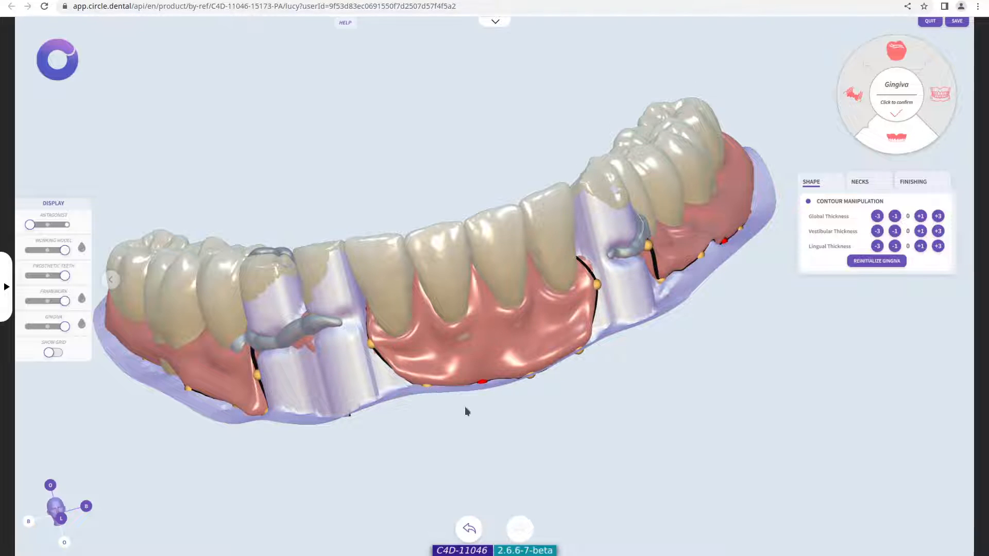
{"action": "mouse_move", "coordinate": [485, 385]}
{"action": "left_mouse_down"}
{"action": "mouse_move", "coordinate": [512, 384]}
{"action": "mouse_move", "coordinate": [461, 392]}
{"action": "mouse_move", "coordinate": [481, 390]}
{"action": "left_mouse_up"}
{"action": "right_click_drag", "start_coordinate": [481, 390], "coordinate": [488, 411]}
{"action": "left_click_drag", "start_coordinate": [488, 411], "coordinate": [487, 416]}
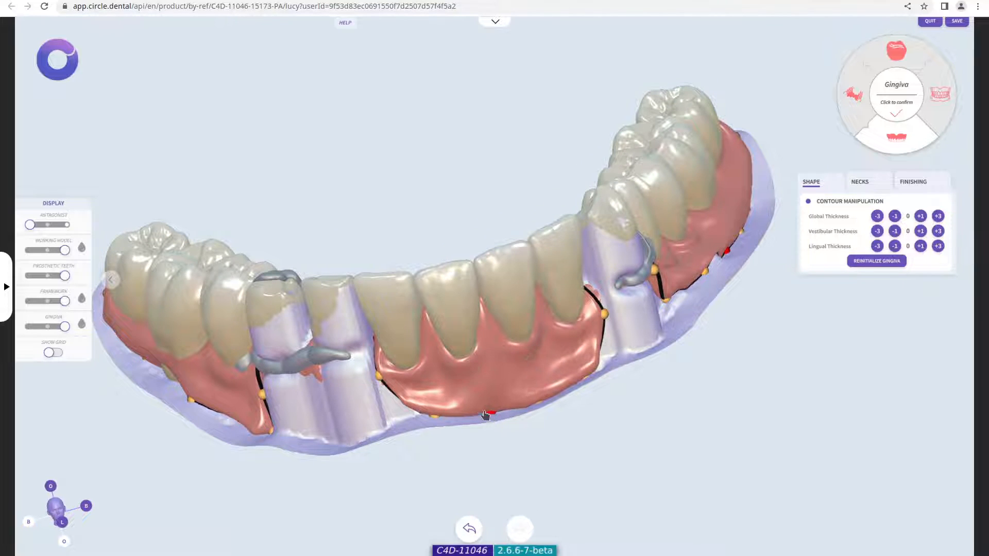
Show the contour editing help, and try adding and removing a control point on the anterior gingiva's border near the standing tooth
{"action": "left_click", "coordinate": [345, 23]}
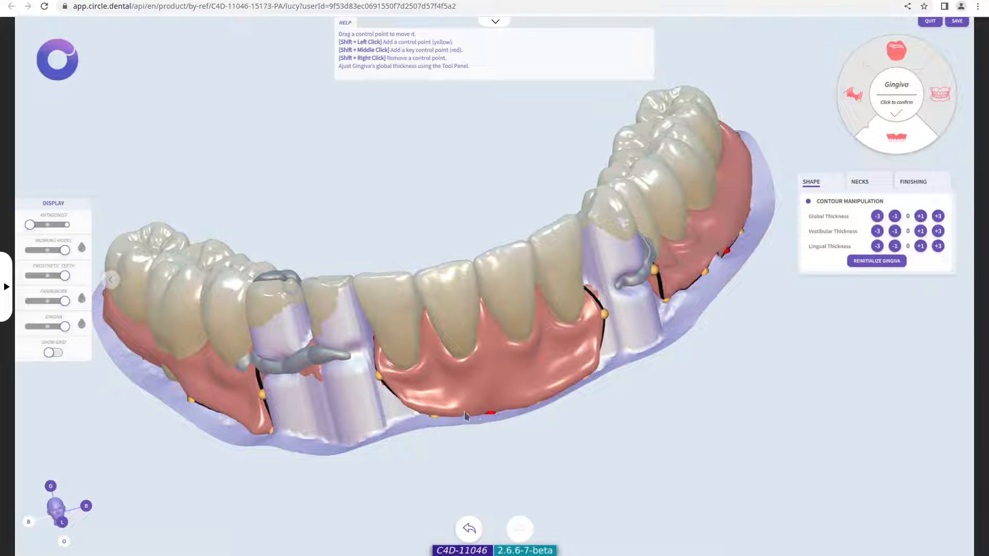
{"action": "middle_click", "coordinate": [394, 393], "text": "shift"}
{"action": "left_click", "coordinate": [392, 400], "text": "shift"}
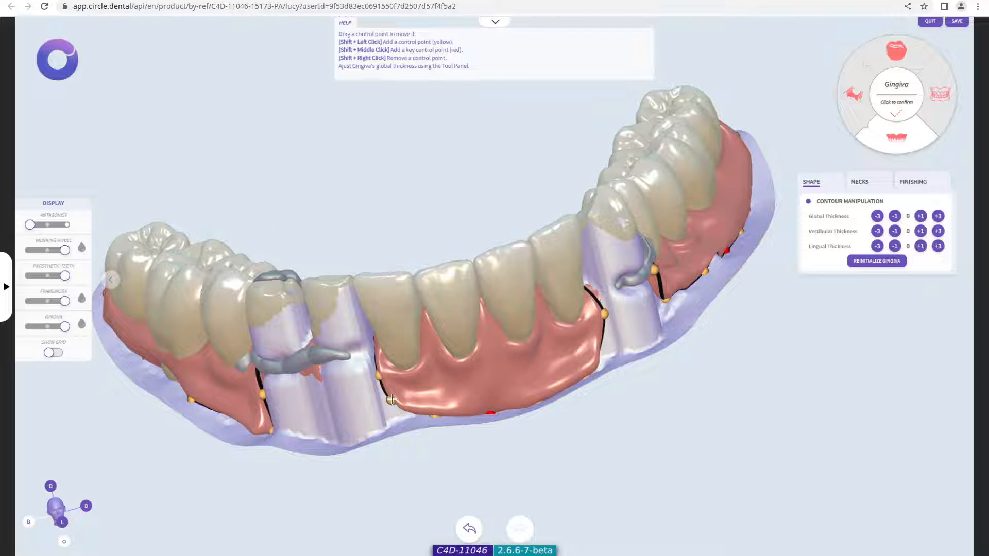
{"action": "right_click", "coordinate": [392, 400], "text": "shift"}
Make the gingiva semi-transparent and move a vestibular border control point of the three-tooth posterior saddle outward beside the molars
{"action": "left_click_drag", "start_coordinate": [493, 421], "coordinate": [510, 457]}
{"action": "left_click_drag", "start_coordinate": [429, 398], "coordinate": [269, 381]}
{"action": "left_click", "coordinate": [47, 326]}
{"action": "left_click_drag", "start_coordinate": [263, 342], "coordinate": [256, 354]}
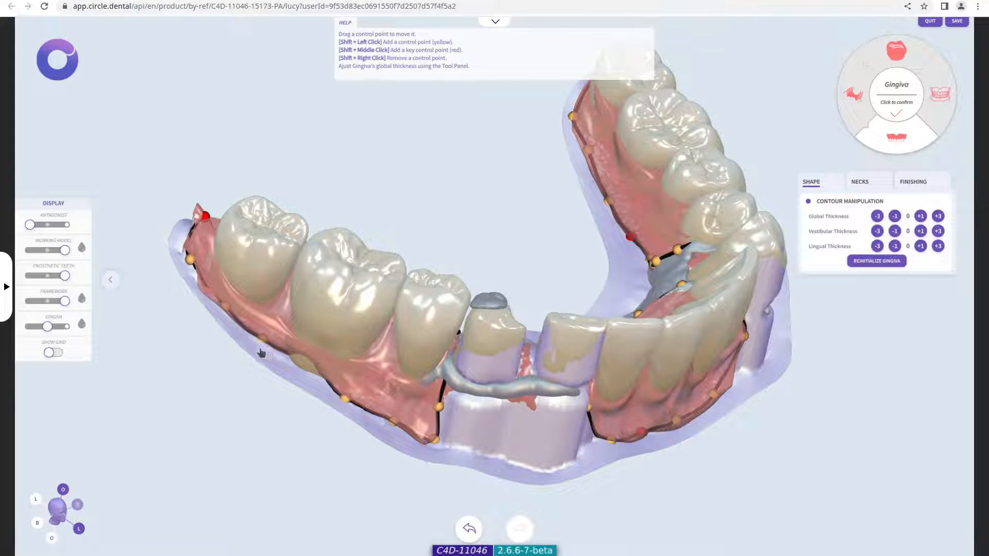
{"action": "left_click_drag", "start_coordinate": [317, 373], "coordinate": [396, 337]}
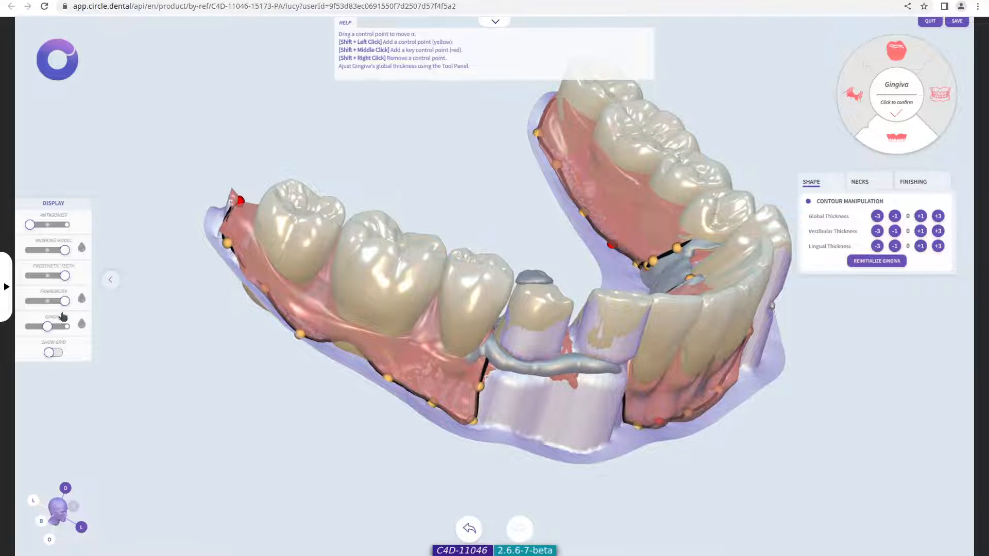
Hide the prosthetic teeth and pull the remaining vestibular and distal control points of the three-tooth saddle outward
{"action": "left_click_drag", "start_coordinate": [346, 346], "coordinate": [341, 359]}
{"action": "left_click_drag", "start_coordinate": [415, 392], "coordinate": [371, 413]}
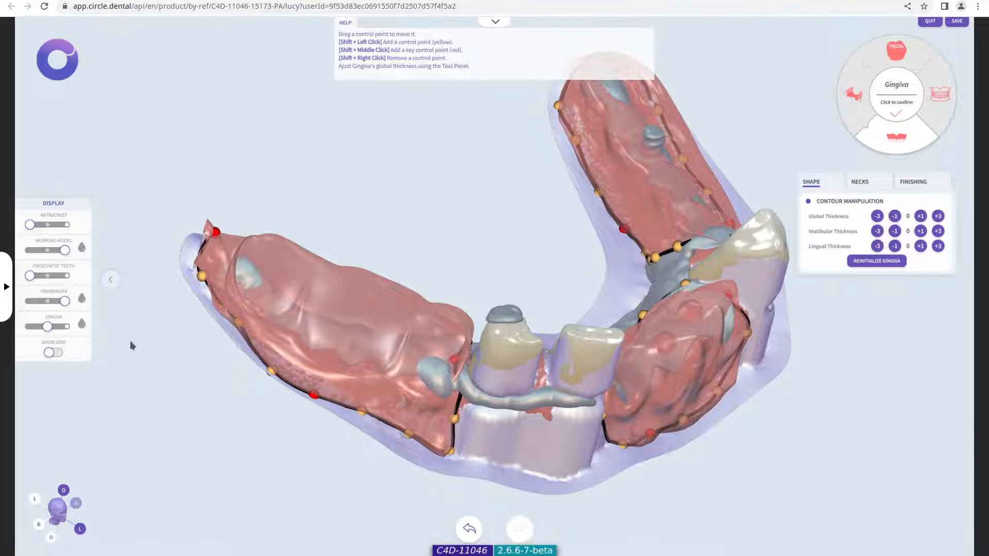
{"action": "left_click_drag", "start_coordinate": [220, 339], "coordinate": [268, 369]}
{"action": "left_click", "coordinate": [253, 380], "text": "shift"}
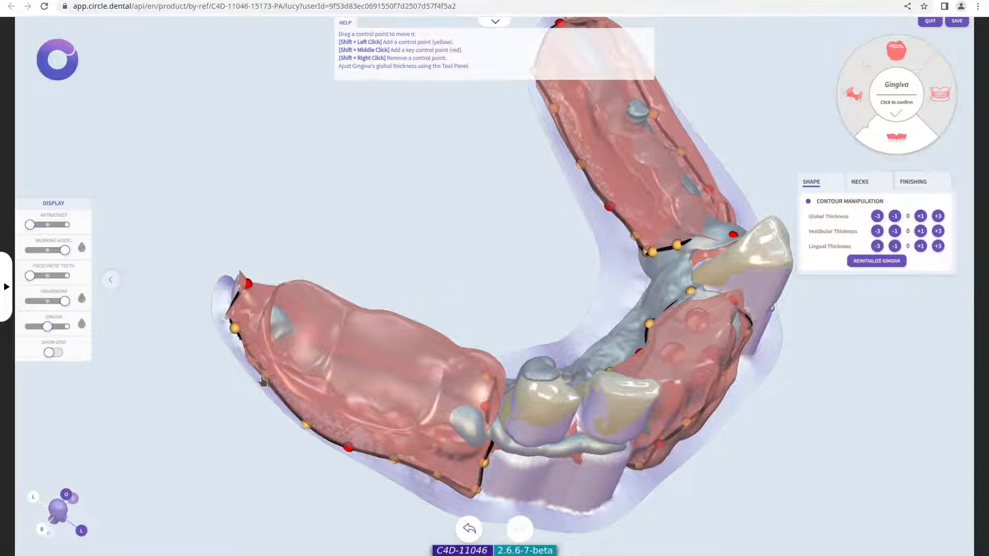
{"action": "left_click_drag", "start_coordinate": [230, 330], "coordinate": [225, 328]}
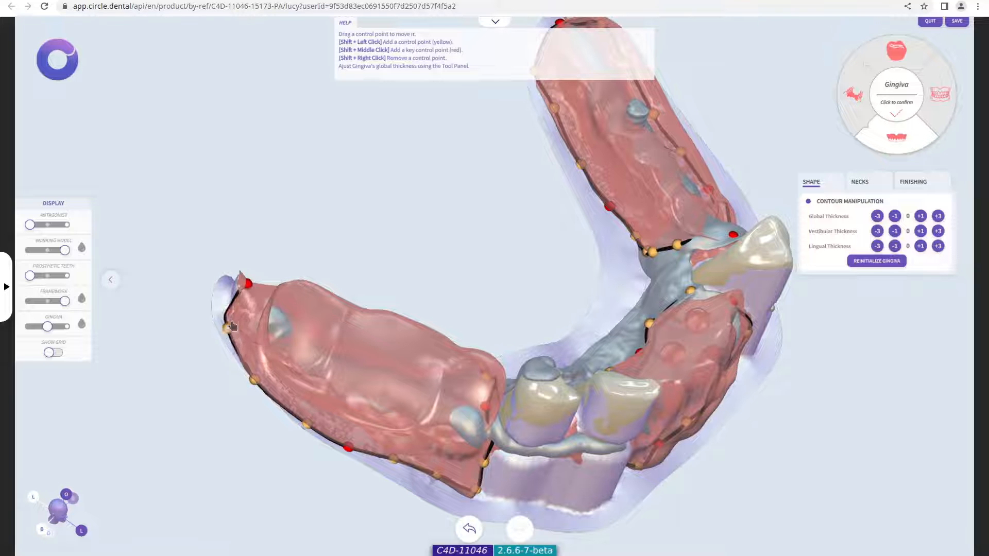
{"action": "left_click_drag", "start_coordinate": [248, 284], "coordinate": [239, 283]}
Adjust the lingual border control points of the three-tooth posterior saddle up to the framework junction
{"action": "left_click_drag", "start_coordinate": [376, 318], "coordinate": [295, 399]}
{"action": "left_click_drag", "start_coordinate": [331, 431], "coordinate": [384, 426]}
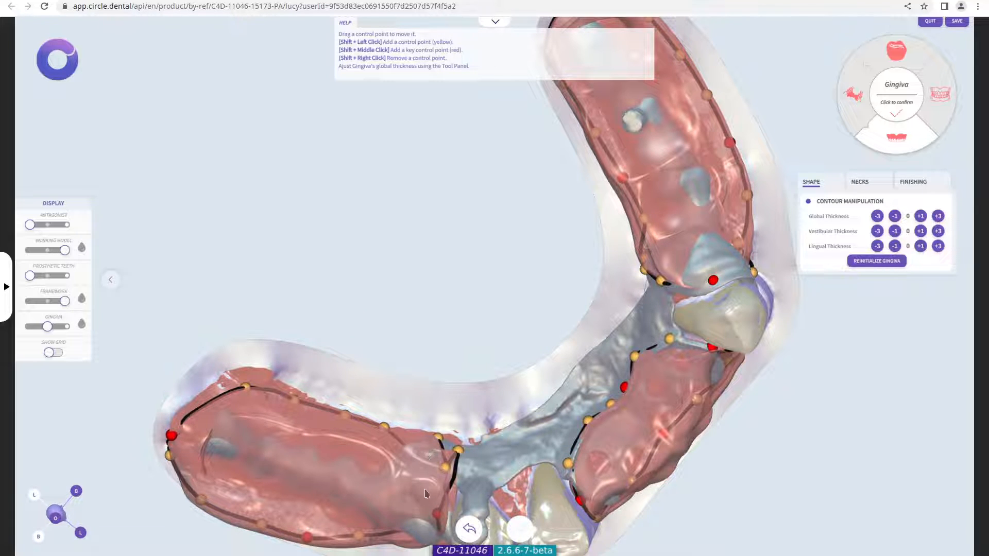
{"action": "left_click_drag", "start_coordinate": [423, 488], "coordinate": [424, 483]}
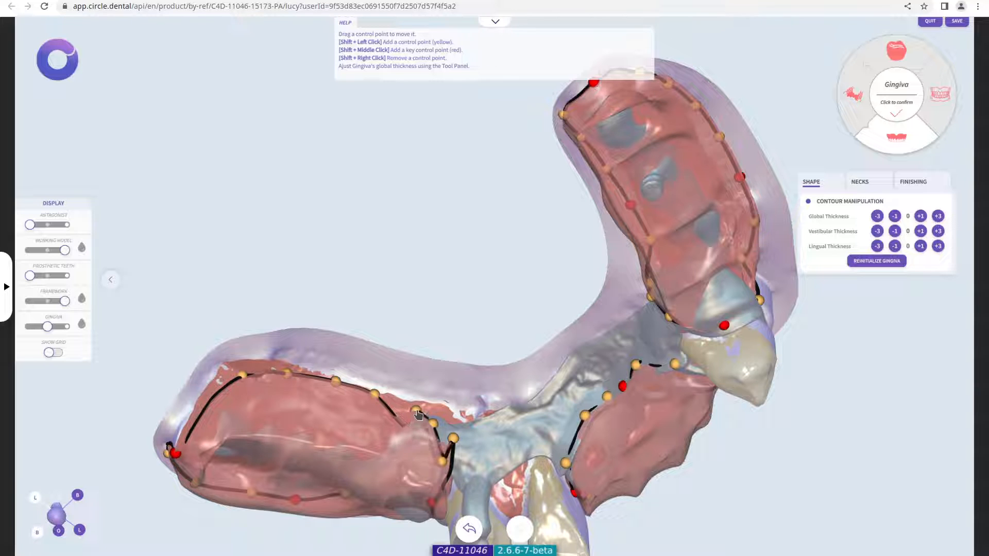
{"action": "left_click_drag", "start_coordinate": [409, 421], "coordinate": [319, 298]}
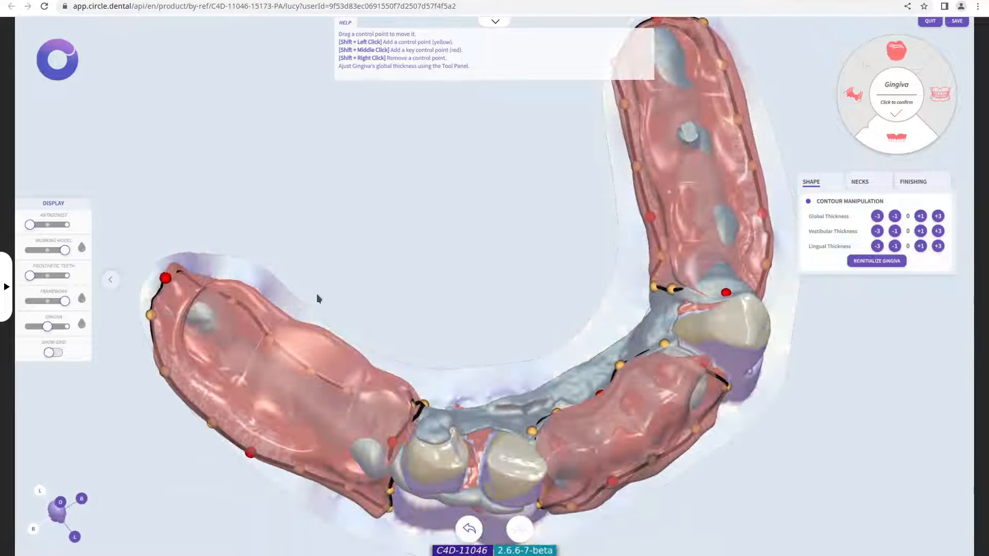
Make the gingiva solid again and show the prosthetic teeth
{"action": "left_click", "coordinate": [65, 326]}
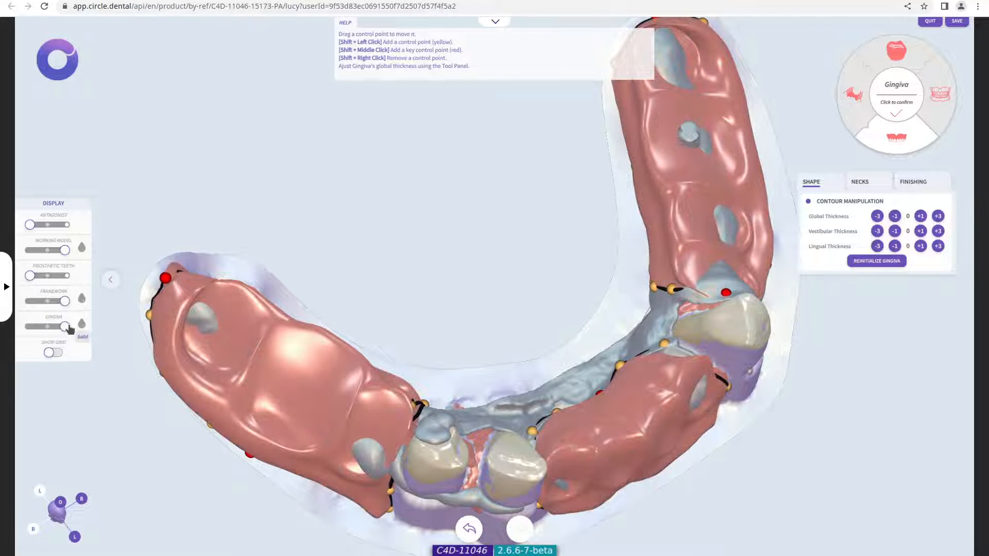
{"action": "left_click_drag", "start_coordinate": [381, 355], "coordinate": [389, 305]}
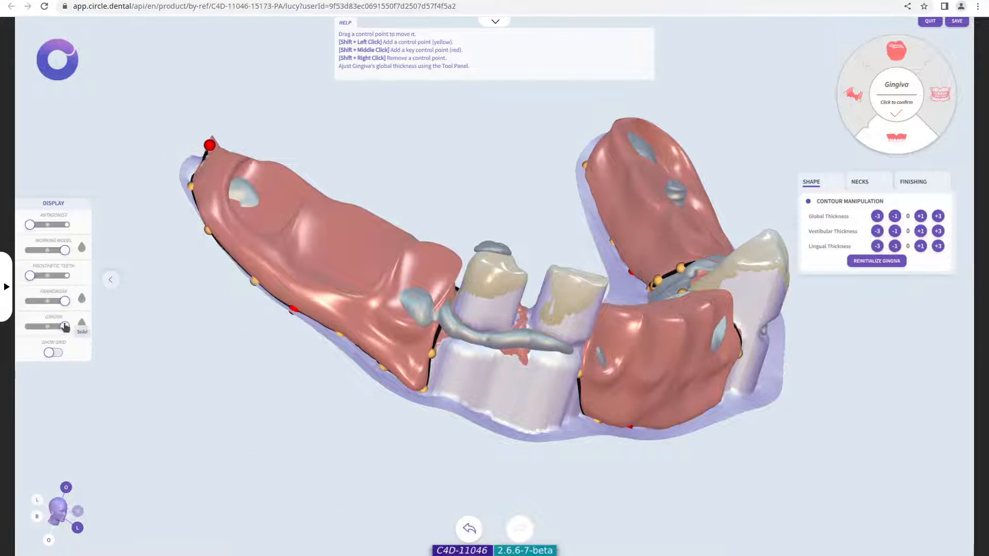
{"action": "left_click", "coordinate": [66, 275]}
Set the gingiva's lingual thickness to 9 and its global thickness to 3, checking the saddles from the lingual side
{"action": "left_click_drag", "start_coordinate": [634, 384], "coordinate": [304, 316]}
{"action": "mouse_move", "coordinate": [693, 364]}
{"action": "left_mouse_down"}
{"action": "mouse_move", "coordinate": [453, 358]}
{"action": "mouse_move", "coordinate": [455, 371]}
{"action": "mouse_move", "coordinate": [355, 446]}
{"action": "mouse_move", "coordinate": [676, 353]}
{"action": "left_mouse_up"}
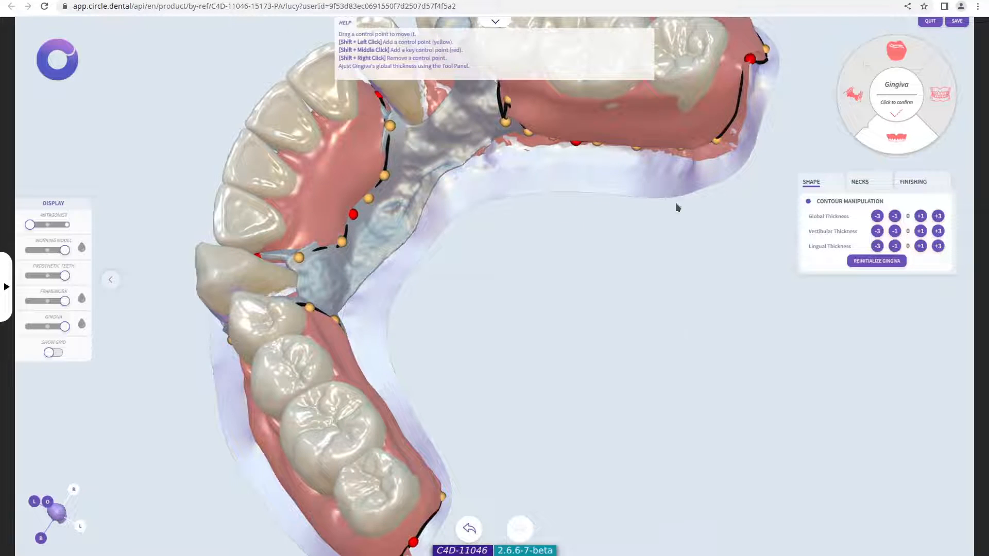
{"action": "left_click", "coordinate": [937, 246]}
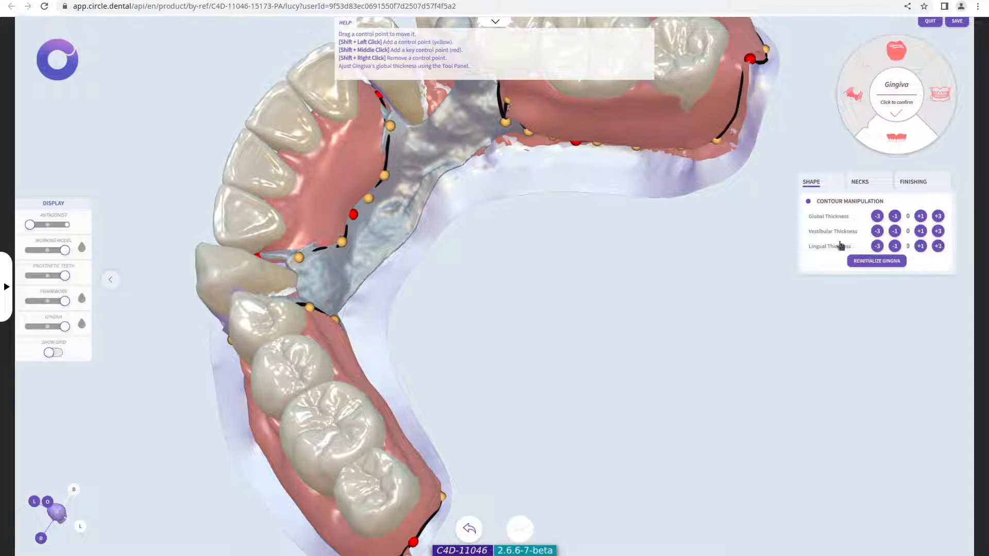
{"action": "left_click_drag", "start_coordinate": [661, 222], "coordinate": [605, 316]}
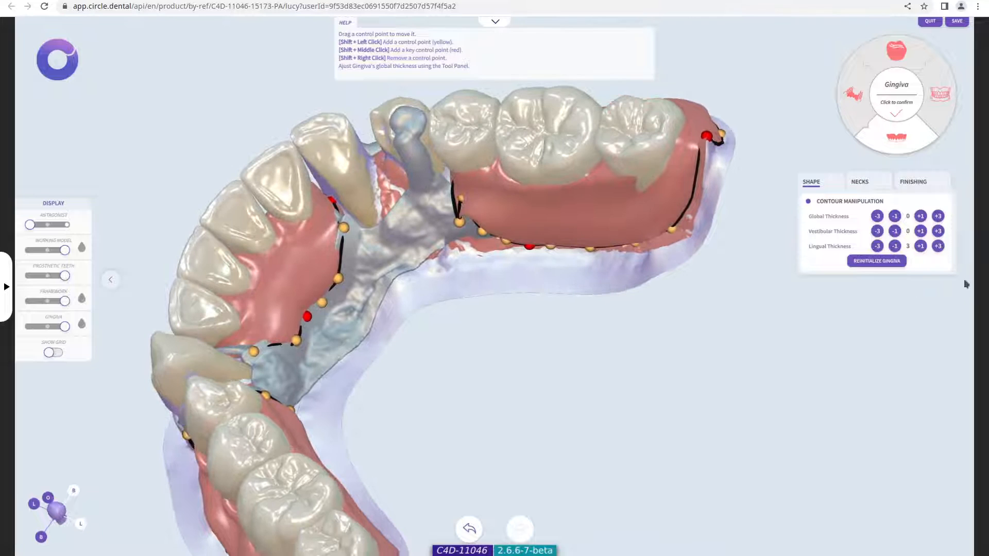
{"action": "left_click", "coordinate": [938, 247]}
{"action": "left_click", "coordinate": [938, 246]}
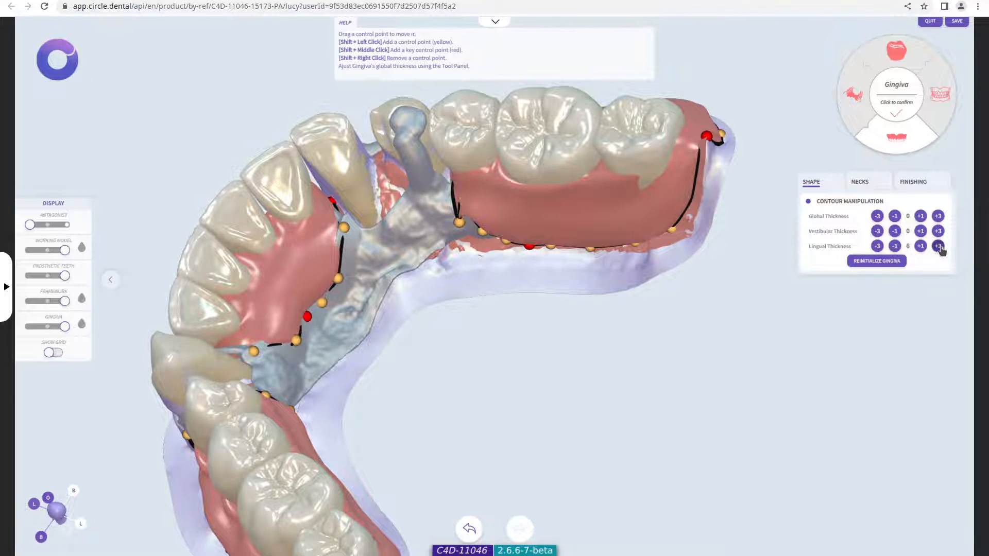
{"action": "left_click", "coordinate": [937, 216]}
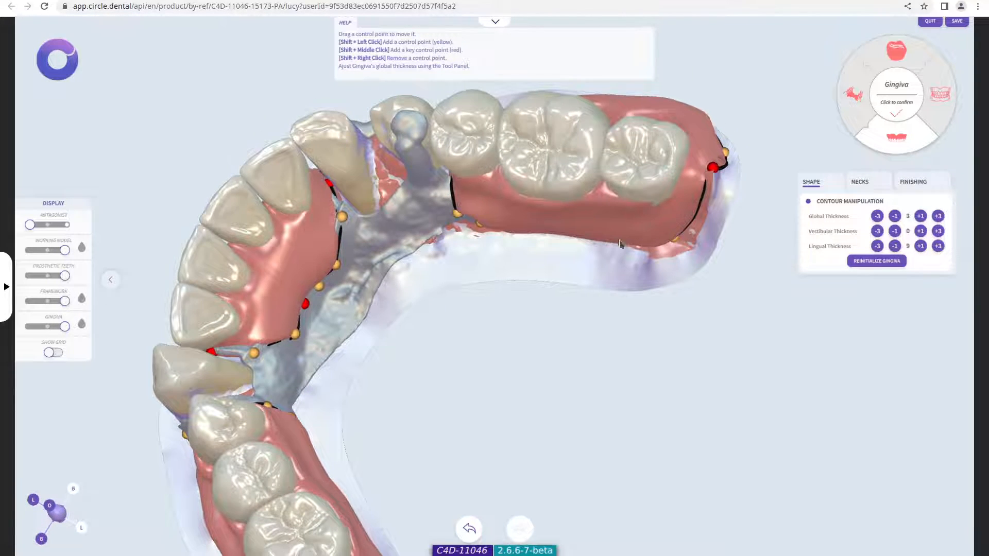
{"action": "left_click_drag", "start_coordinate": [547, 257], "coordinate": [778, 278]}
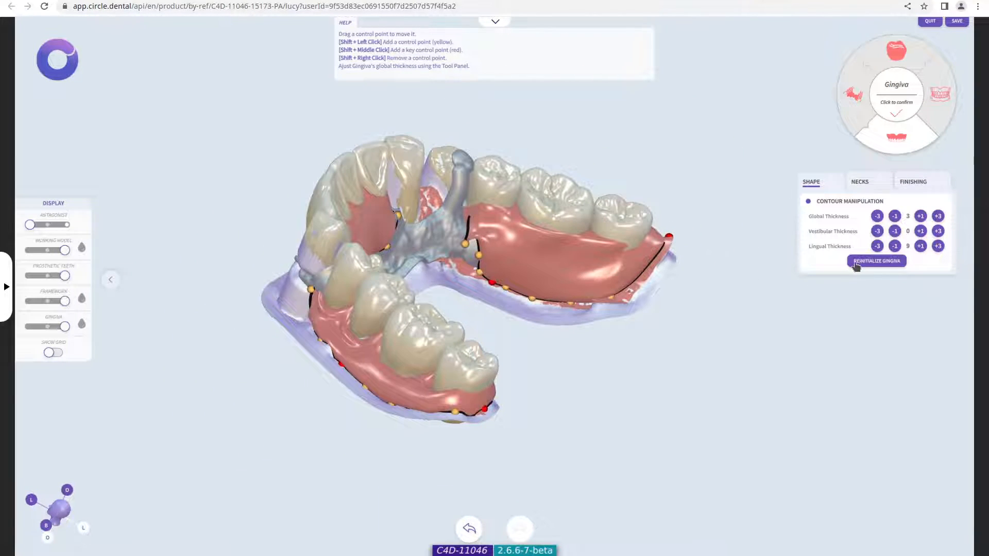
Switch to neck editing and raise the red key point of the papilla between the two middle anterior teeth
{"action": "left_click", "coordinate": [859, 183]}
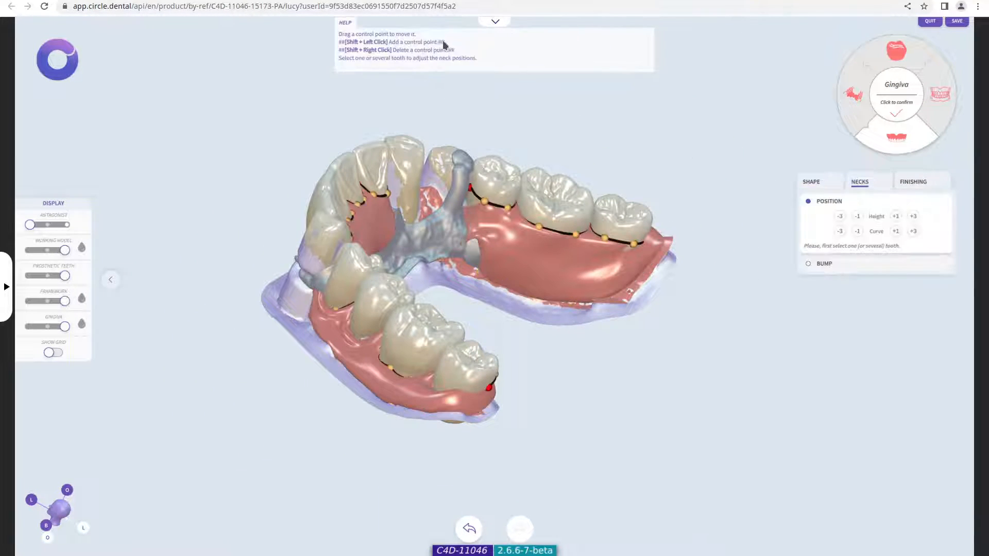
{"action": "left_click_drag", "start_coordinate": [269, 209], "coordinate": [448, 361]}
{"action": "left_click_drag", "start_coordinate": [698, 259], "coordinate": [580, 300]}
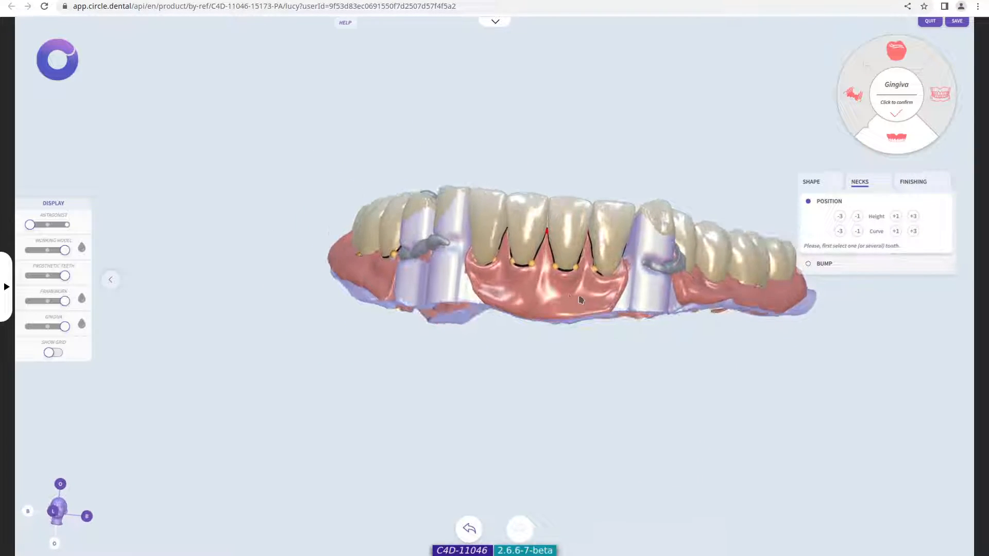
{"action": "left_click", "coordinate": [546, 236]}
{"action": "scroll", "coordinate": [588, 194], "scroll_direction": "up", "scroll_amount": 5}
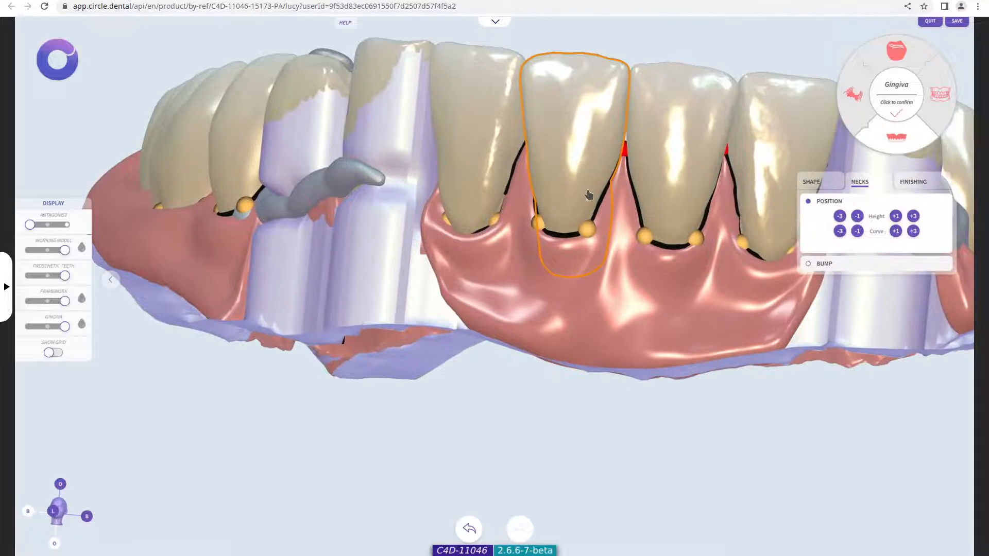
{"action": "right_click_drag", "start_coordinate": [588, 195], "coordinate": [311, 358]}
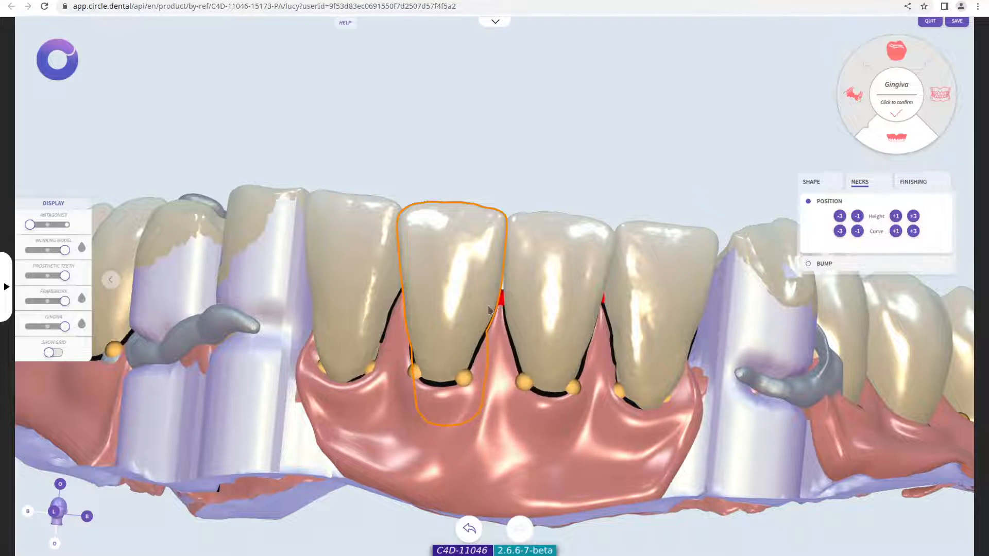
{"action": "scroll", "coordinate": [543, 315], "scroll_direction": "up", "scroll_amount": 5}
{"action": "left_click", "coordinate": [544, 316]}
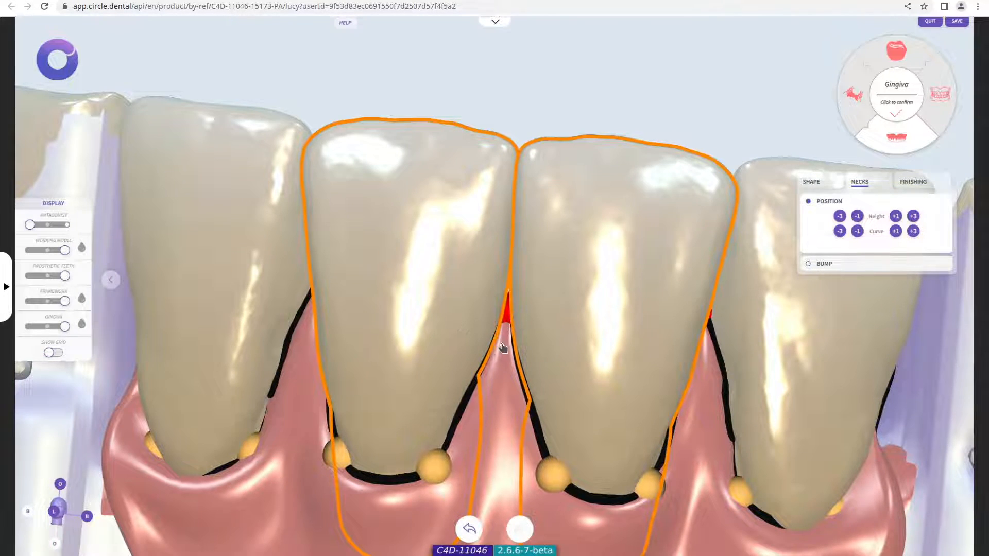
{"action": "left_click", "coordinate": [505, 313]}
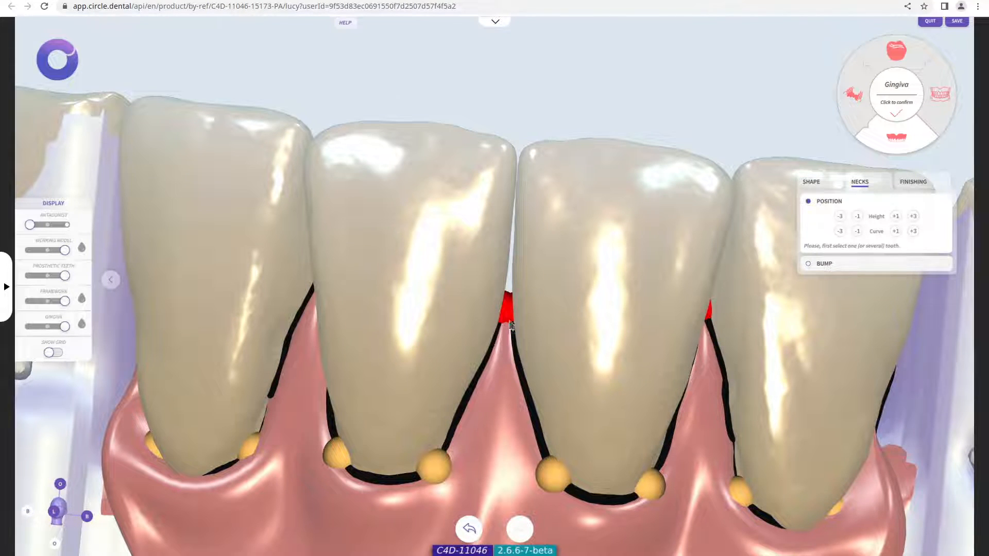
{"action": "mouse_move", "coordinate": [514, 316]}
{"action": "left_mouse_down"}
{"action": "mouse_move", "coordinate": [564, 288]}
{"action": "mouse_move", "coordinate": [525, 260]}
{"action": "mouse_move", "coordinate": [523, 307]}
{"action": "mouse_move", "coordinate": [510, 333]}
{"action": "mouse_move", "coordinate": [536, 360]}
{"action": "mouse_move", "coordinate": [521, 302]}
{"action": "mouse_move", "coordinate": [502, 300]}
{"action": "mouse_move", "coordinate": [511, 313]}
{"action": "left_mouse_up"}
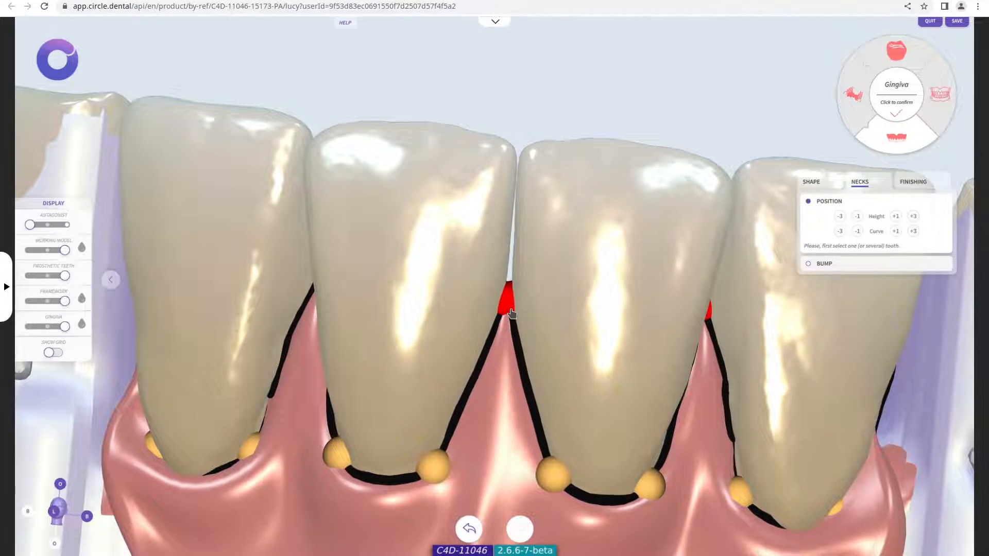
Raise a yellow neck control point on one middle anterior tooth, and try adding and removing a point at its neck centre
{"action": "mouse_move", "coordinate": [432, 463]}
{"action": "left_mouse_down"}
{"action": "mouse_move", "coordinate": [419, 426]}
{"action": "mouse_move", "coordinate": [433, 428]}
{"action": "mouse_move", "coordinate": [421, 465]}
{"action": "mouse_move", "coordinate": [459, 470]}
{"action": "mouse_move", "coordinate": [449, 459]}
{"action": "left_mouse_up"}
{"action": "left_click", "coordinate": [383, 444]}
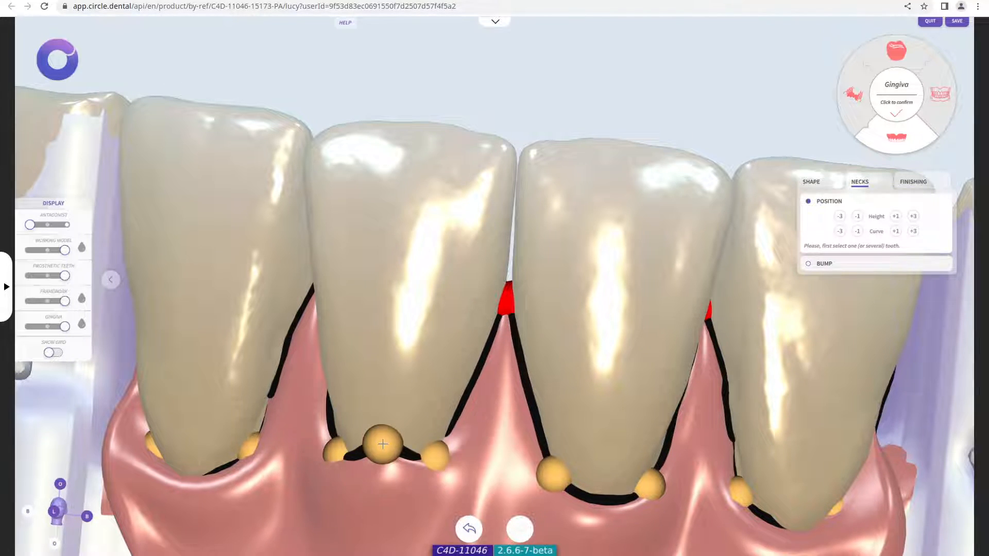
{"action": "right_click", "coordinate": [383, 444]}
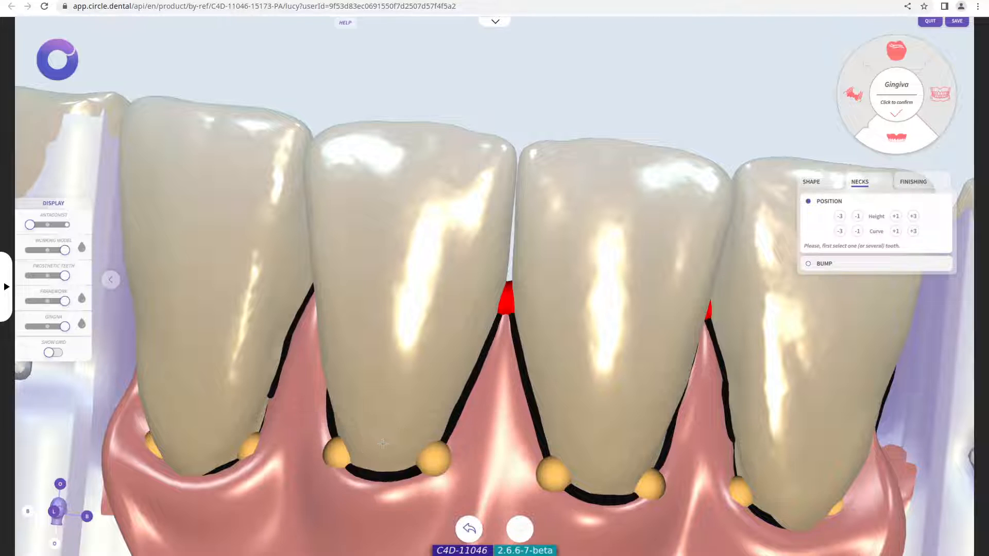
{"action": "scroll", "coordinate": [412, 422], "scroll_direction": "down", "scroll_amount": 3}
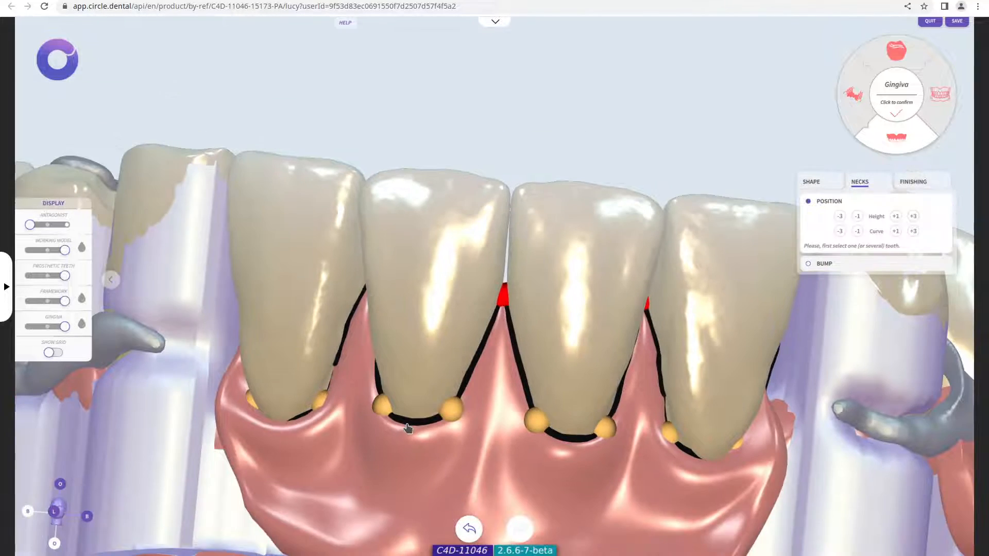
Raise both neck control points of the outer anterior tooth beside the two adjacent standing teeth
{"action": "left_click_drag", "start_coordinate": [393, 437], "coordinate": [341, 421]}
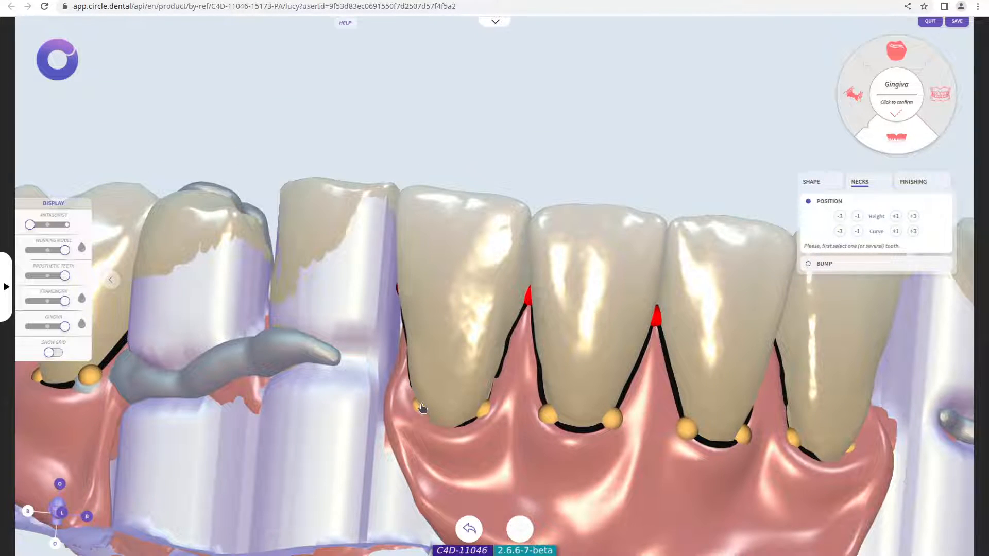
{"action": "left_click_drag", "start_coordinate": [418, 406], "coordinate": [423, 393]}
{"action": "left_click_drag", "start_coordinate": [483, 410], "coordinate": [560, 419]}
{"action": "scroll", "coordinate": [585, 430], "scroll_direction": "down", "scroll_amount": 5}
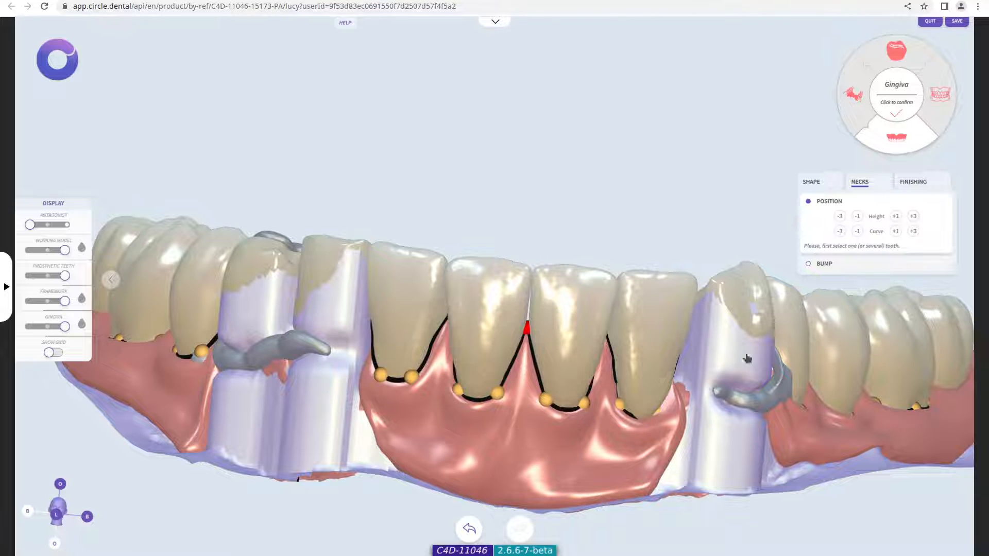
Select the other middle anterior tooth and try changing its neck height and curve in steps of 3, then reverse the changes
{"action": "left_click", "coordinate": [627, 334]}
{"action": "left_click_drag", "start_coordinate": [684, 309], "coordinate": [789, 310]}
{"action": "left_click_drag", "start_coordinate": [713, 366], "coordinate": [729, 324]}
{"action": "left_click", "coordinate": [574, 323]}
{"action": "left_click_drag", "start_coordinate": [677, 350], "coordinate": [612, 326]}
{"action": "left_click", "coordinate": [613, 326]}
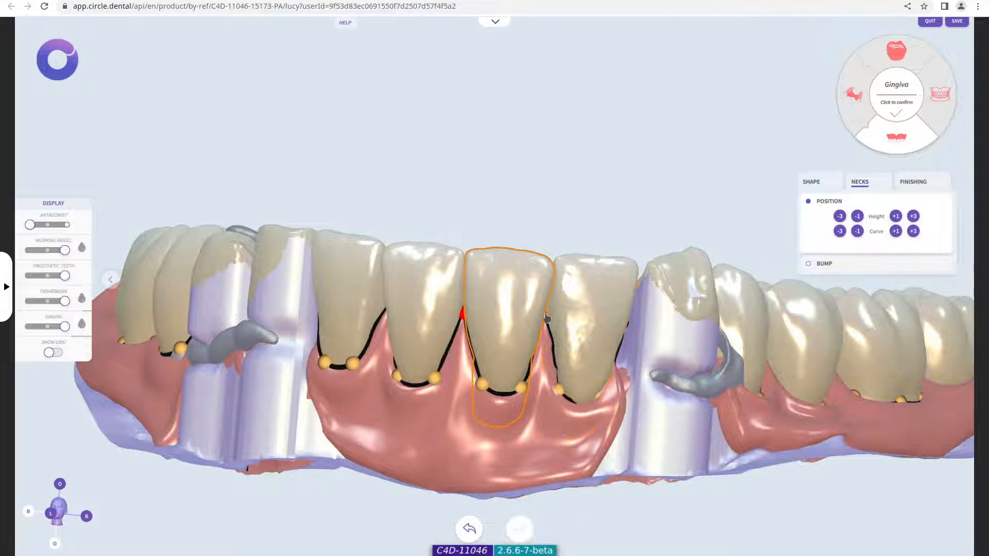
{"action": "left_click", "coordinate": [914, 219]}
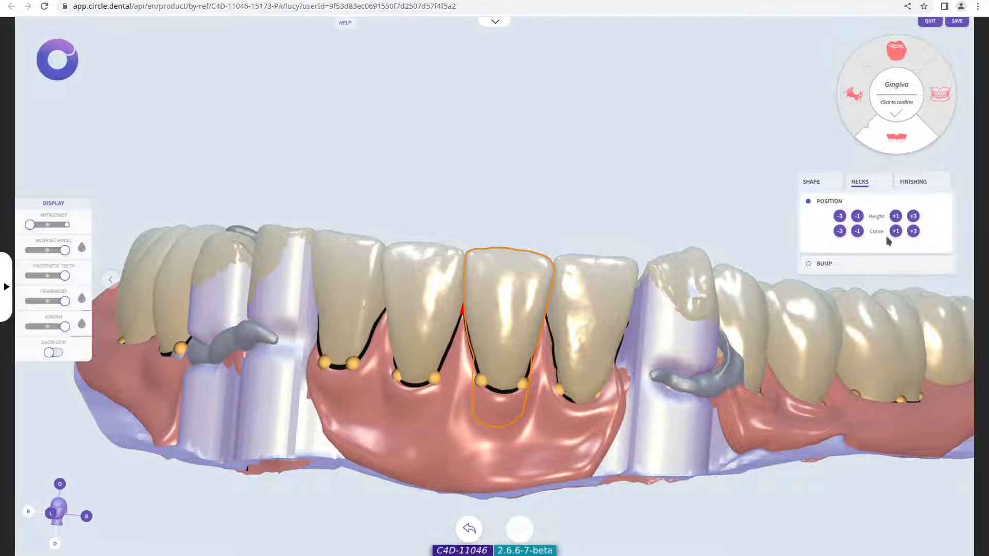
{"action": "left_click", "coordinate": [912, 232]}
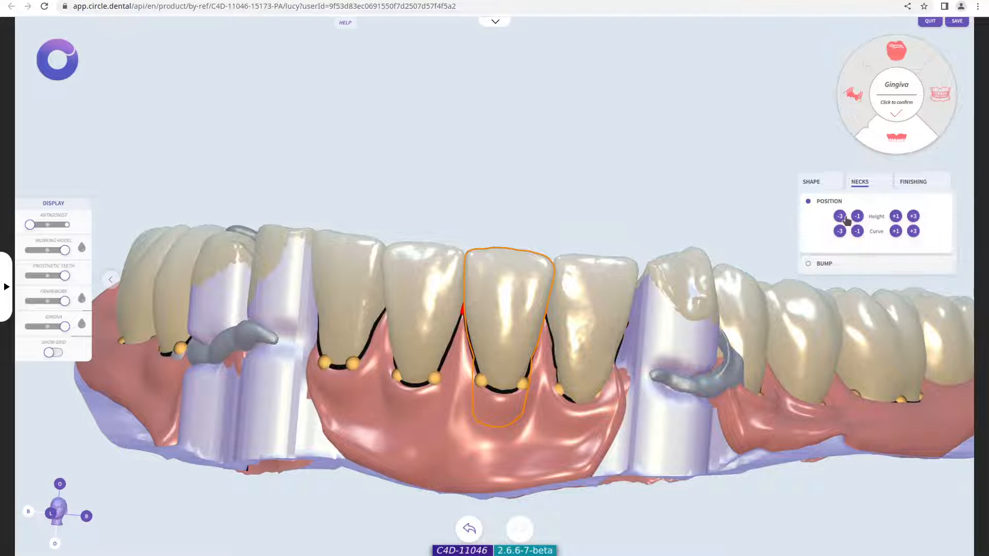
{"action": "left_click", "coordinate": [912, 232]}
{"action": "left_click", "coordinate": [837, 233]}
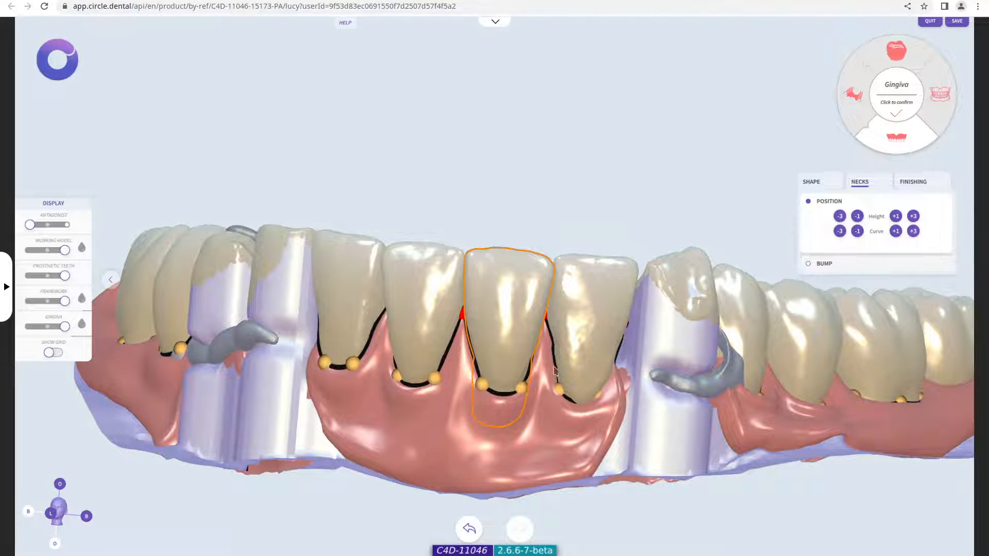
Raise the neck control points of the outer anterior tooth beside the single standing tooth and deselect the teeth
{"action": "left_click_drag", "start_coordinate": [655, 419], "coordinate": [630, 412]}
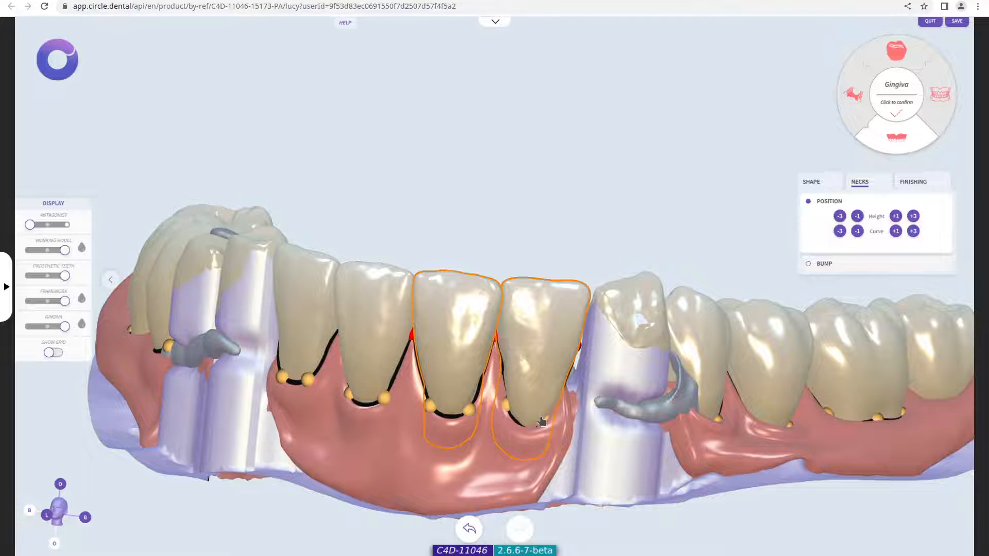
{"action": "left_click_drag", "start_coordinate": [544, 416], "coordinate": [513, 398]}
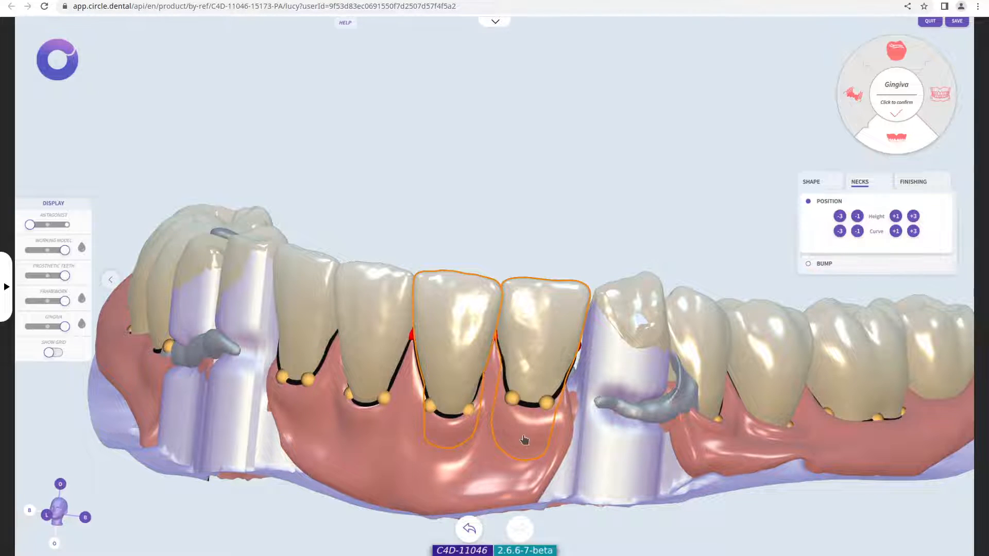
{"action": "left_click", "coordinate": [459, 215]}
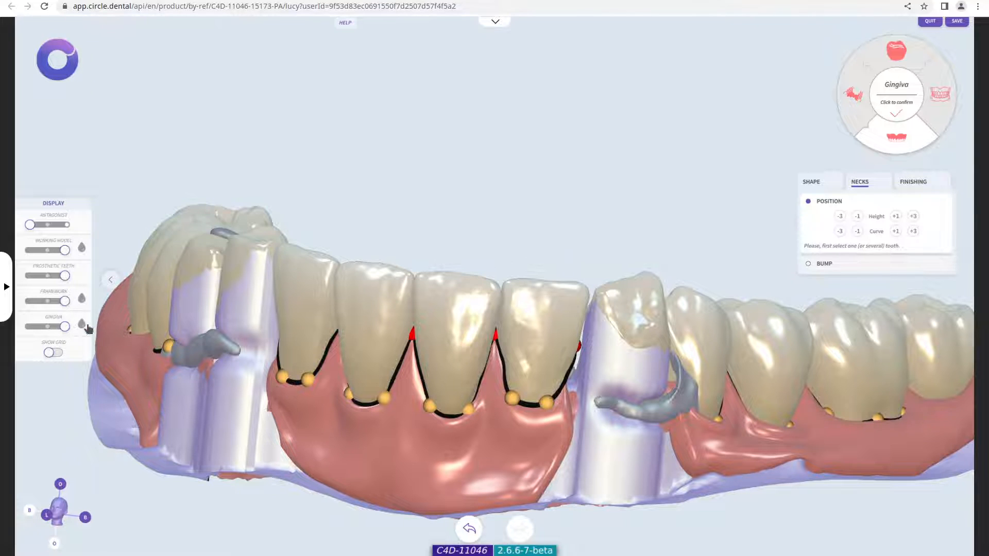
Bring up the gingiva finishing brushes, set the Bump brush intensity to 0.5, and try out different brush sizes
{"action": "left_click", "coordinate": [912, 182]}
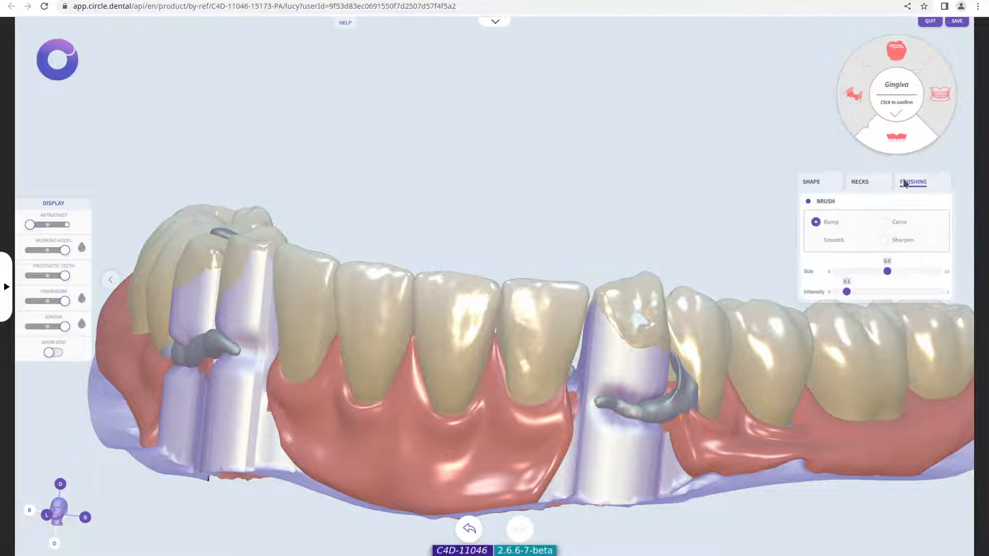
{"action": "left_click_drag", "start_coordinate": [512, 236], "coordinate": [629, 247]}
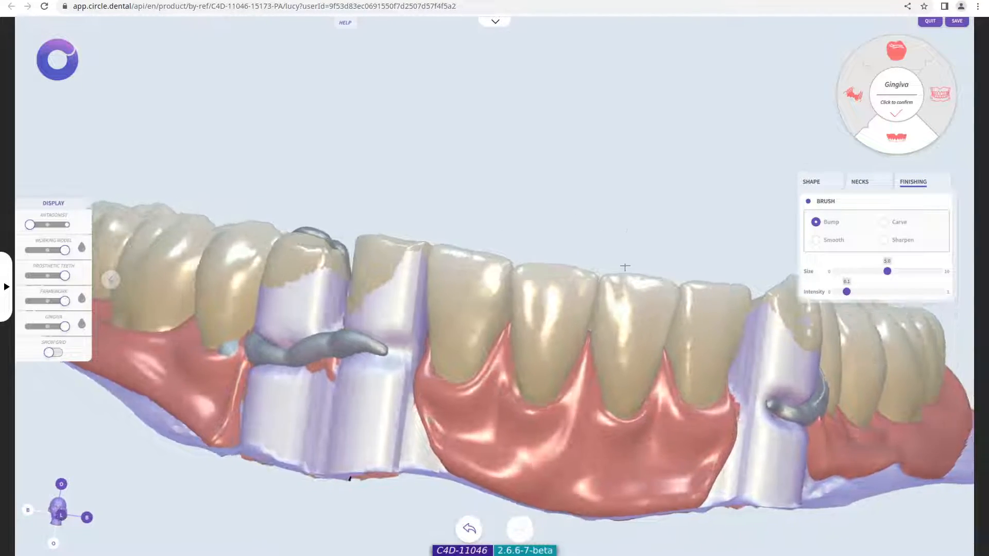
{"action": "scroll", "coordinate": [582, 349], "scroll_direction": "down", "scroll_amount": 3}
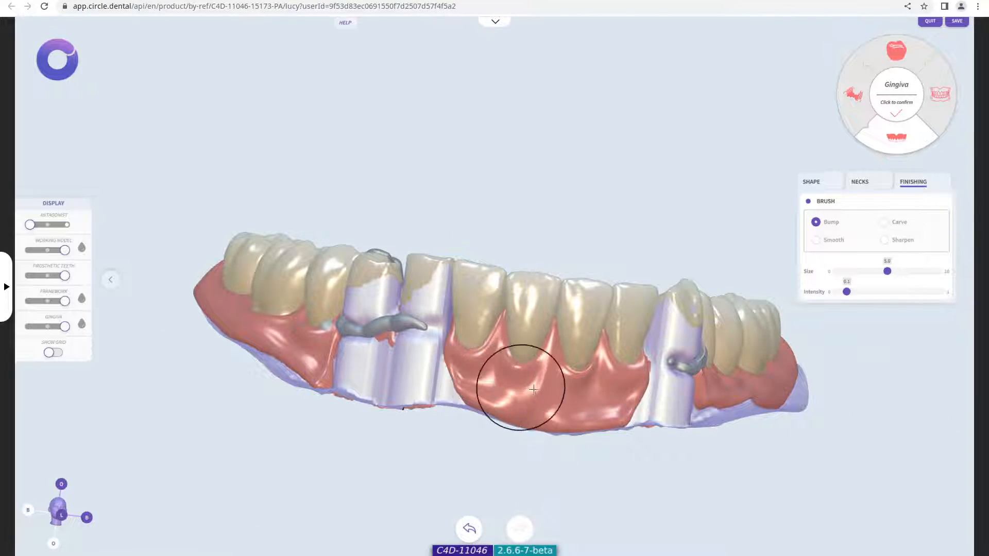
{"action": "left_click_drag", "start_coordinate": [713, 437], "coordinate": [796, 439]}
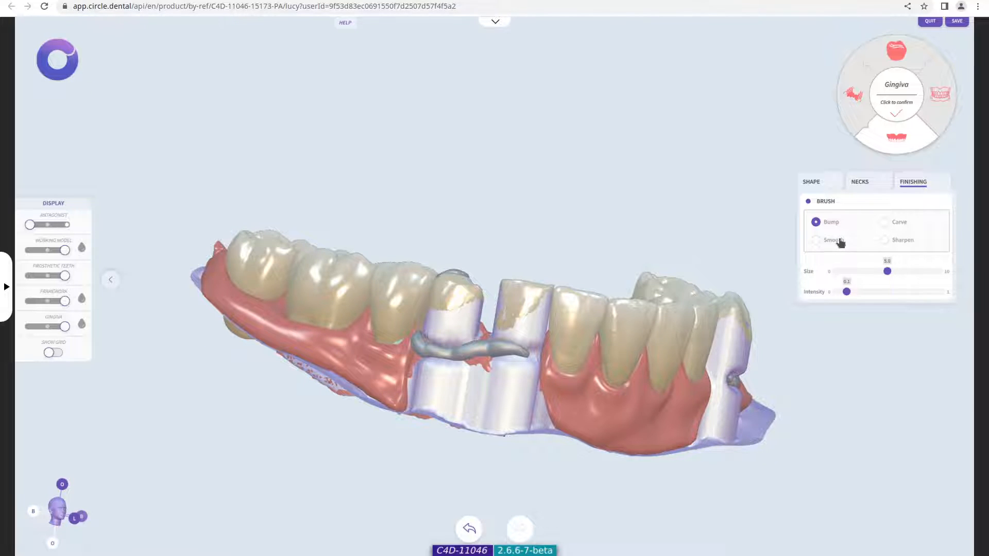
{"action": "right_click_drag", "start_coordinate": [734, 368], "coordinate": [662, 386]}
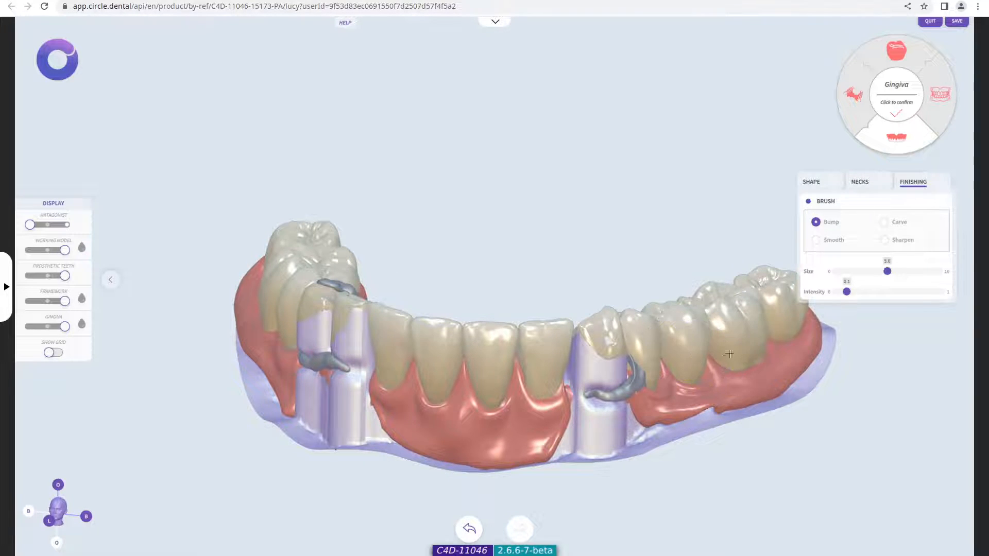
{"action": "scroll", "coordinate": [704, 374], "scroll_direction": "down", "scroll_amount": 1, "text": "ctrl"}
{"action": "scroll", "coordinate": [704, 374], "scroll_direction": "up", "scroll_amount": 5, "text": "ctrl"}
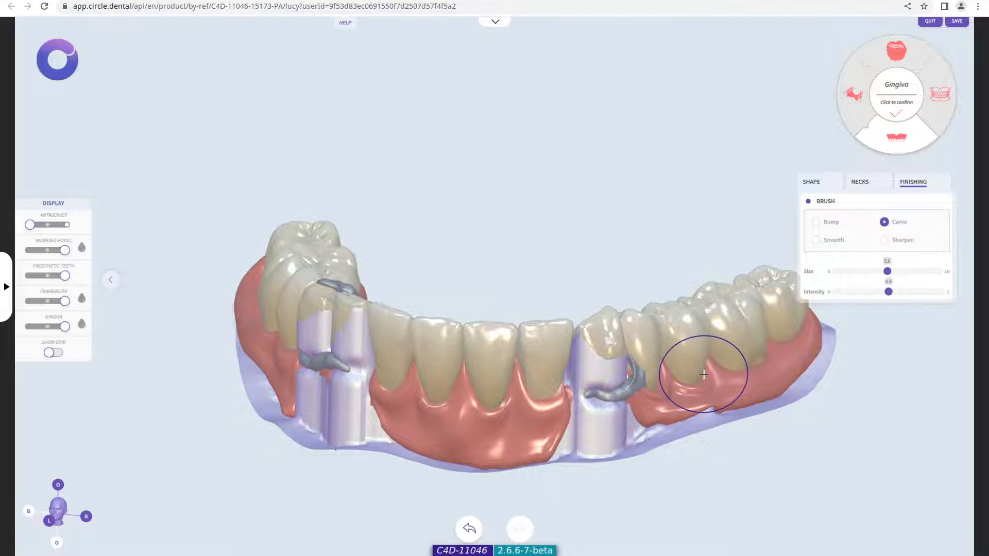
{"action": "scroll", "coordinate": [704, 375], "scroll_direction": "down", "scroll_amount": 6, "text": "shift"}
{"action": "scroll", "coordinate": [704, 374], "scroll_direction": "up", "scroll_amount": 6, "text": "shift"}
Display the gingiva's curvature colormap and inspect the anterior and posterior surfaces from the front and side
{"action": "left_click", "coordinate": [83, 326]}
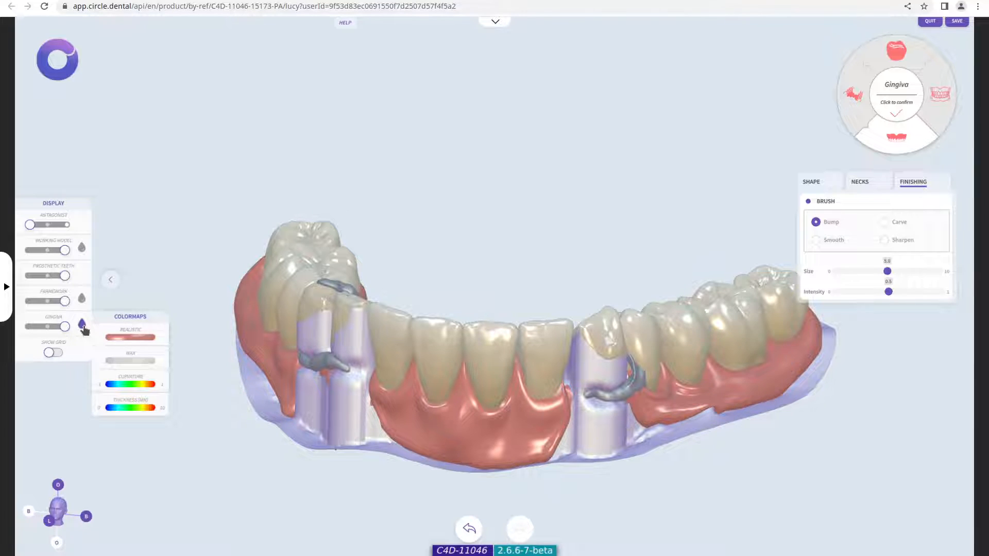
{"action": "left_click", "coordinate": [122, 384]}
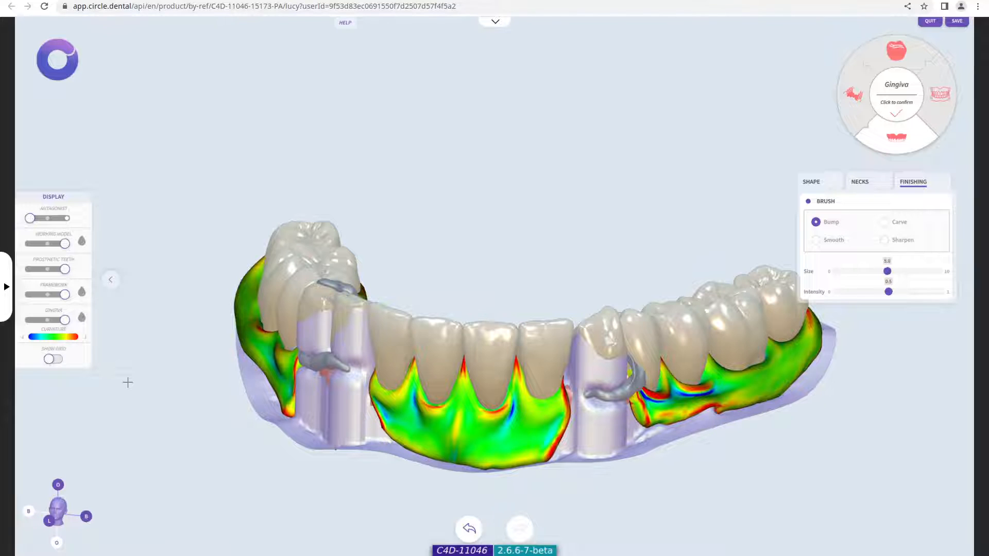
{"action": "right_click_drag", "start_coordinate": [444, 426], "coordinate": [829, 436]}
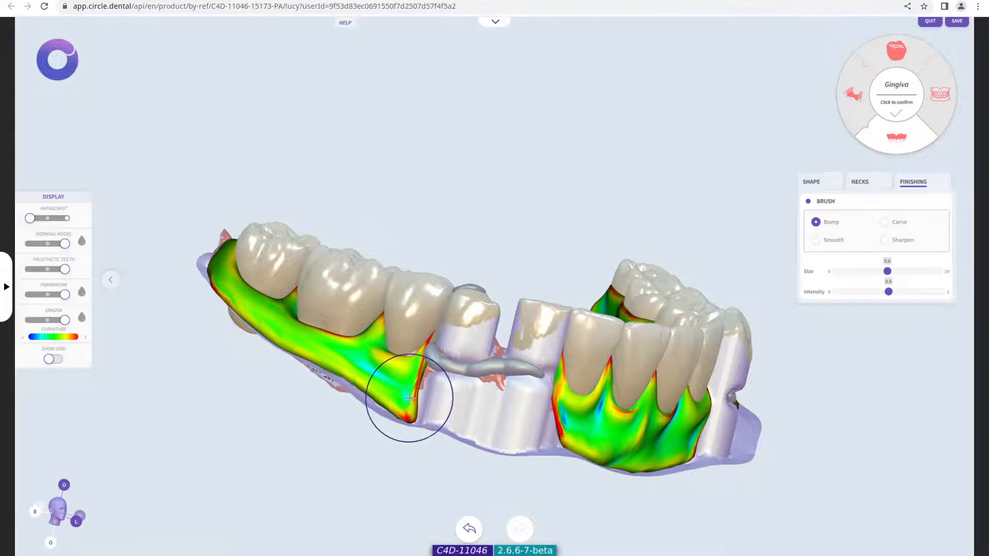
Switch the gingiva to the thickness colormap and inspect its thickness around the arch from the labial and lingual sides
{"action": "left_click", "coordinate": [81, 318]}
{"action": "left_click", "coordinate": [128, 401]}
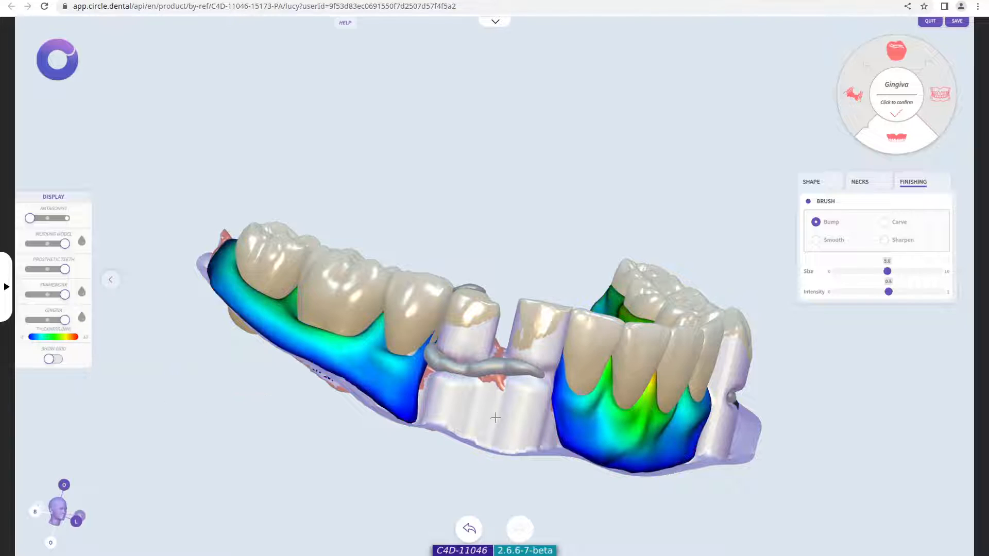
{"action": "right_click_drag", "start_coordinate": [579, 401], "coordinate": [486, 420]}
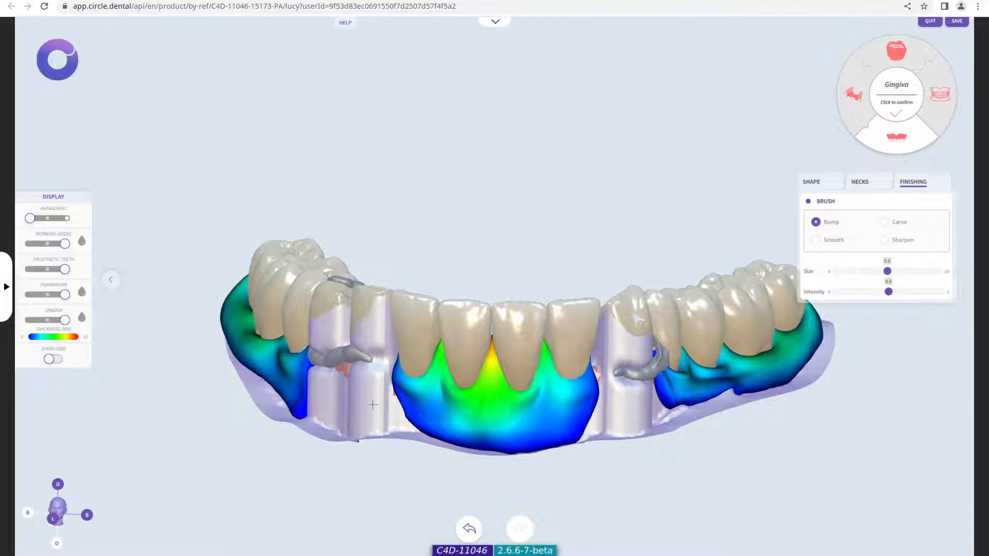
{"action": "mouse_move", "coordinate": [547, 380]}
{"action": "right_mouse_down"}
{"action": "mouse_move", "coordinate": [519, 399]}
{"action": "mouse_move", "coordinate": [391, 400]}
{"action": "right_mouse_up"}
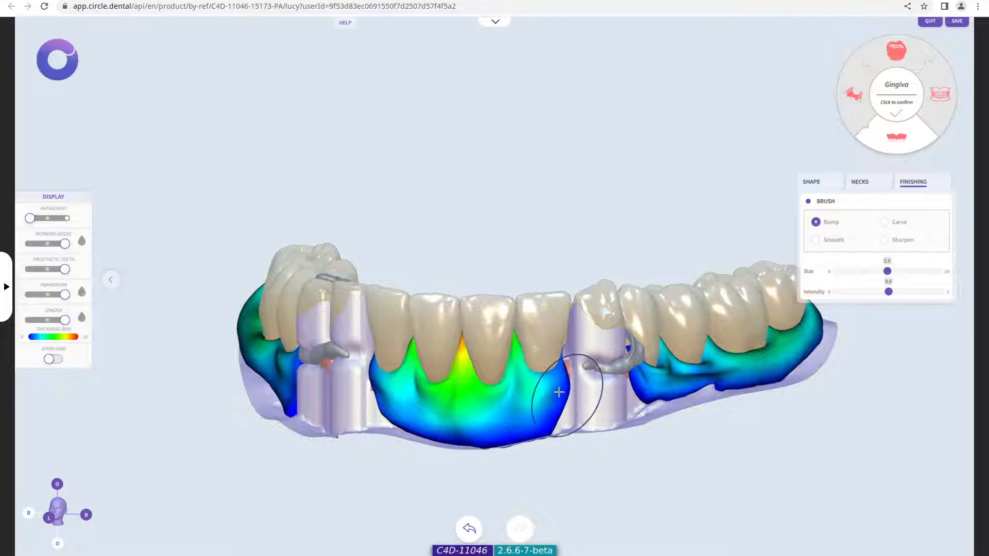
{"action": "mouse_move", "coordinate": [872, 369]}
{"action": "right_mouse_down"}
{"action": "mouse_move", "coordinate": [596, 393]}
{"action": "mouse_move", "coordinate": [619, 366]}
{"action": "right_mouse_up"}
{"action": "left_click_drag", "start_coordinate": [619, 366], "coordinate": [560, 375]}
{"action": "mouse_move", "coordinate": [636, 365]}
{"action": "right_mouse_down"}
{"action": "mouse_move", "coordinate": [397, 459]}
{"action": "mouse_move", "coordinate": [386, 423]}
{"action": "mouse_move", "coordinate": [416, 367]}
{"action": "right_mouse_up"}
{"action": "left_click_drag", "start_coordinate": [471, 417], "coordinate": [745, 408]}
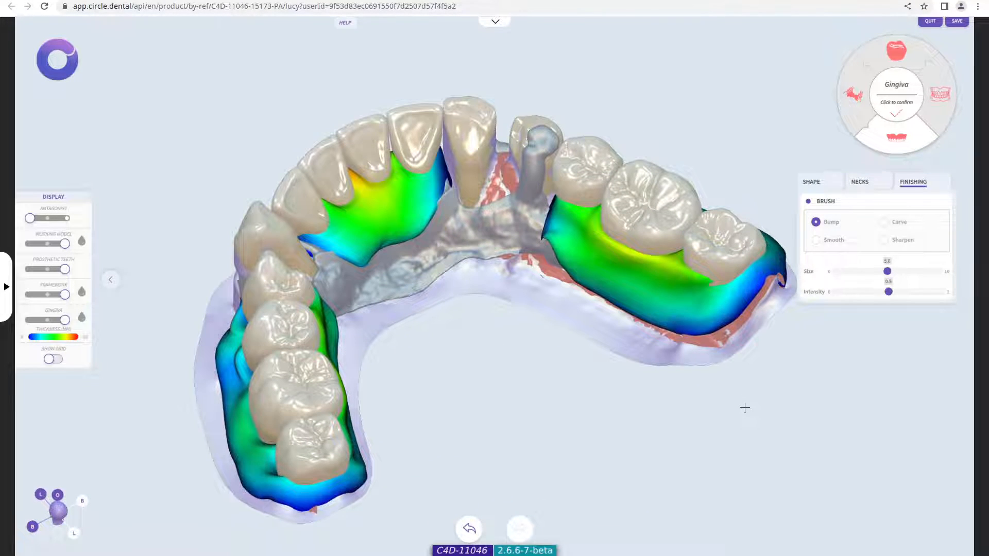
{"action": "left_click_drag", "start_coordinate": [437, 382], "coordinate": [324, 344]}
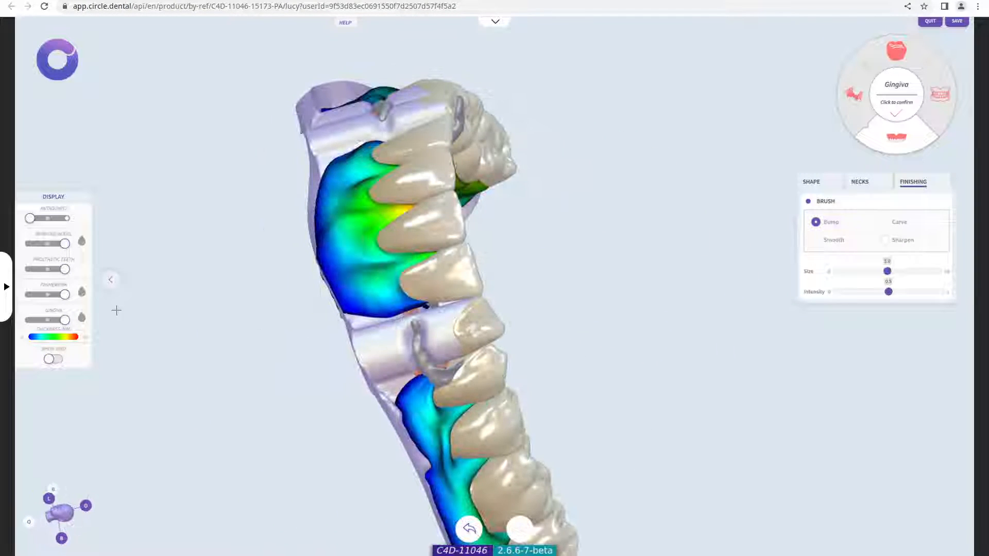
Restore the gingiva's realistic colormap and orient the model to the standard labial view
{"action": "left_click", "coordinate": [83, 318]}
{"action": "left_click", "coordinate": [117, 333]}
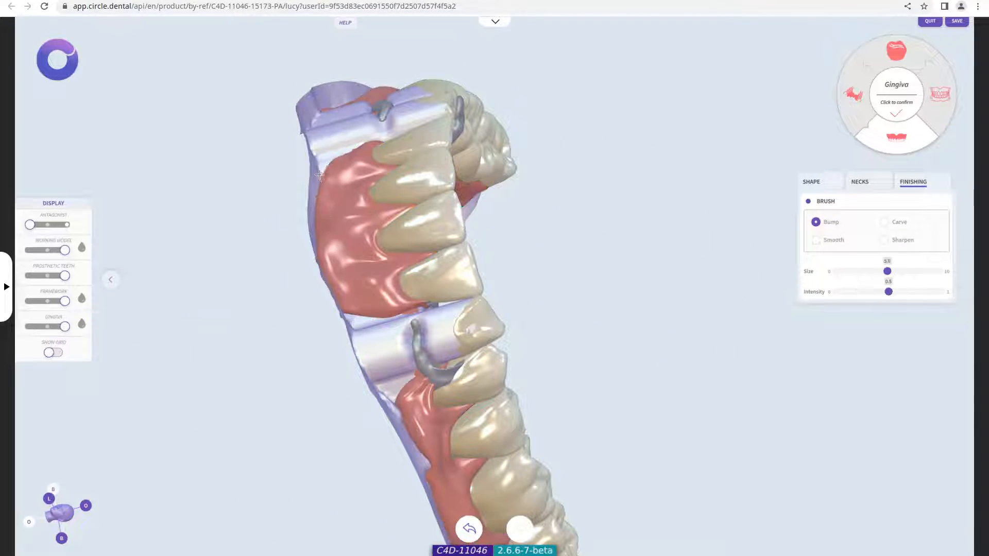
{"action": "left_click_drag", "start_coordinate": [186, 391], "coordinate": [257, 431]}
{"action": "left_click", "coordinate": [56, 528]}
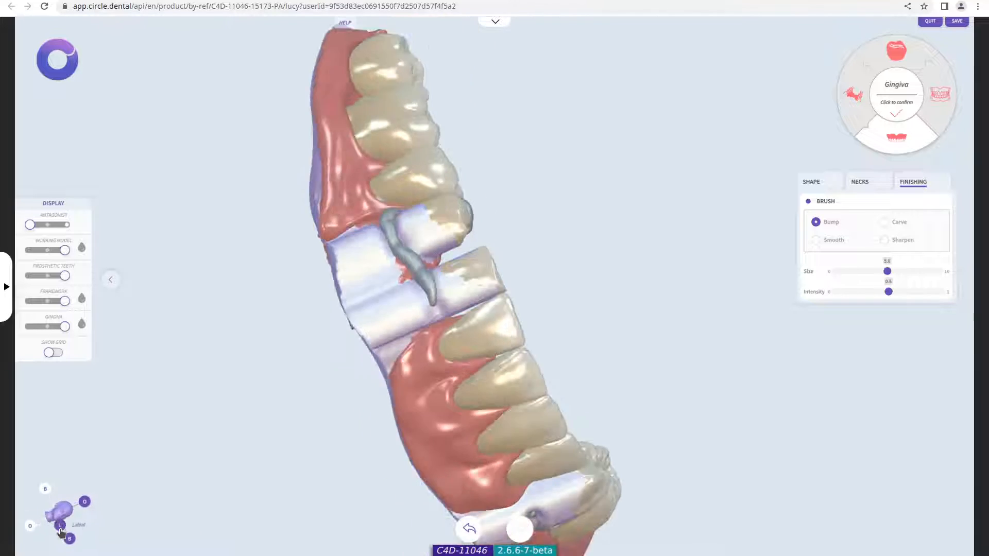
Show the antagonist at full opacity and check the fit of the upper and lower teeth from the front
{"action": "left_click", "coordinate": [65, 225]}
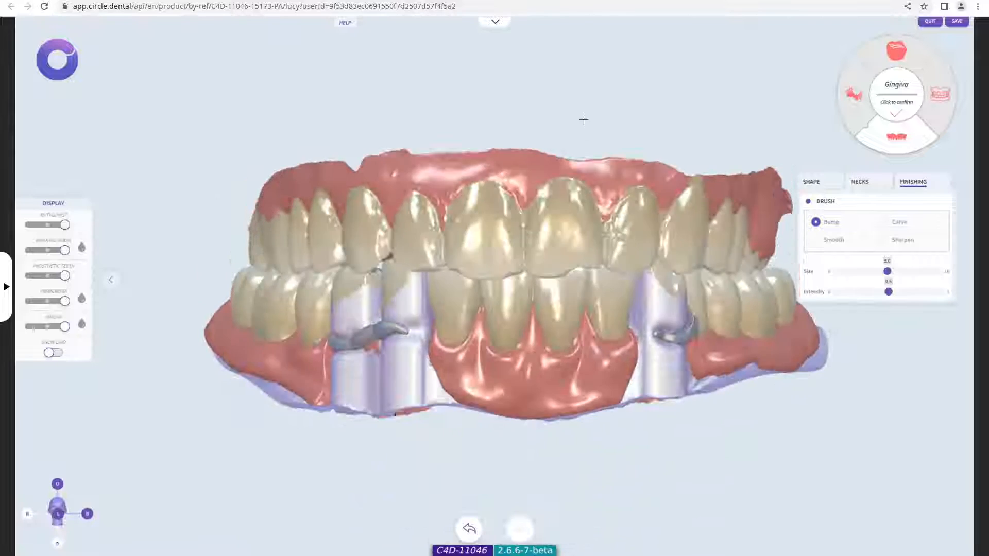
{"action": "right_click_drag", "start_coordinate": [583, 124], "coordinate": [586, 115]}
{"action": "right_click_drag", "start_coordinate": [143, 170], "coordinate": [144, 217]}
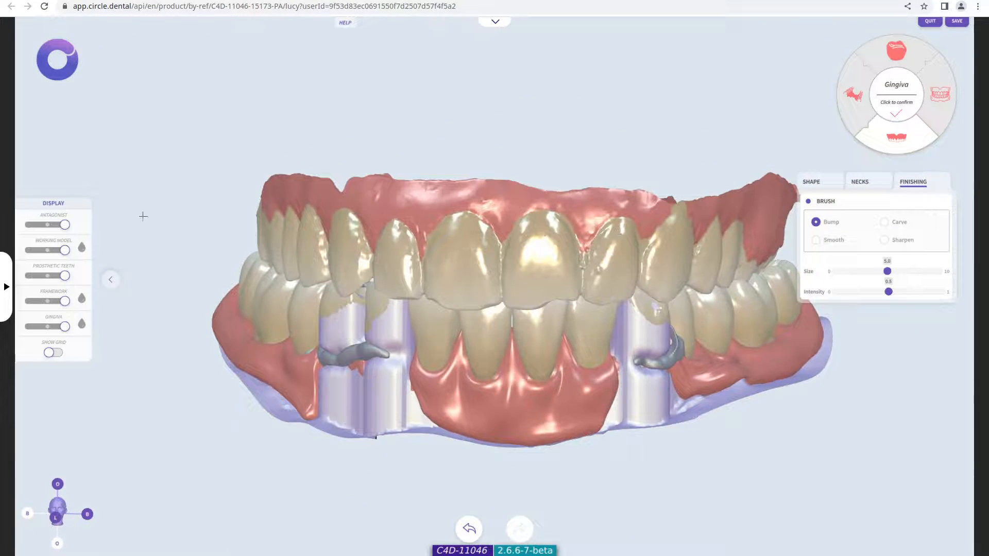
Hide the working model and inspect the partial denture's underside, clasps and occlusal surfaces
{"action": "left_click", "coordinate": [30, 252]}
{"action": "right_click_drag", "start_coordinate": [403, 270], "coordinate": [338, 311]}
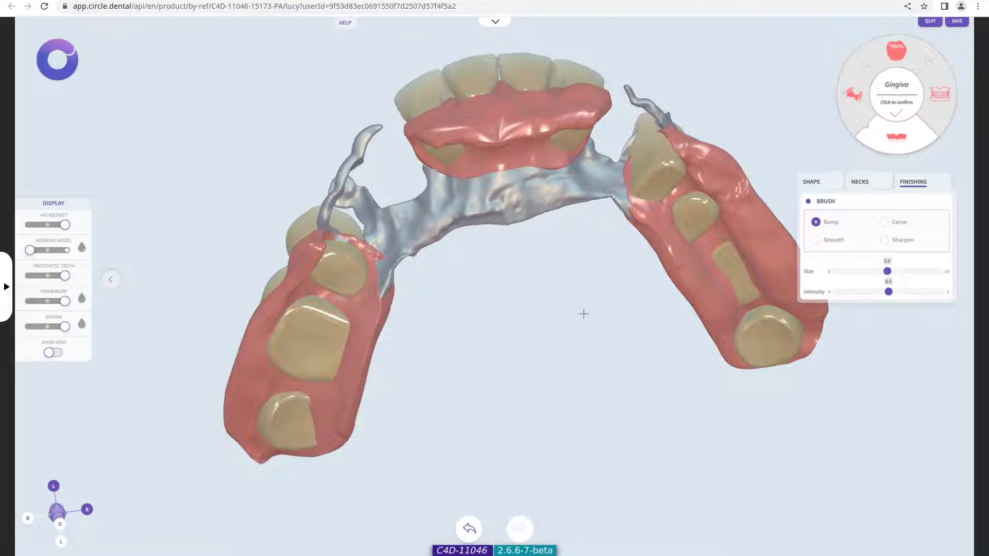
{"action": "right_click_drag", "start_coordinate": [587, 314], "coordinate": [557, 316]}
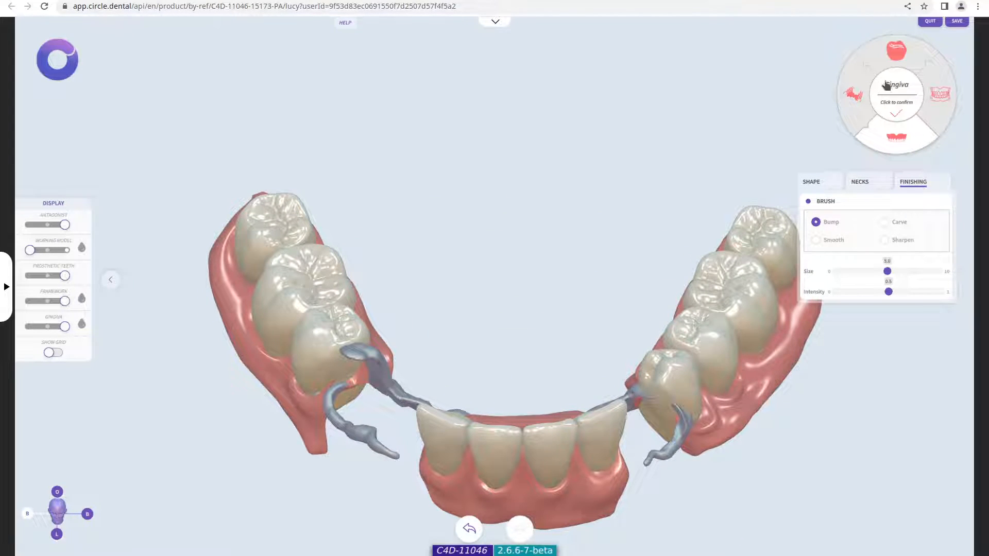
Request confirmation of the finished gingiva design for production
{"action": "left_click", "coordinate": [896, 103]}
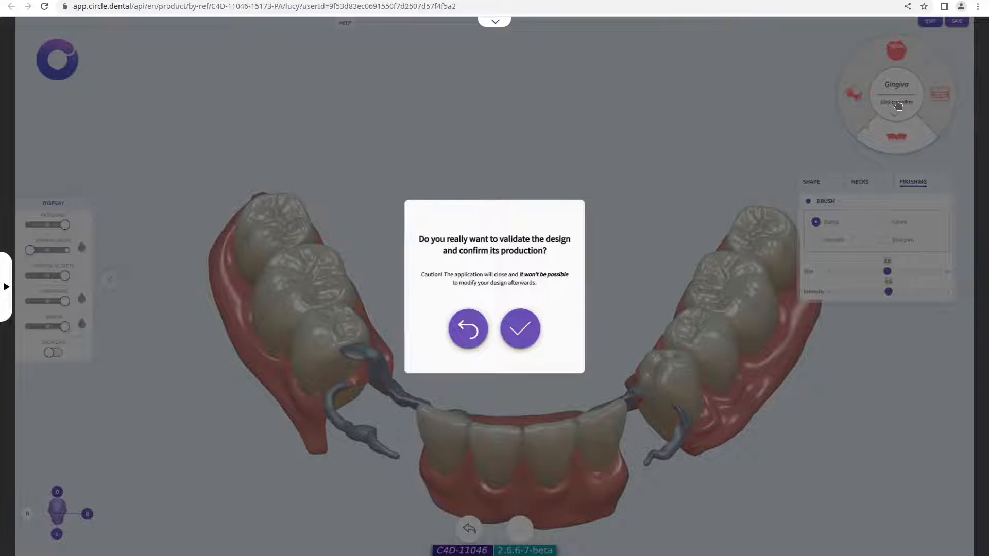